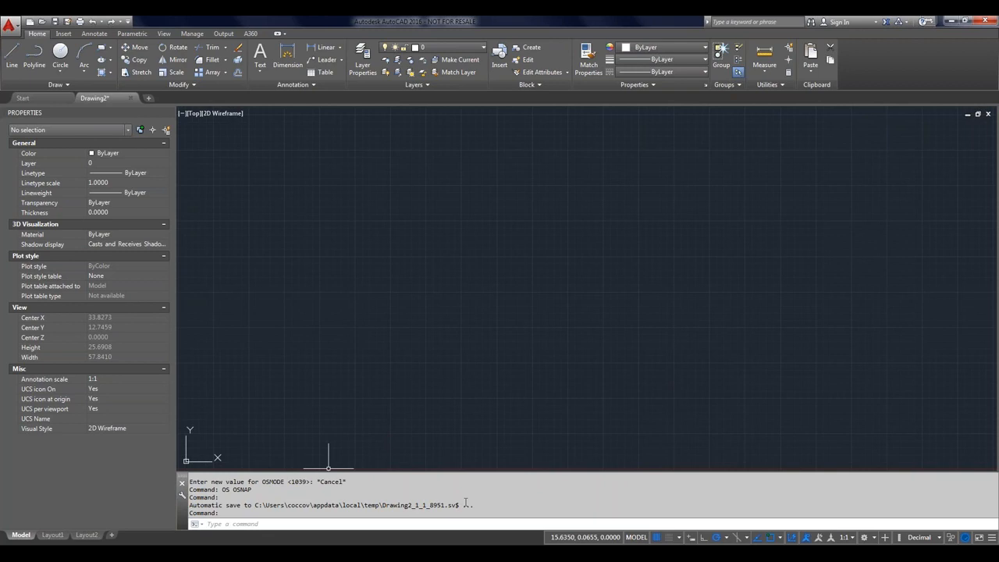
Set the command line window font size to 14 in the display options and apply it.
right_click(465, 503)
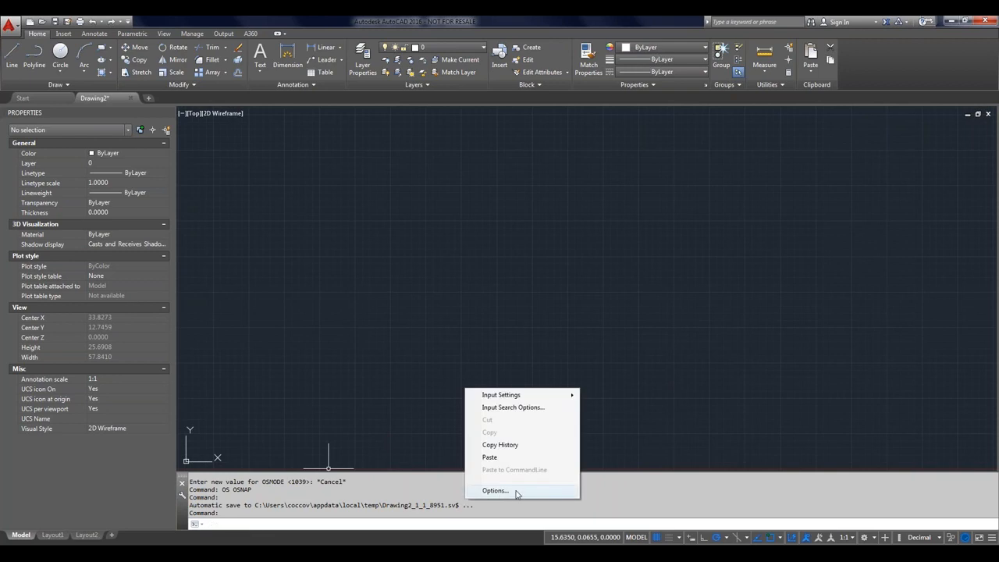
left_click(516, 493)
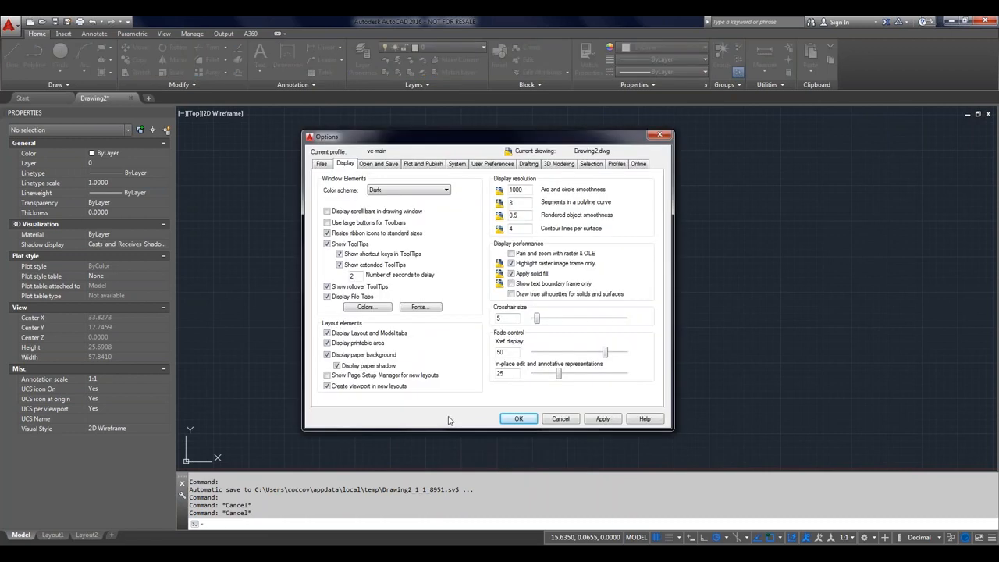
left_click(421, 308)
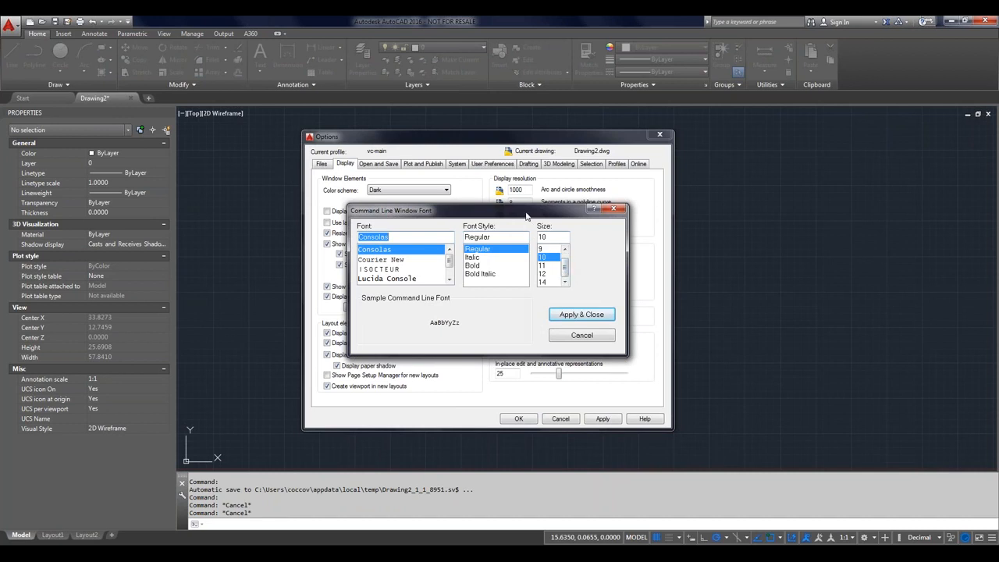
left_click_drag(533, 216, 717, 213)
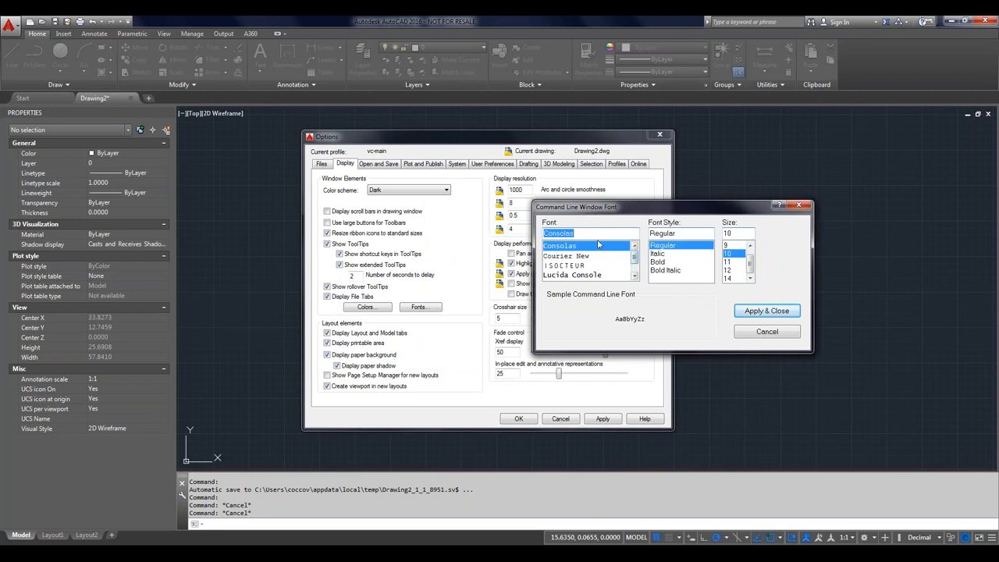
left_click(729, 279)
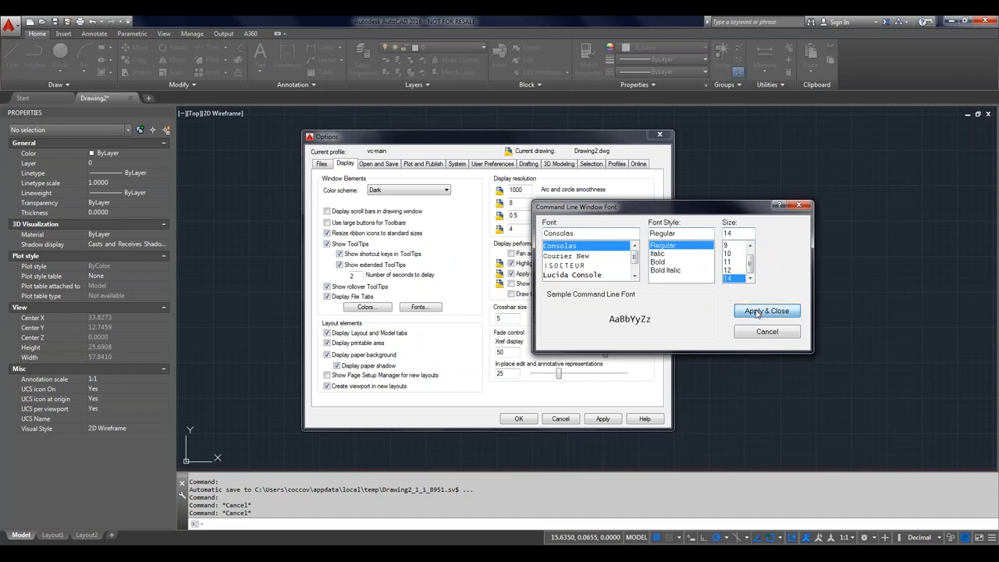
left_click(756, 313)
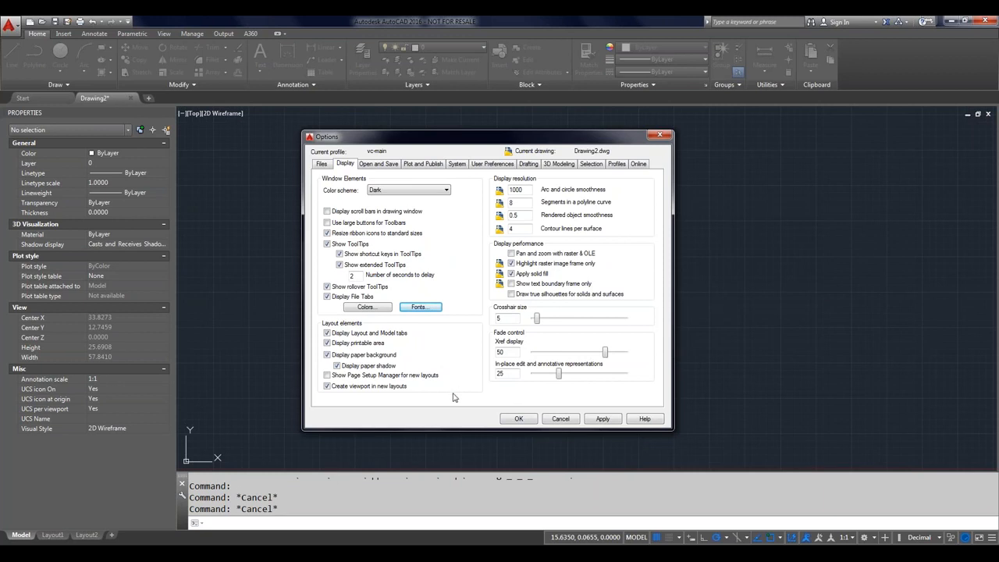
View the Template Settings file paths in Options and the template list for a new drawing, cancelling both dialogs.
left_click(321, 164)
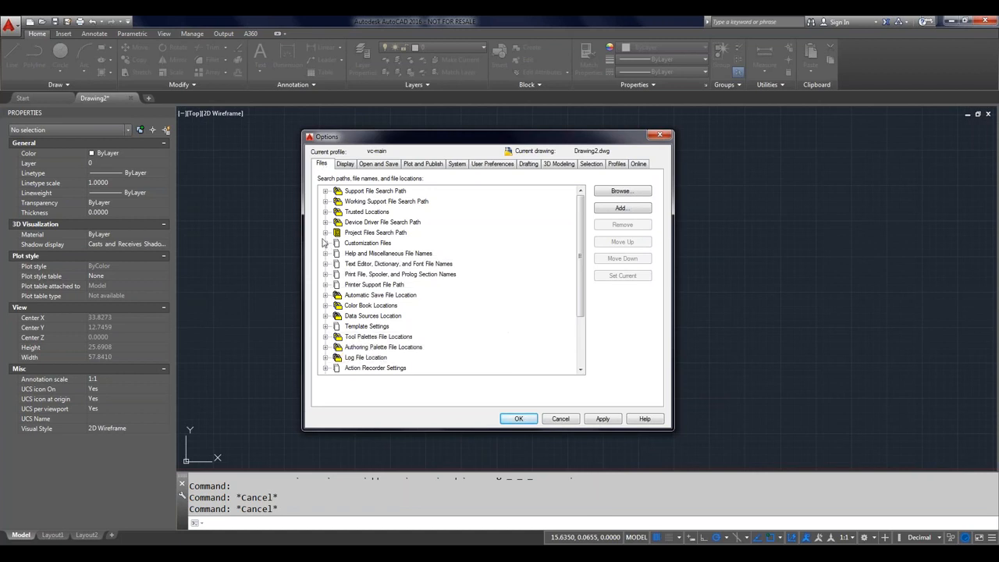
double_click(335, 327)
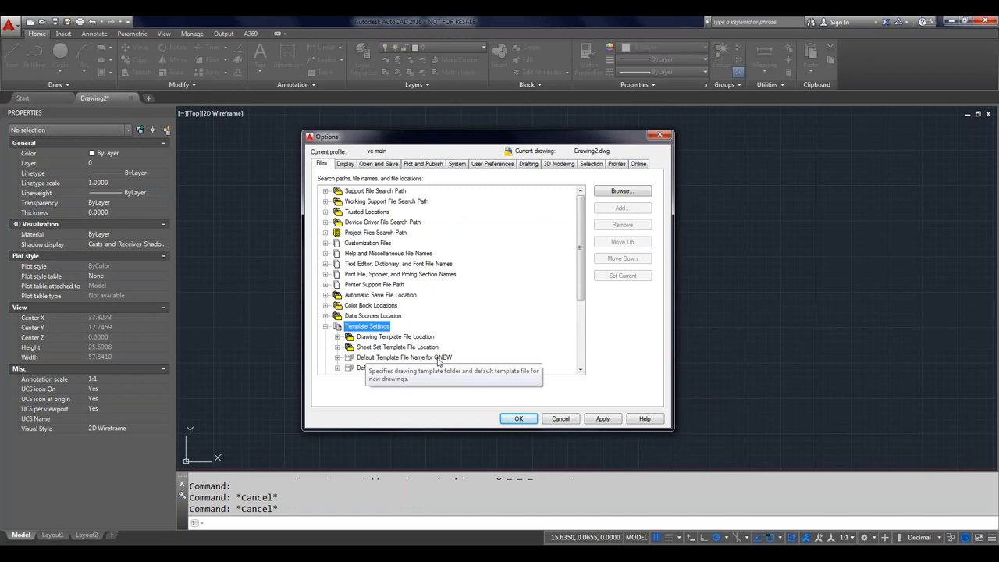
left_click(573, 420)
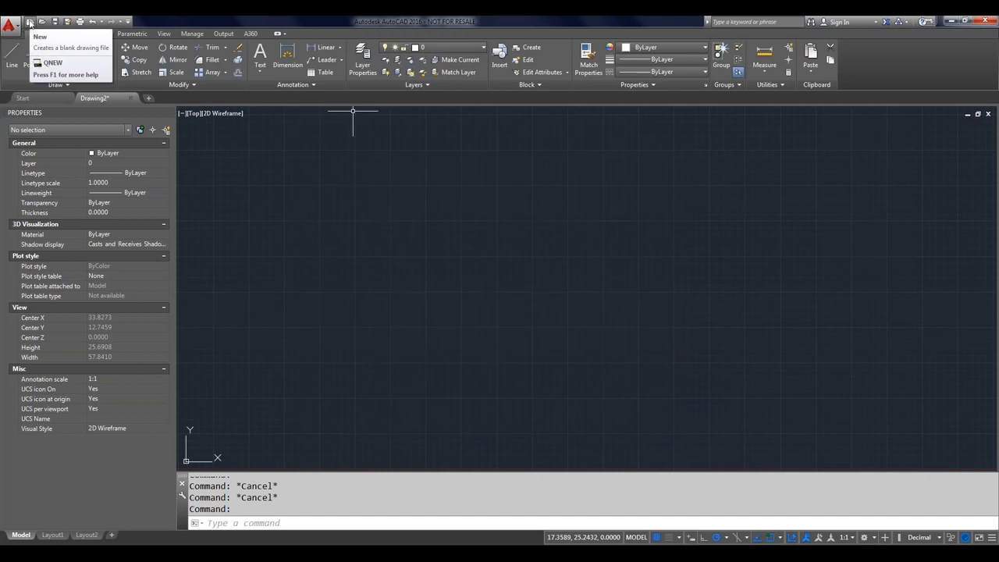
left_click(32, 22)
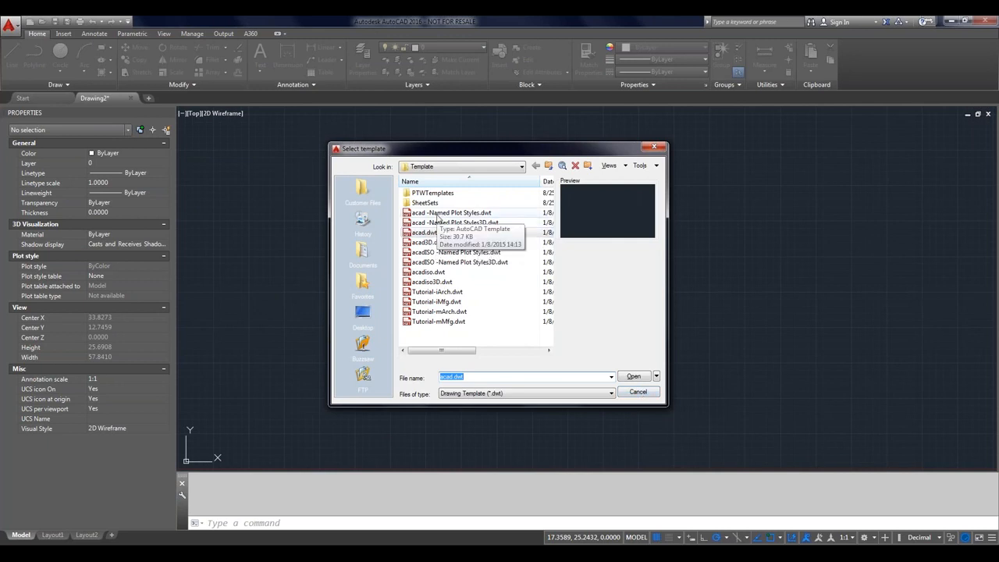
left_click(639, 392)
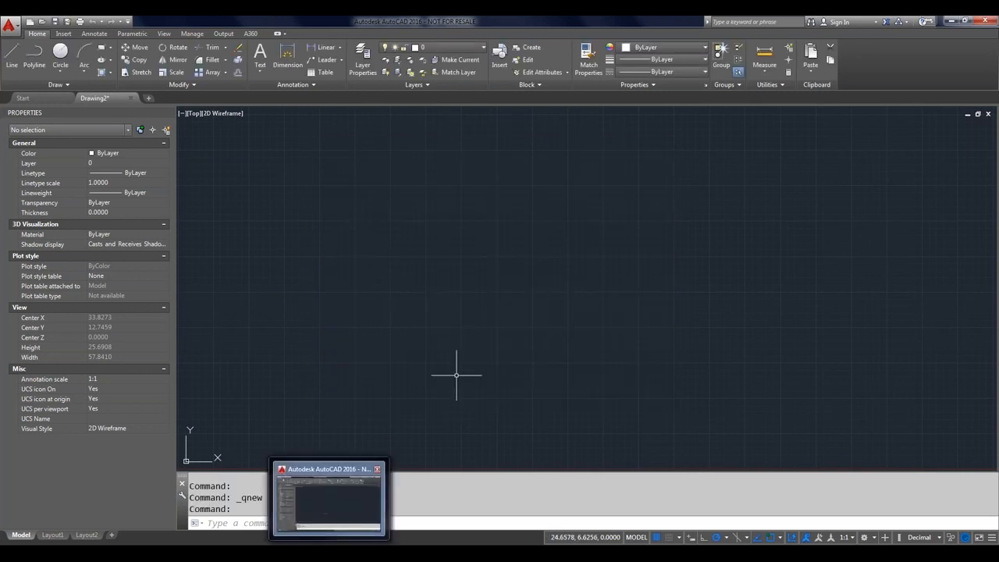
Reopen Options and expand the Sheet Set Template File Location under Template Settings in the file paths.
right_click(439, 487)
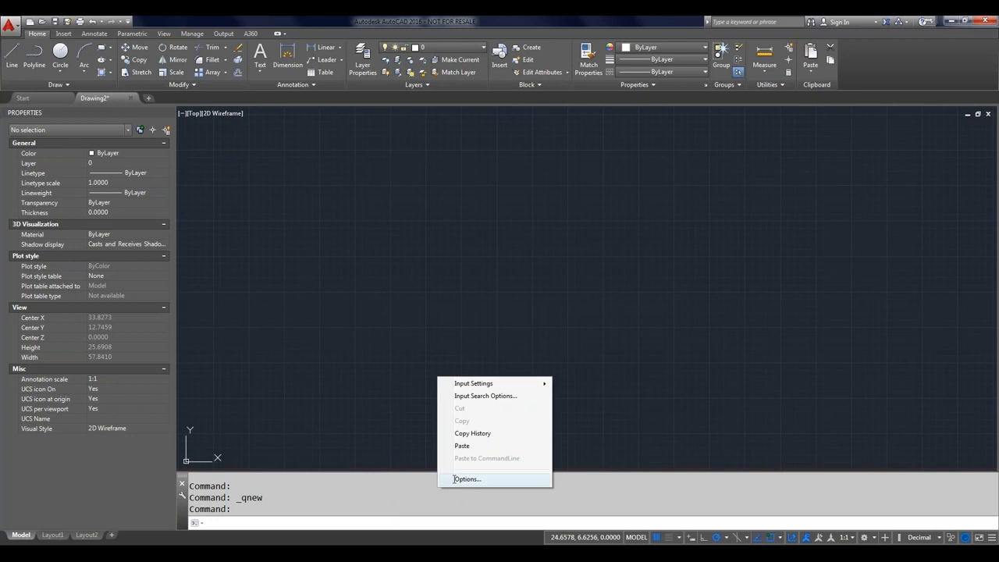
left_click(453, 479)
left_click(321, 163)
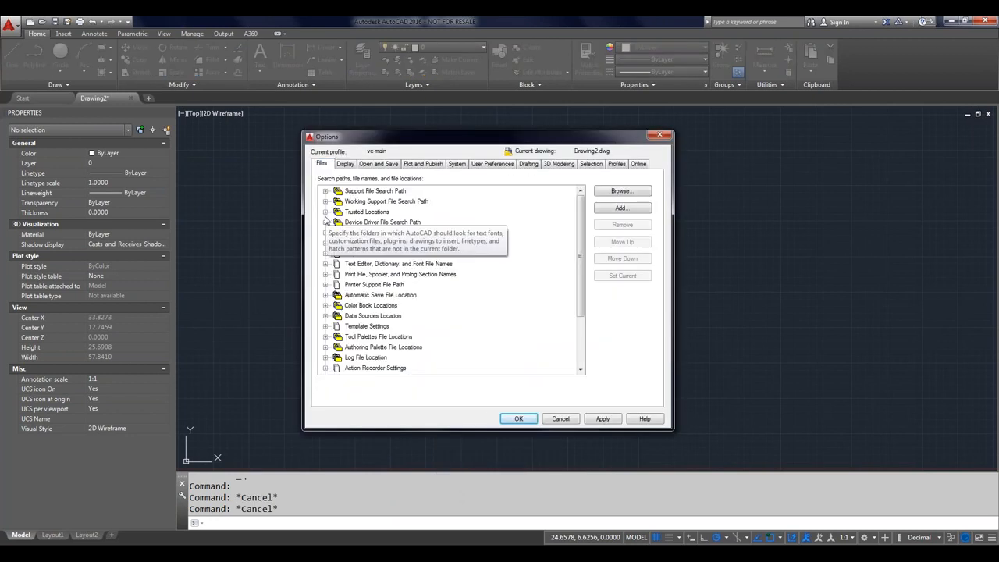
left_click(329, 328)
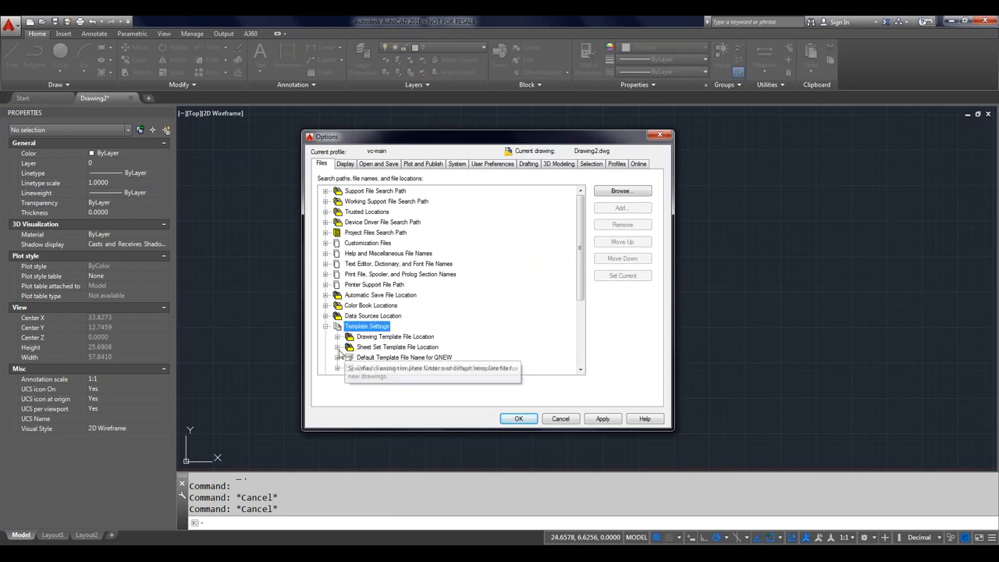
left_click(338, 347)
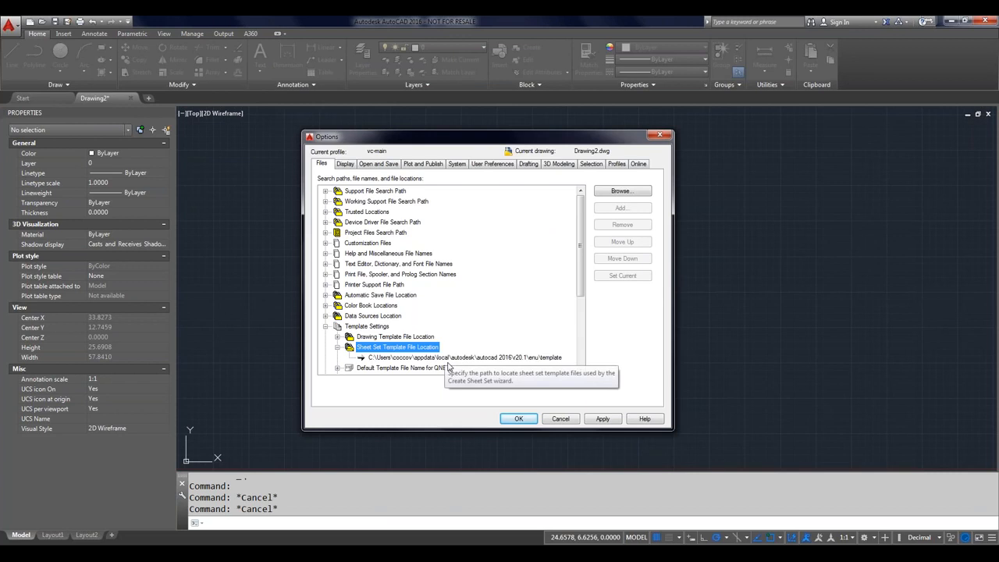
Set the sheet set template location to D: user folder, Box Sync\AutoCAD Webinars\2015-10-08 A Few of Our Favorite Things - 30 Productivity Tips and Tricks.
left_click(450, 359)
double_click(451, 361)
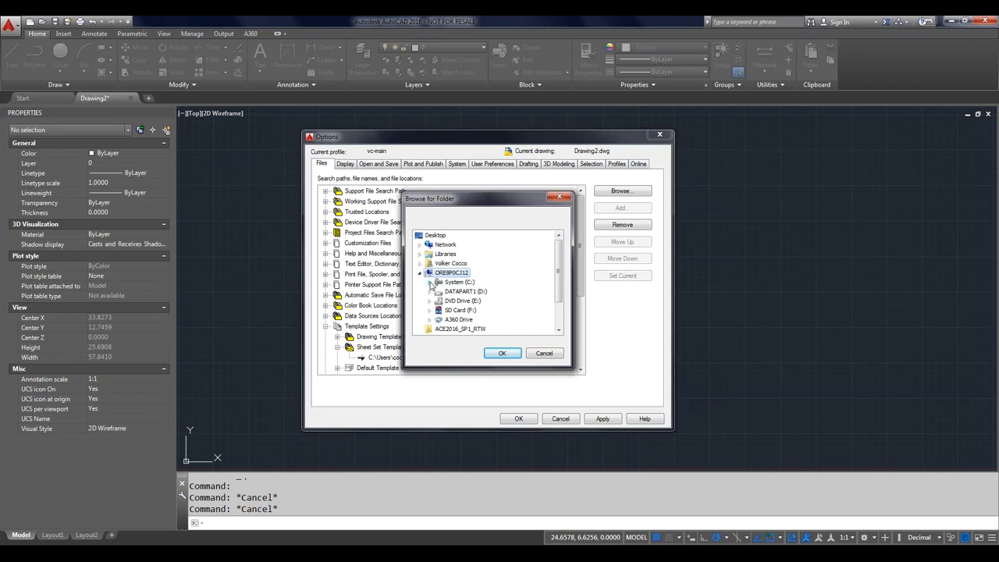
left_click(429, 291)
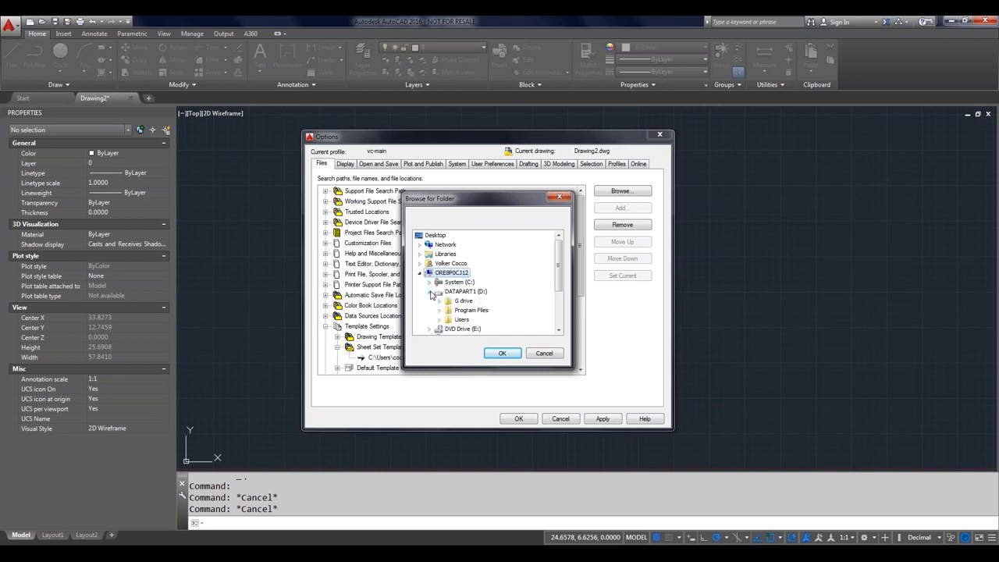
left_click(438, 319)
left_click(450, 329)
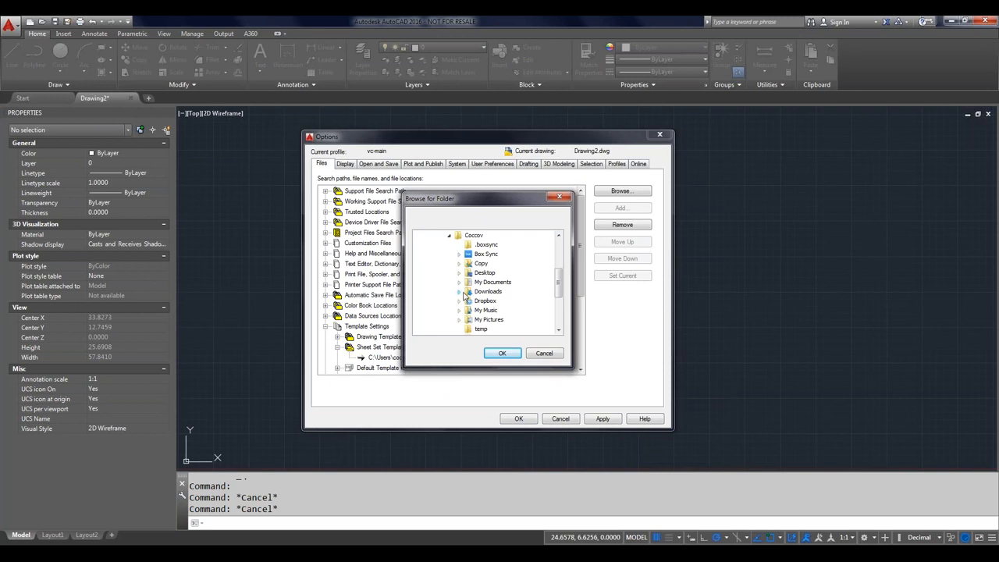
left_click(459, 255)
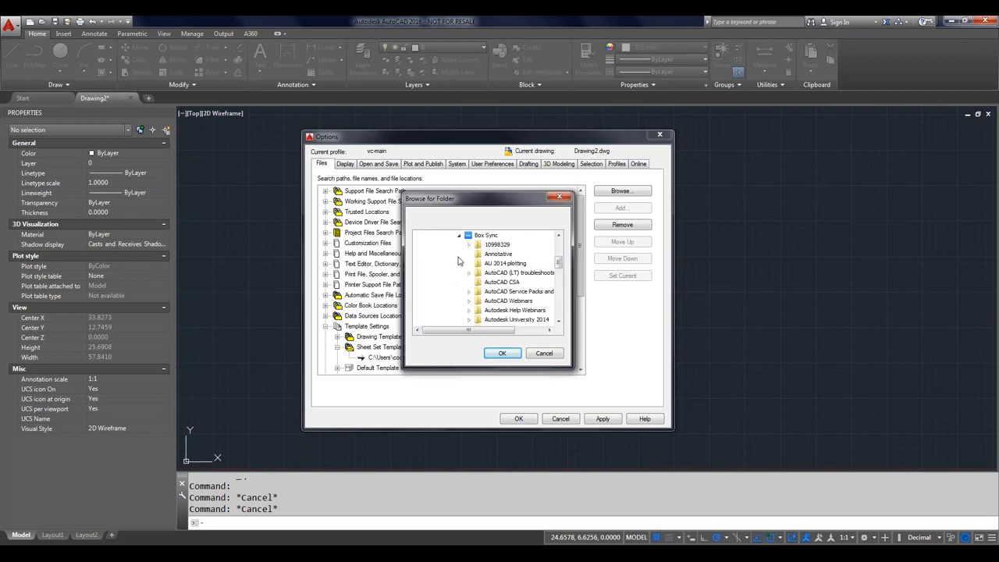
left_click(468, 301)
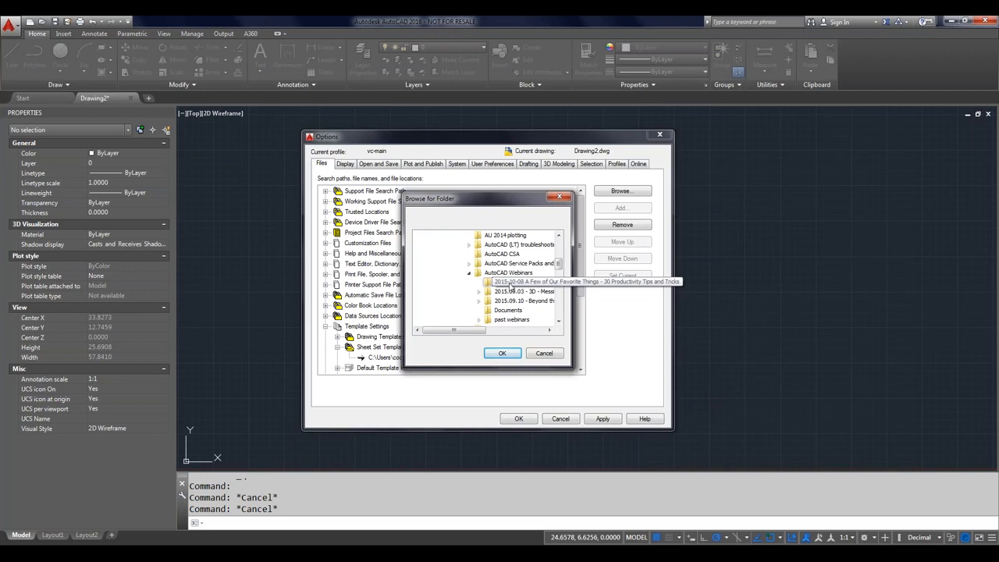
left_click(511, 286)
left_click(501, 356)
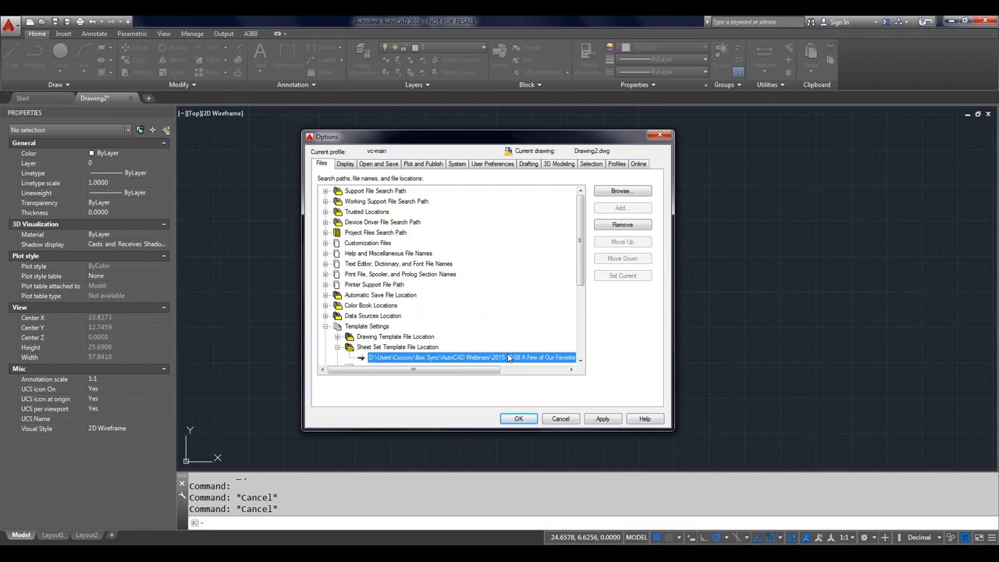
left_click(508, 358)
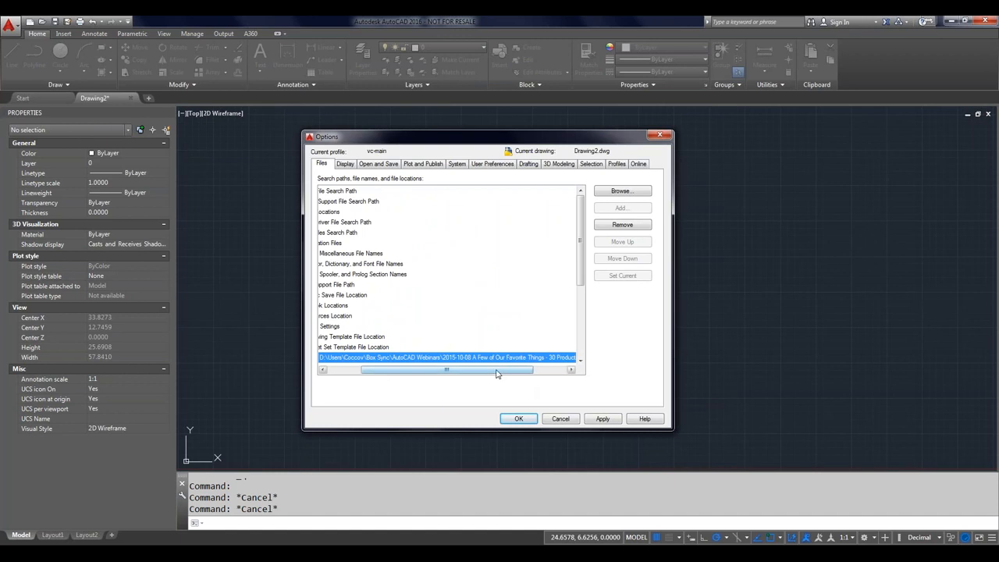
left_click_drag(501, 370, 468, 370)
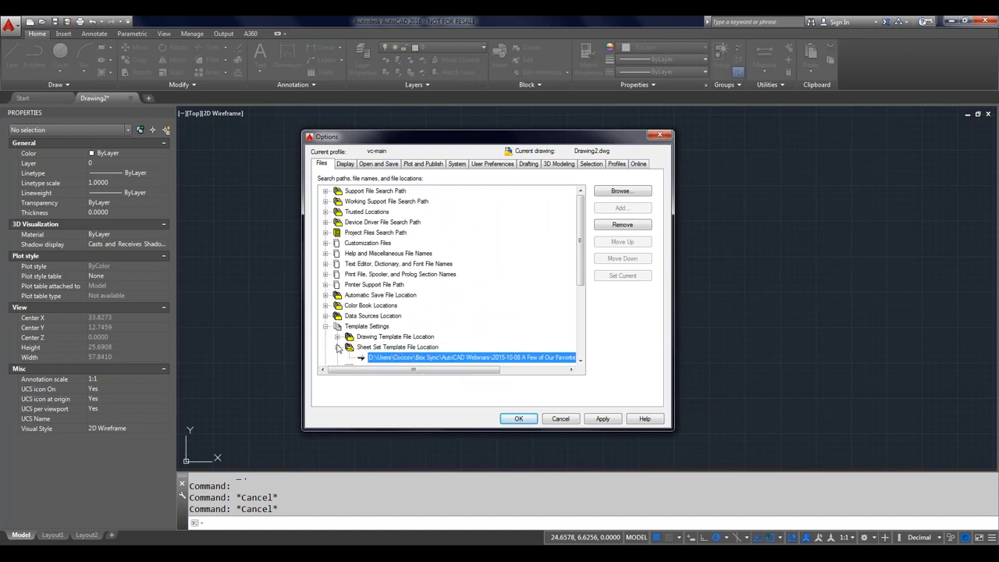
Set the default template file for QNEW to "acad -Named Plot Styles.dwt", apply the change and close Options.
double_click(367, 347)
double_click(370, 358)
double_click(370, 358)
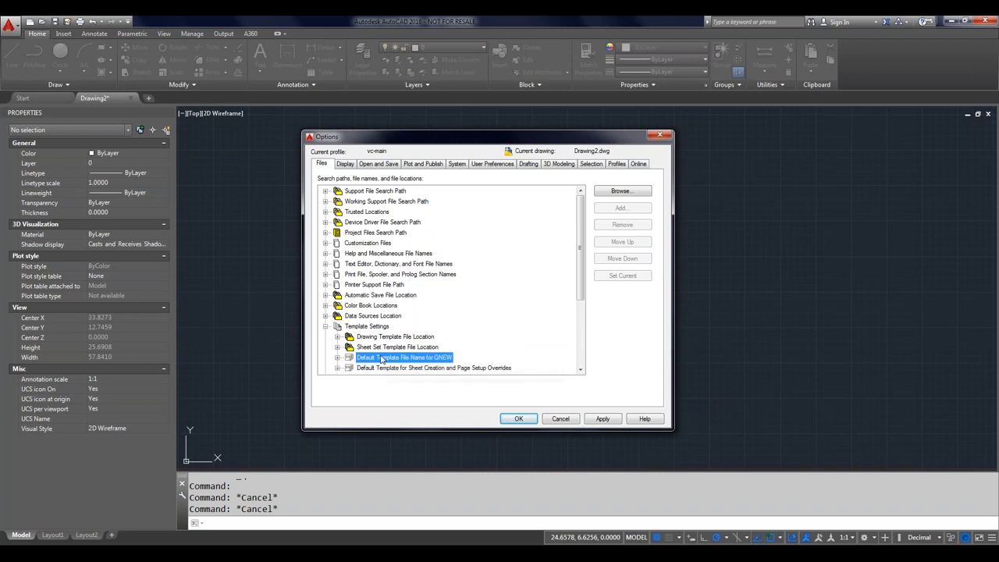
left_click(337, 358)
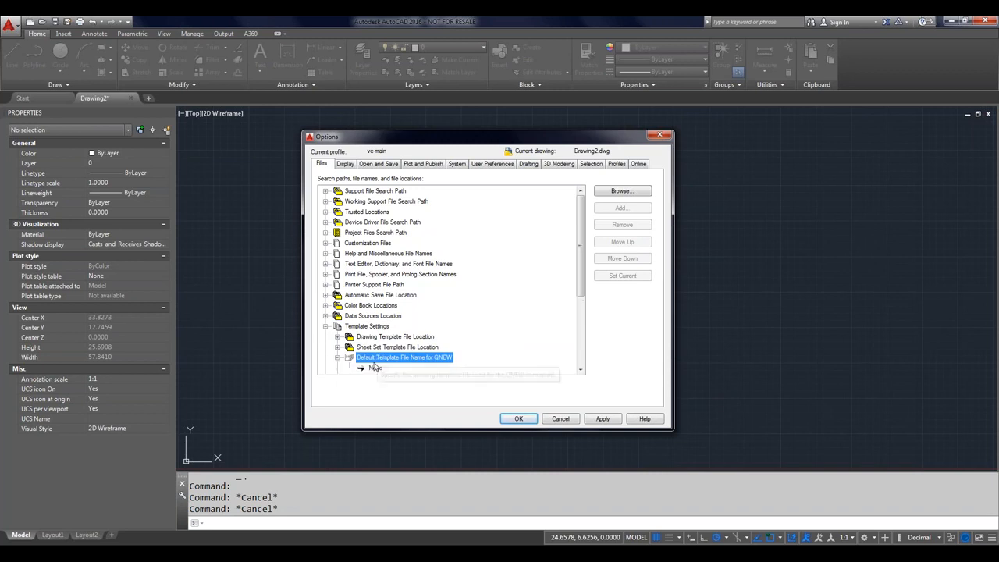
left_click(375, 368)
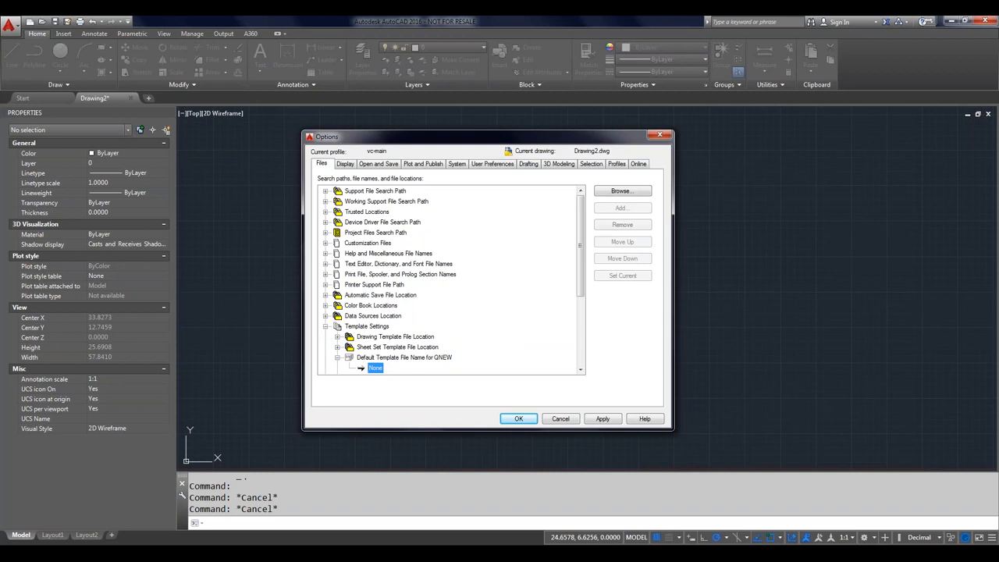
double_click(376, 367)
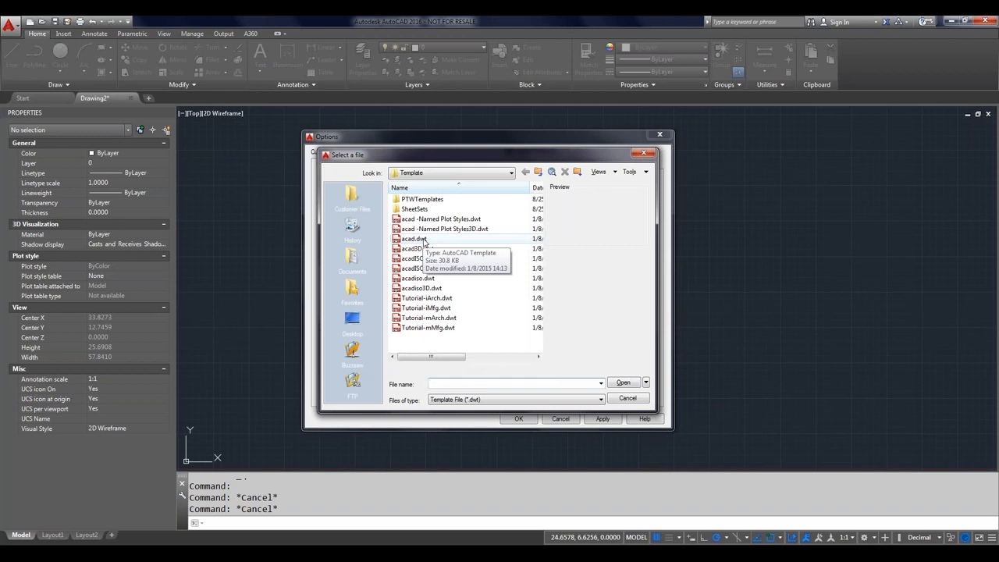
left_click(413, 239)
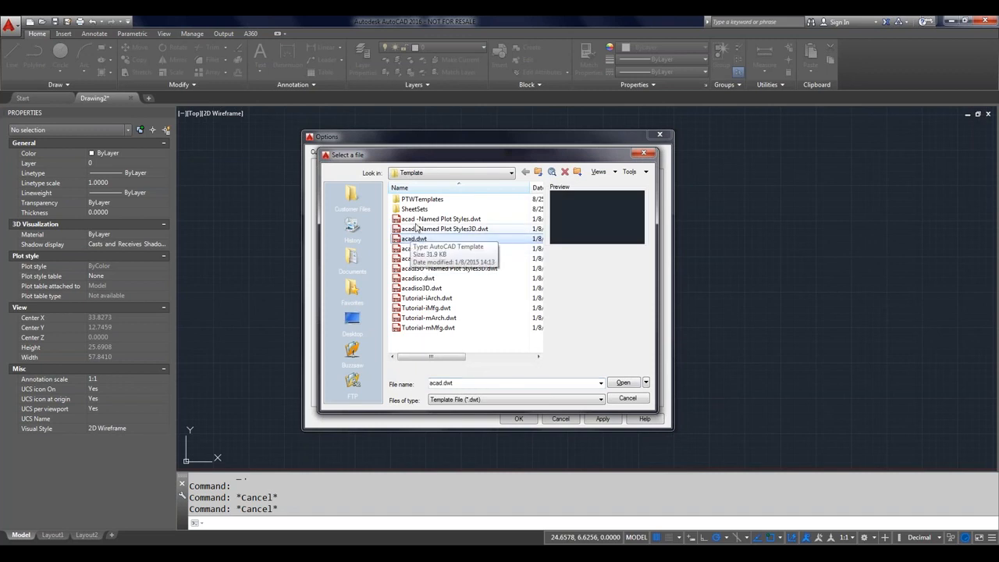
left_click(418, 221)
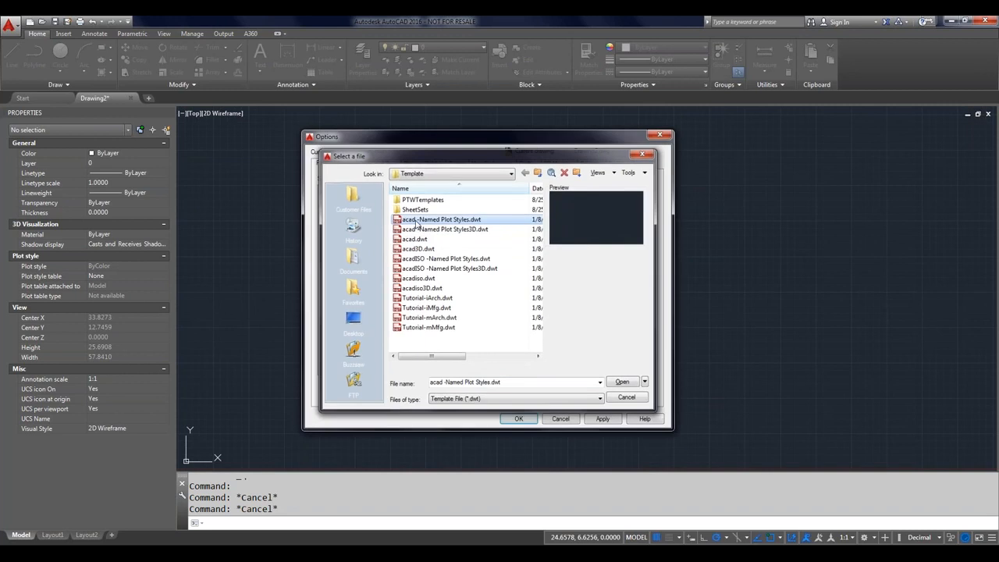
double_click(416, 222)
left_click_drag(581, 274, 582, 309)
left_click(602, 420)
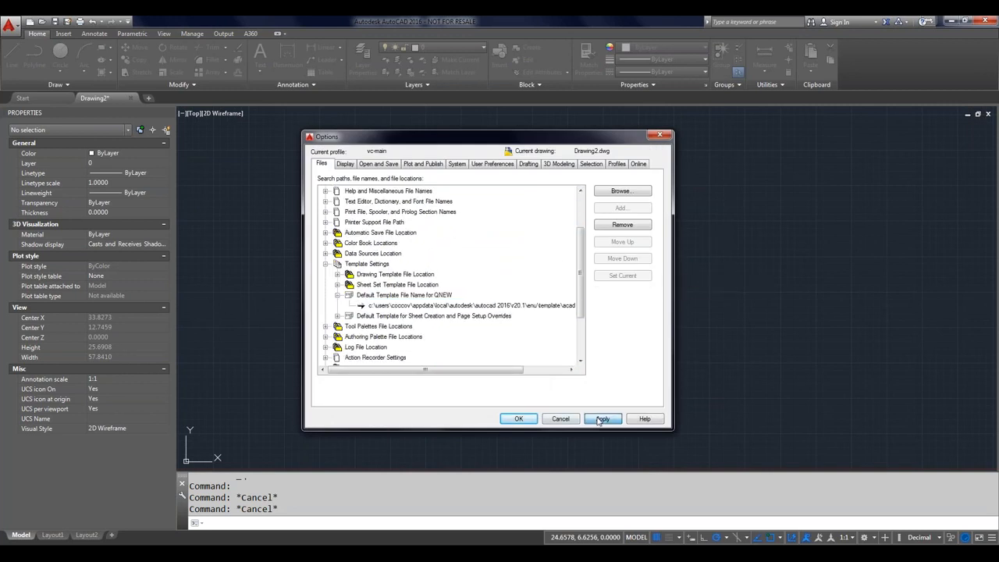
left_click(521, 420)
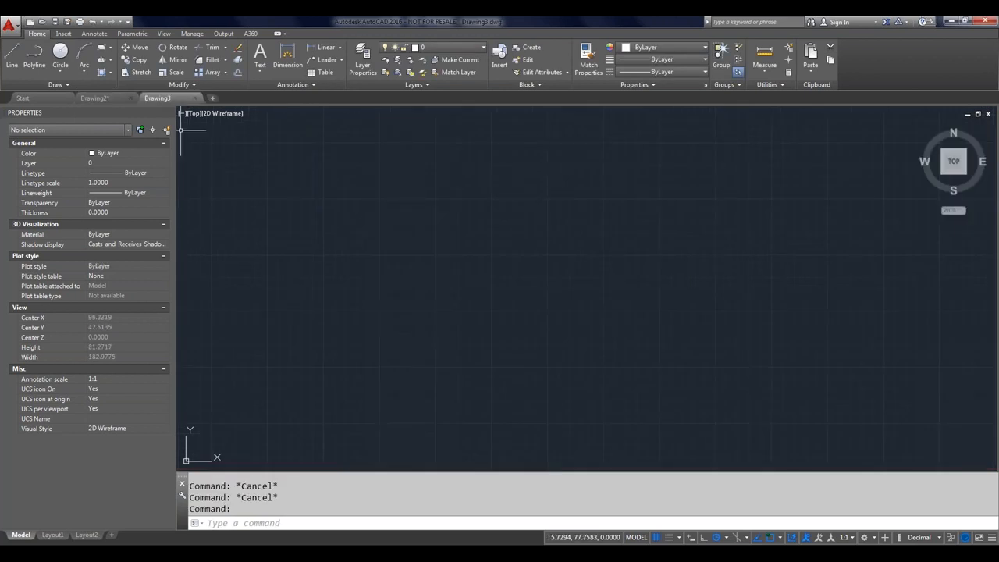
Start a new drawing and browse the template selection to D: user folder, Box Sync\AutoCAD Webinars\2015-10-08 A Few of Our Favorite Things.
left_click(9, 27)
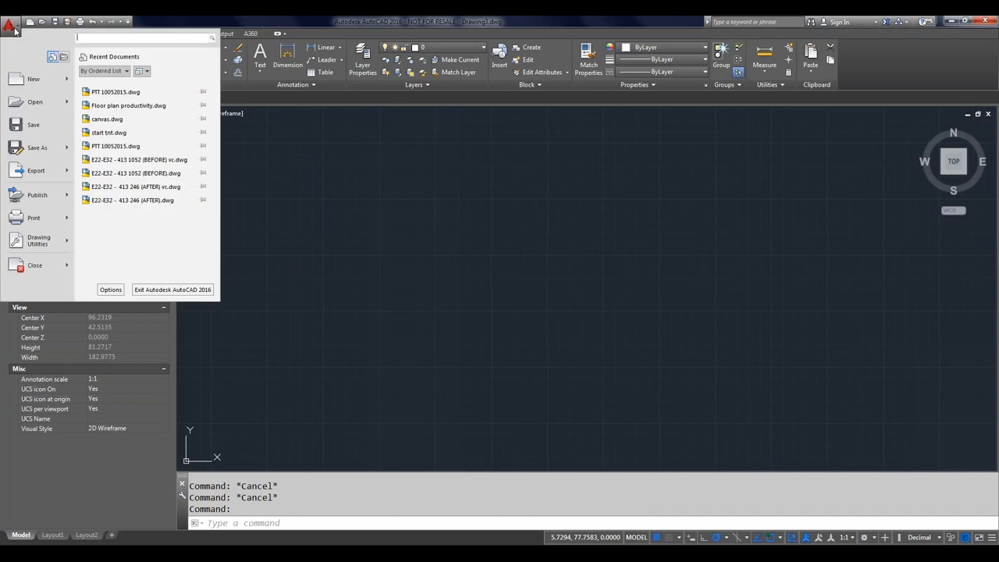
left_click(24, 82)
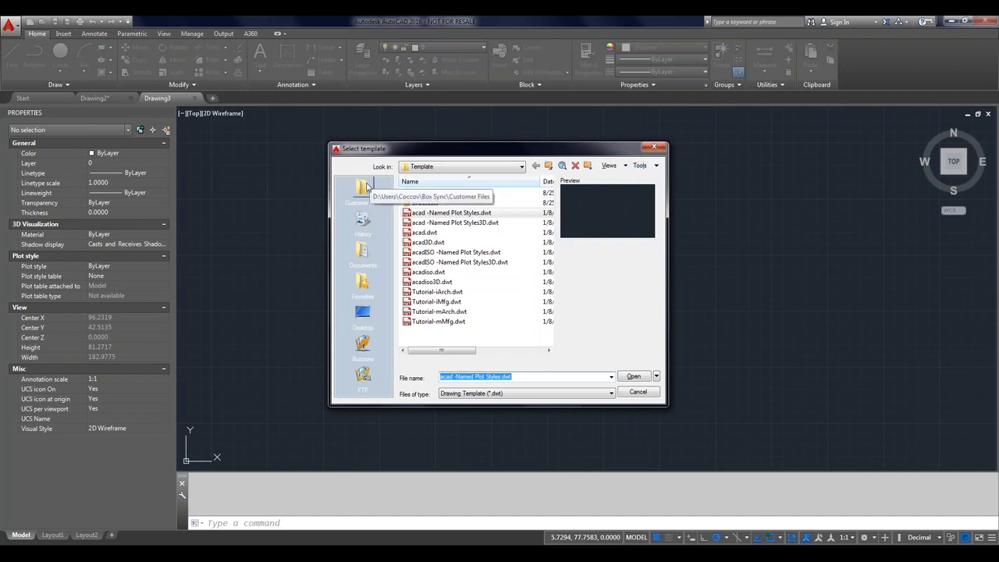
left_click(427, 167)
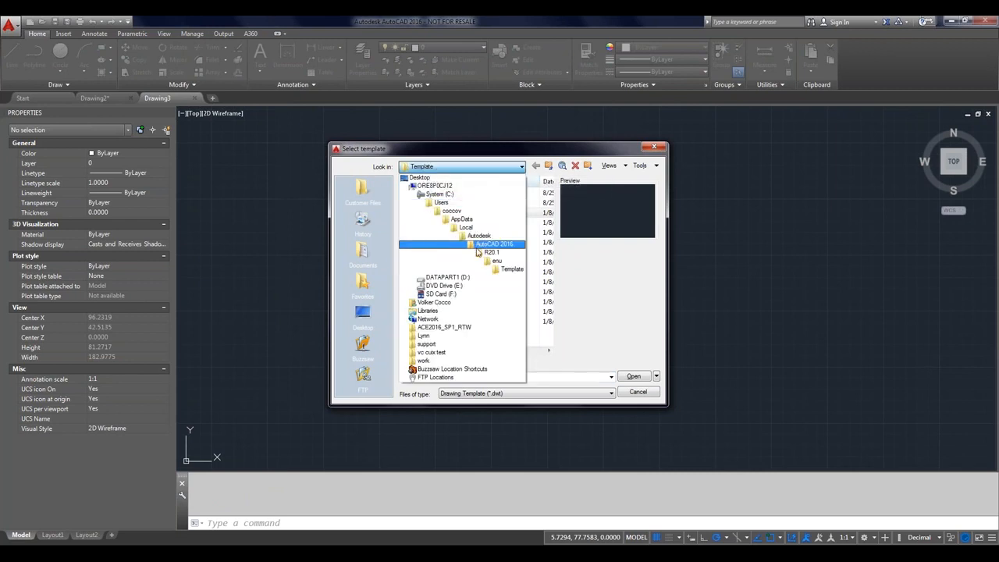
left_click(445, 277)
double_click(420, 213)
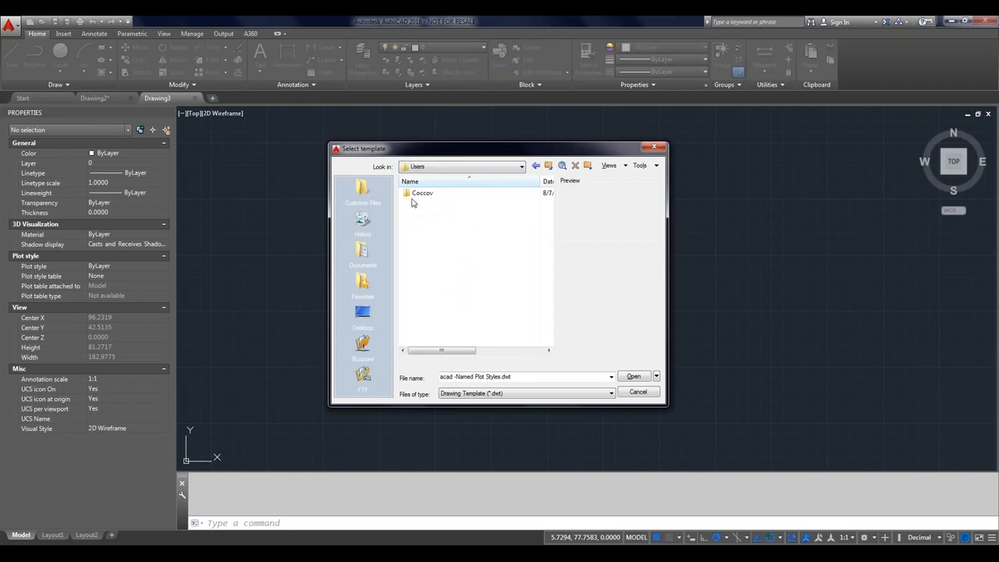
left_click(411, 195)
double_click(412, 194)
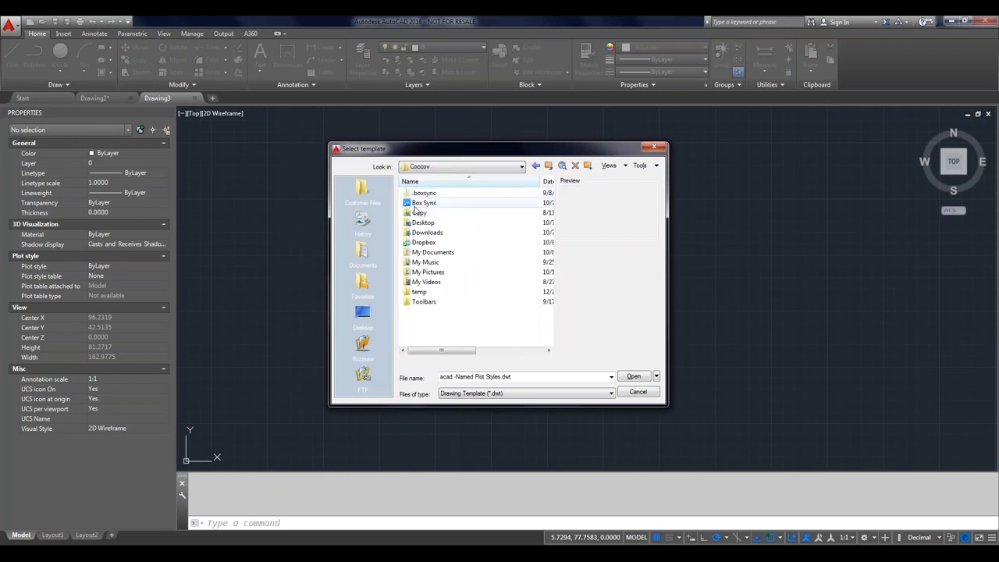
left_click(418, 205)
double_click(419, 204)
left_click(415, 256)
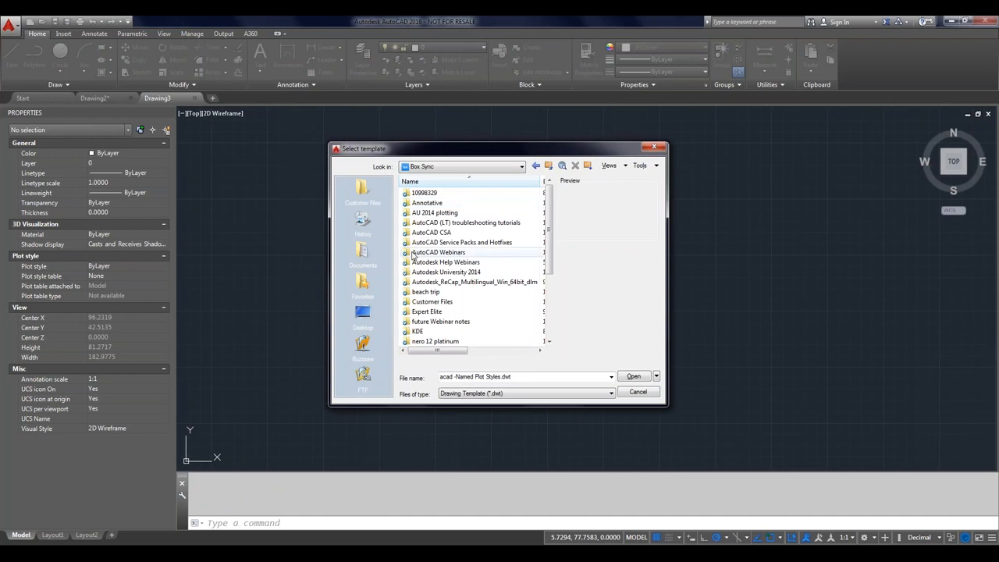
double_click(415, 256)
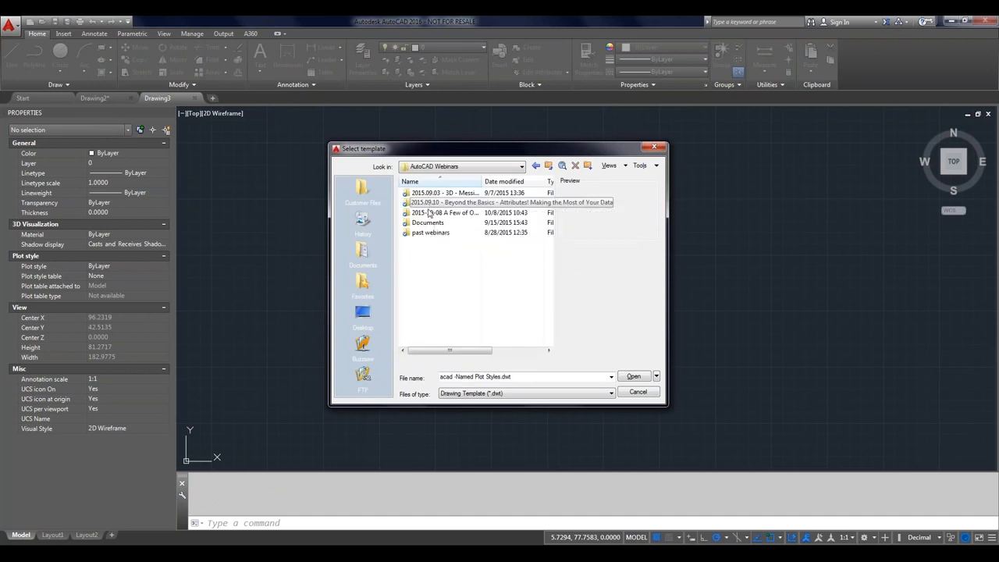
double_click(428, 214)
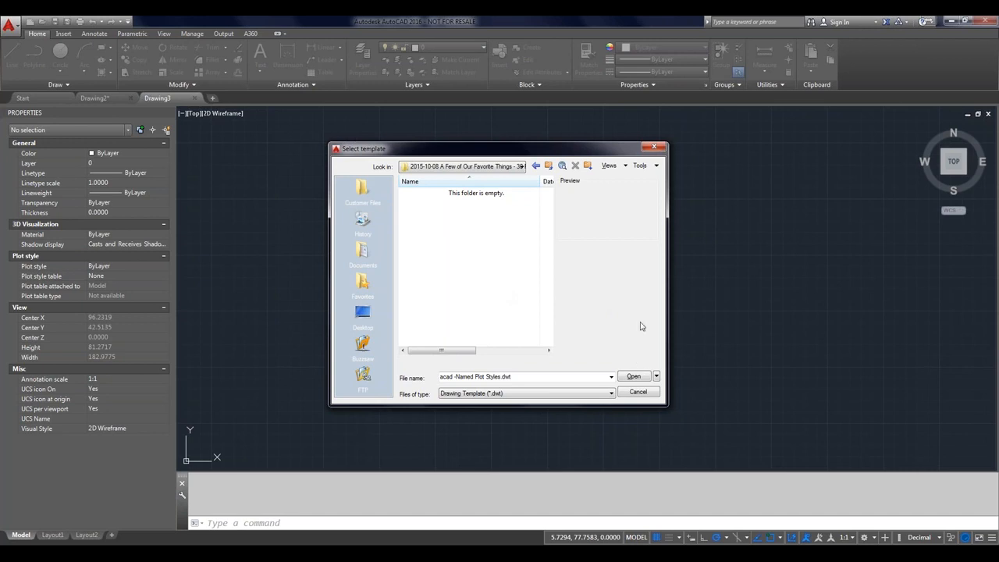
Add the current 2015-10-08 folder to the Places list, cancel the template selection and save the changes to the list.
left_click(656, 165)
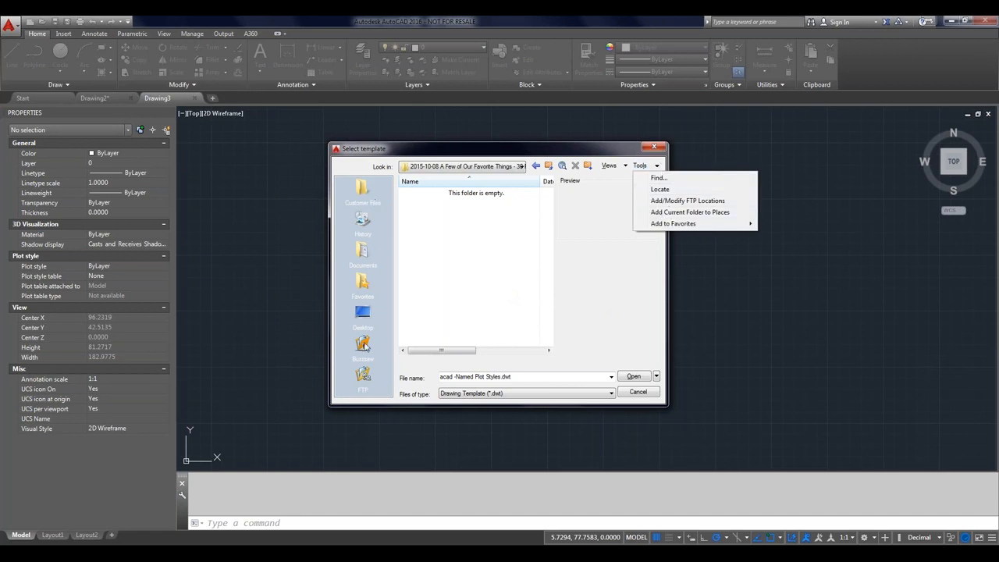
left_click(701, 214)
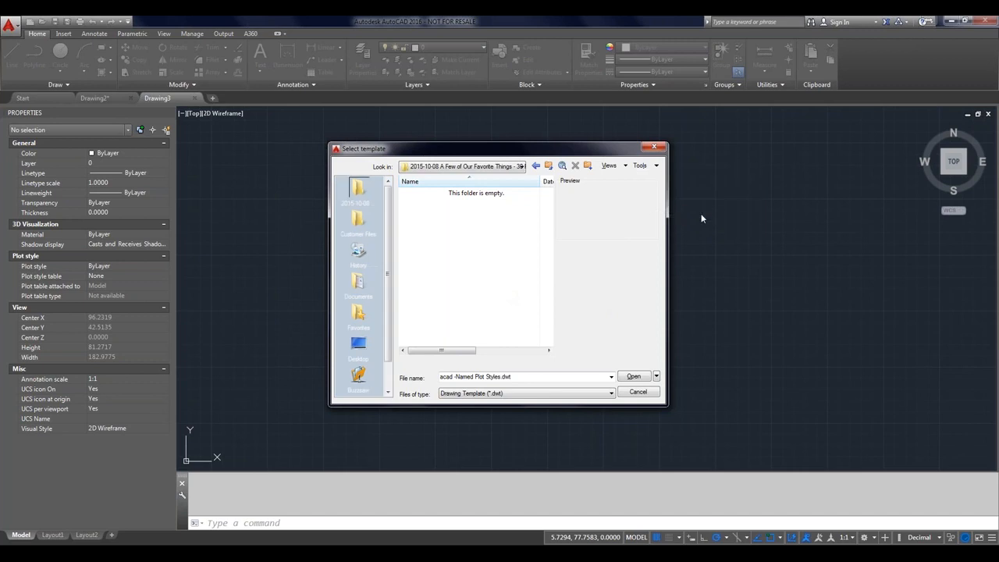
left_click(658, 392)
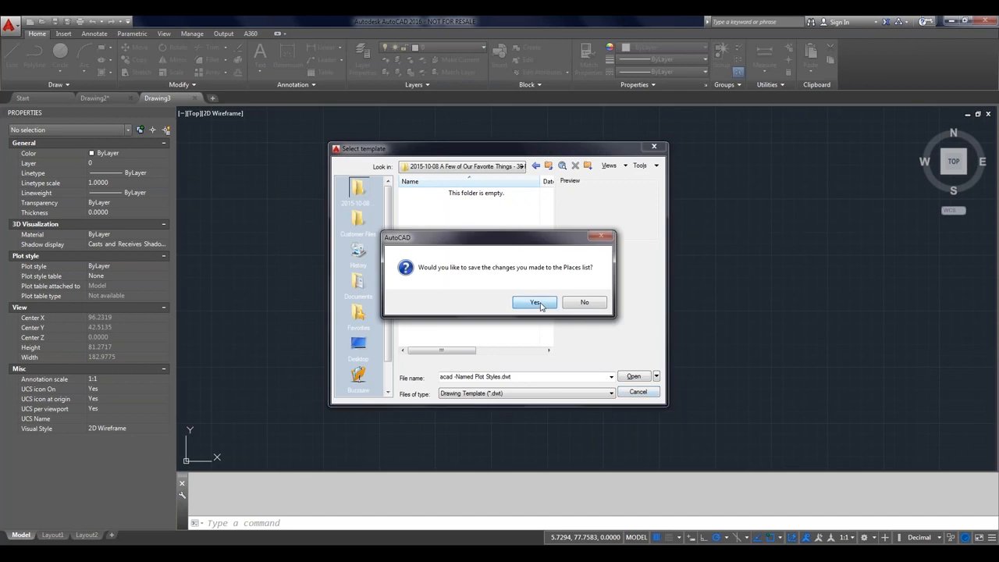
left_click(536, 303)
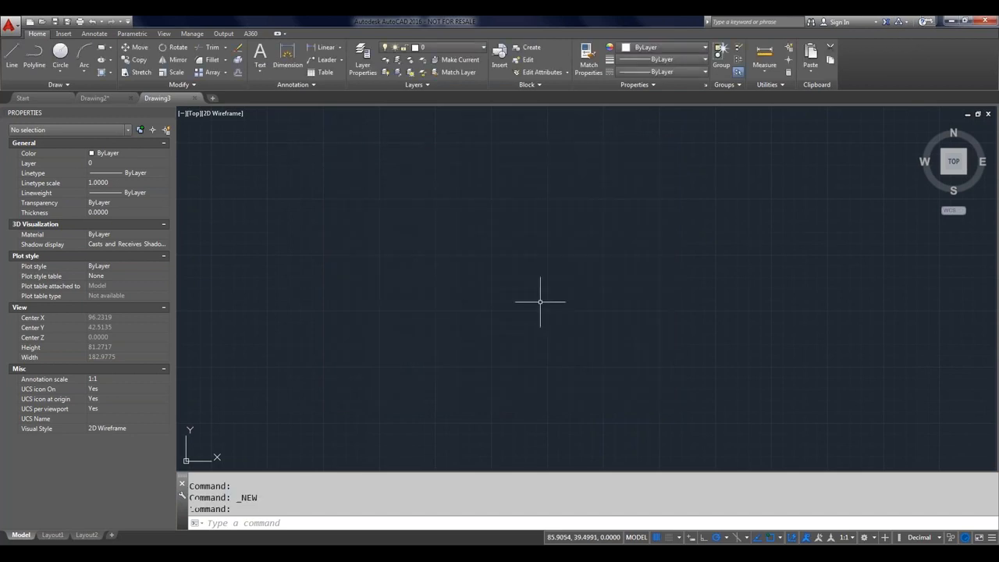
Compare the Customer Files and 2015-10-08 places when opening a file, and open PTT 10052015.dwg from the 2015-10-08 place.
left_click(41, 23)
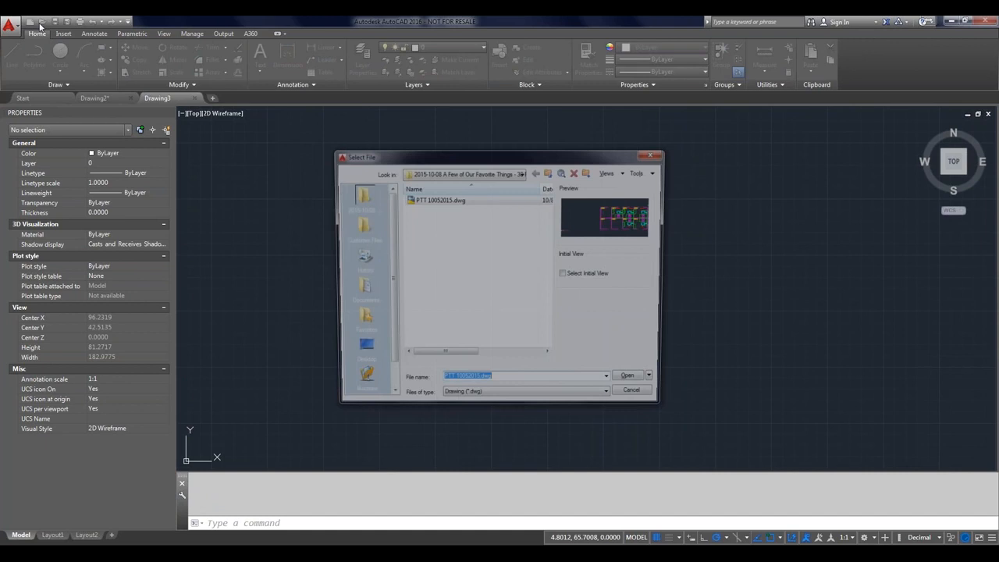
left_click(359, 225)
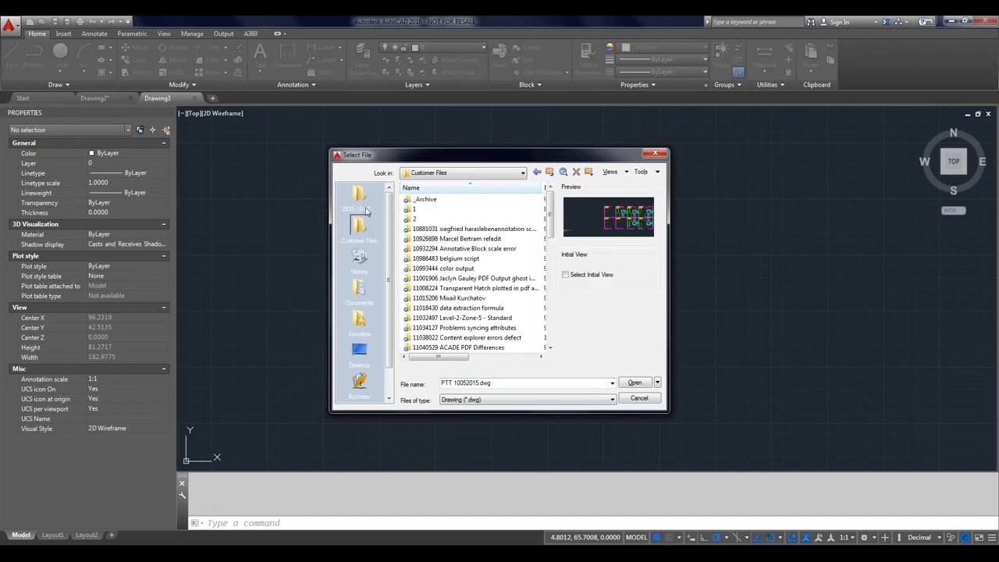
left_click(362, 198)
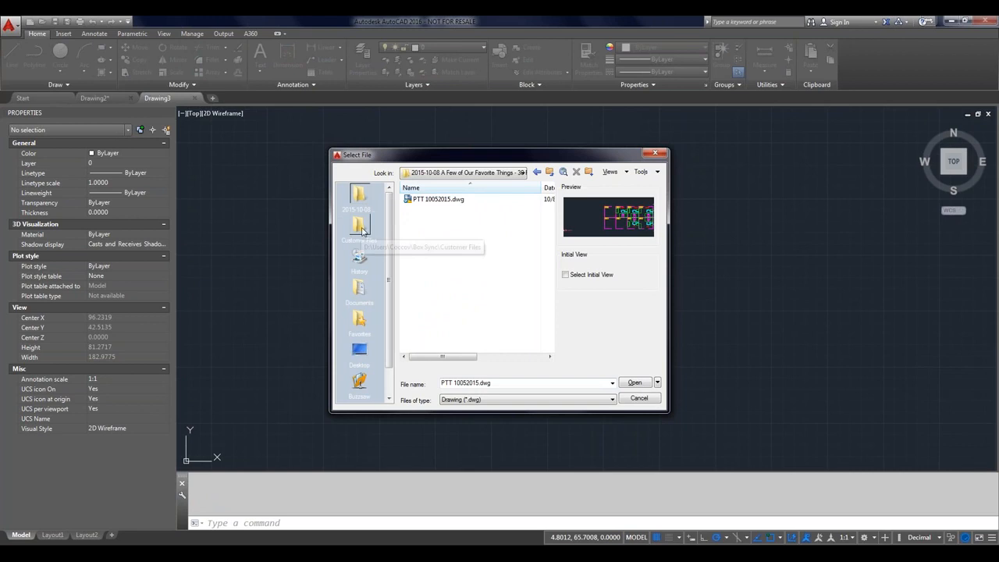
left_click(362, 228)
left_click(361, 199)
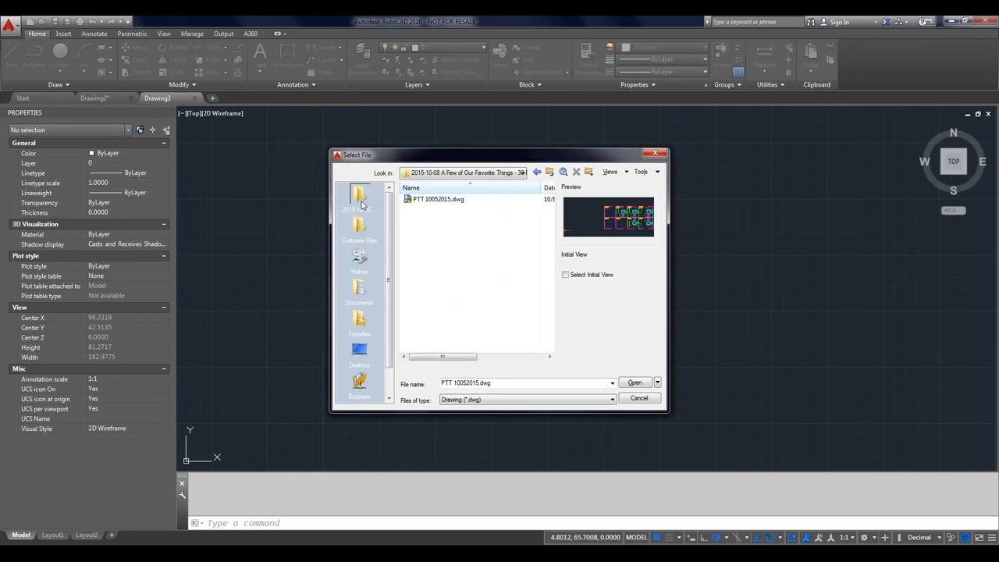
right_click(361, 202)
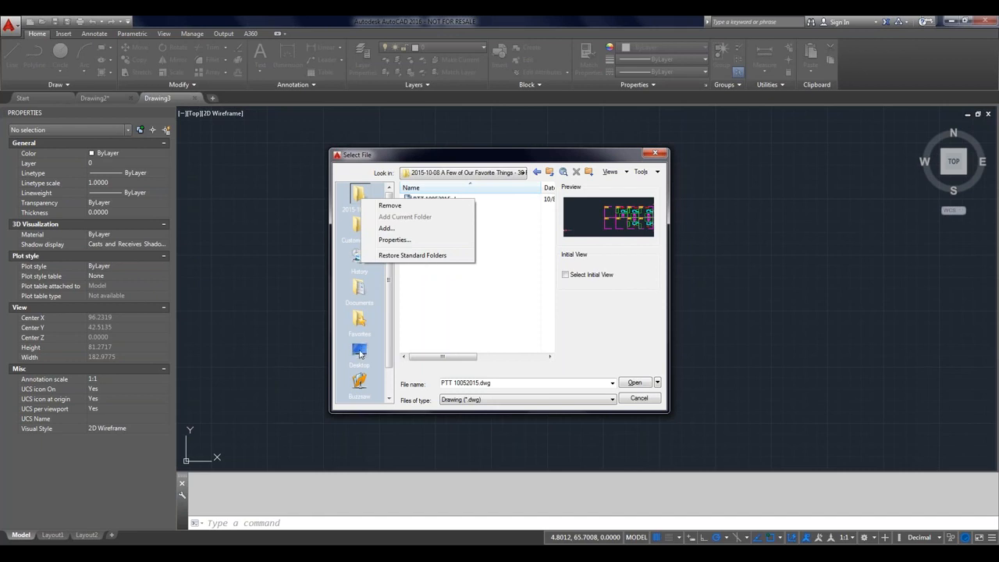
left_click(633, 318)
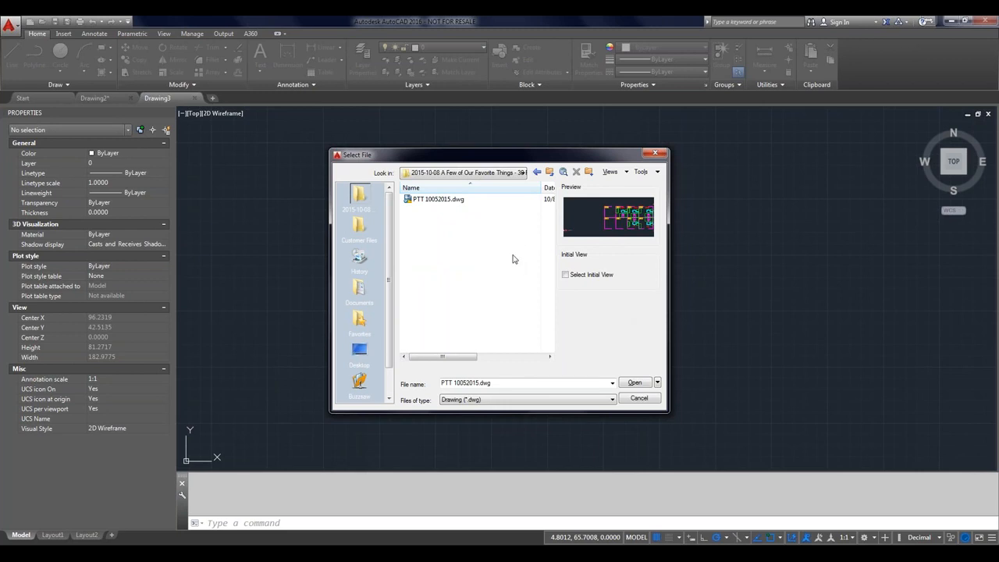
left_click(451, 200)
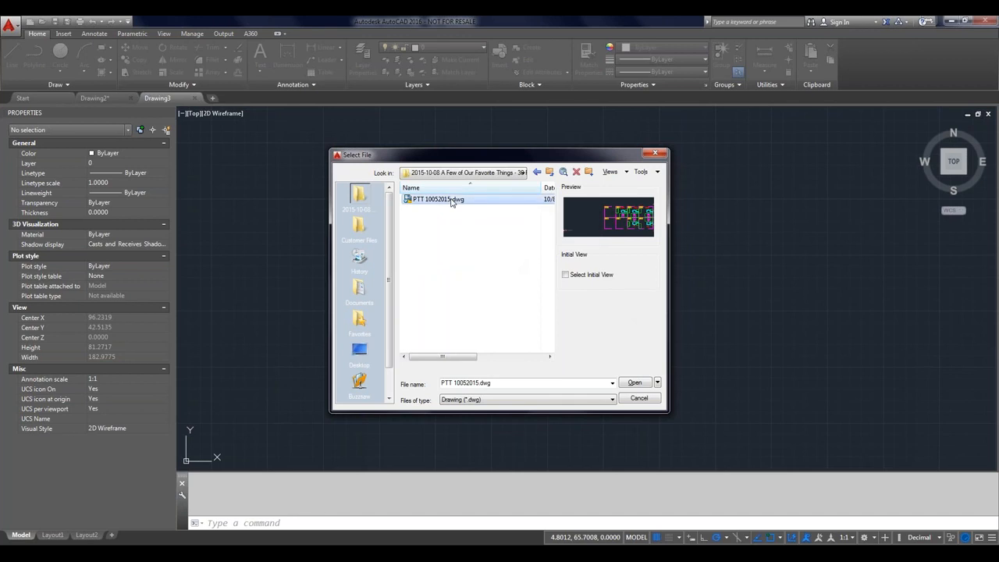
double_click(450, 201)
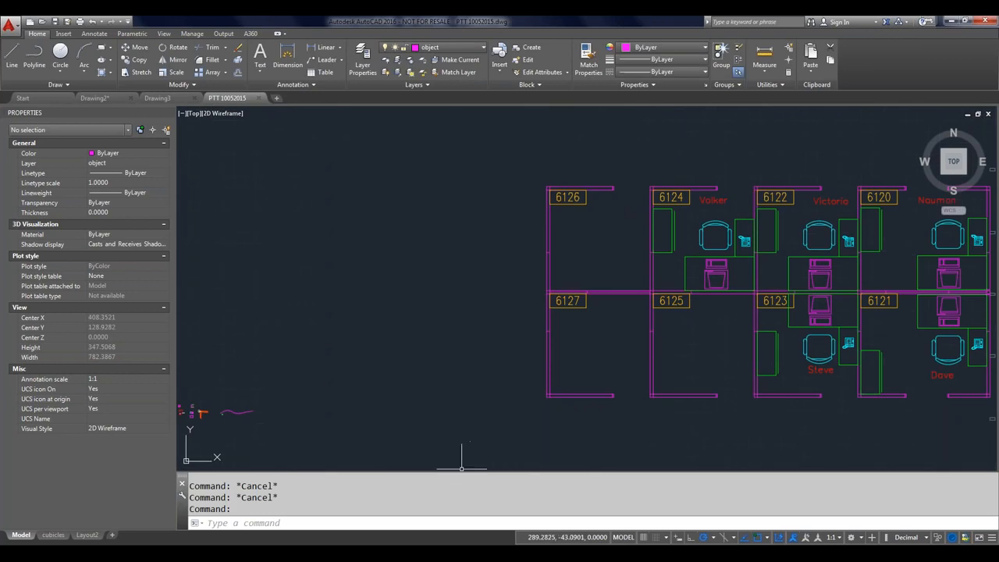
View the User Preferences in Options, close the dialog, and examine the drawing area's shortcut menu.
right_click(477, 514)
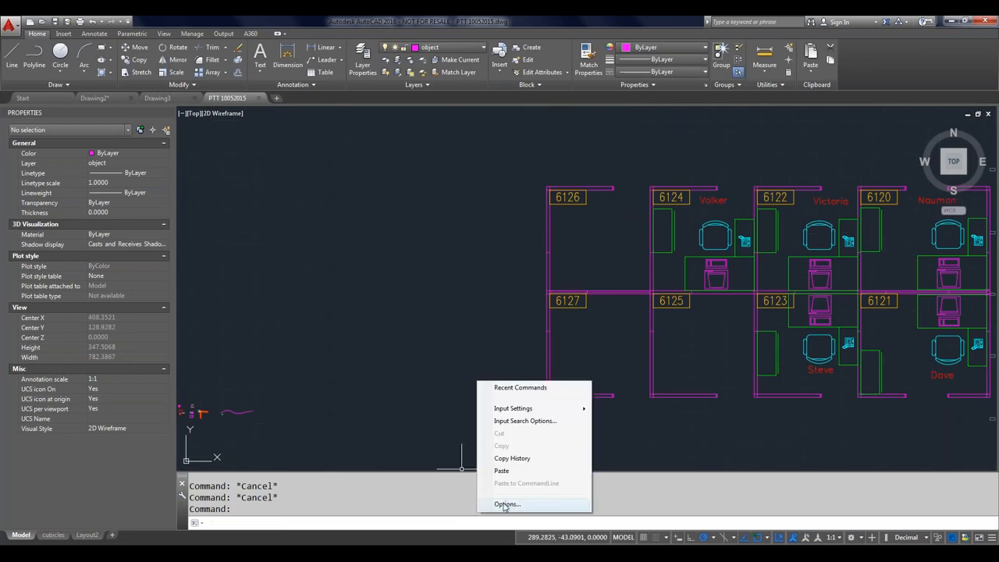
left_click(506, 504)
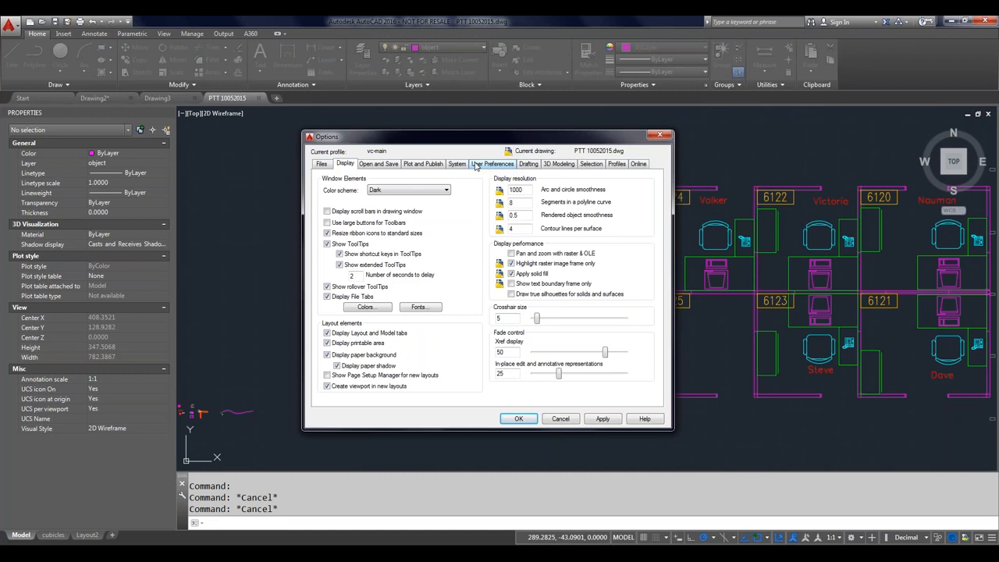
left_click(475, 165)
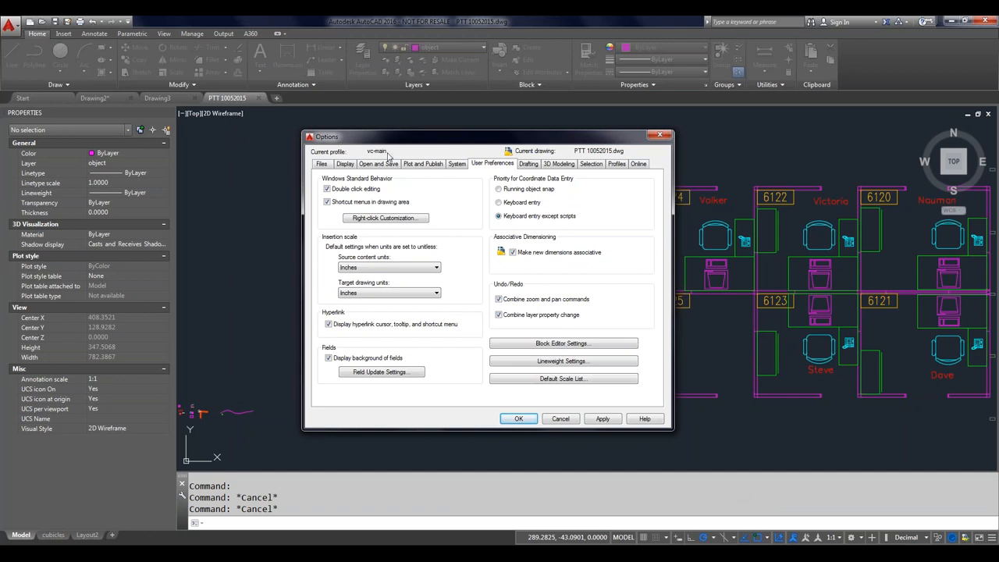
left_click(660, 136)
right_click(471, 241)
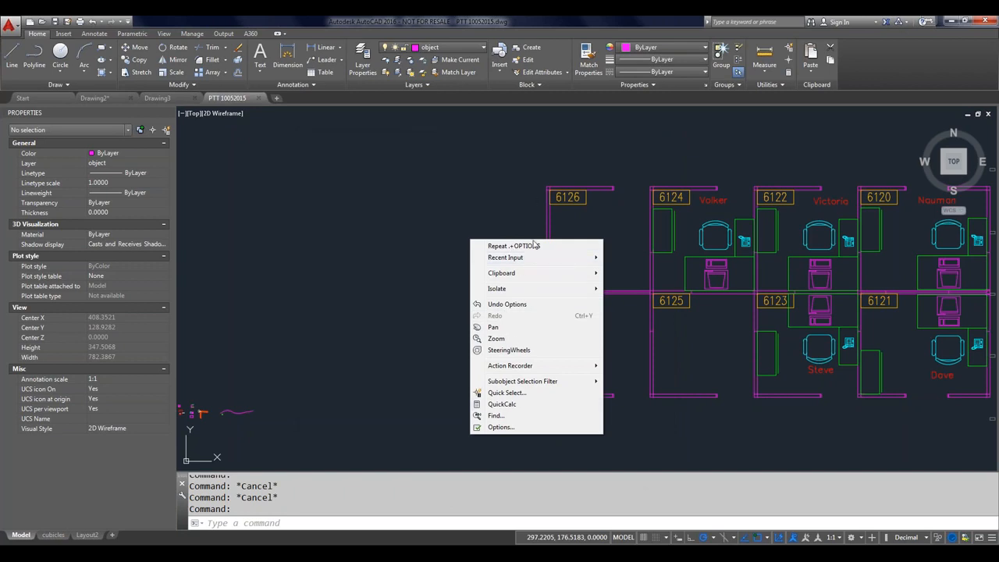
left_click(557, 479)
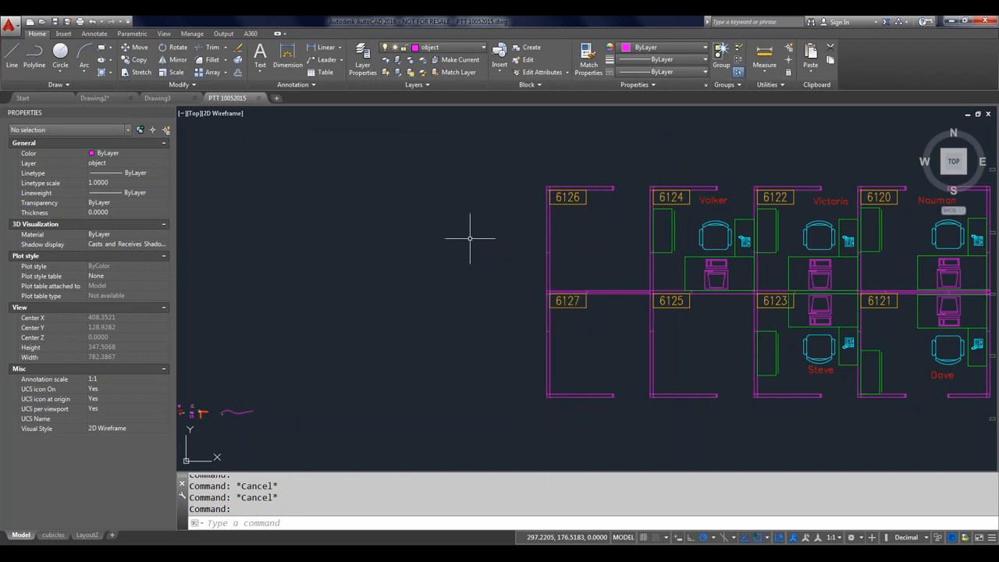
Turn on time-sensitive right-click in the Right-Click Customization of the User Preferences, apply it and close Options.
right_click(556, 477)
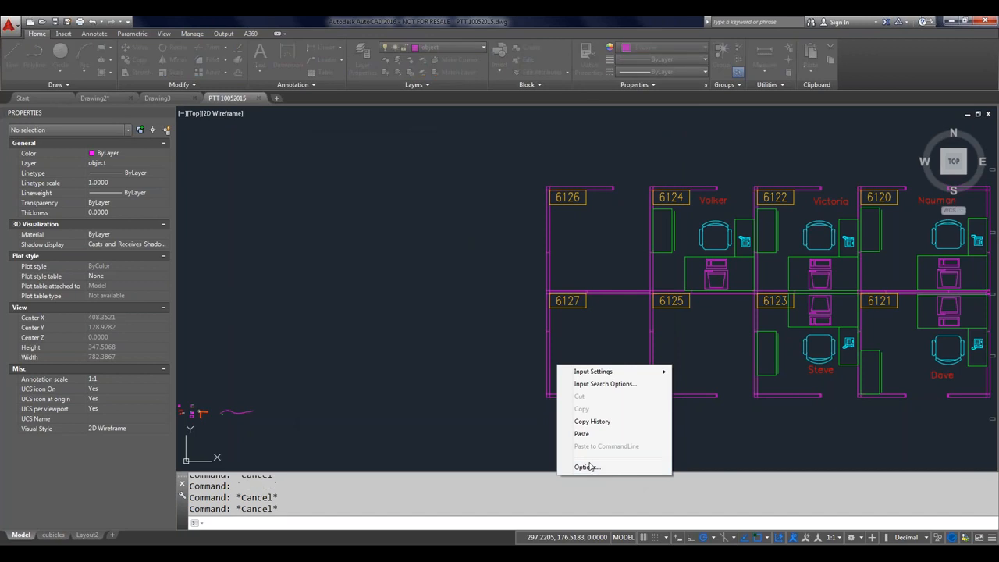
left_click(587, 467)
left_click(488, 163)
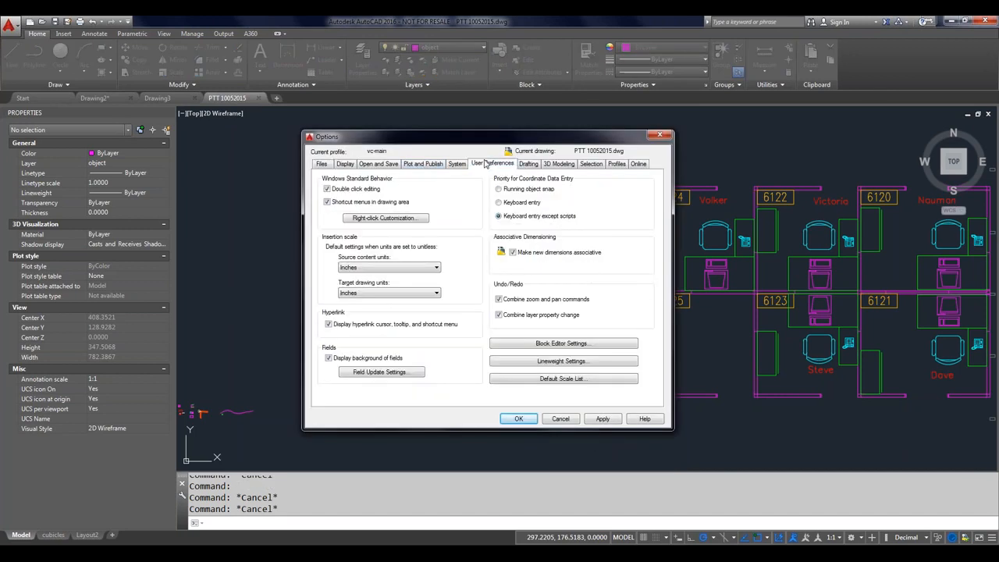
left_click(388, 219)
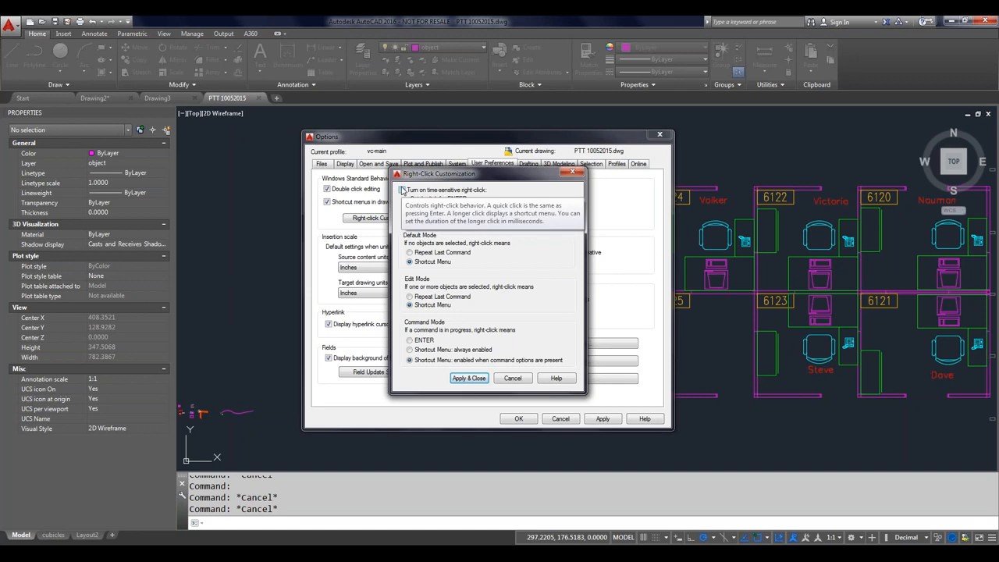
left_click(402, 190)
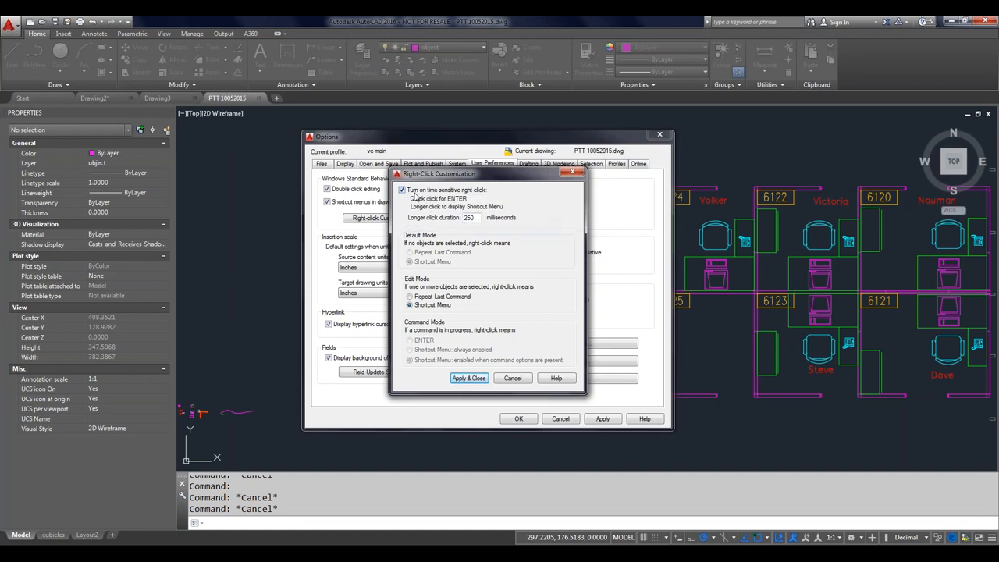
double_click(472, 218)
left_click(476, 379)
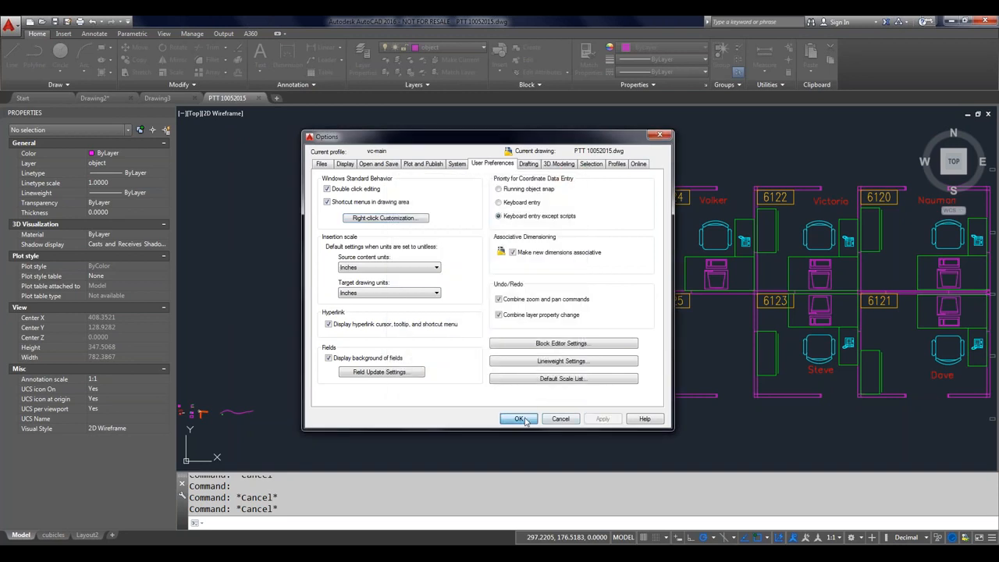
left_click(518, 419)
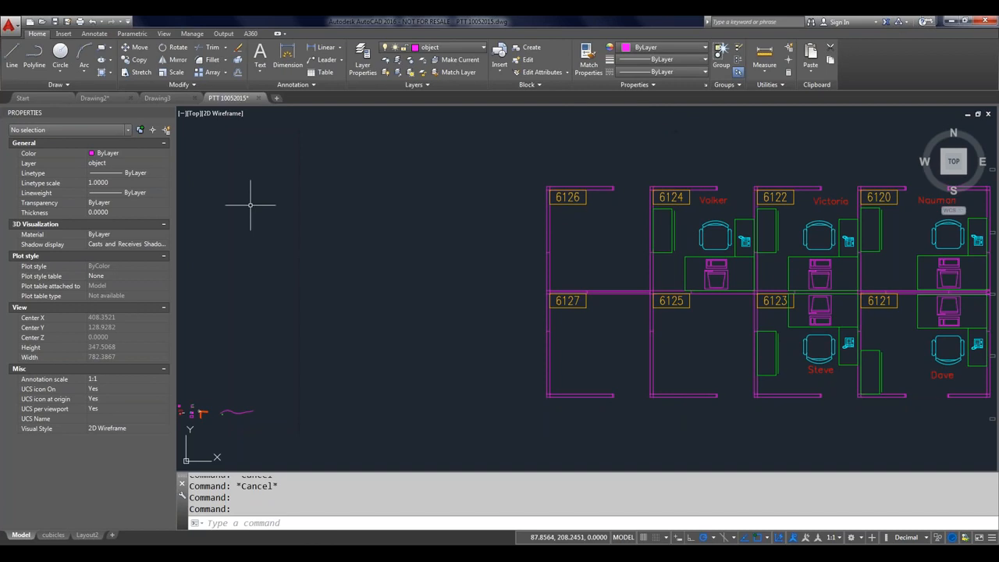
Draw a diagonal line in the empty area beside the cubicles, ending at about (190, 181), finish it and repeat the Line command.
left_click(10, 68)
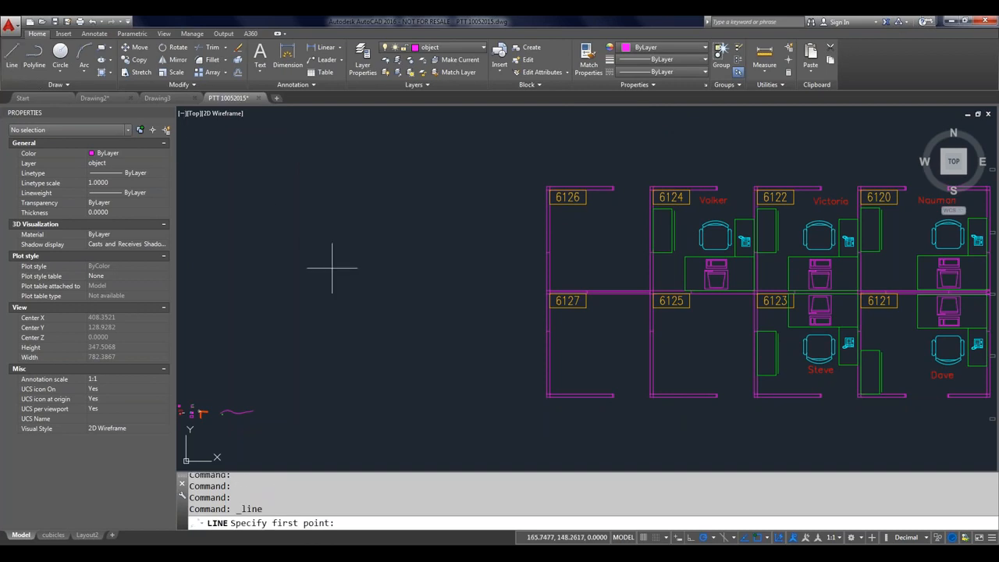
left_click(270, 285)
left_click(359, 234)
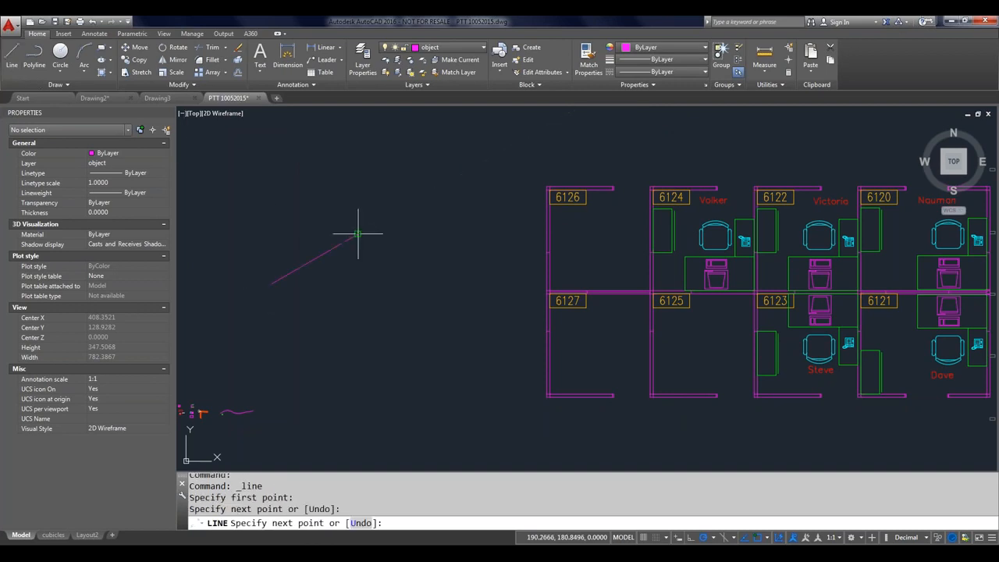
right_click(360, 234)
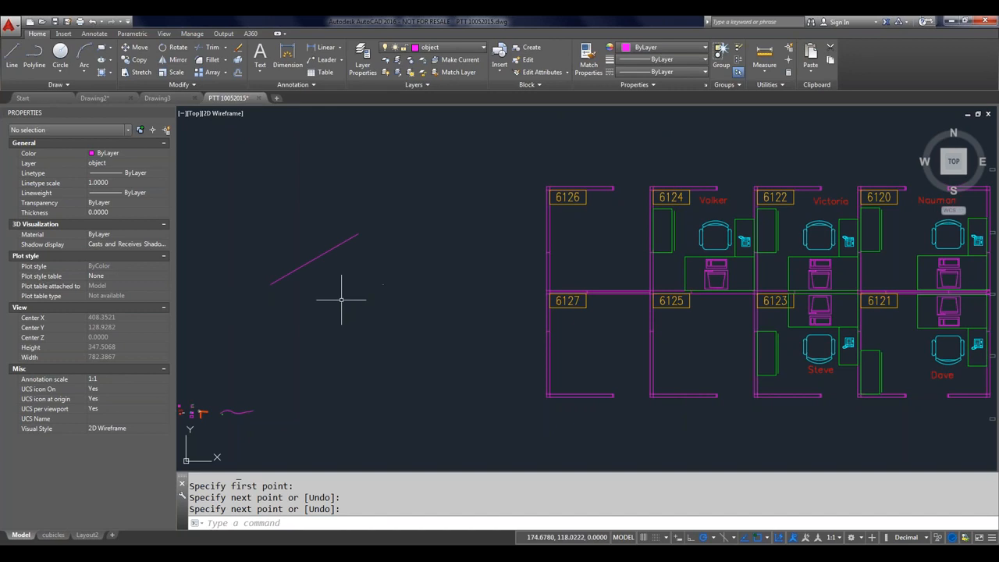
key("Return")
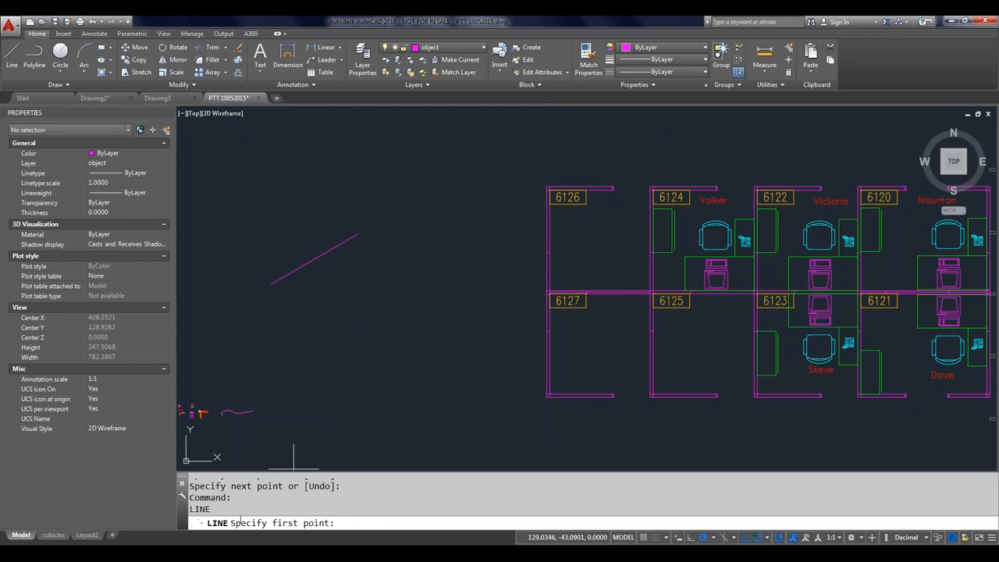
Examine the shortcut menu within an active Line command after placing a first point below the diagonal line, and cancel the command.
left_click(301, 313)
right_click(360, 278)
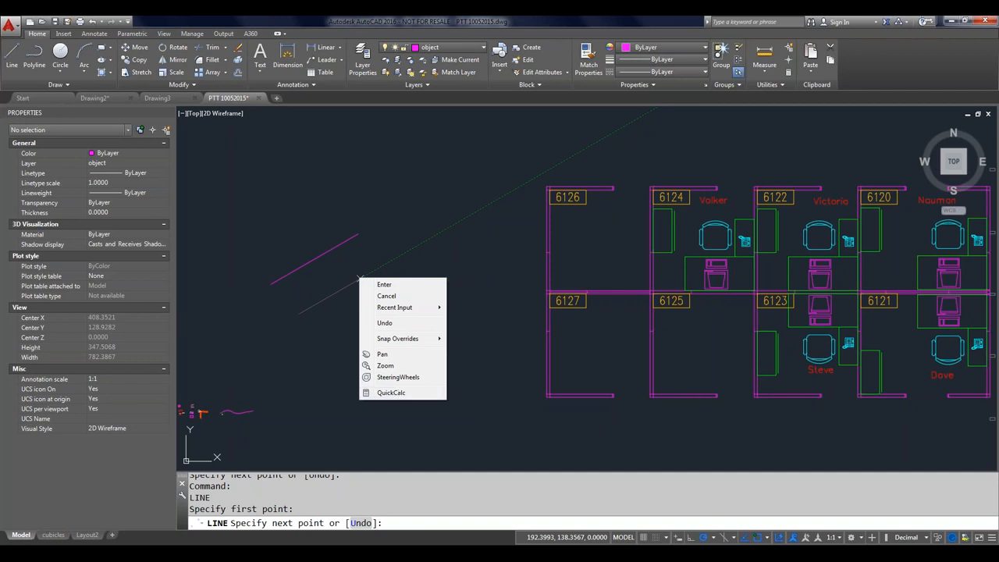
key("Escape")
key("Escape")
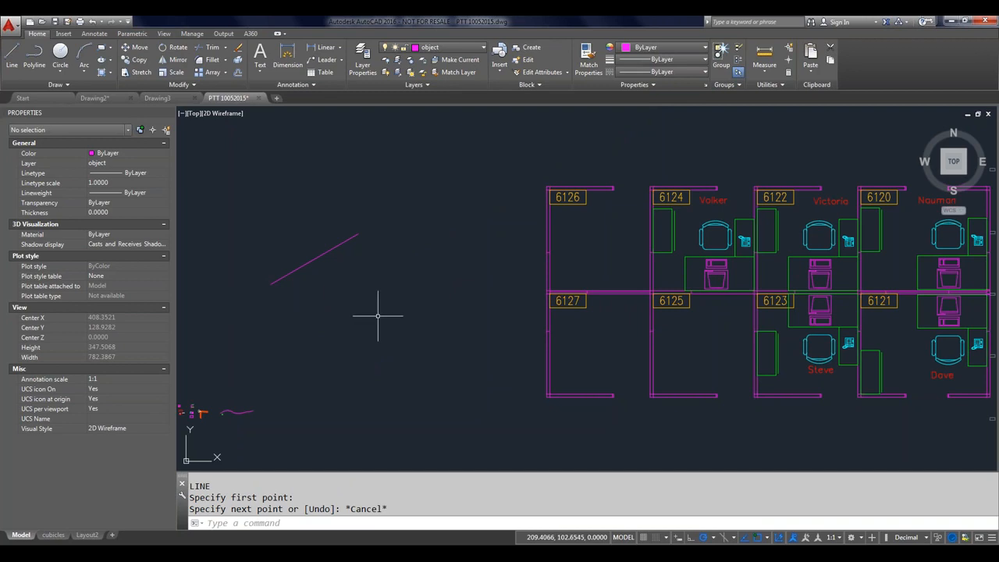
Display the tool palettes, restore the saved Cubicle view and bring up the block insertion tools.
key("ctrl+3")
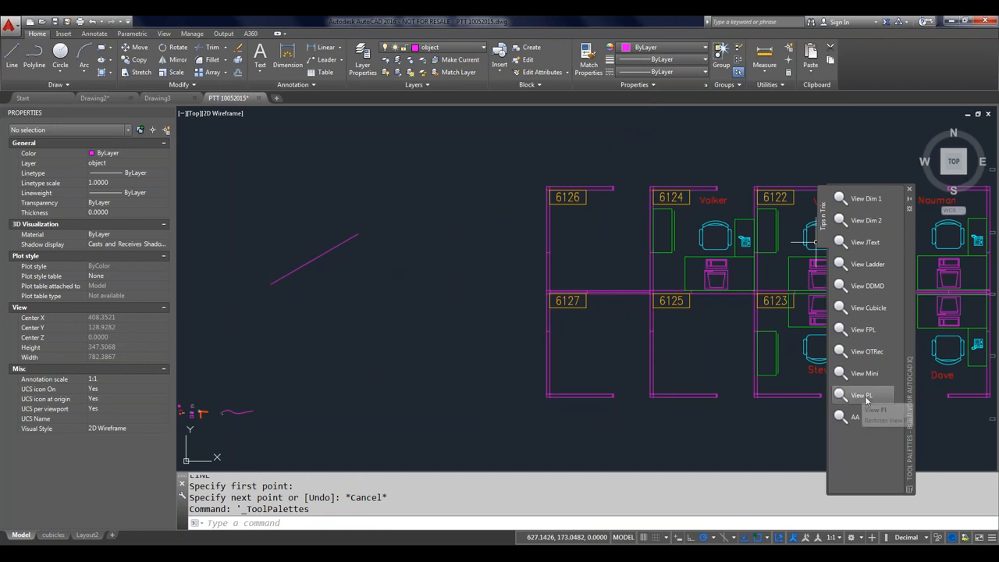
left_click(873, 311)
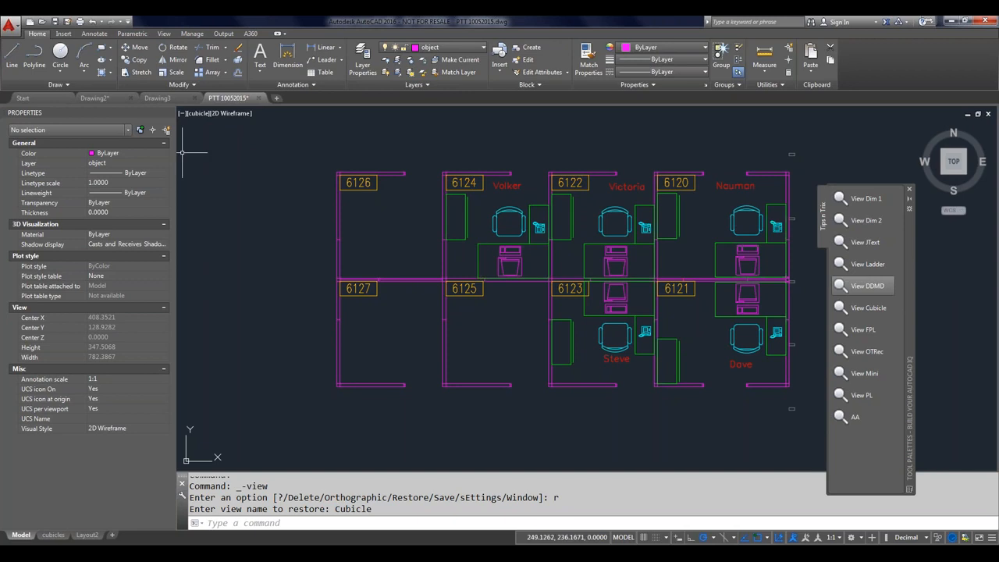
left_click(63, 34)
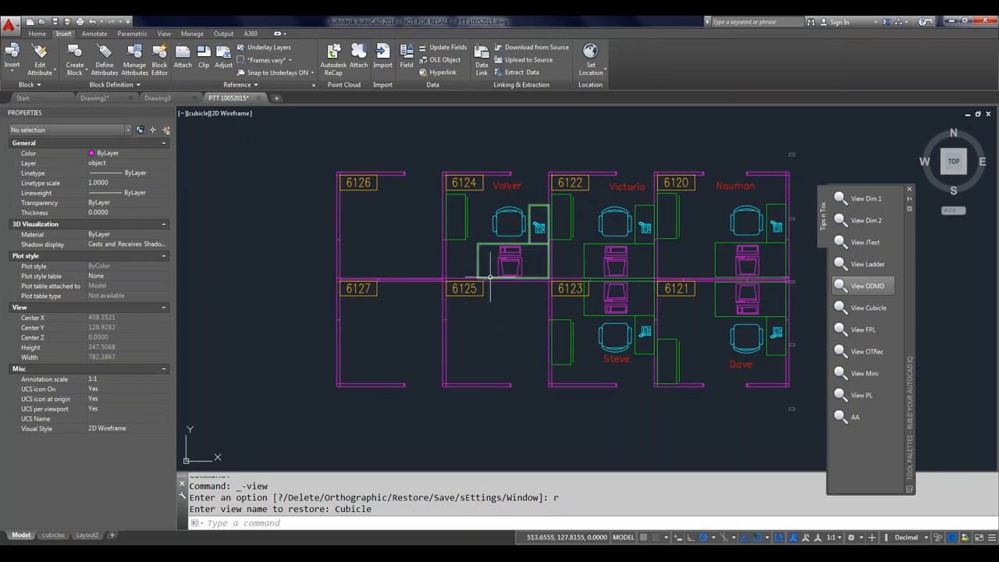
Use Add Selected on the chair in cubicle 6124 to insert another in cubicle 6125 at about (492, 66), scale 1, rotation 0.
left_click(496, 232)
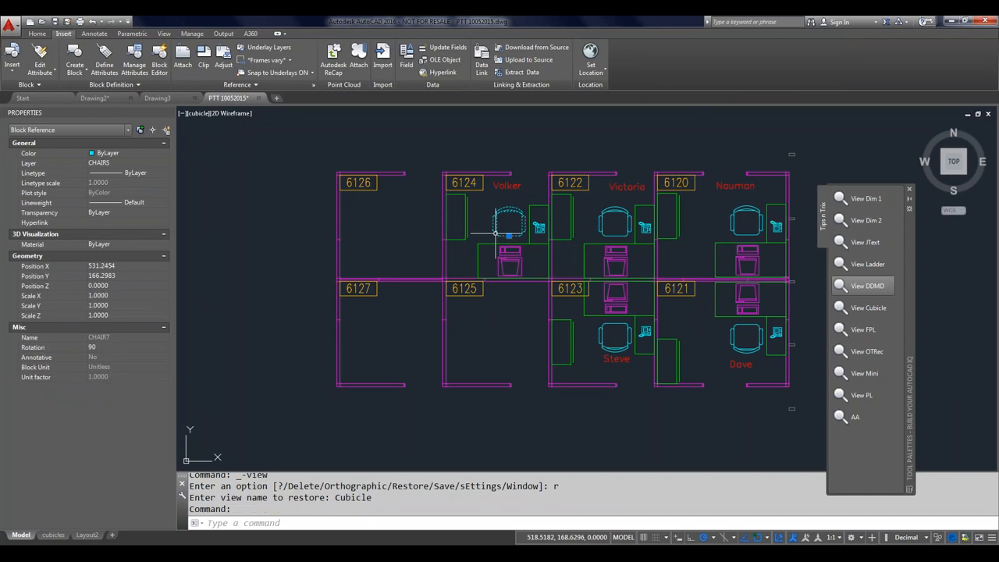
right_click(497, 232)
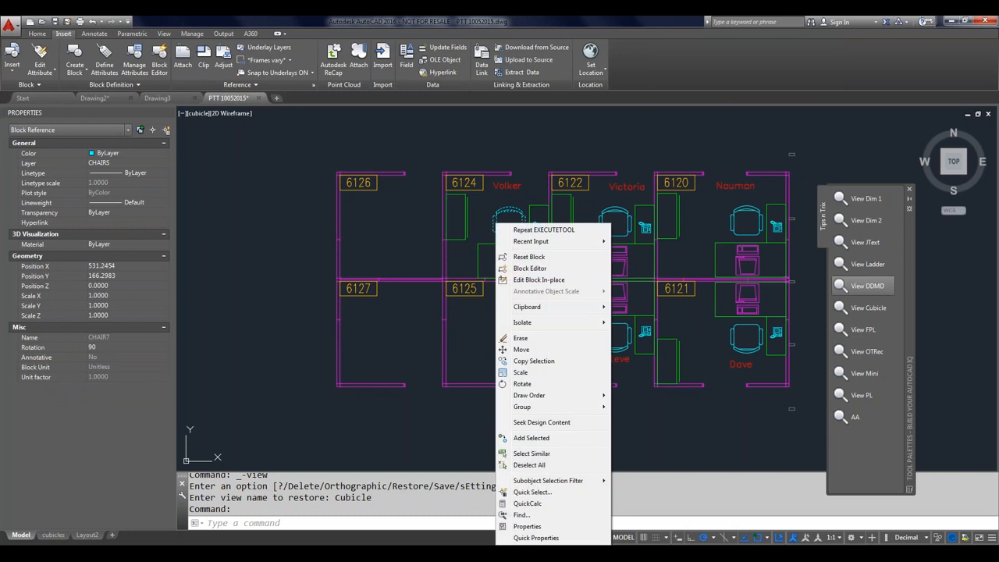
left_click(543, 441)
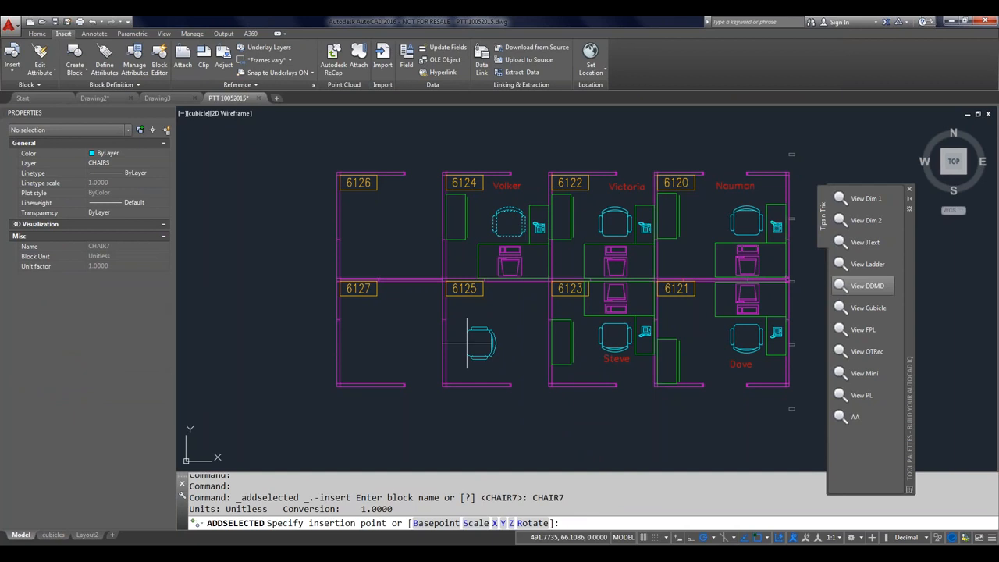
left_click(466, 342)
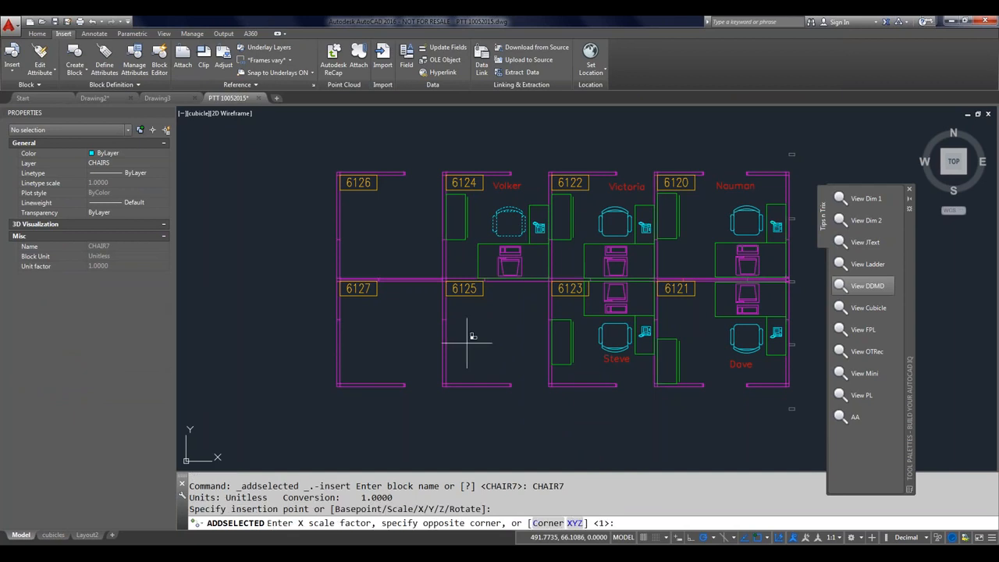
key("Return")
key("Return")
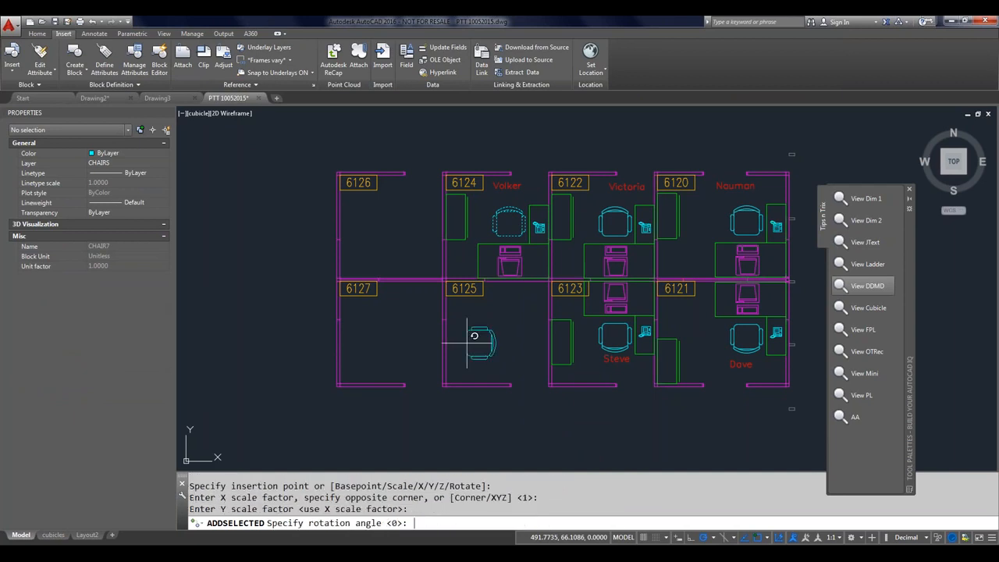
key("Return")
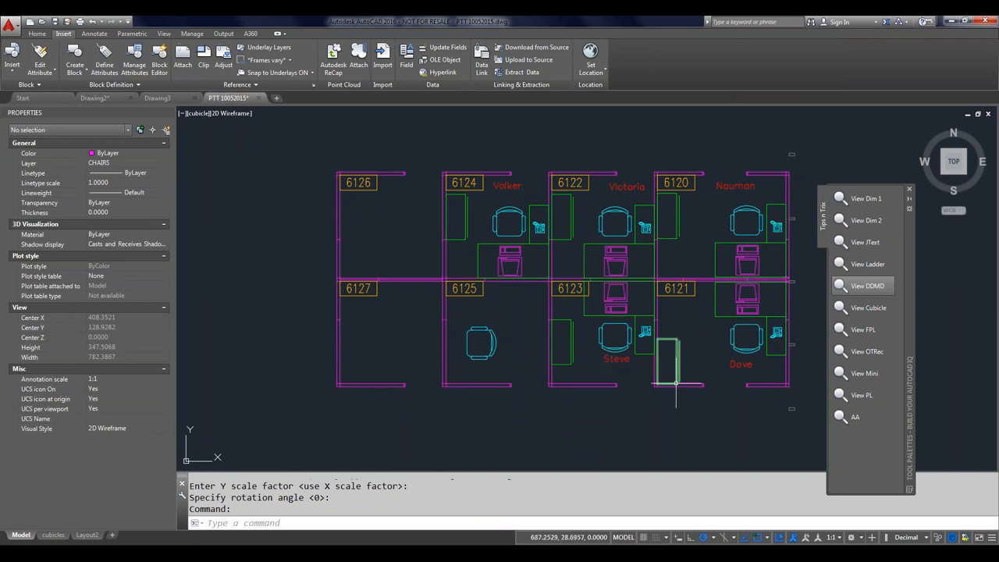
Start Add Selected from the chair in cubicle 6125 and set its temporary base point to the quadrant of the chair's back.
left_click(478, 360)
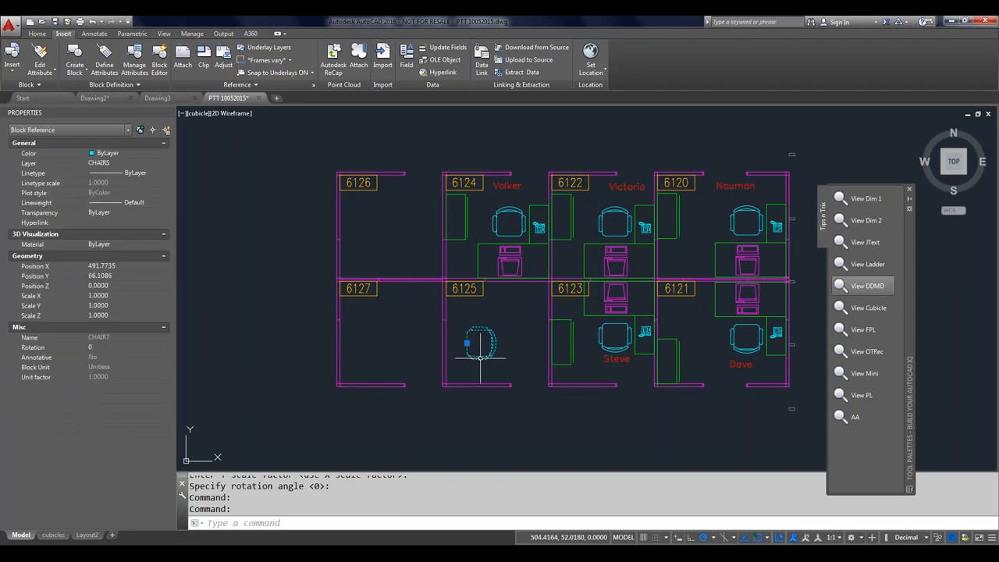
right_click(480, 357)
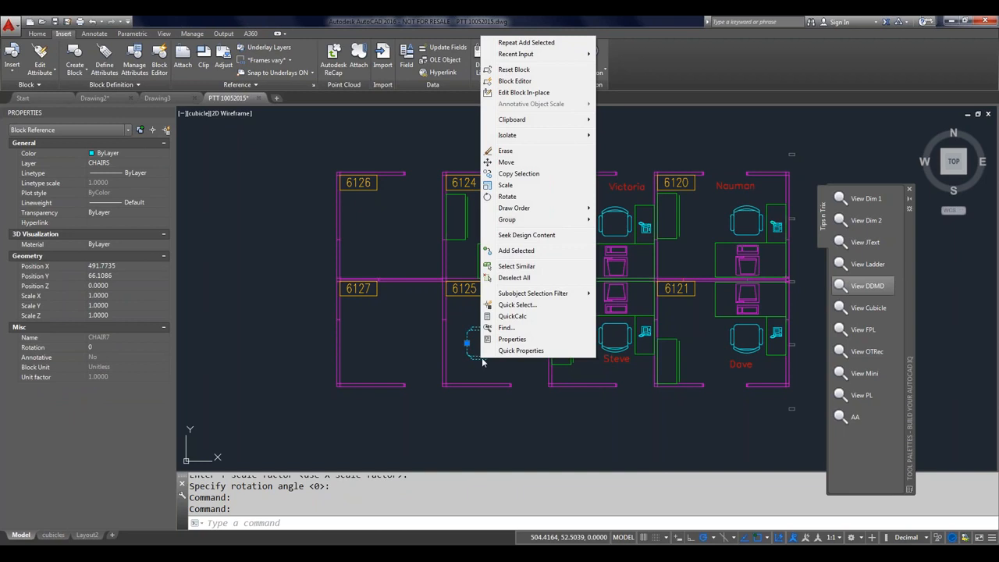
left_click(523, 252)
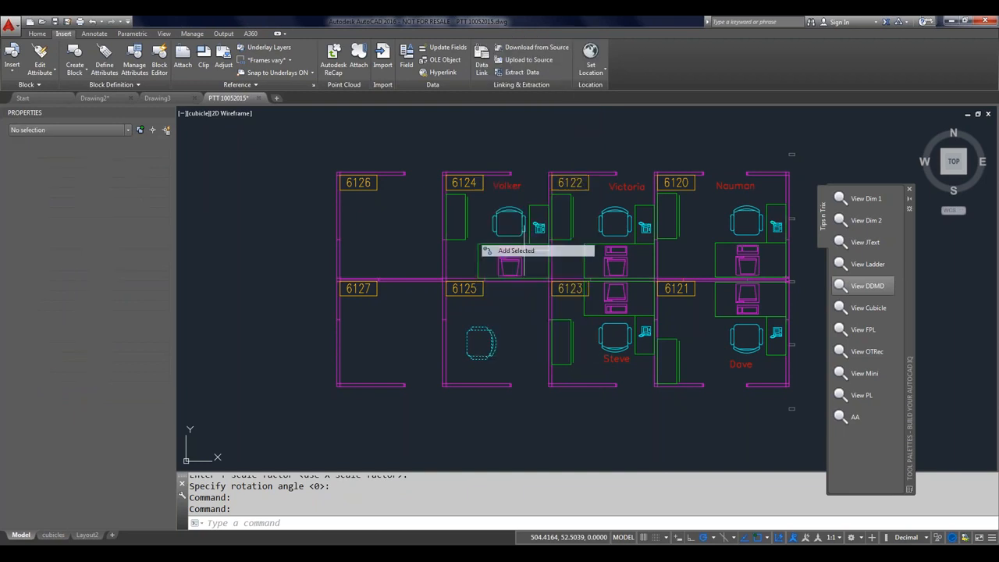
left_click(506, 313)
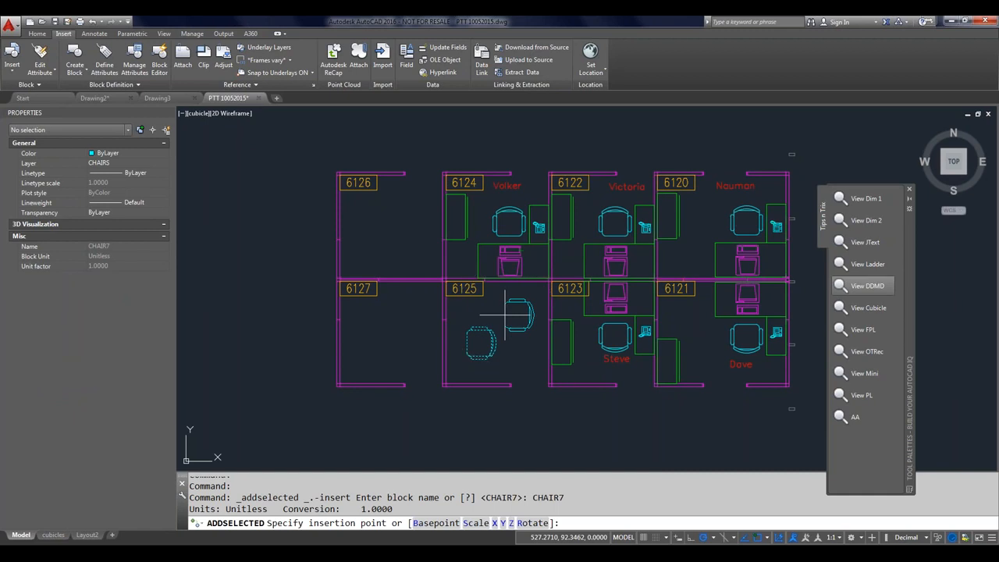
left_click(506, 312)
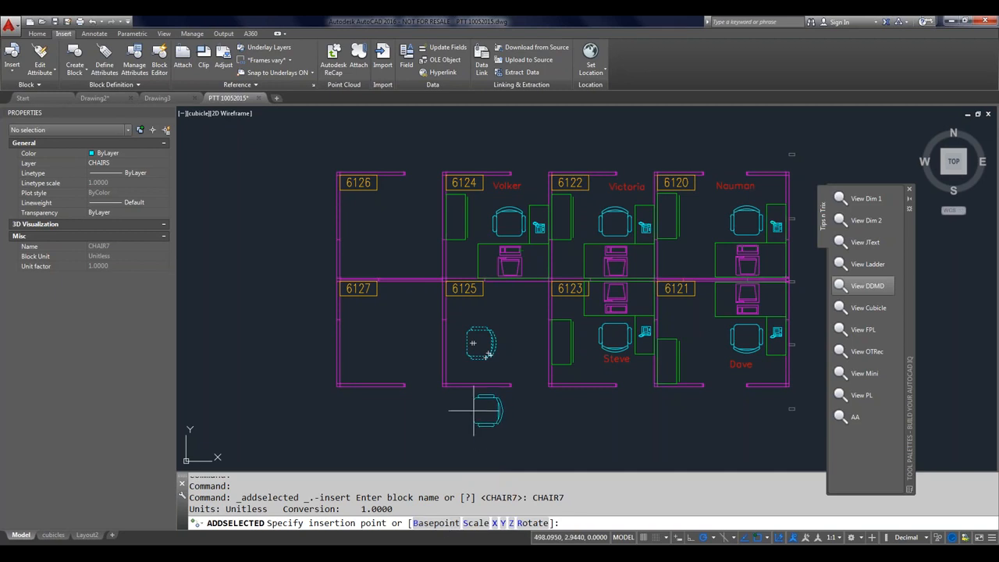
type("b")
key("Return")
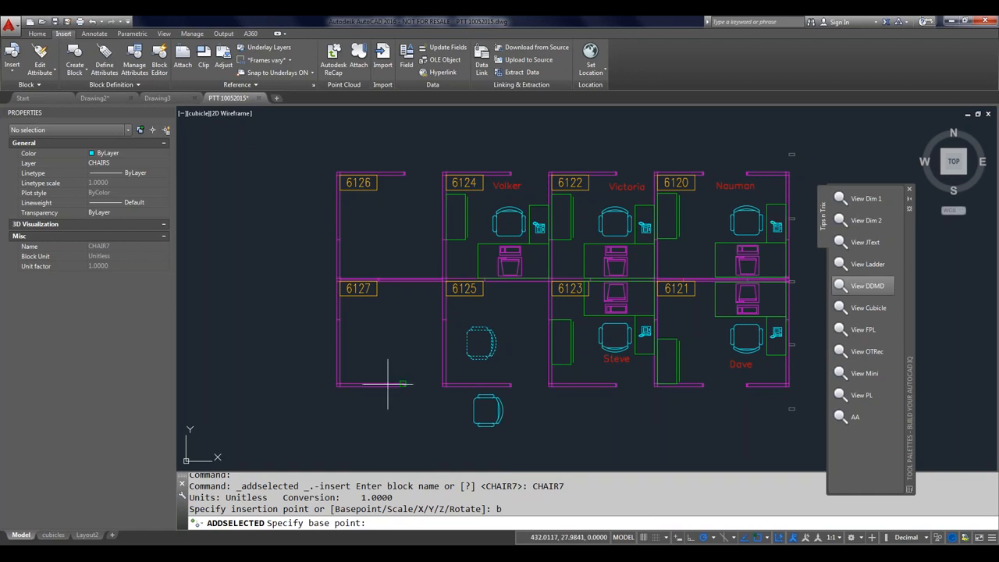
right_click(523, 421, "shift")
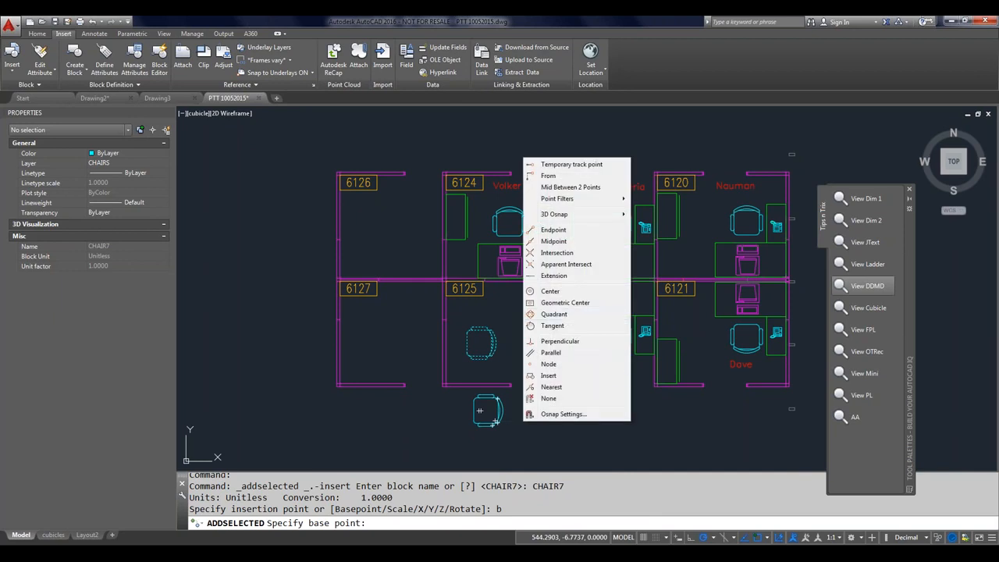
left_click(554, 314)
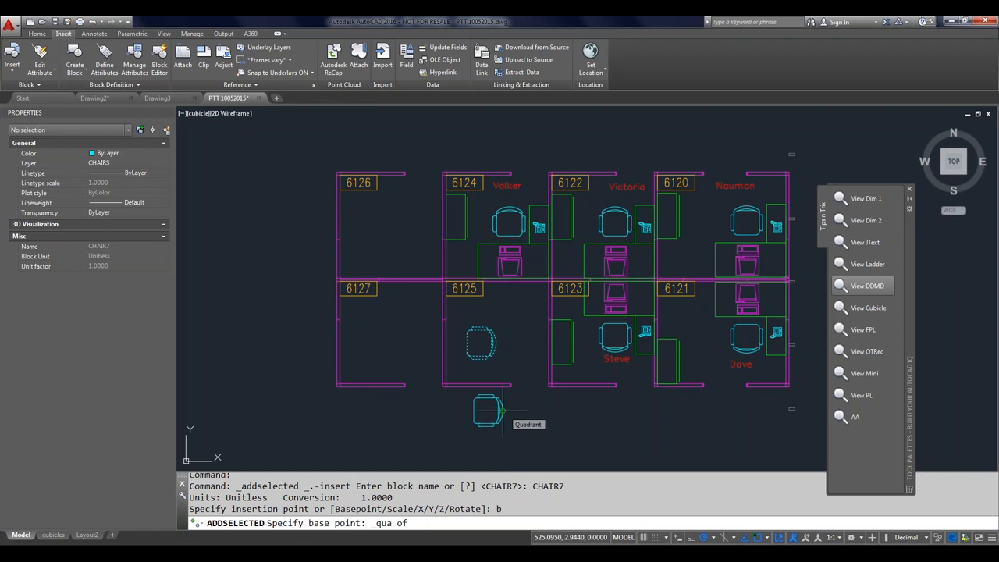
scroll(503, 410, "up", 5)
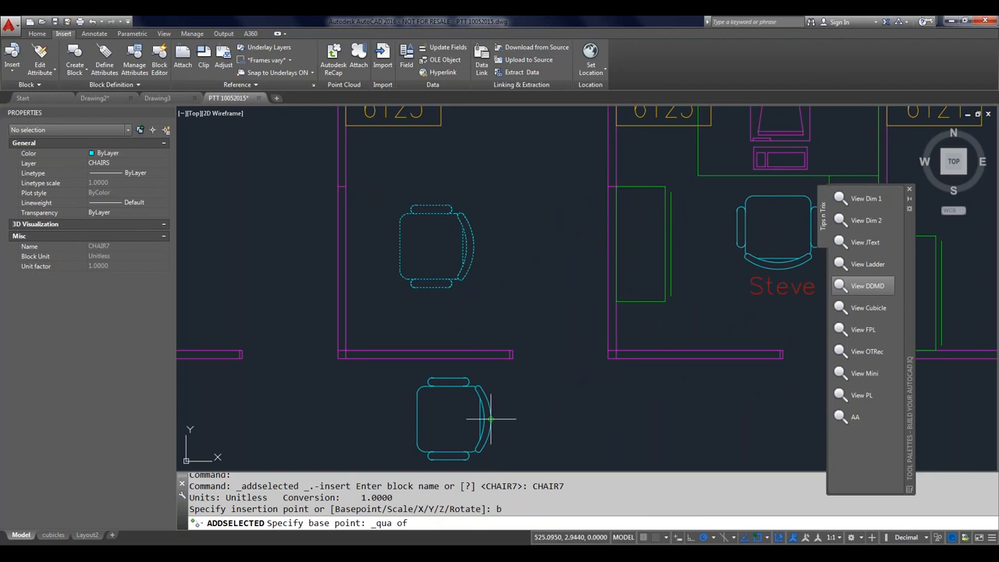
left_click(490, 419)
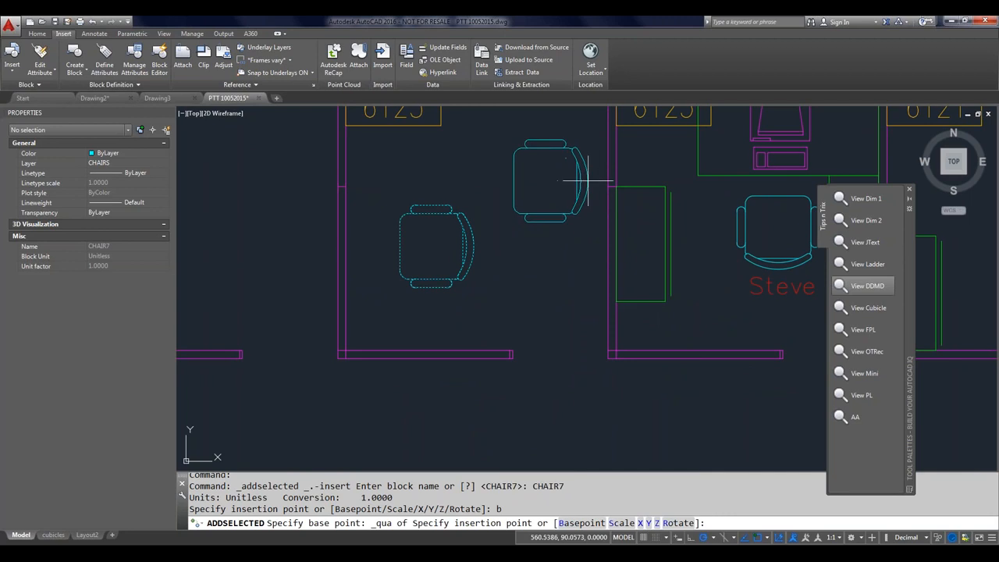
Place the second chair in cubicle 6125 by its back at about (564, 91), with scale 1 and rotation 0.
left_click(595, 178)
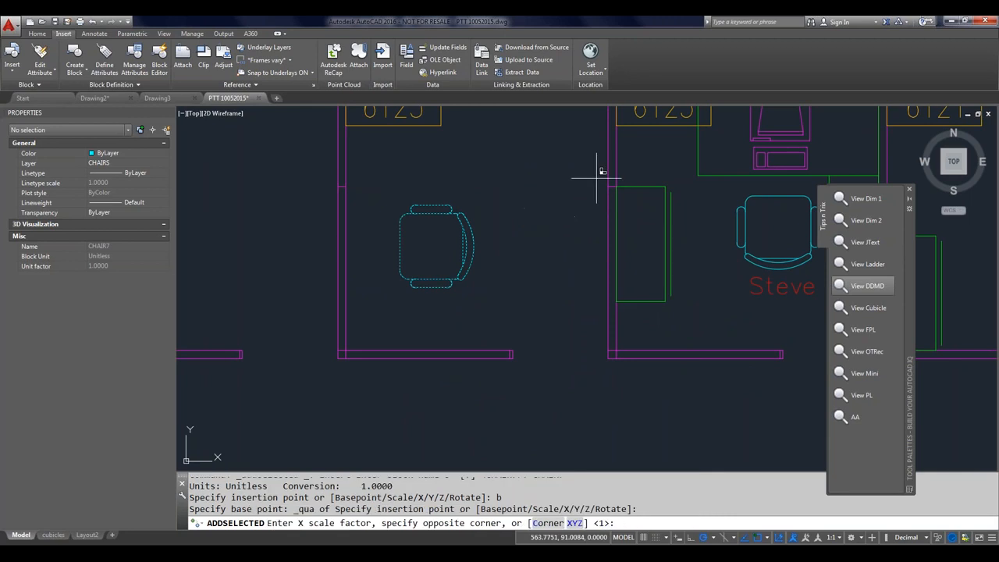
key("Return")
key("Return")
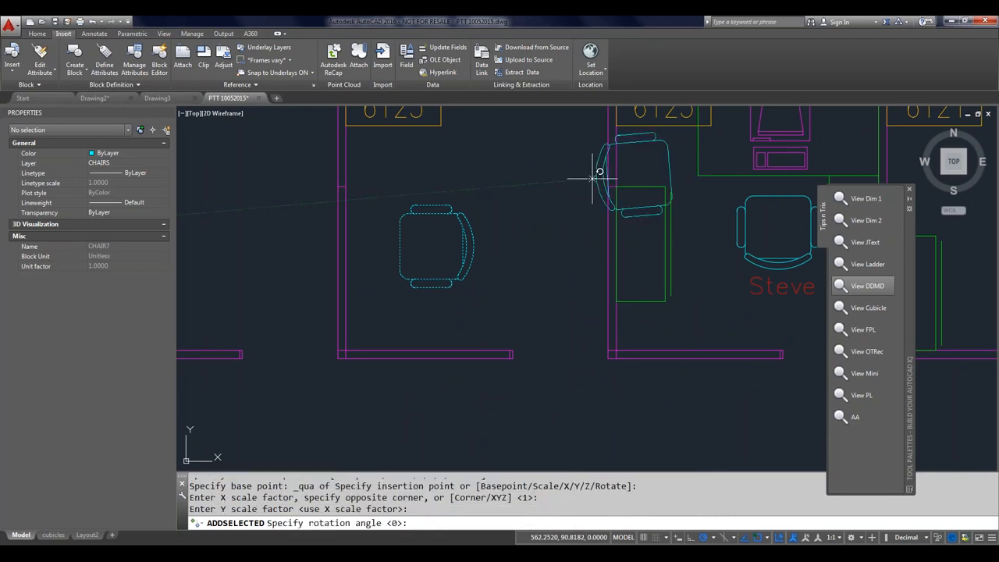
key("Return")
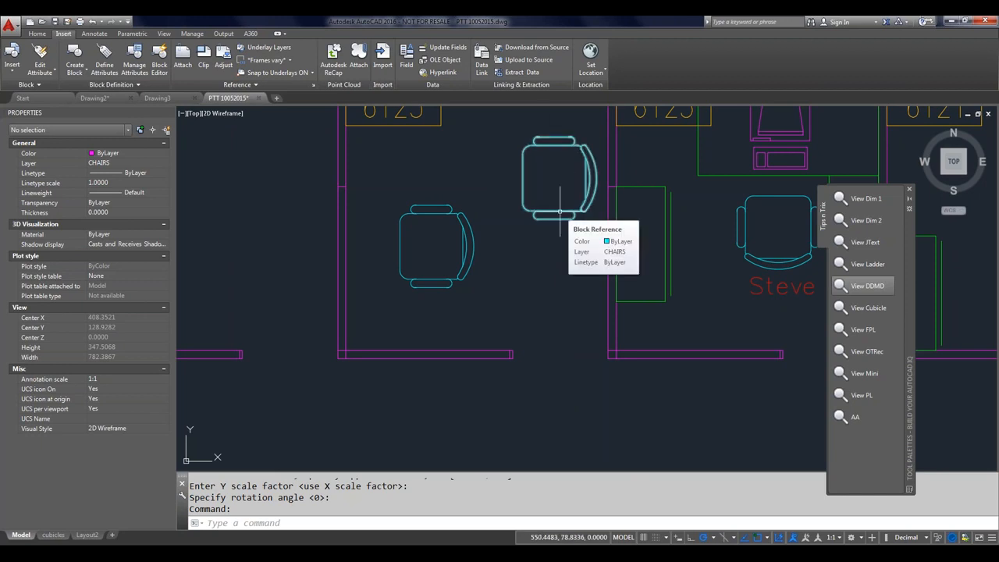
Open the second chair's block in the Block Editor, save it as a new block named Phone, and close the editor.
left_click(560, 211)
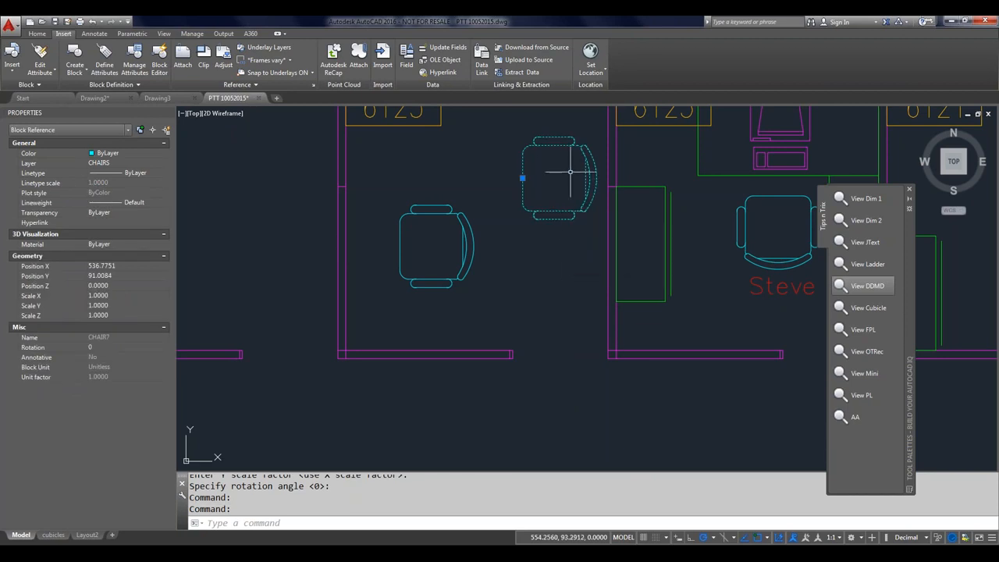
right_click(563, 215)
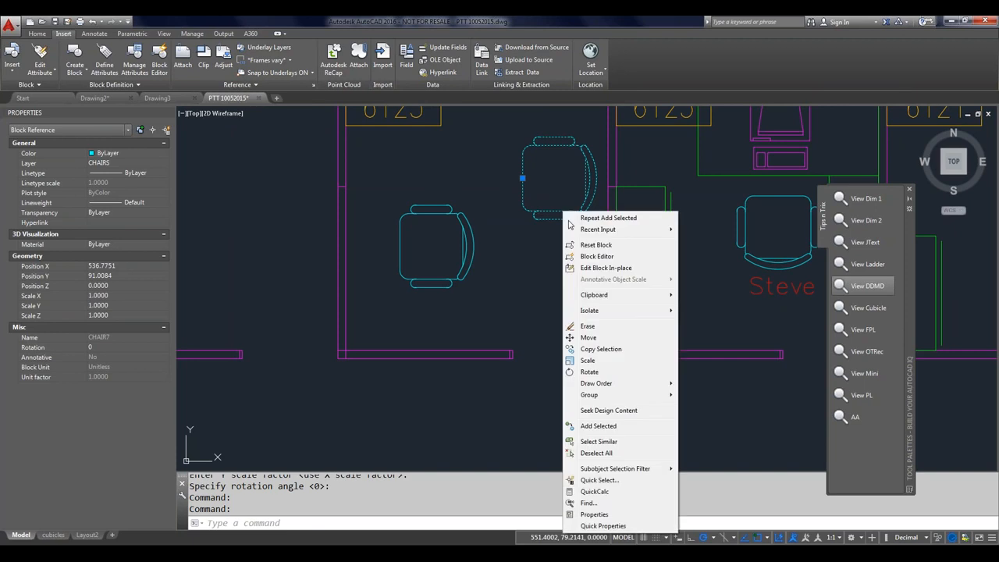
left_click(596, 256)
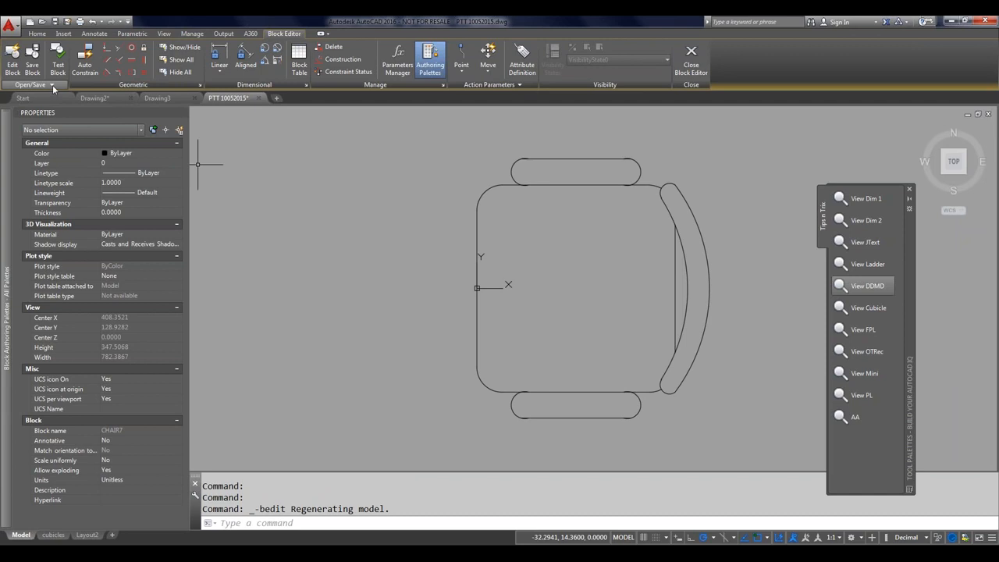
left_click(53, 87)
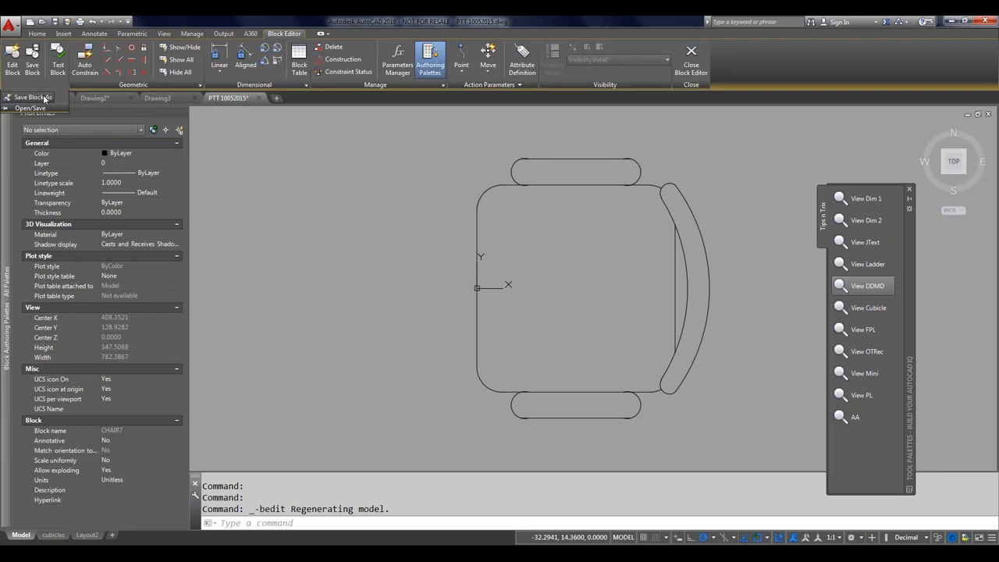
left_click(47, 97)
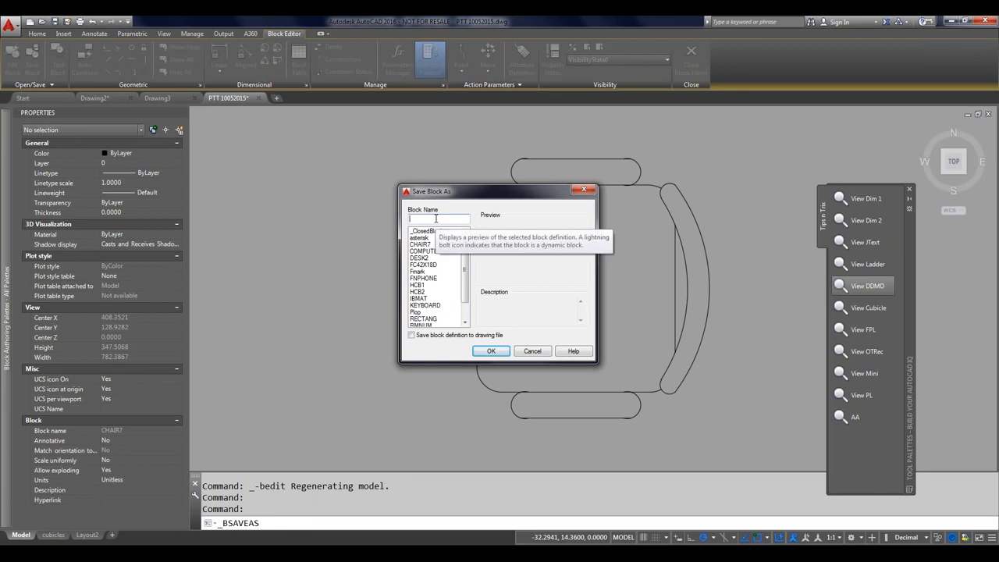
type("Phone")
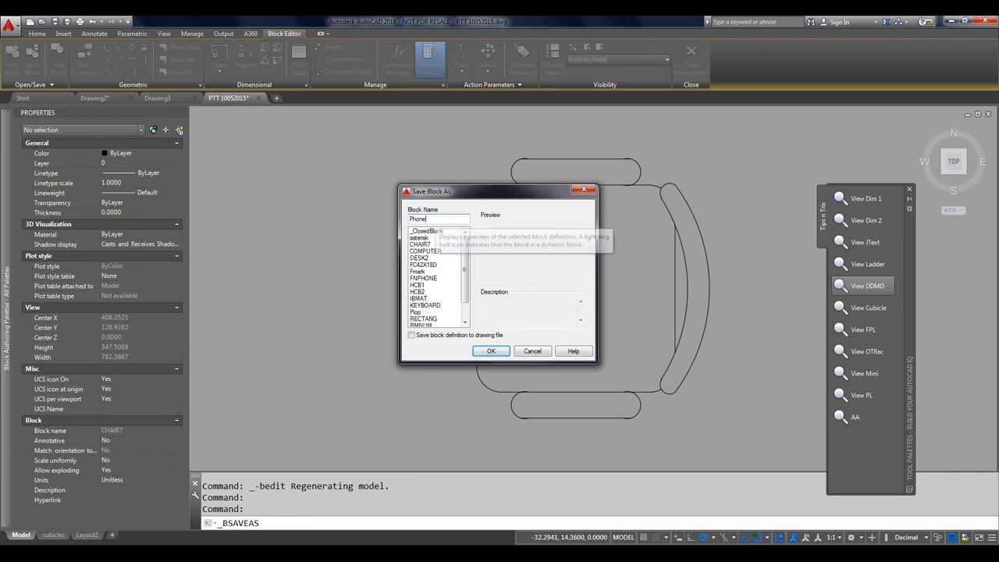
left_click(491, 351)
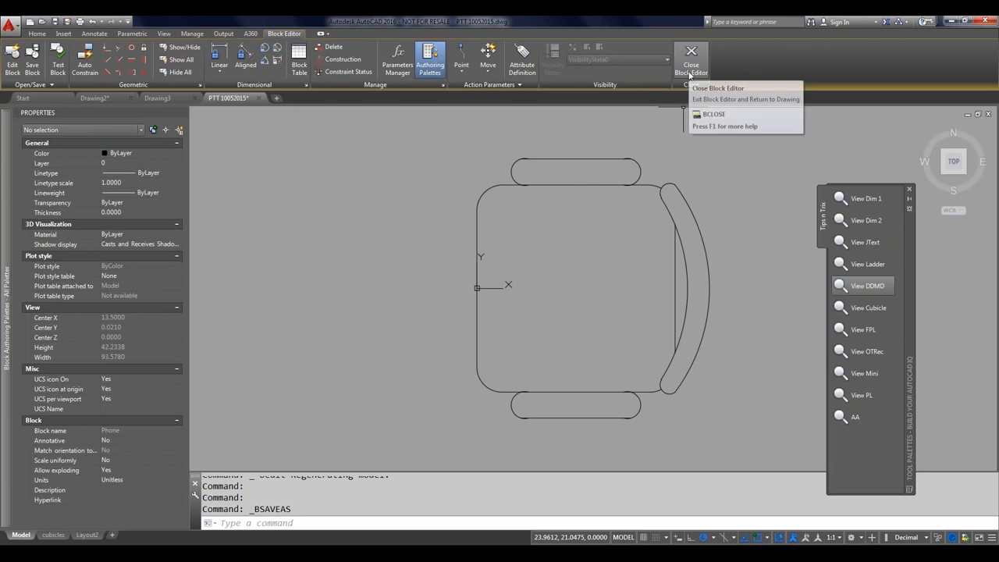
left_click(690, 67)
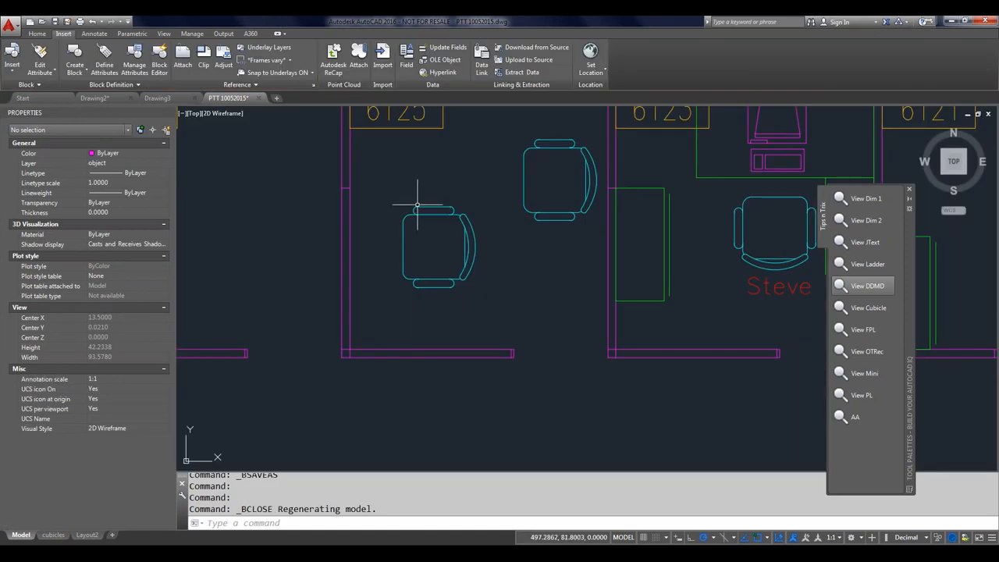
Check the block names of the first chair in cubicle 6125 and the phone in cubicle 6123.
left_click(417, 205)
left_click(401, 214)
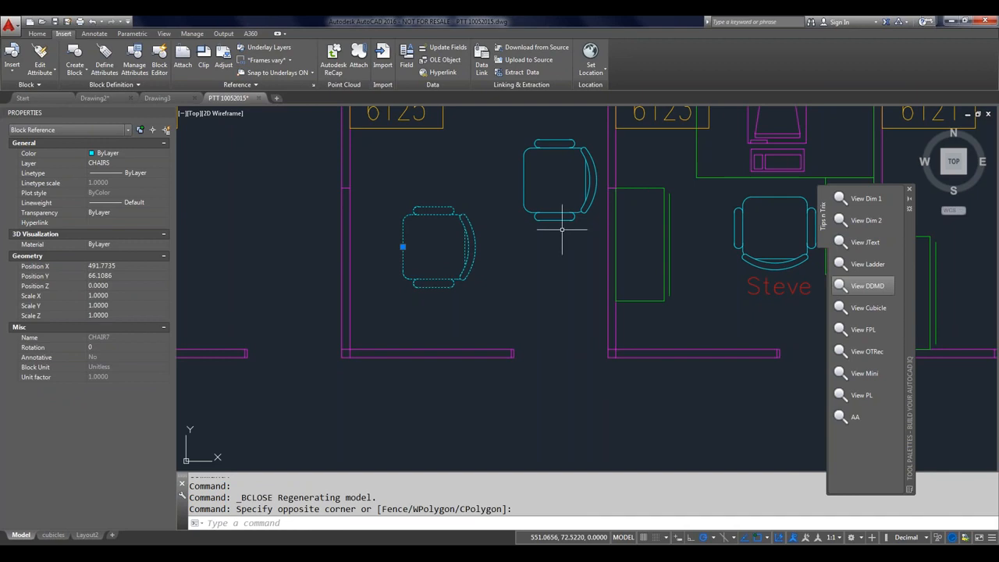
key("Escape")
mouse_move(773, 145)
middle_mouse_down()
mouse_move(719, 224)
mouse_move(629, 294)
middle_mouse_up()
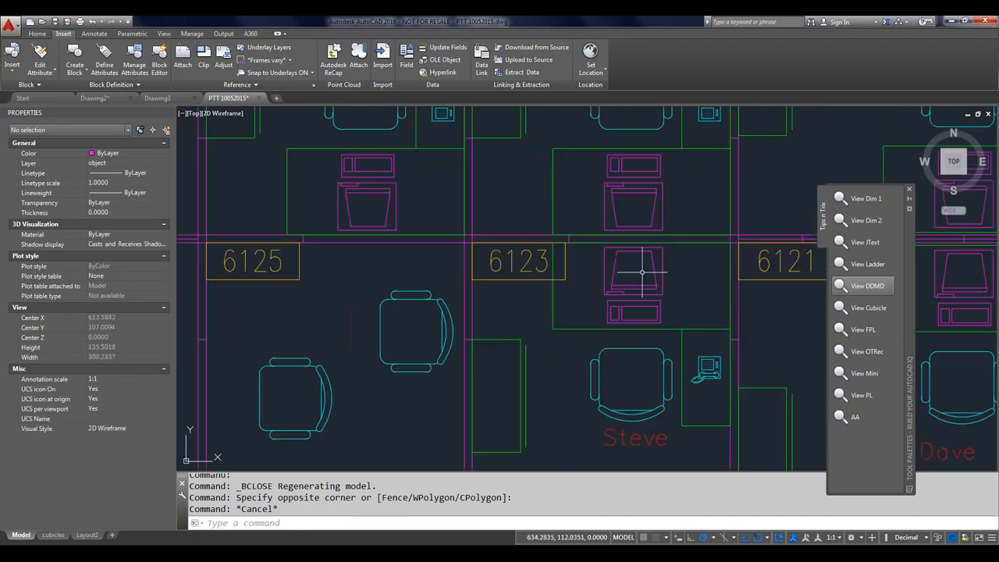
left_click(706, 359)
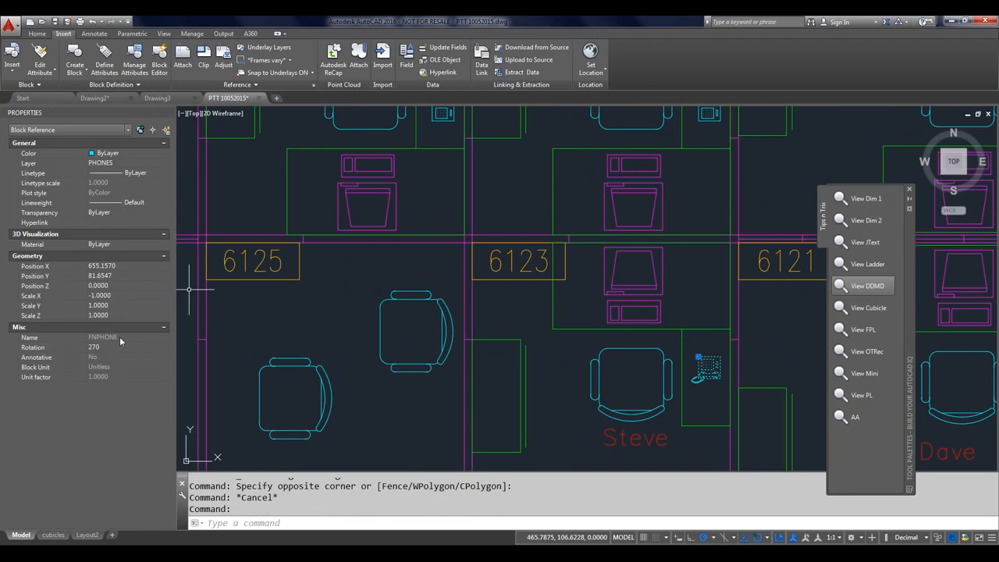
Check the block name of the second chair in cubicle 6125.
left_click(442, 305)
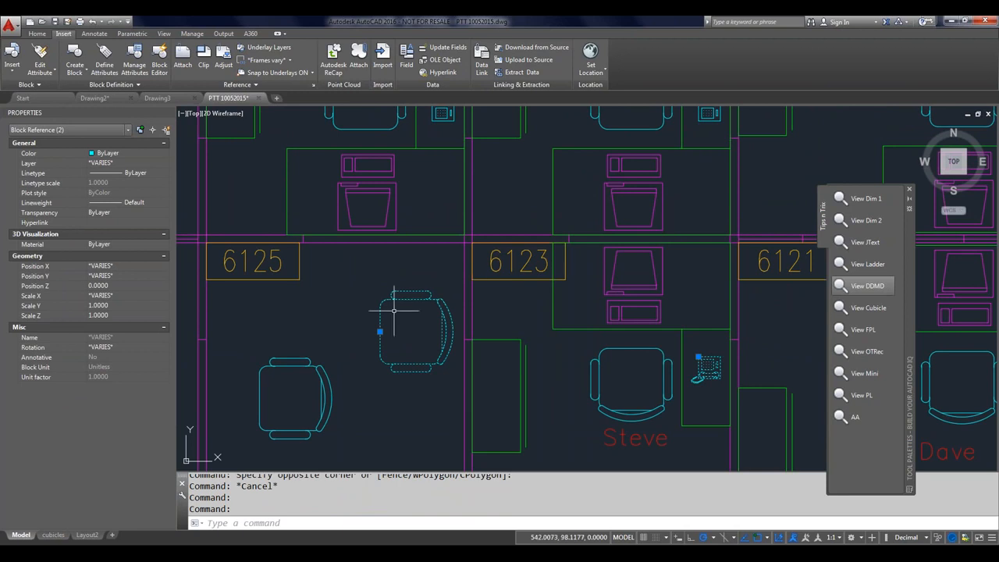
key("Escape")
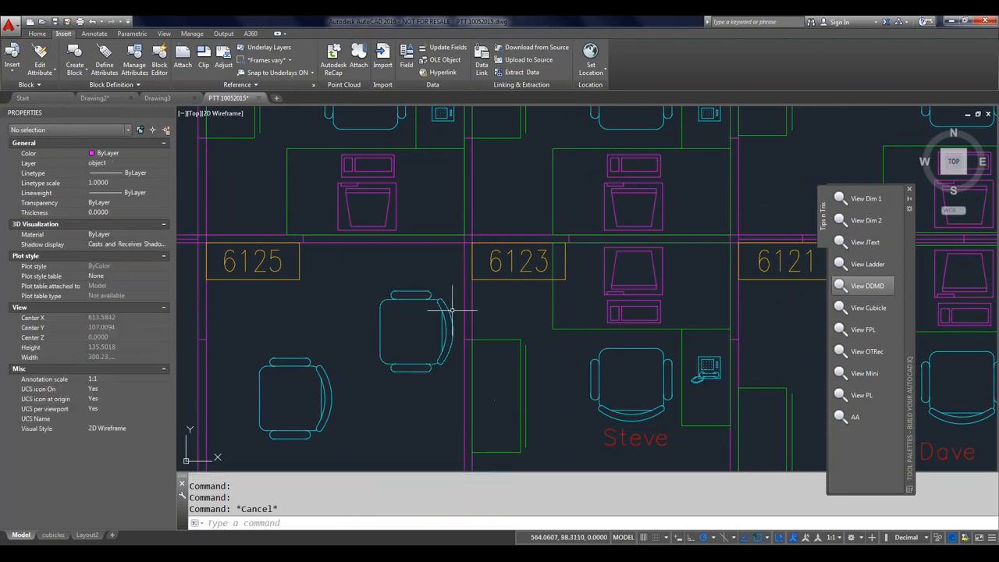
left_click(426, 293)
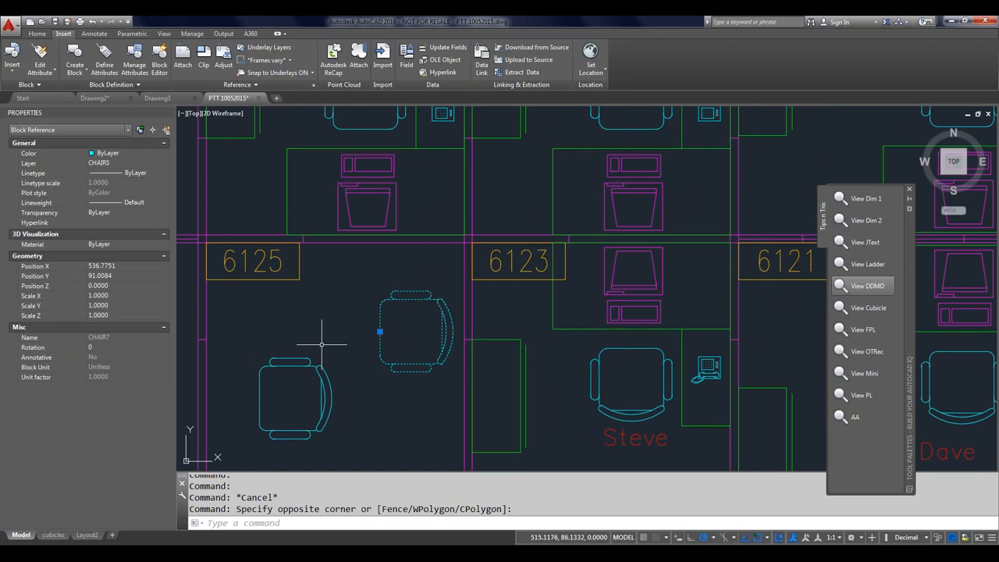
Insert the block Phone in cubicle 6125 at about (509, 99), with uniform scale 1 and rotation 0.
type("i")
key("Return")
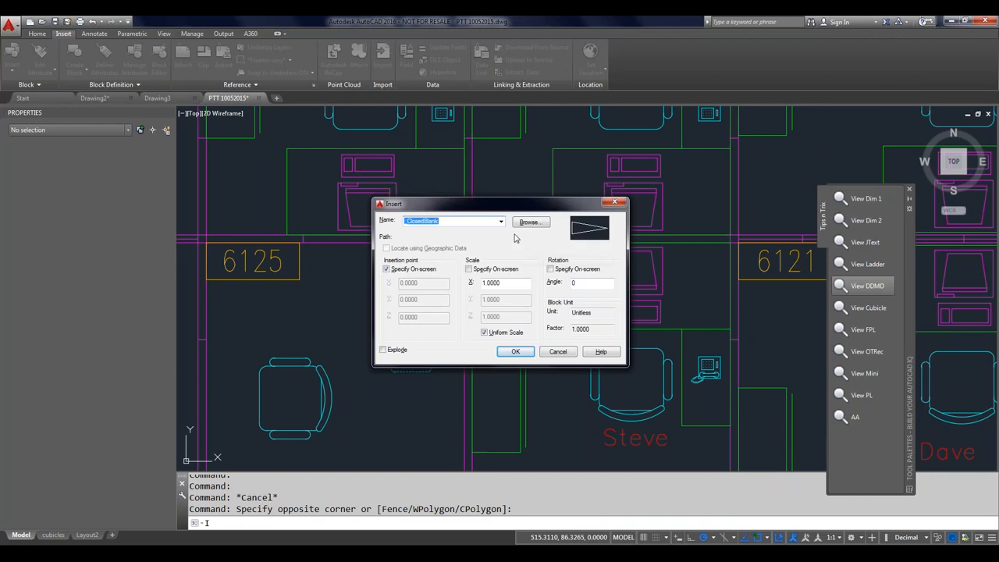
left_click(501, 221)
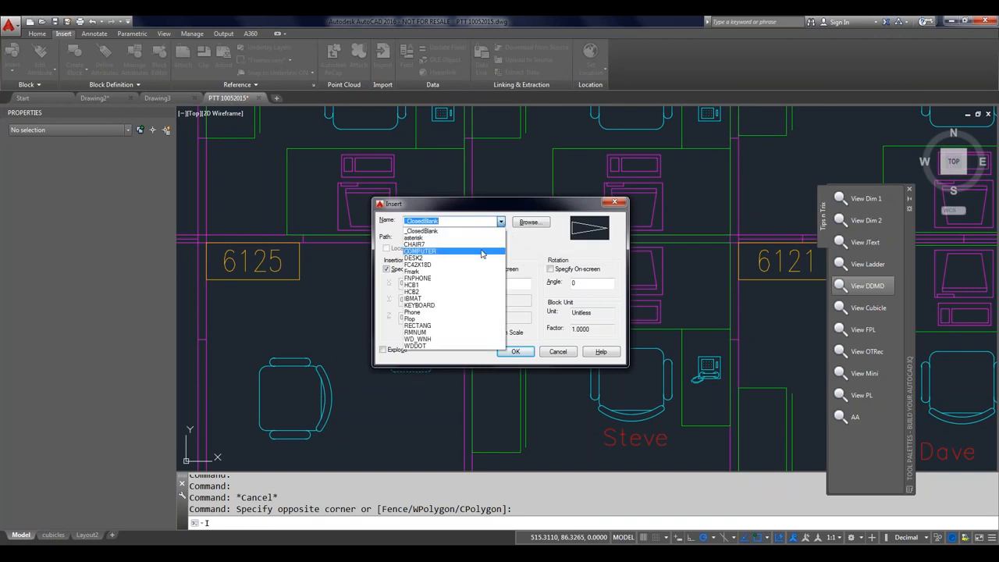
left_click(456, 312)
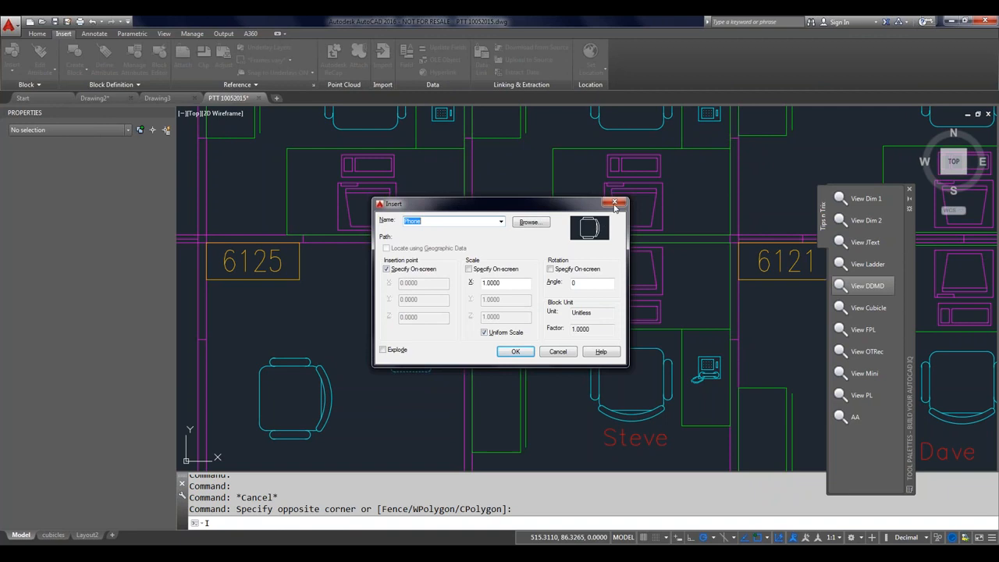
left_click(528, 354)
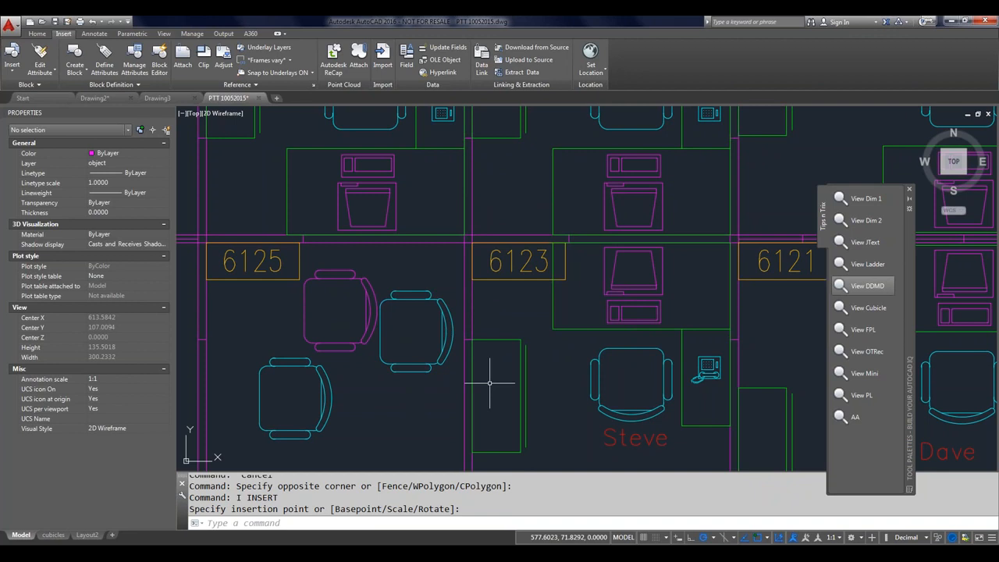
Rename the block Phone to Chair22 and check the block name of the magenta chair in cubicle 6125.
type("RENAME")
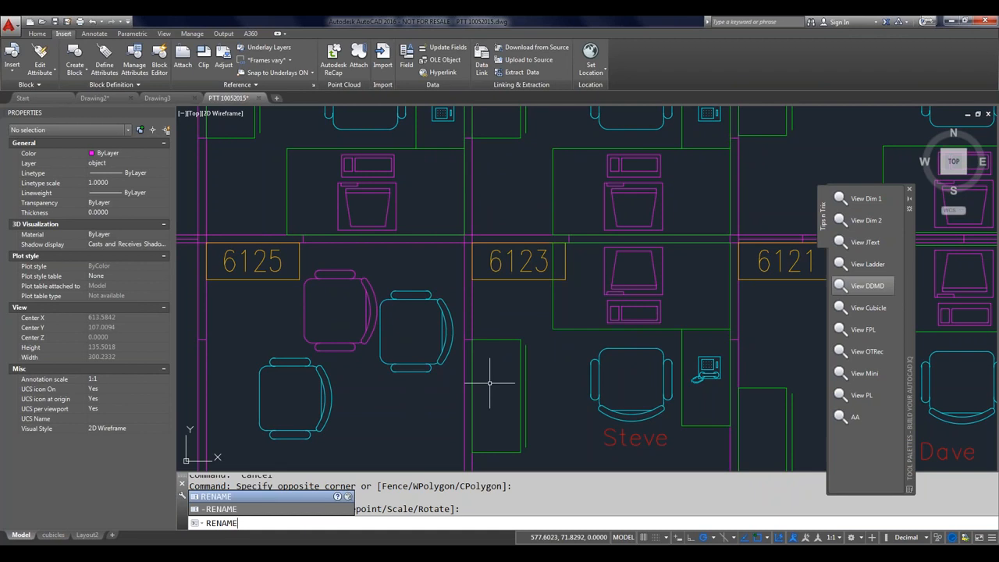
key("Return")
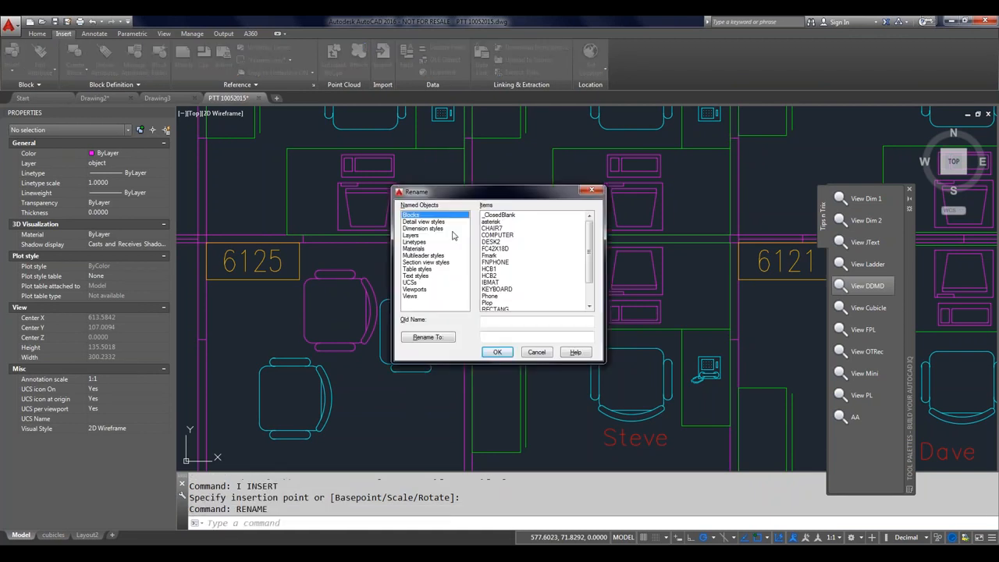
left_click(491, 297)
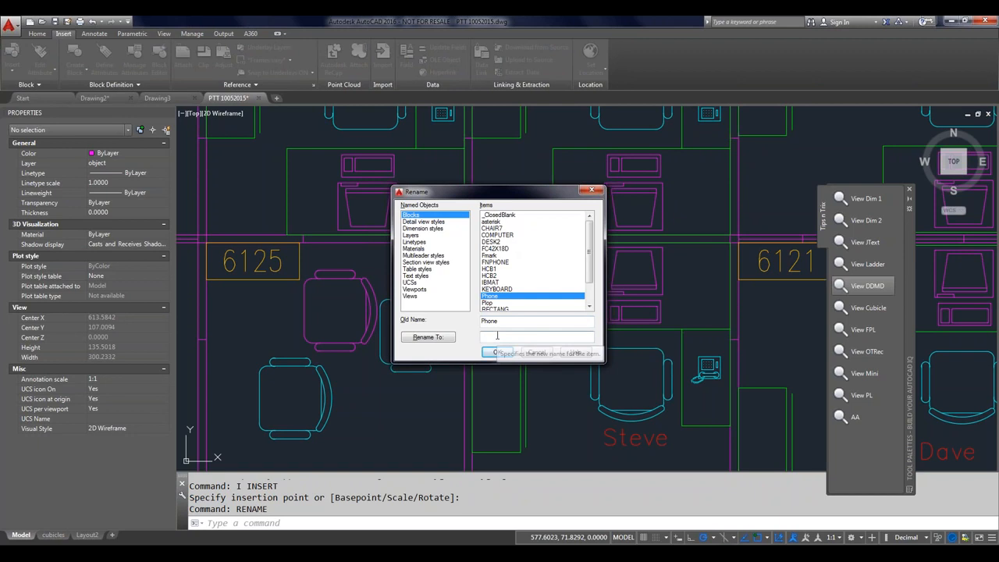
left_click(496, 336)
type("C")
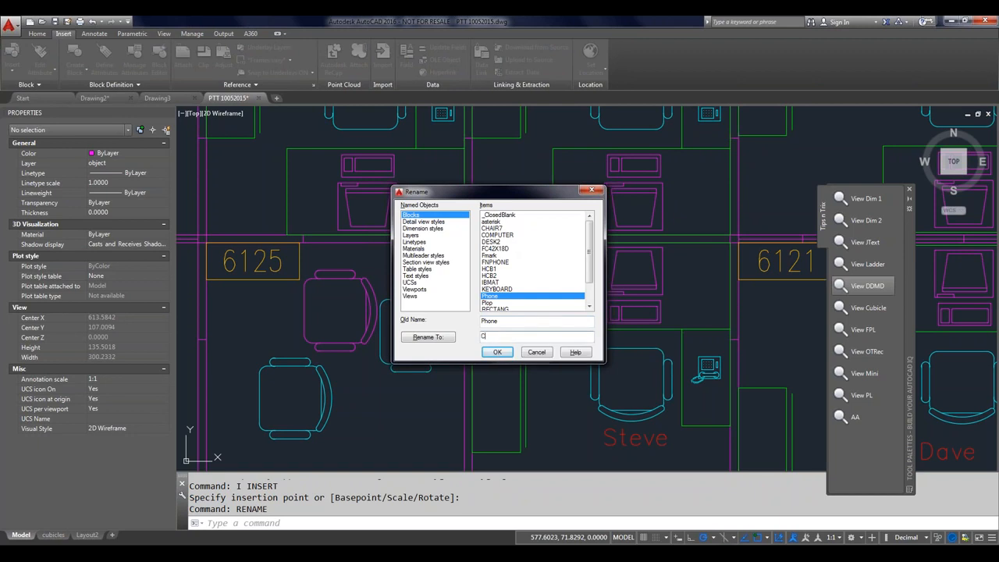
type("hair22")
left_click(431, 339)
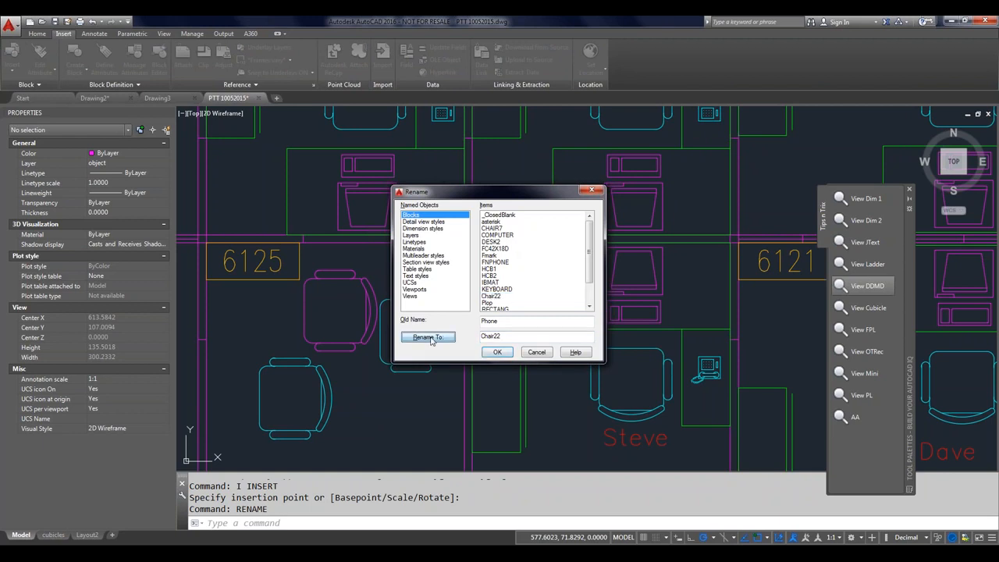
left_click(491, 352)
left_click(370, 287)
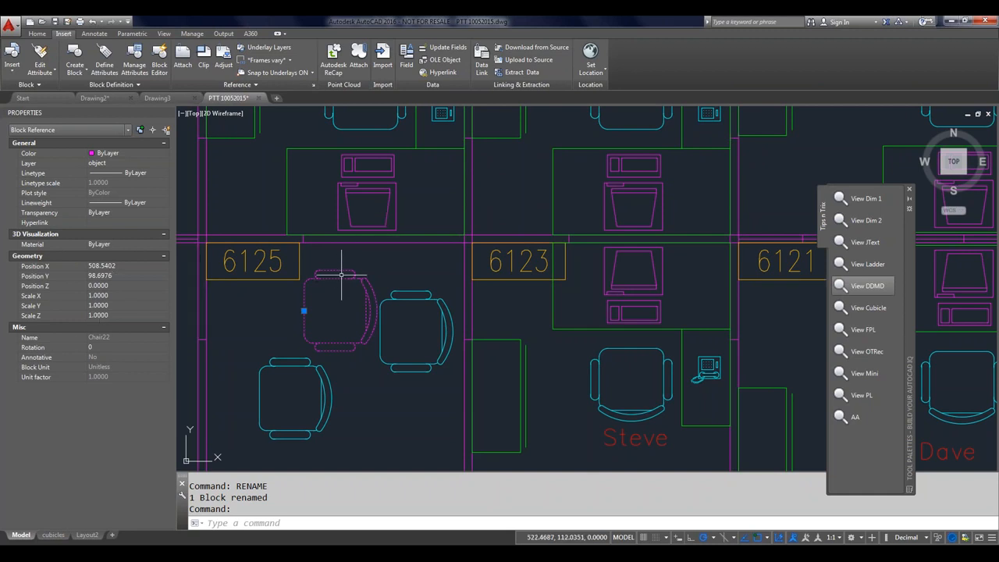
key("Escape")
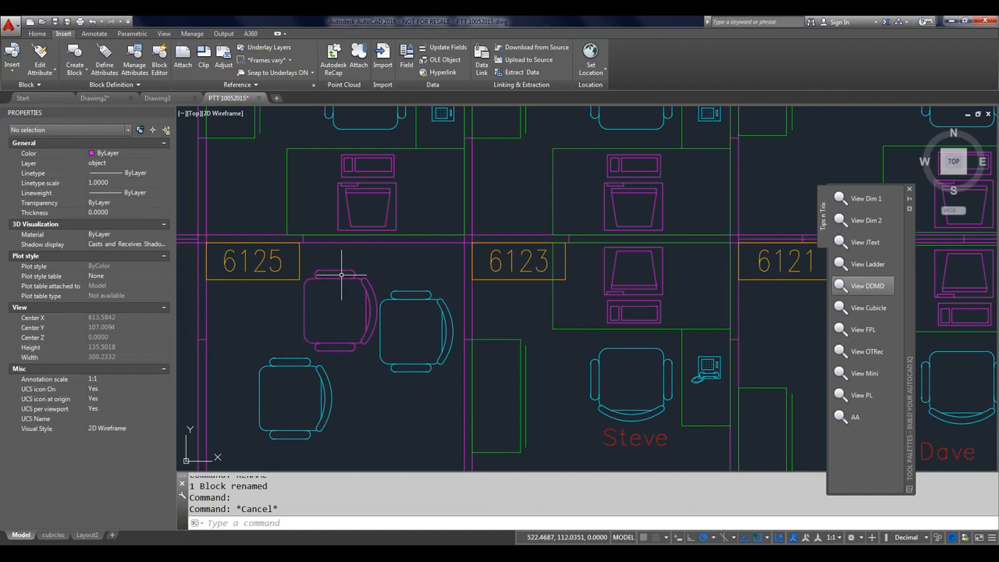
Add the layer list to the Quick Access Toolbar.
left_click(39, 35)
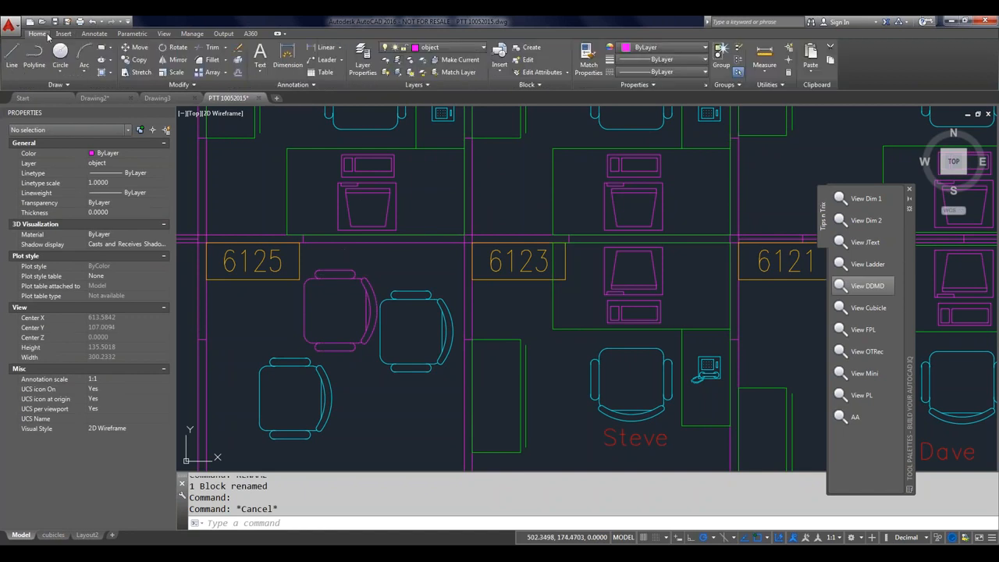
left_click(328, 275)
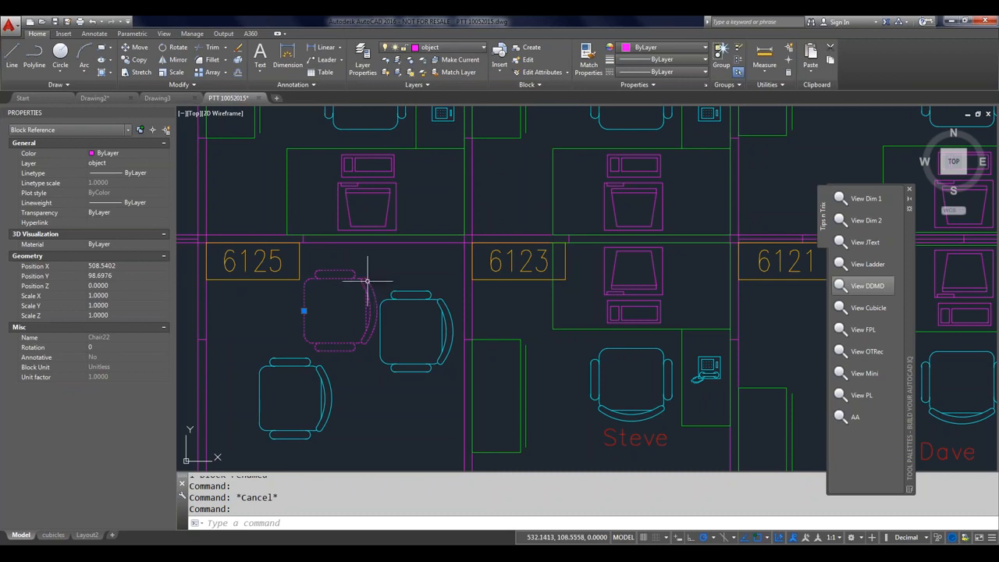
right_click(425, 48)
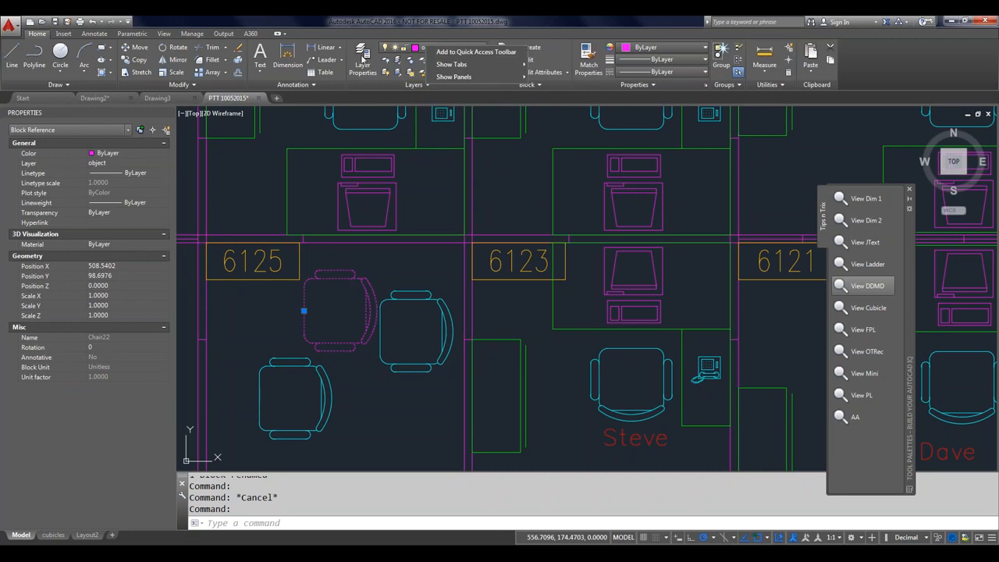
left_click(453, 52)
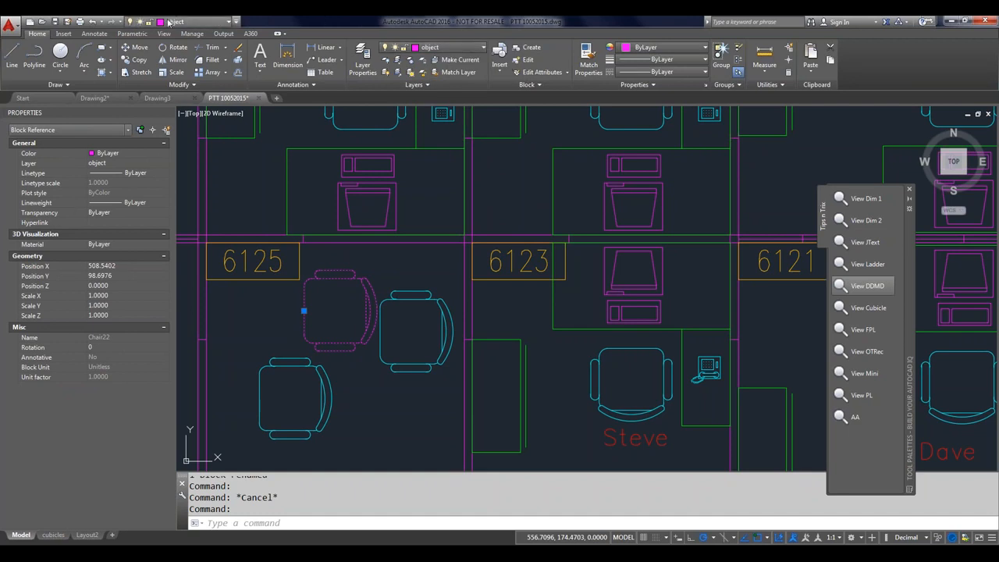
Check the layer list's availability across the Annotate, Insert and Home ribbons, and view the layers it offers.
left_click(95, 36)
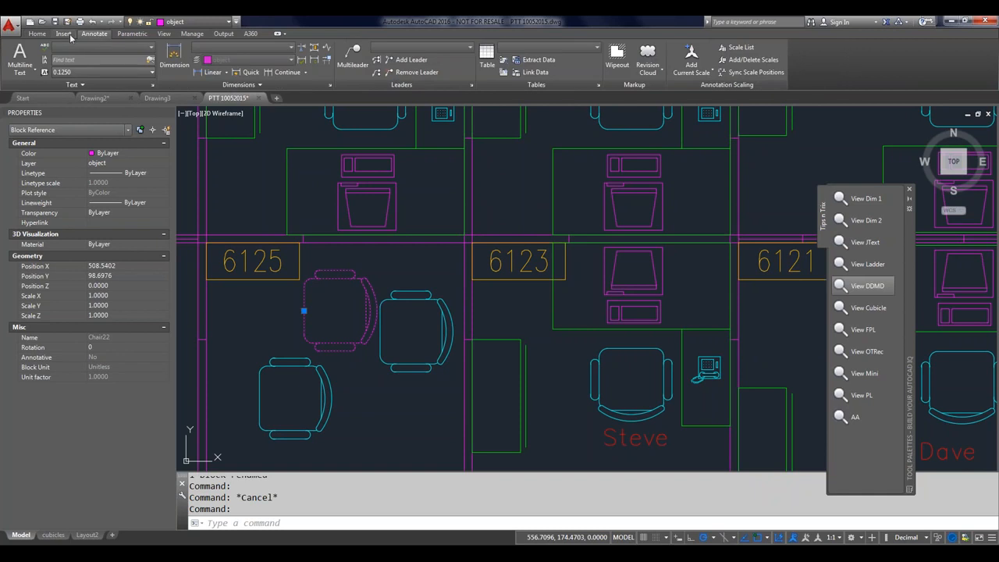
left_click(63, 34)
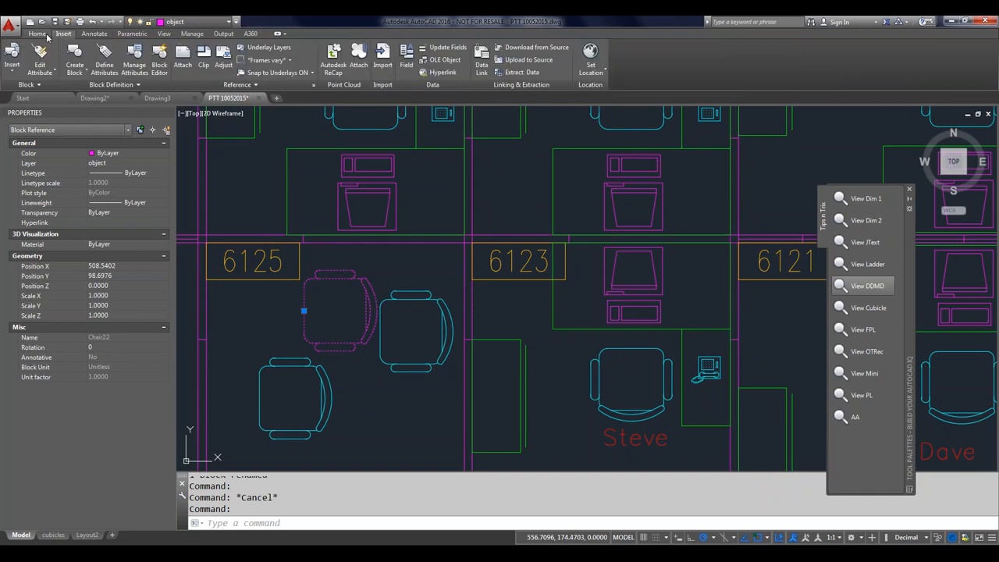
left_click(37, 34)
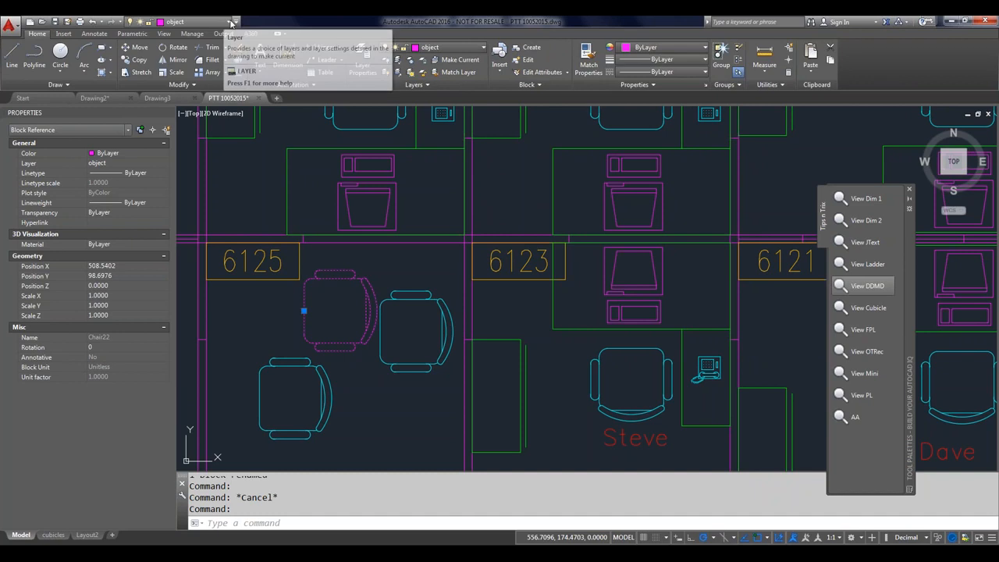
left_click(229, 22)
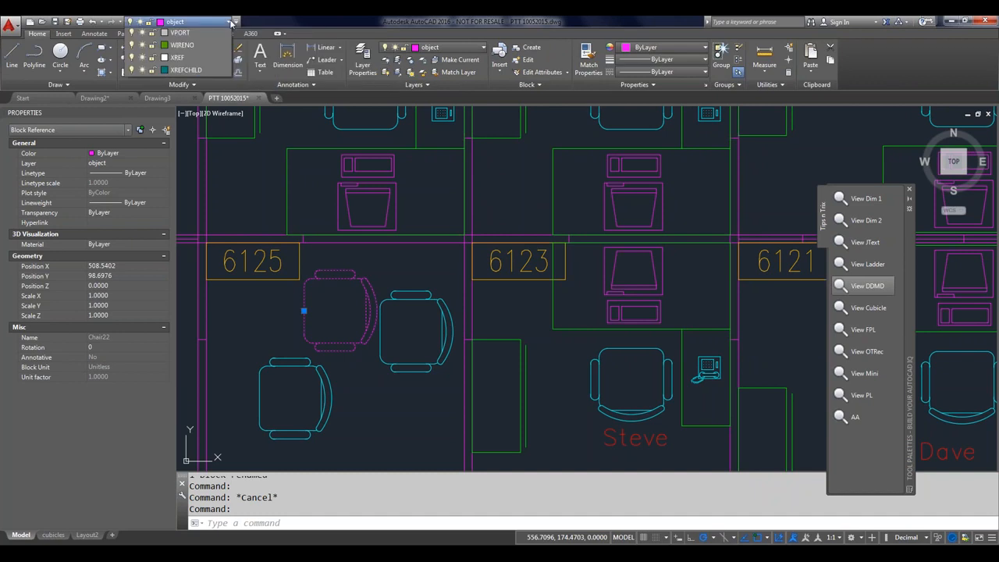
left_click(295, 21)
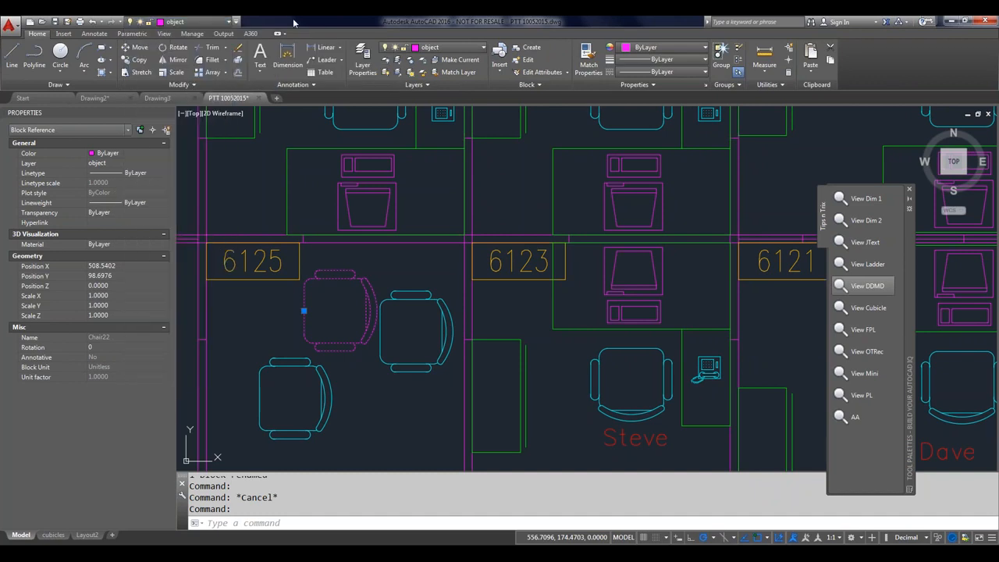
Look through the Quick Access Toolbar customization options and the full list of commands that can be added.
left_click(237, 22)
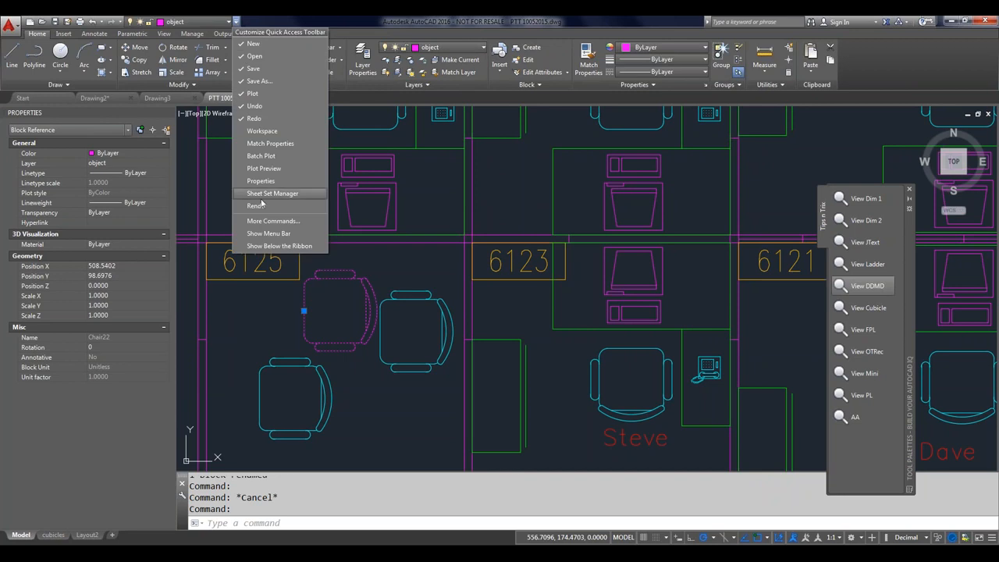
left_click(265, 221)
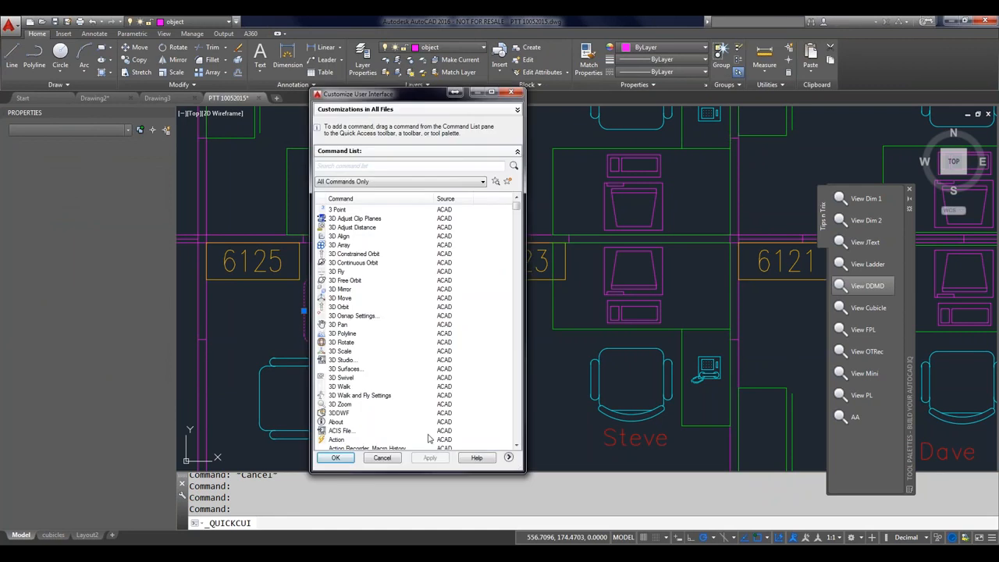
left_click(381, 458)
left_click(235, 21)
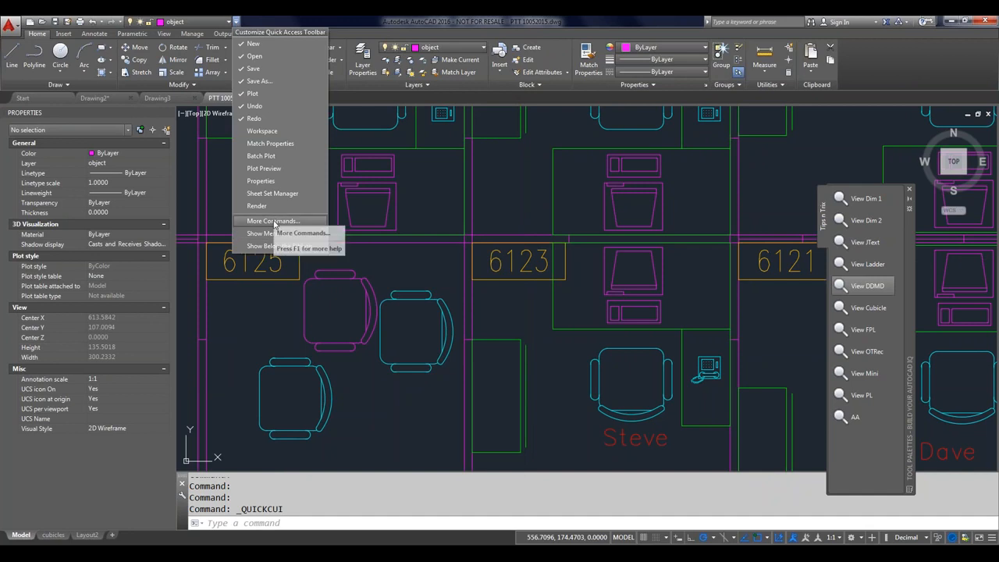
left_click(363, 19)
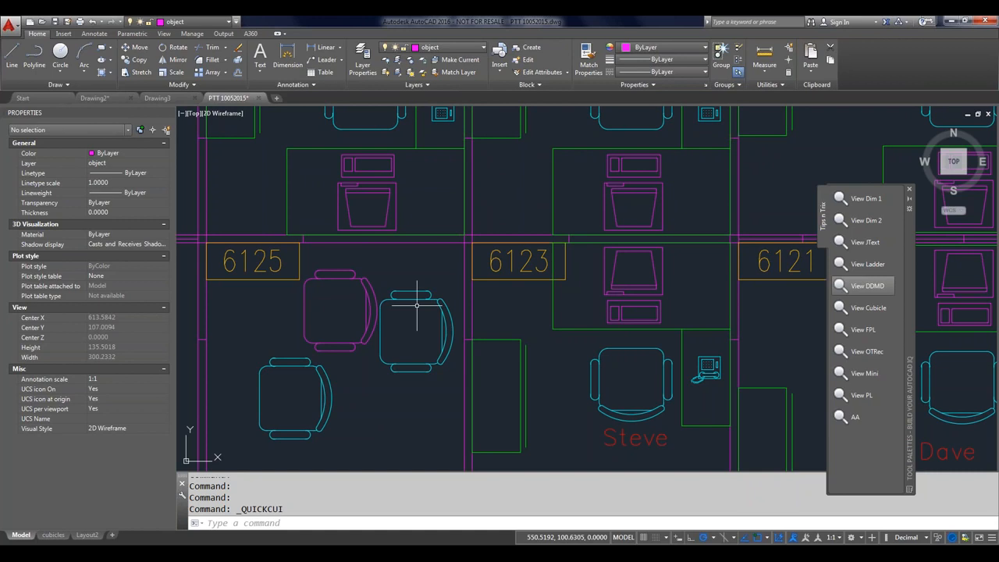
Turn Clean Screen on and back off, twice.
key("ctrl+0")
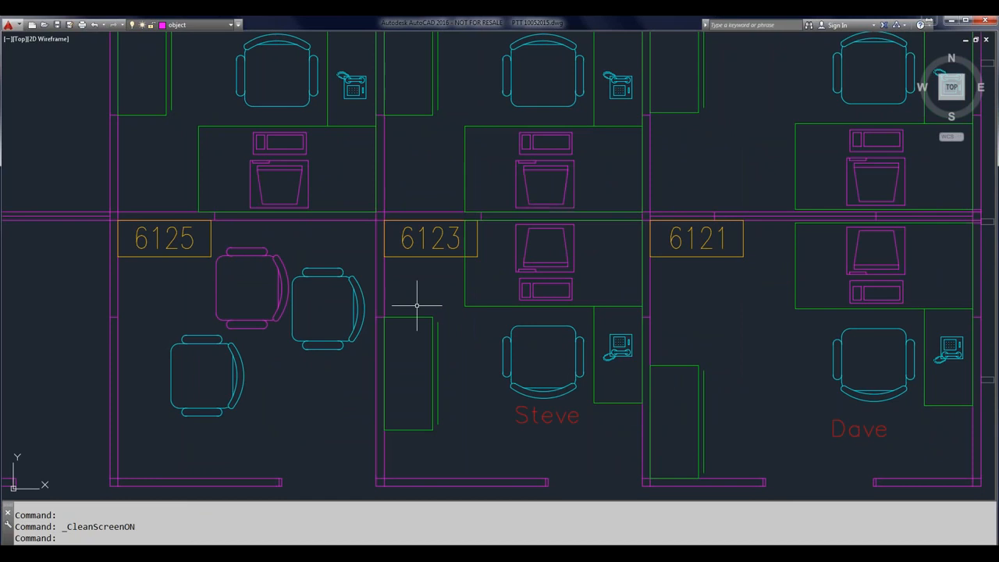
key("ctrl+0")
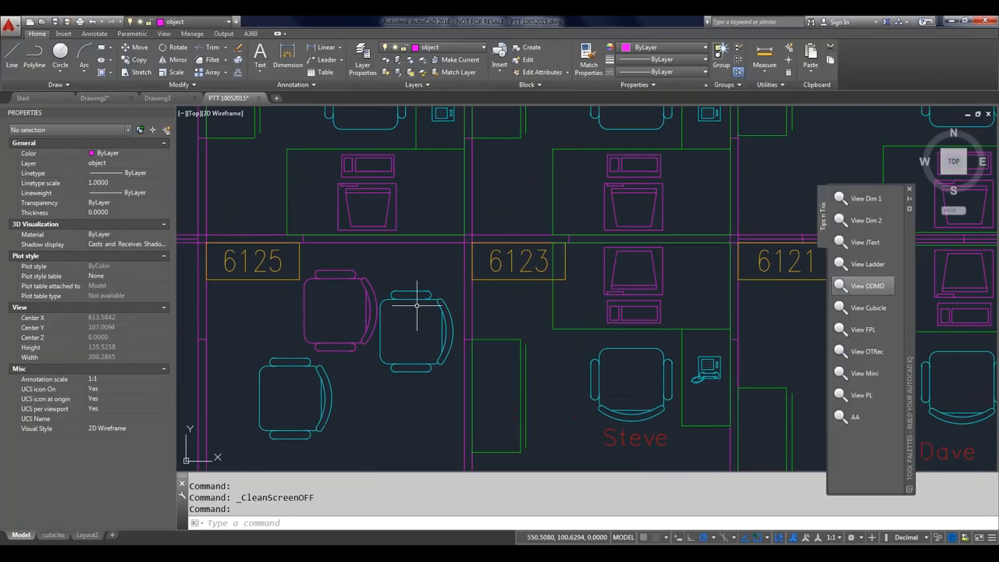
key("ctrl+0")
key("ctrl+0")
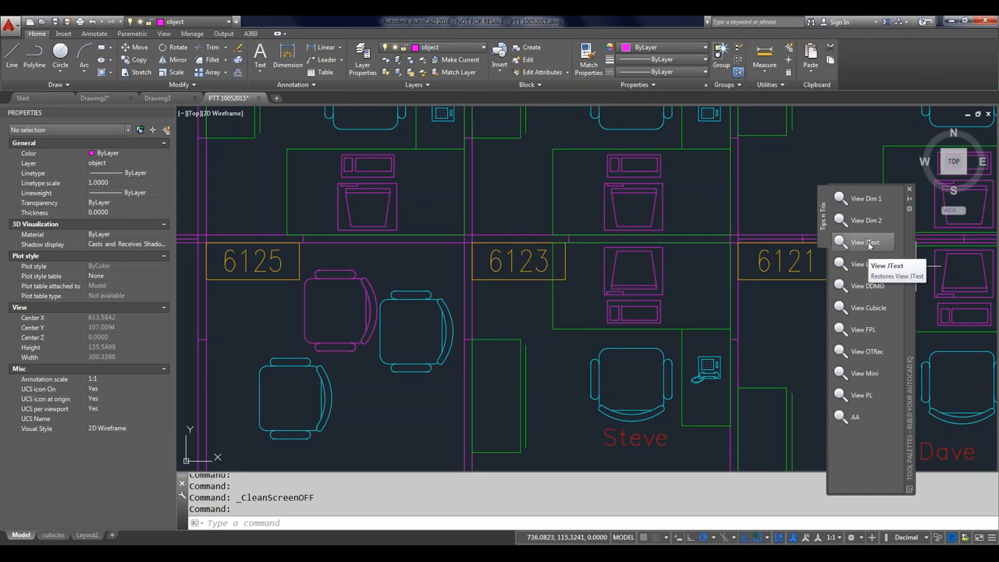
Restore the JText view and change the "Line 1" text to "Line One Hundred".
left_click(868, 245)
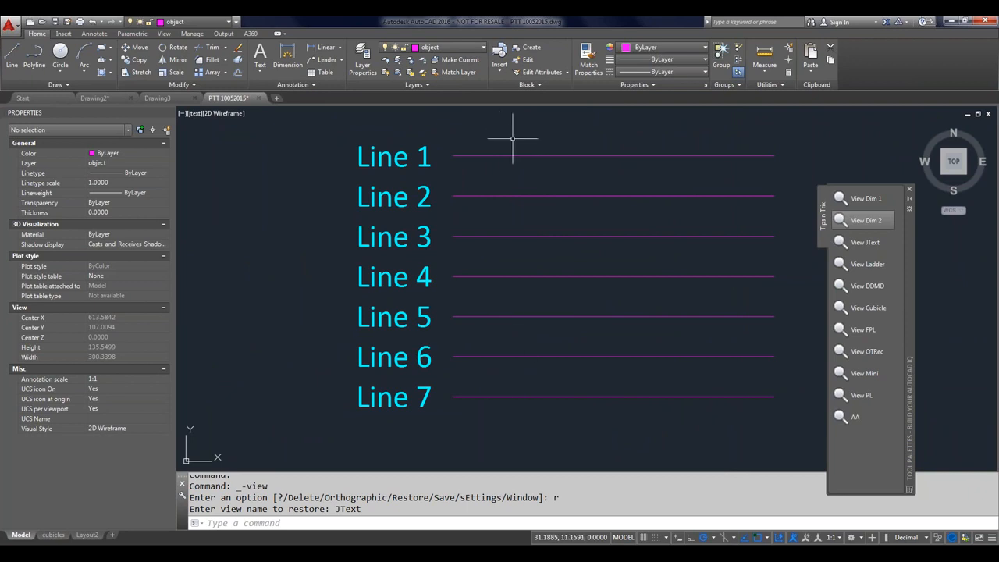
left_click(380, 153)
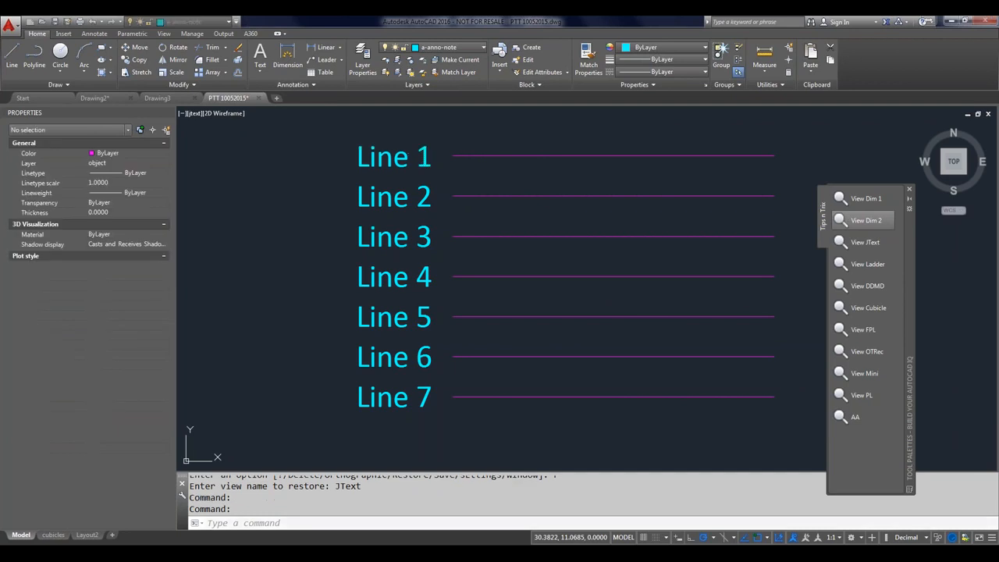
double_click(383, 157)
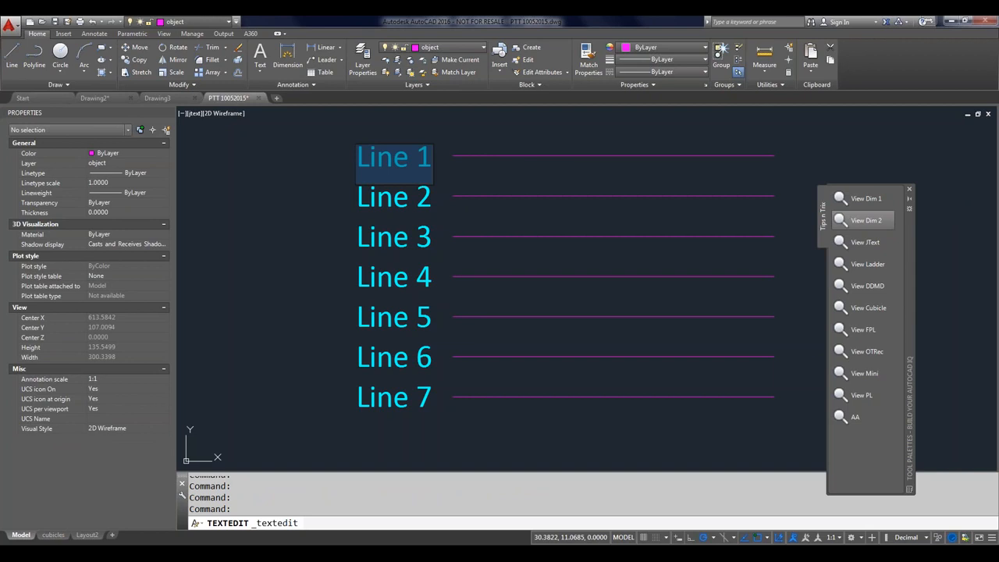
type("Line")
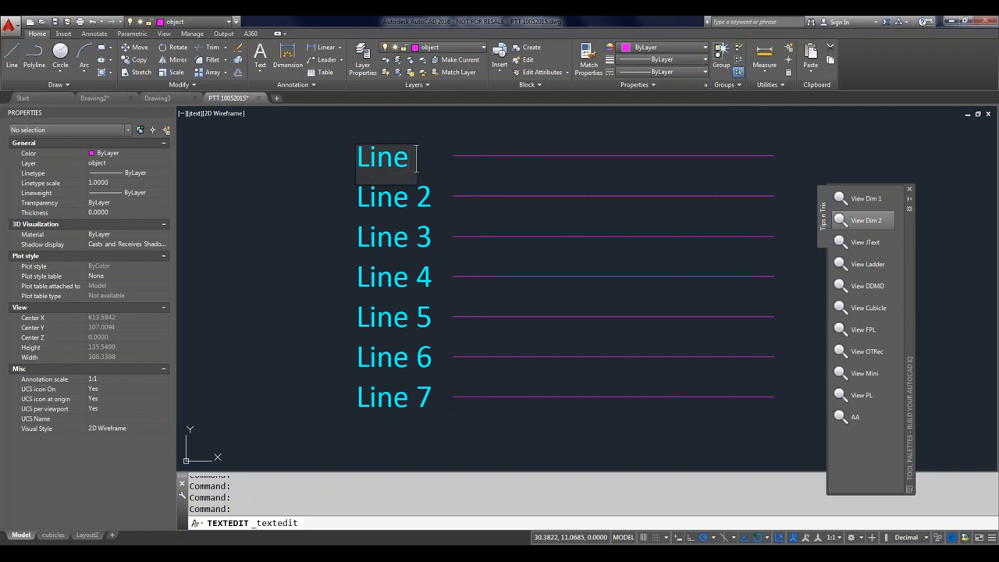
type(" One Hundred")
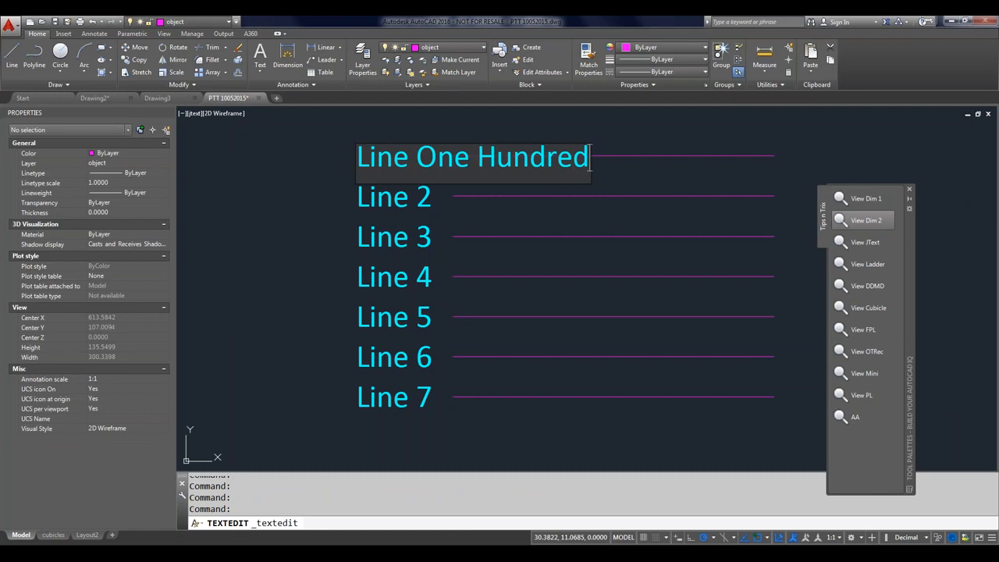
key("Escape")
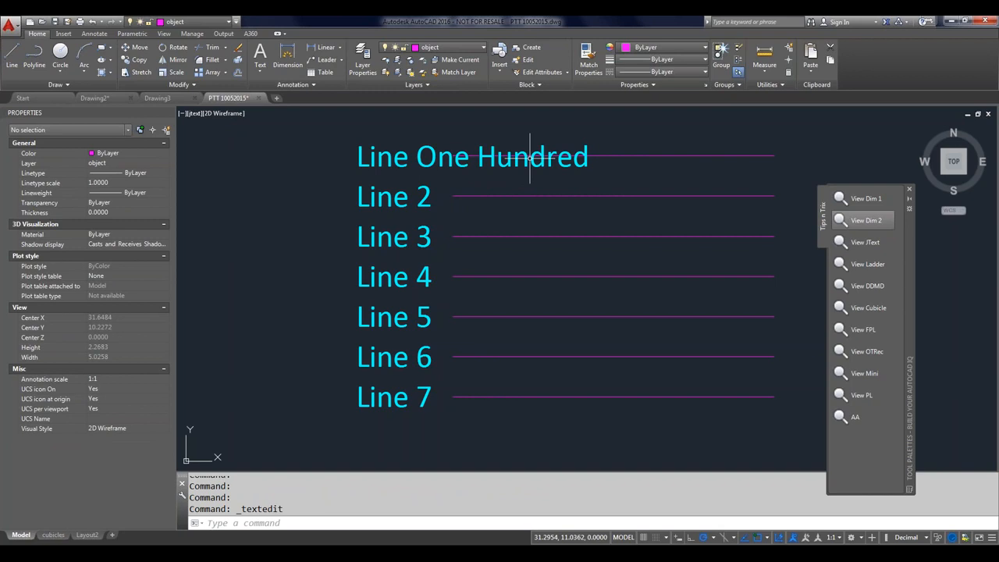
Set the first text line's justification to Middle right and move it by its grip so it ends just before its magenta line.
left_click(360, 154)
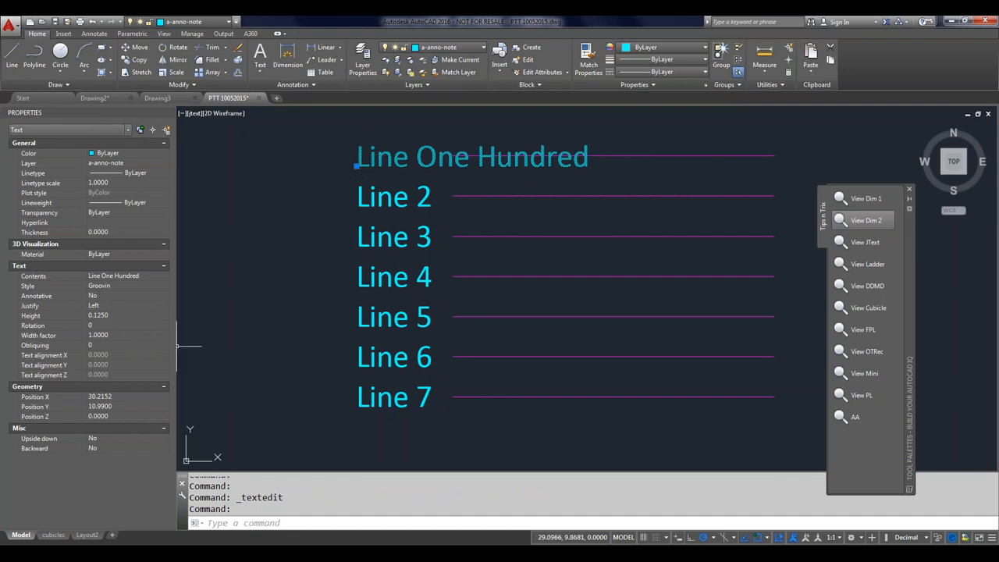
left_click(109, 308)
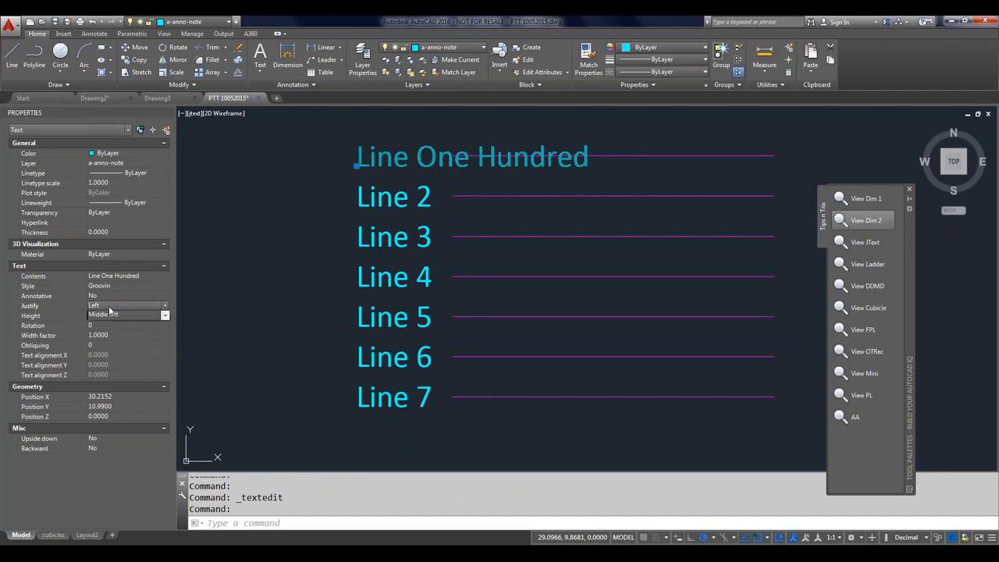
left_click(109, 308)
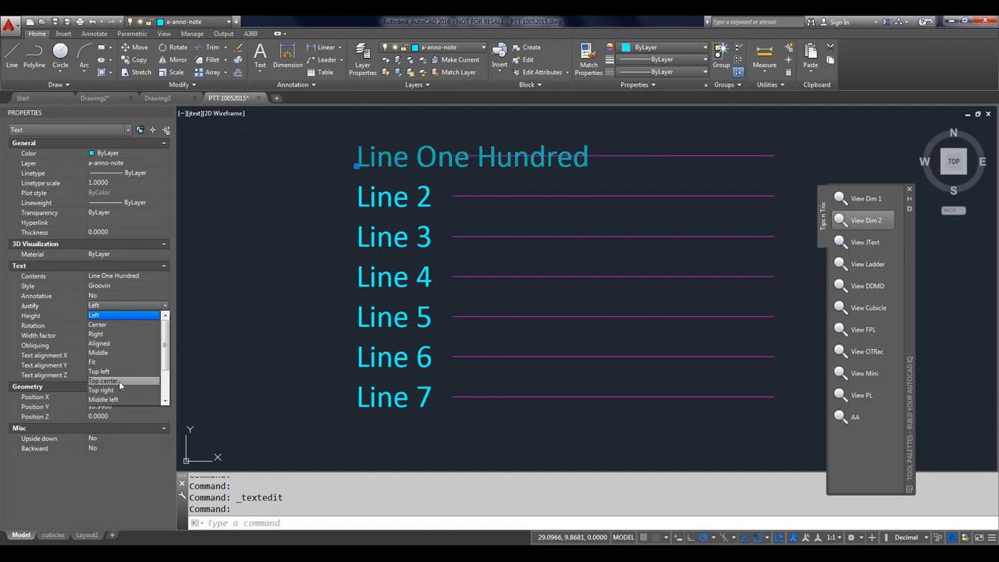
left_click_drag(166, 368, 167, 377)
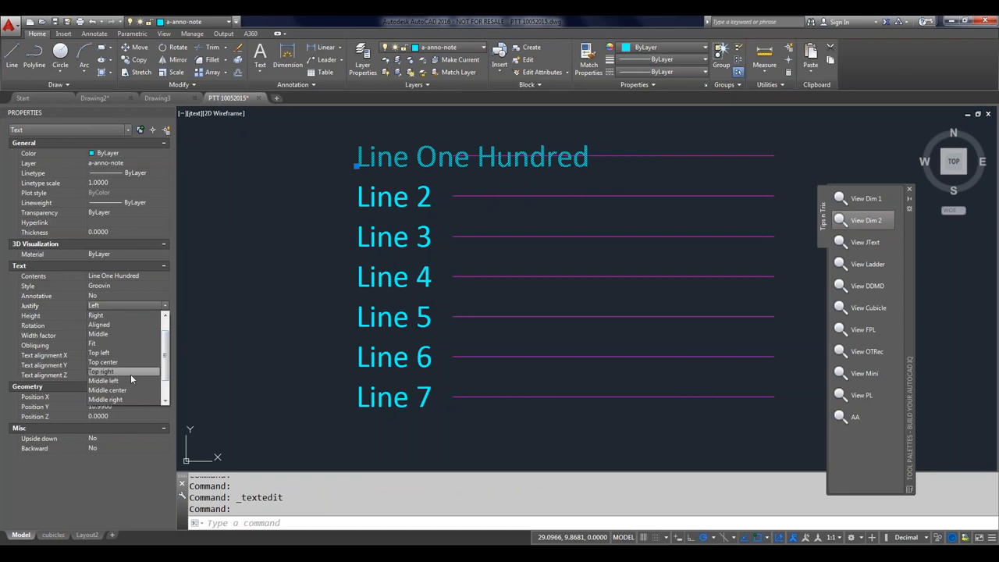
left_click(125, 400)
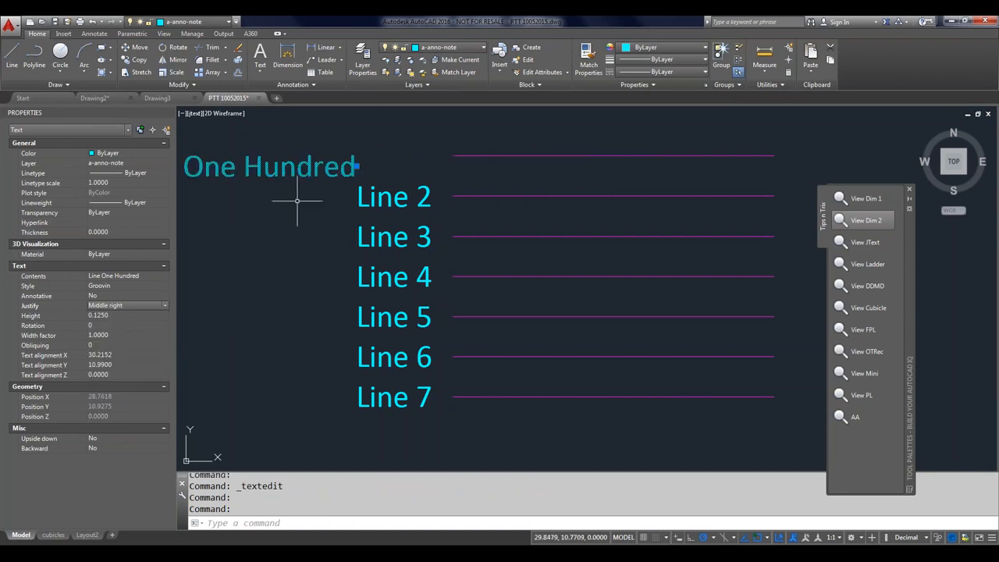
left_click(356, 166)
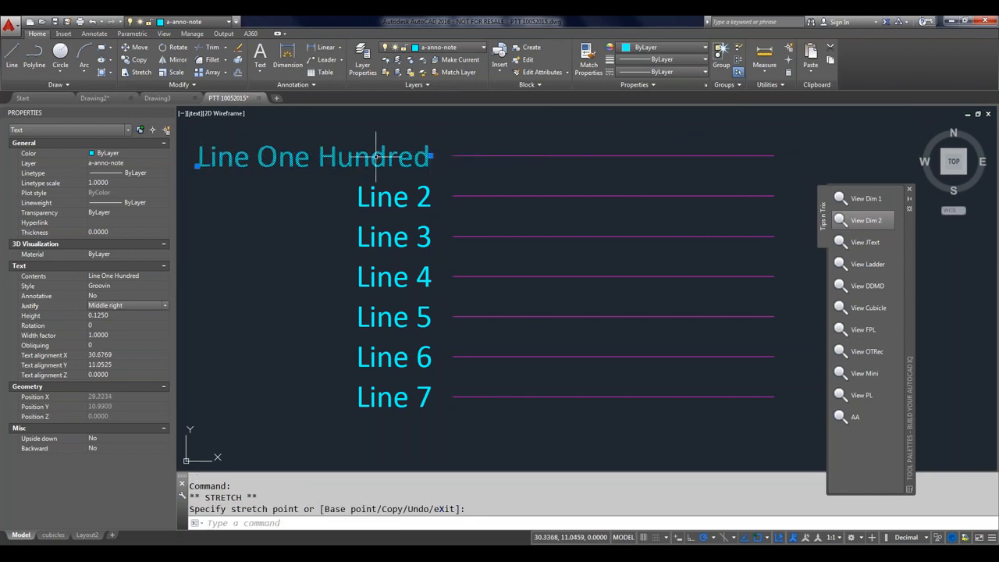
key("Escape")
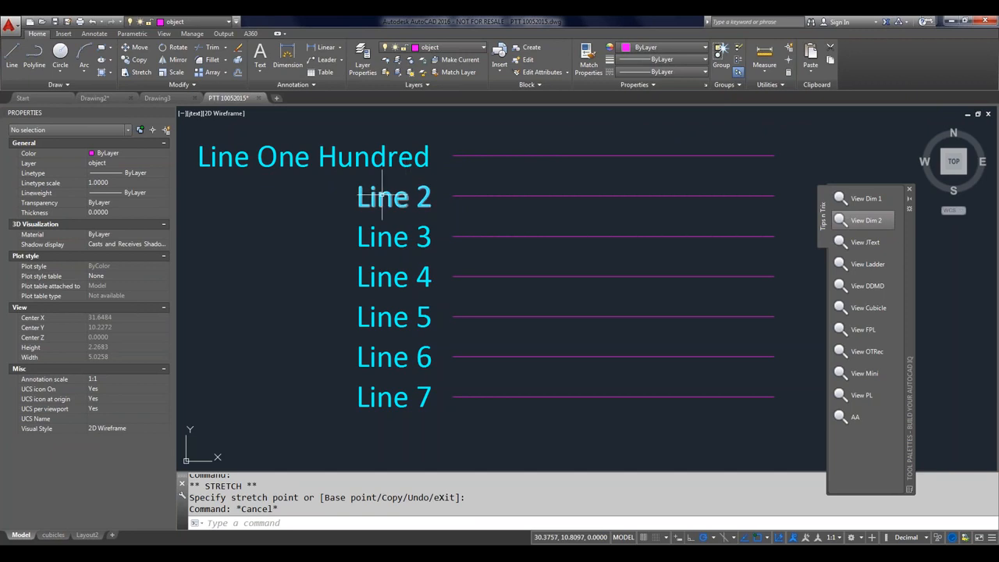
Replace the "Line 2" text with "adasdf adfkj" and the "Line 3" text with "asdfa asf".
double_click(383, 195)
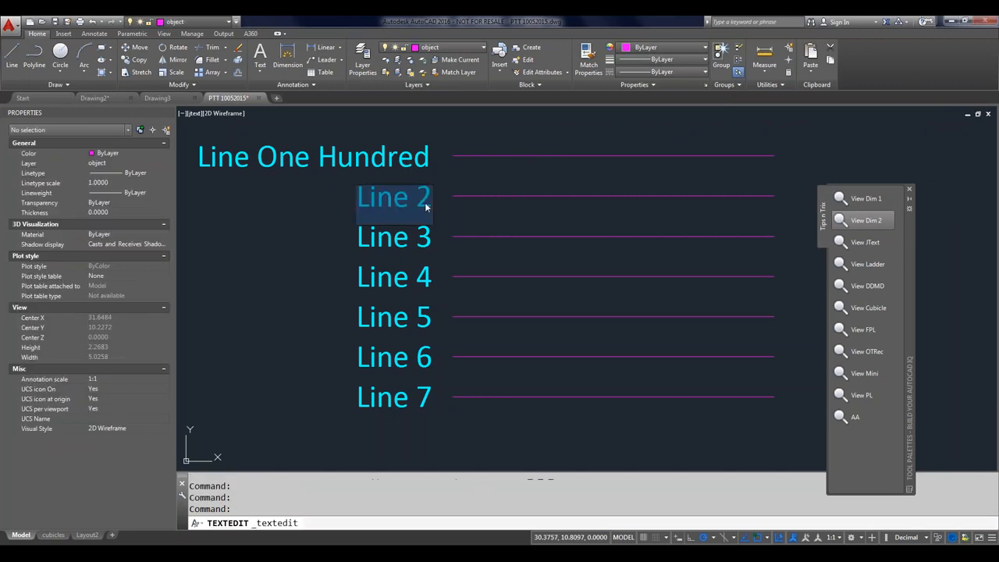
type("ad")
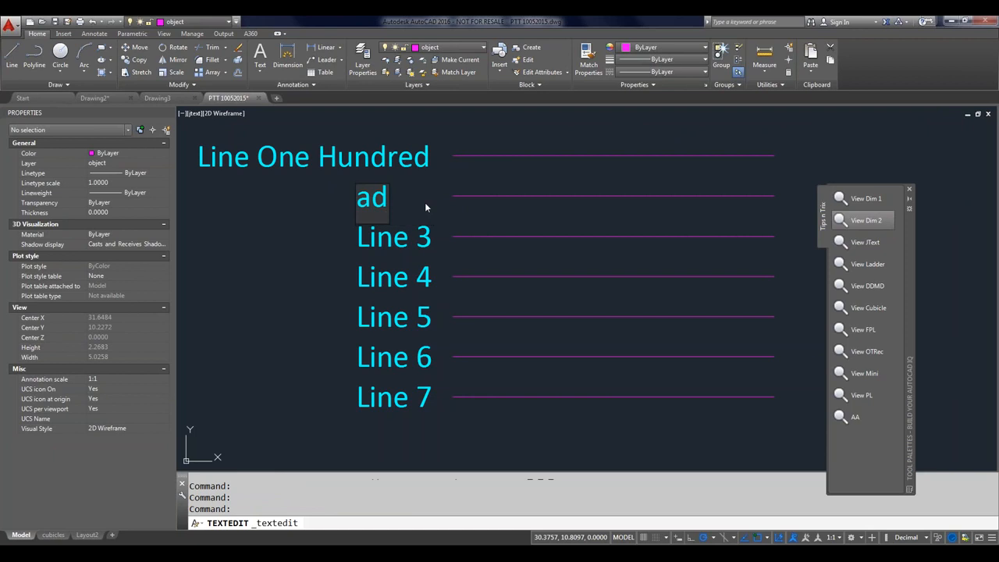
type("asdf adfkj")
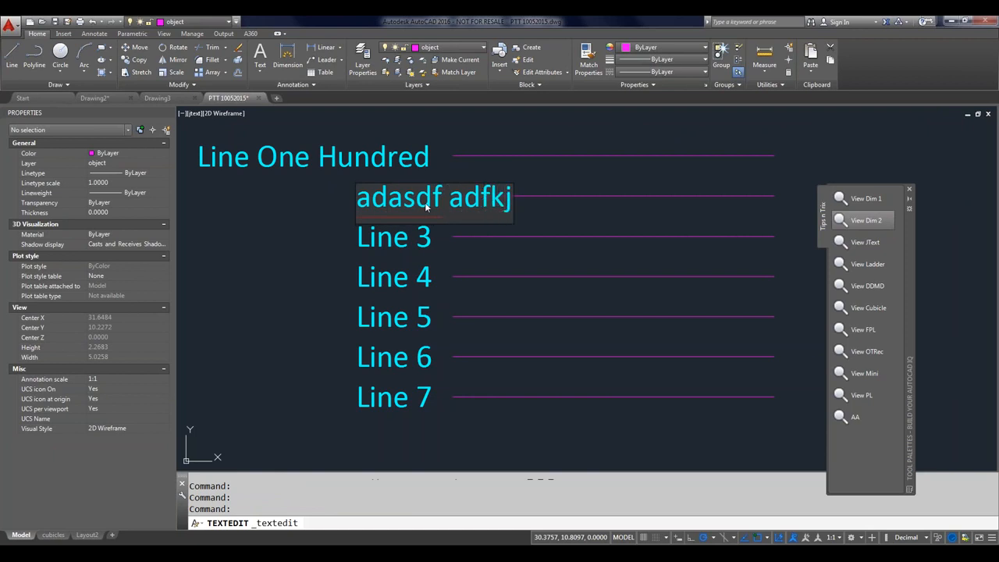
key("Return")
key("Return")
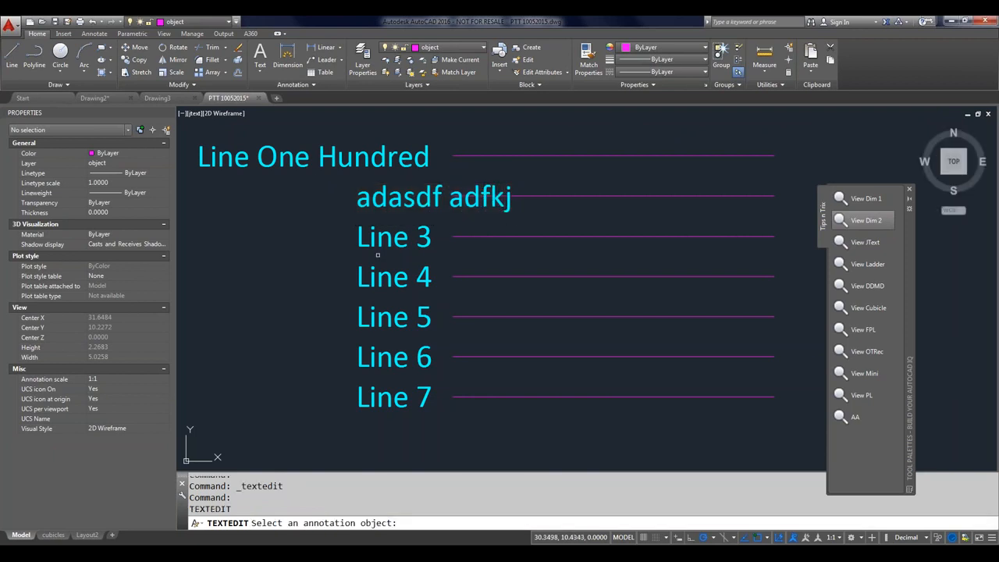
left_click(381, 243)
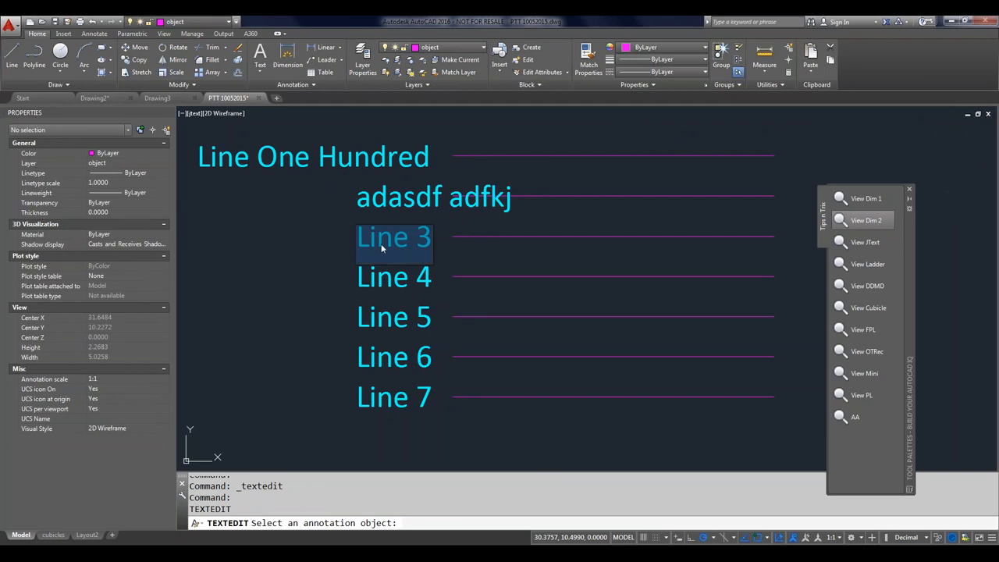
type("asdfa asf")
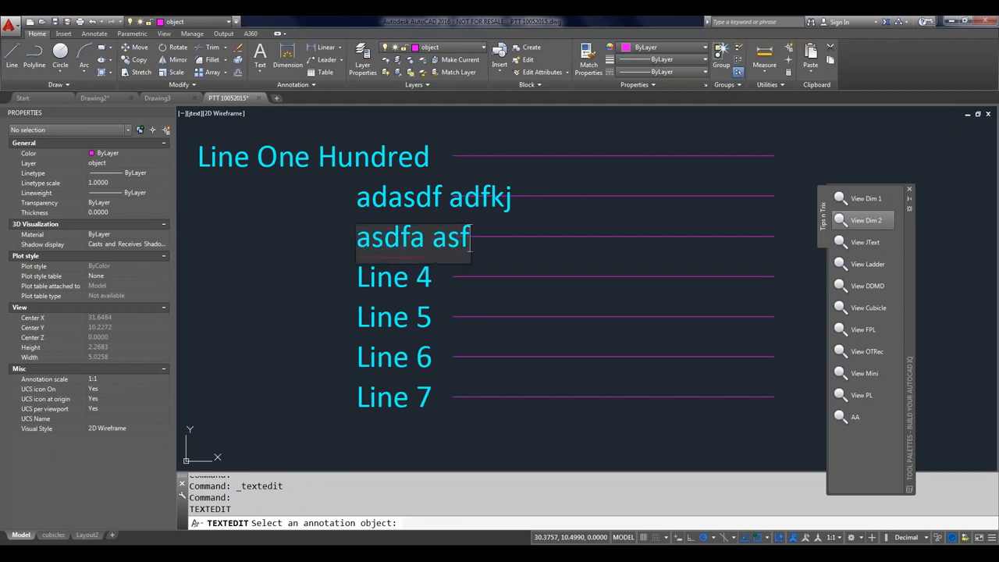
key("Return")
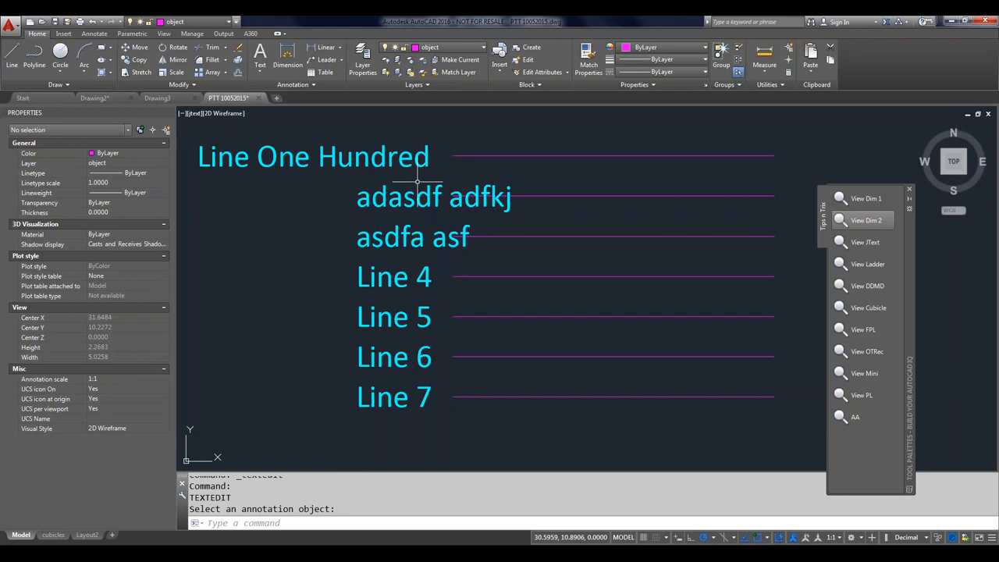
Use JUSTIFYTEXT to set the lower six text lines to MR justification, and check the grips of the second and third lines.
type("justify")
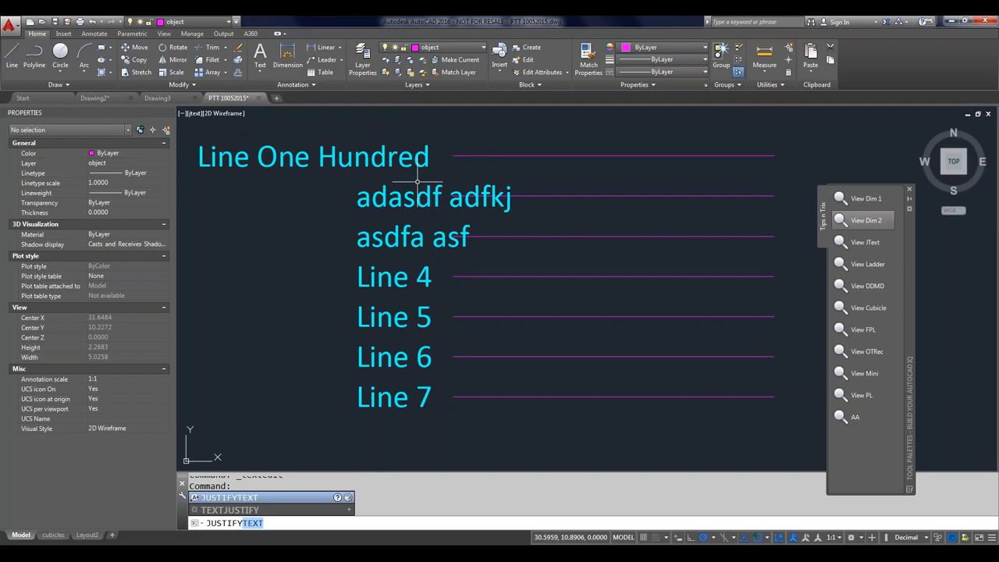
key("Return")
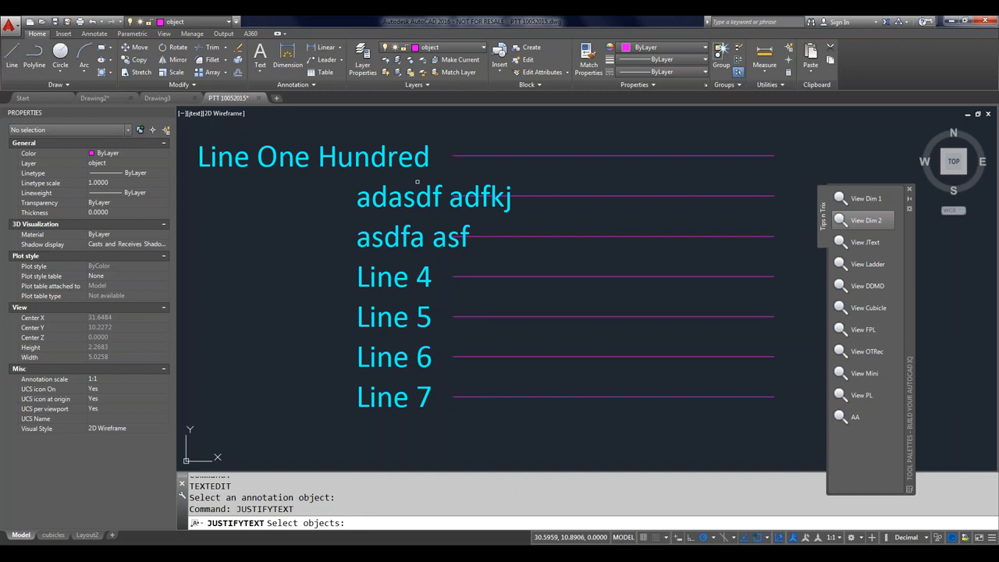
left_click(417, 182)
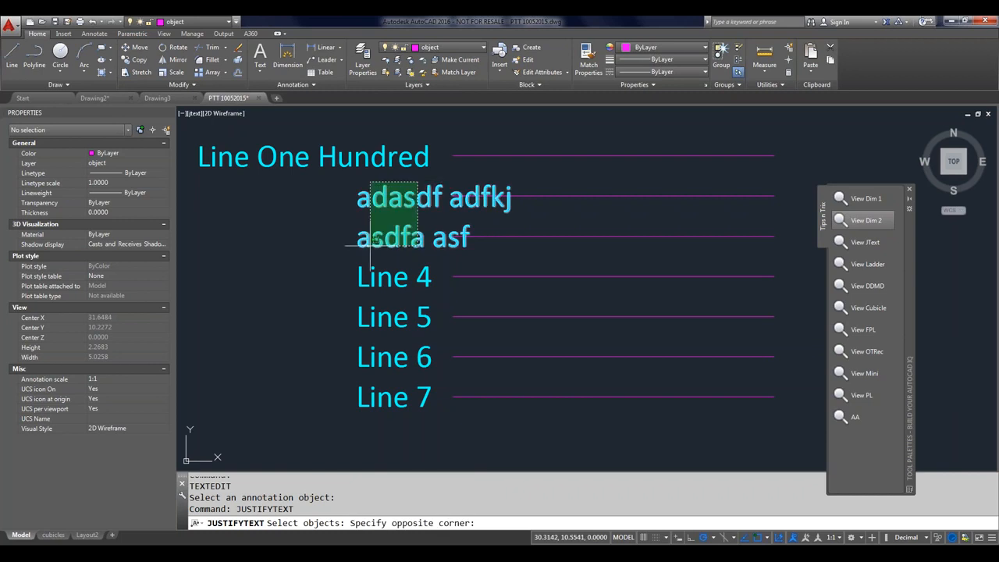
left_click(336, 412)
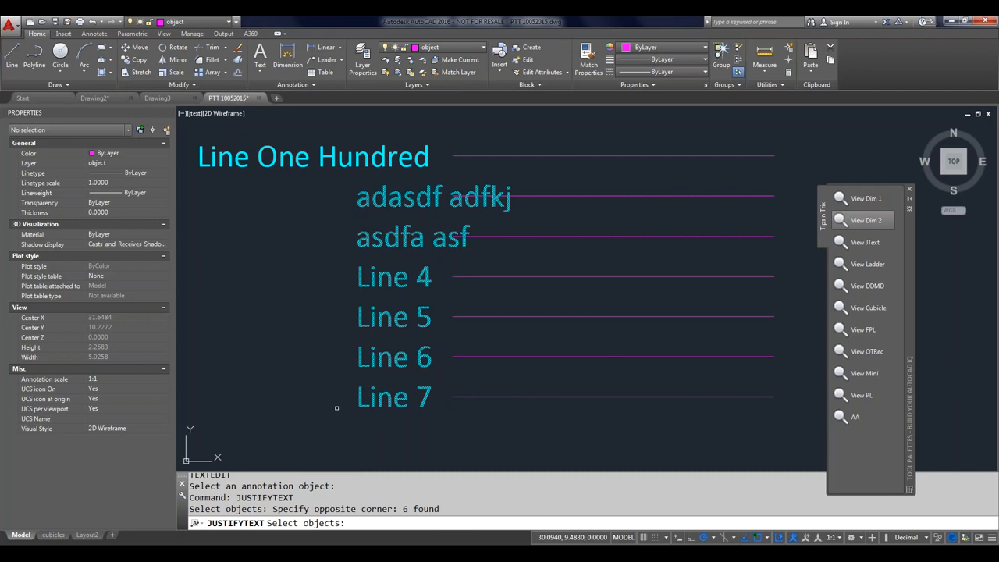
key("Return")
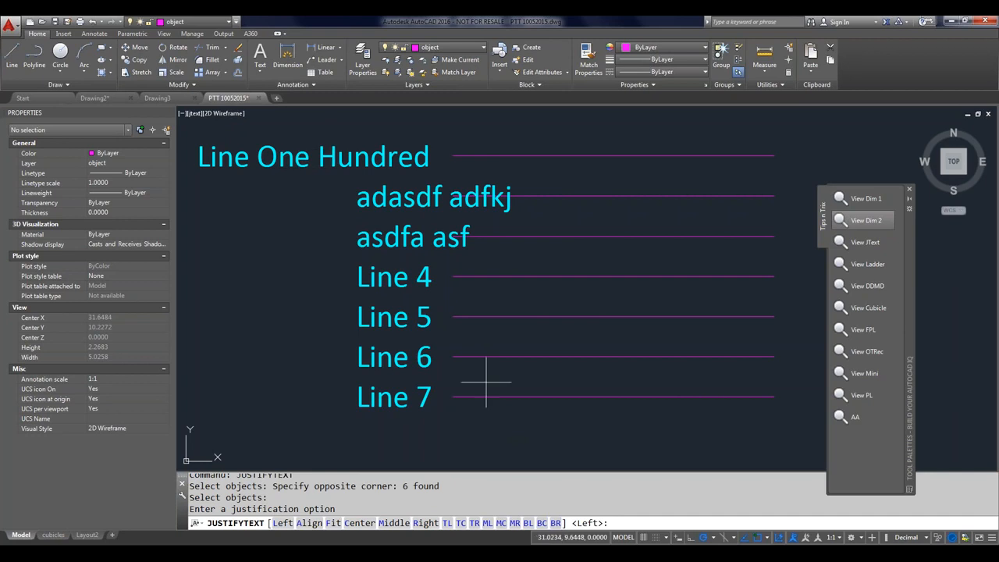
left_click(515, 523)
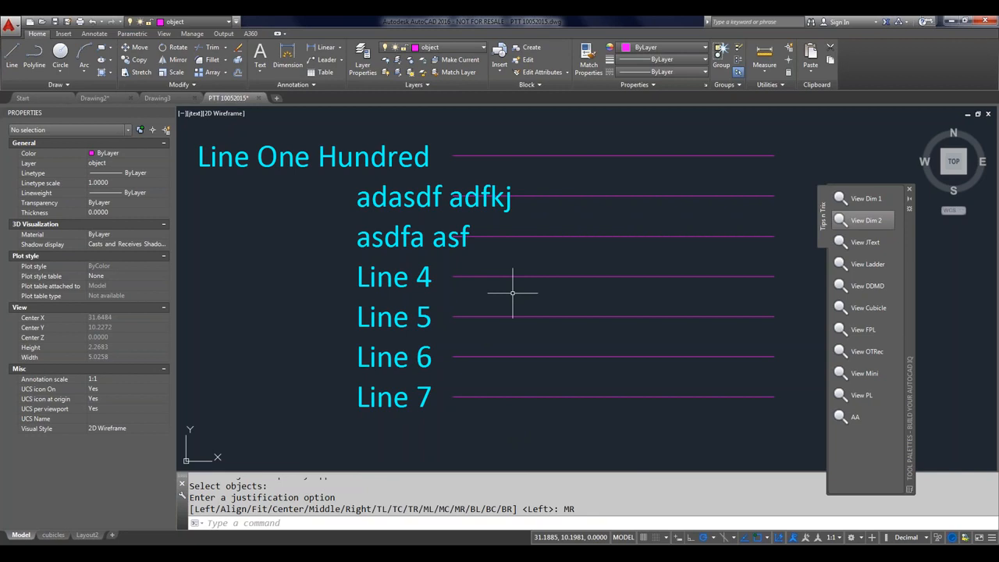
left_click(396, 200)
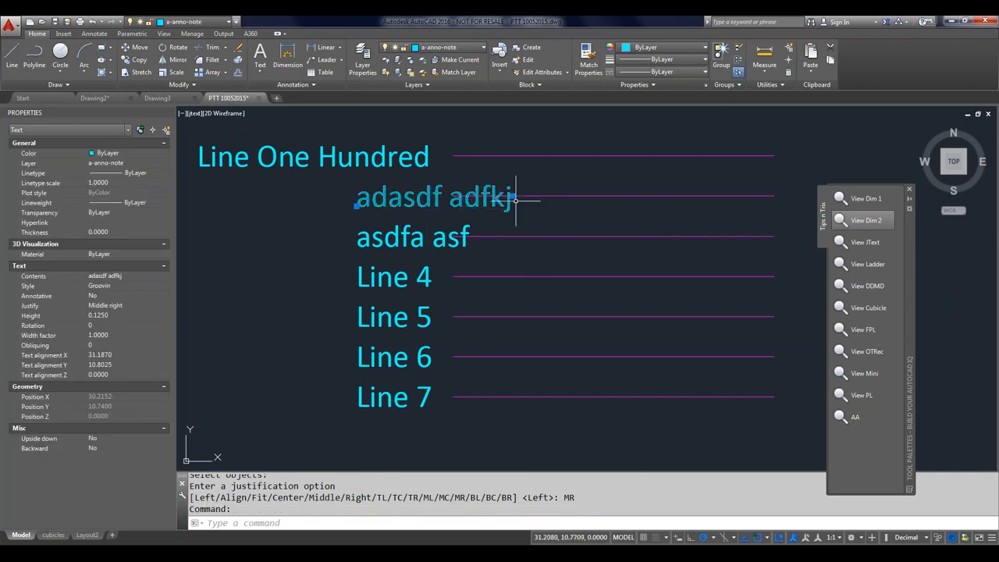
left_click(455, 236)
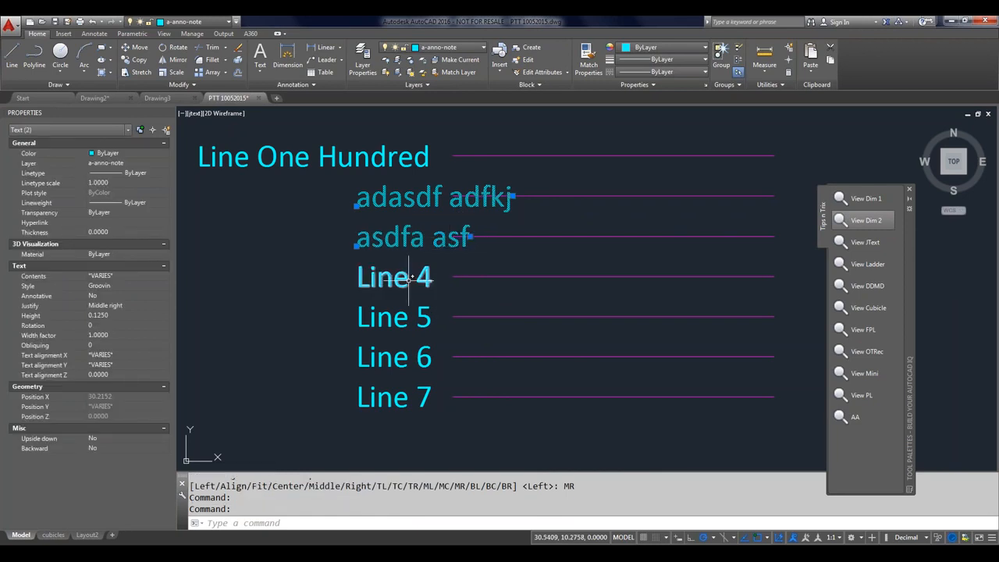
key("Escape")
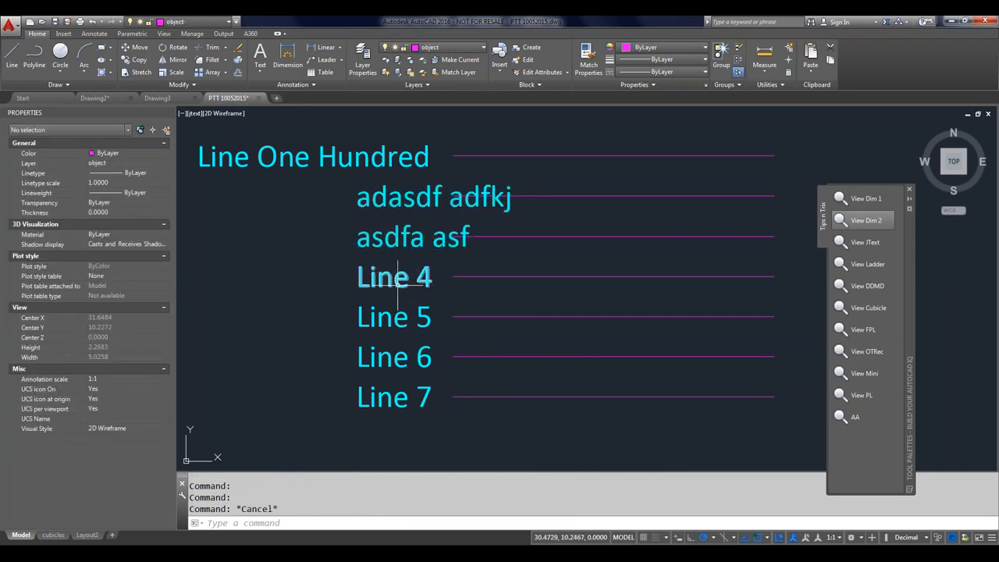
Replace the "Line 4" text with "asdf adsfasd sadf" and the "Line 5" text with "asdfa sdafasdf".
double_click(398, 281)
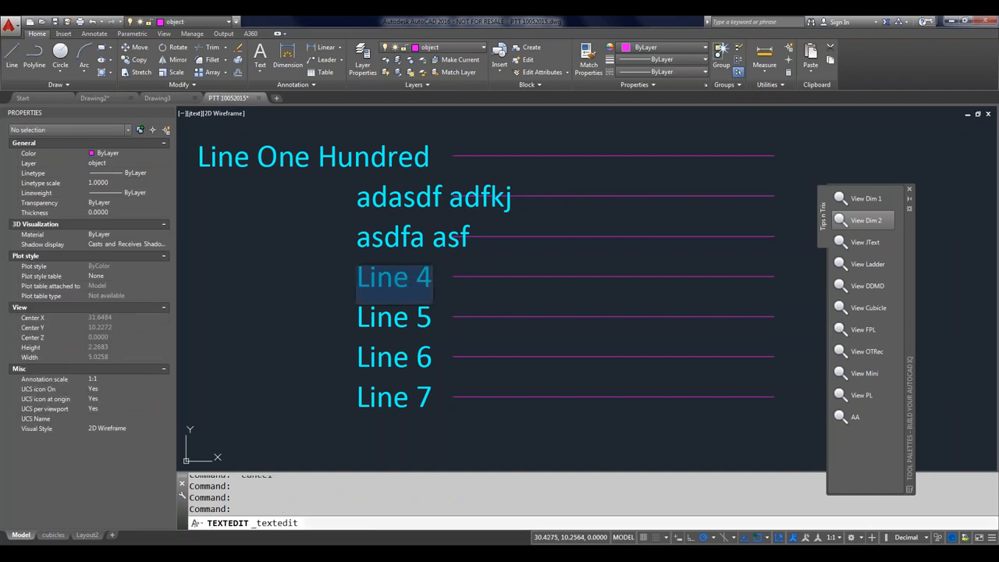
type("asdf adsfasd")
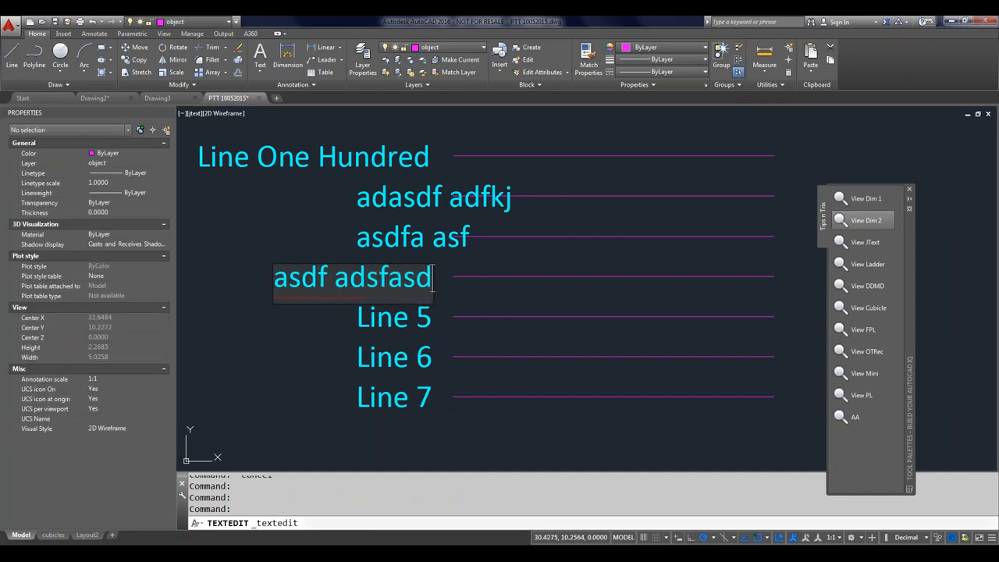
type(" sadf")
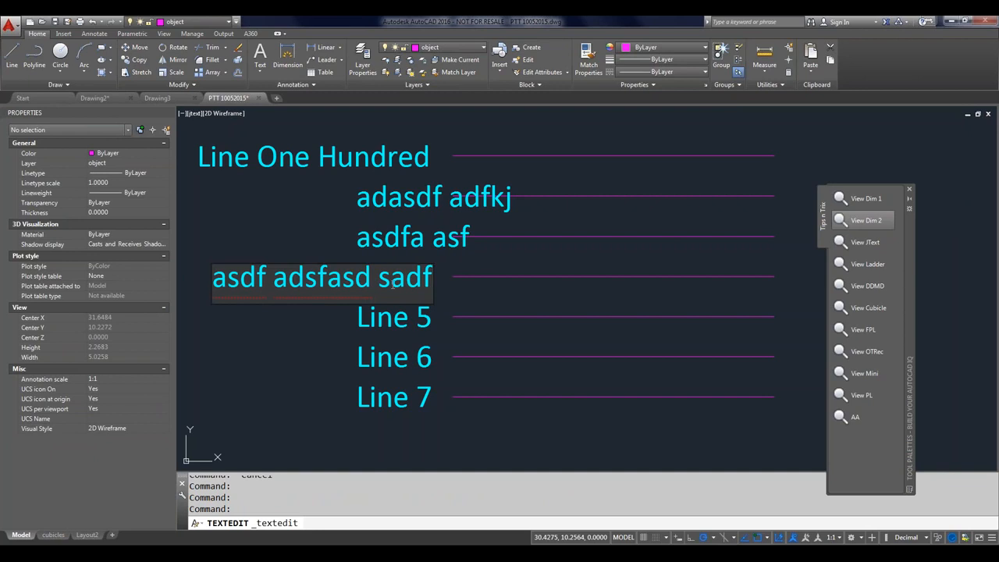
left_click(398, 316)
left_click(399, 318)
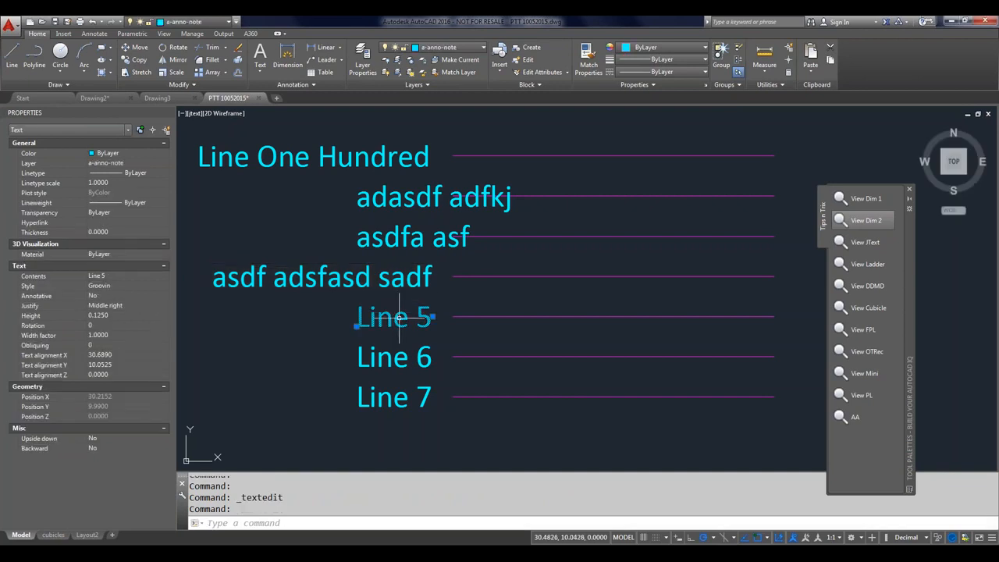
type("as")
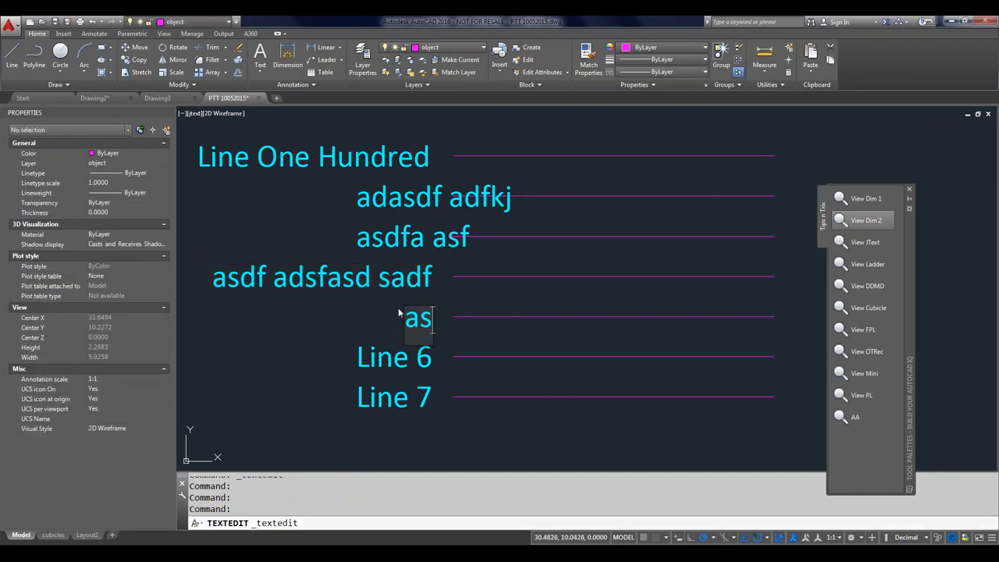
type("dfa sdafasdf")
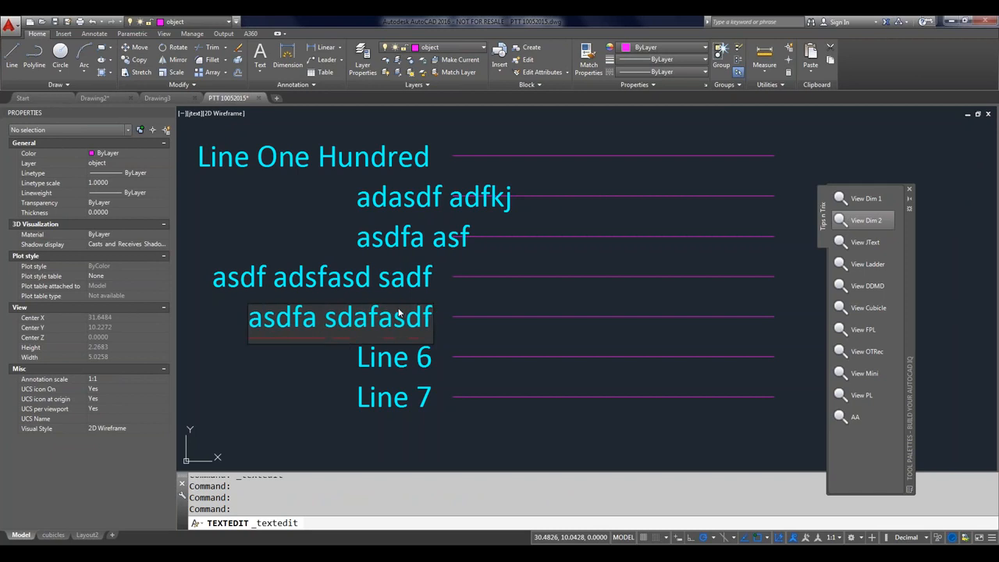
left_click(356, 357)
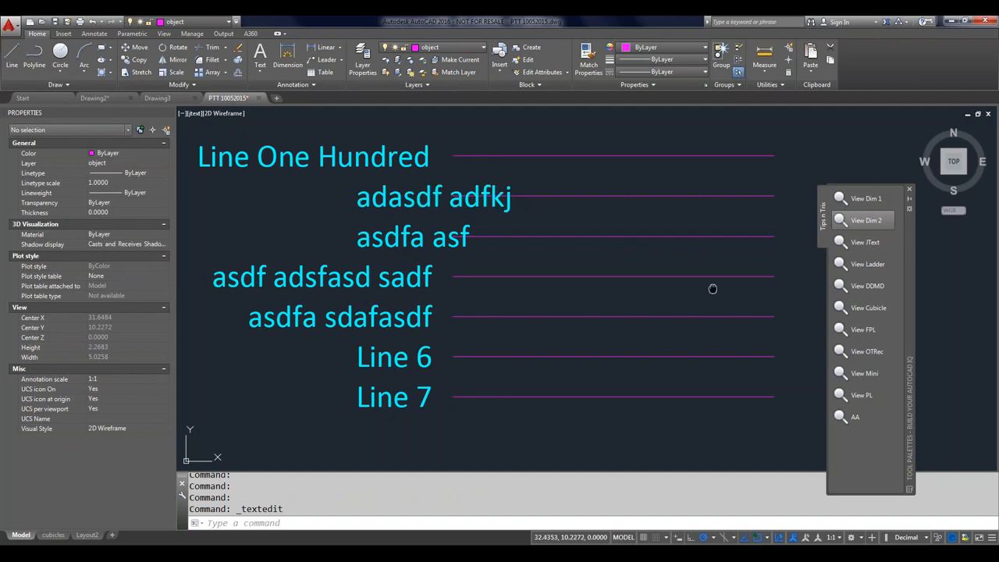
Fillet the right ends of the first and second magenta lines, and of the third and fourth, into rounded ends.
middle_click_drag(713, 289, 526, 290)
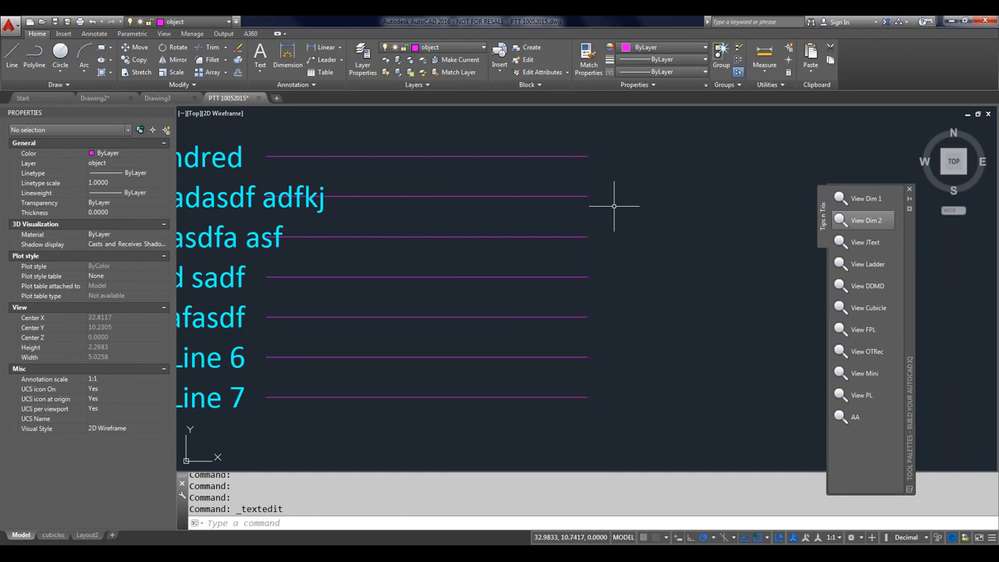
left_click(217, 64)
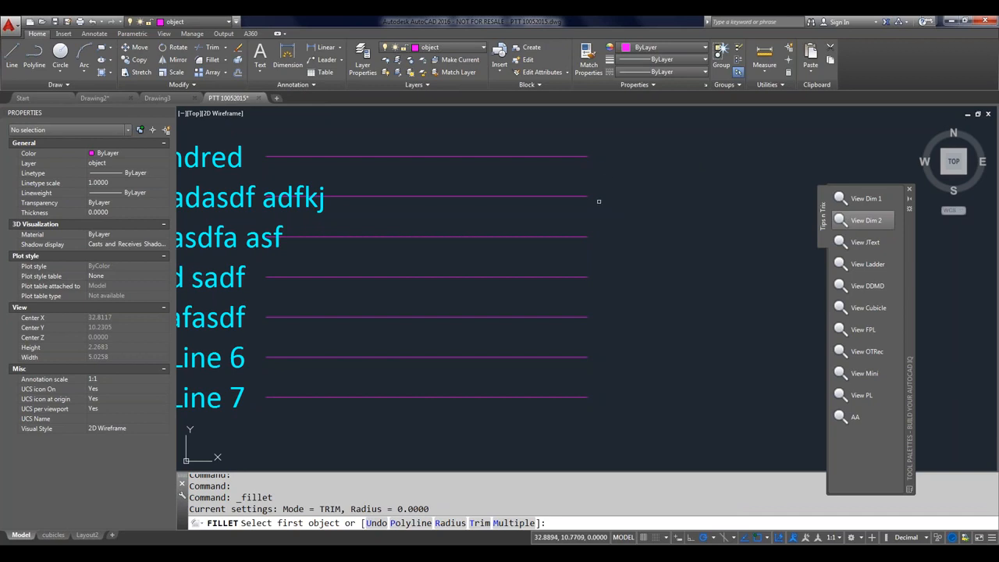
left_click(564, 155)
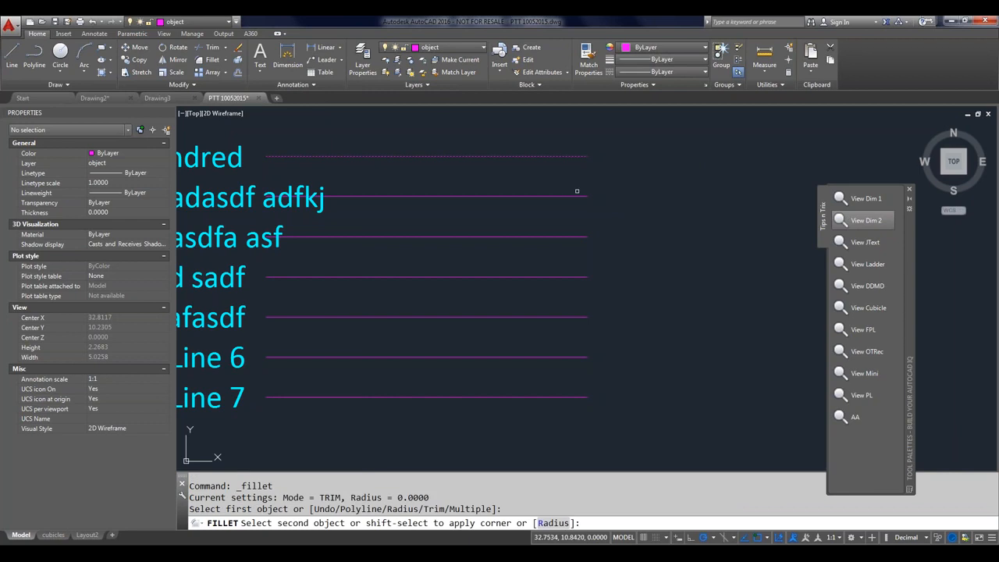
left_click(576, 196)
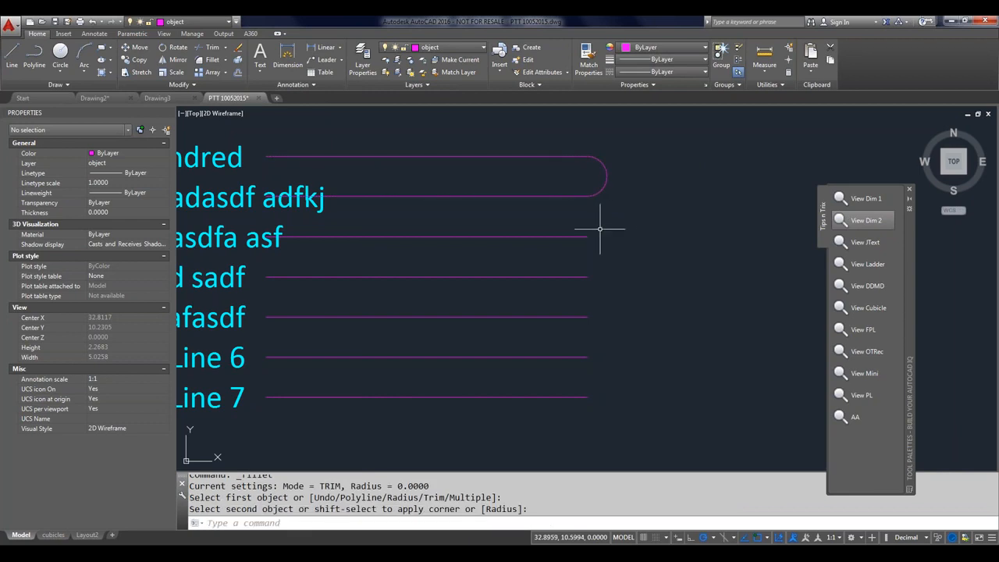
key("Return")
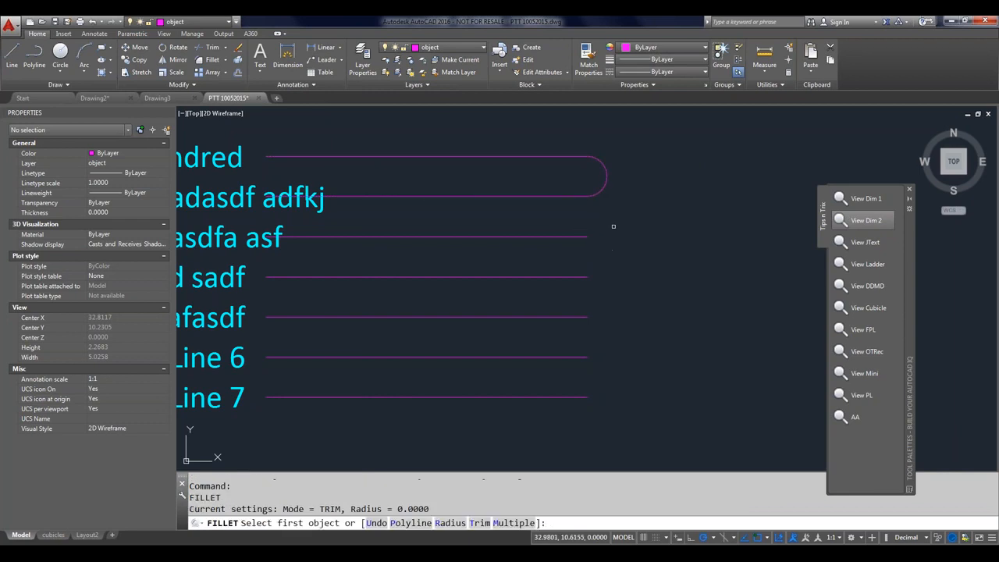
left_click(566, 236)
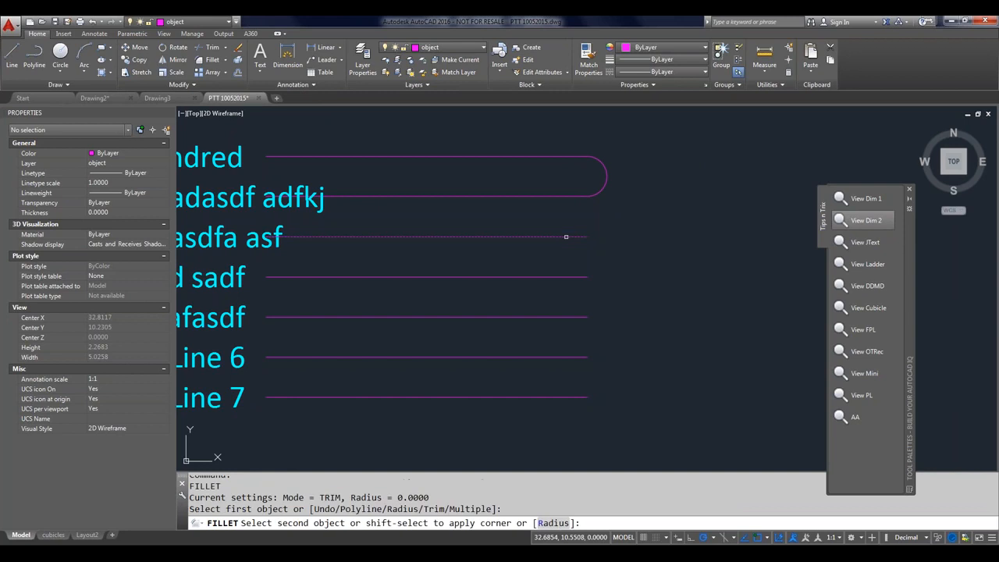
left_click(563, 277)
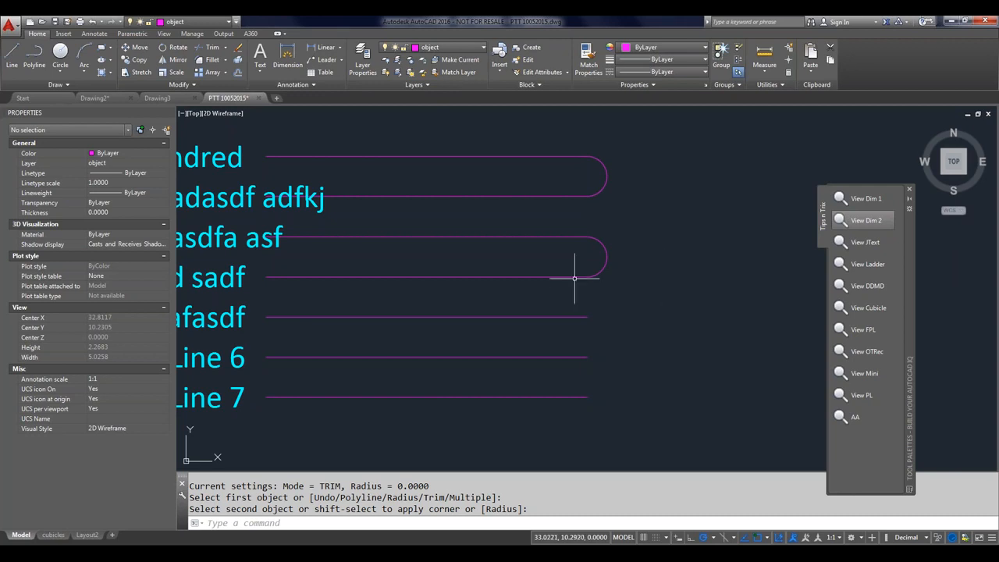
Restore the Dim 1 view and look closely at the left arrowhead of the red dimension.
scroll(445, 259, "down", 2)
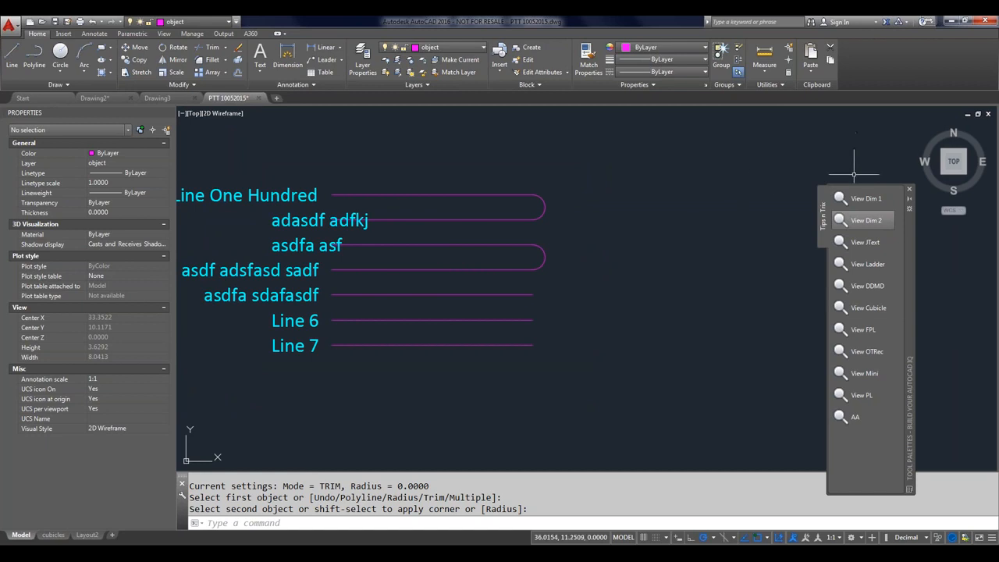
left_click(859, 198)
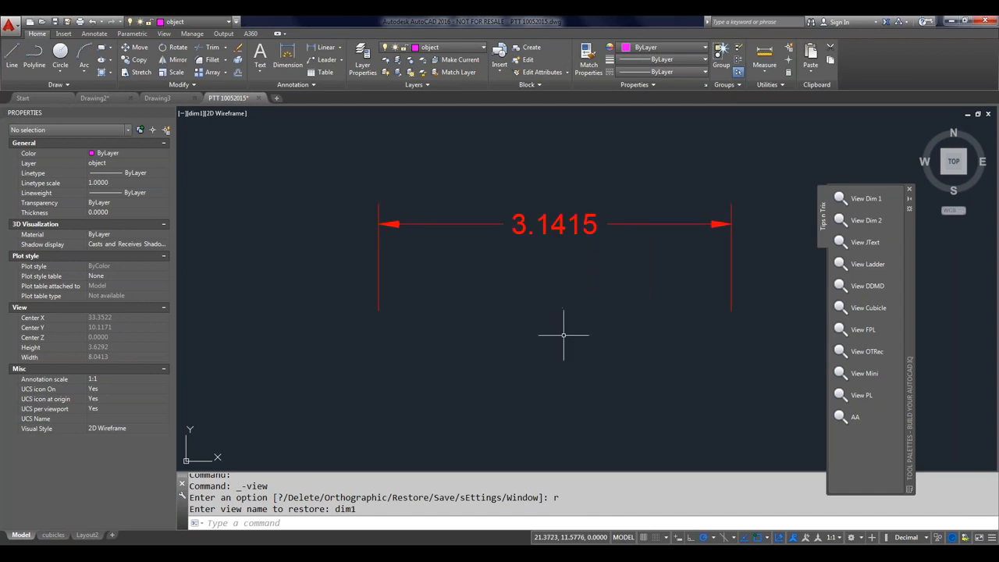
scroll(371, 222, "up", 4)
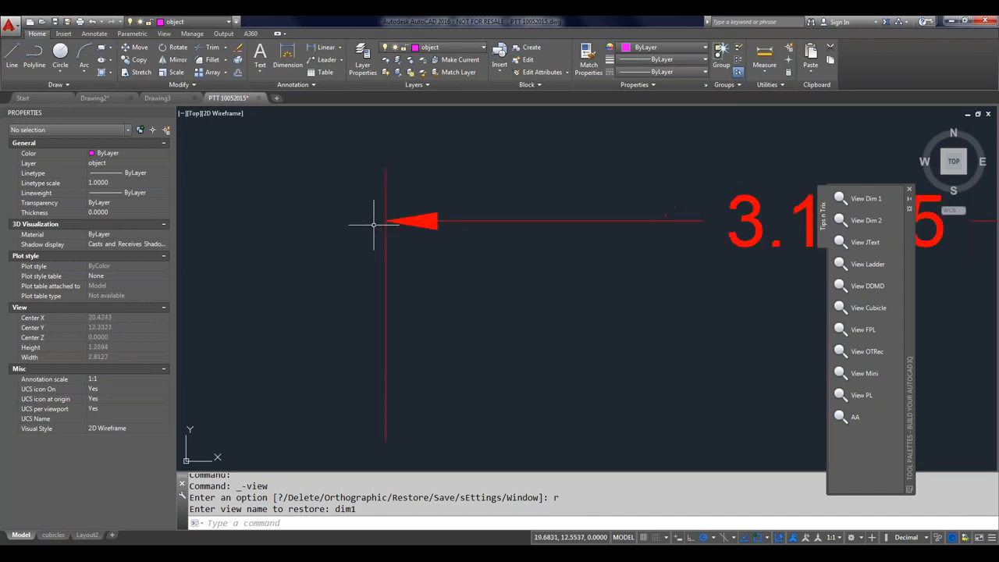
scroll(374, 224, "up", 2)
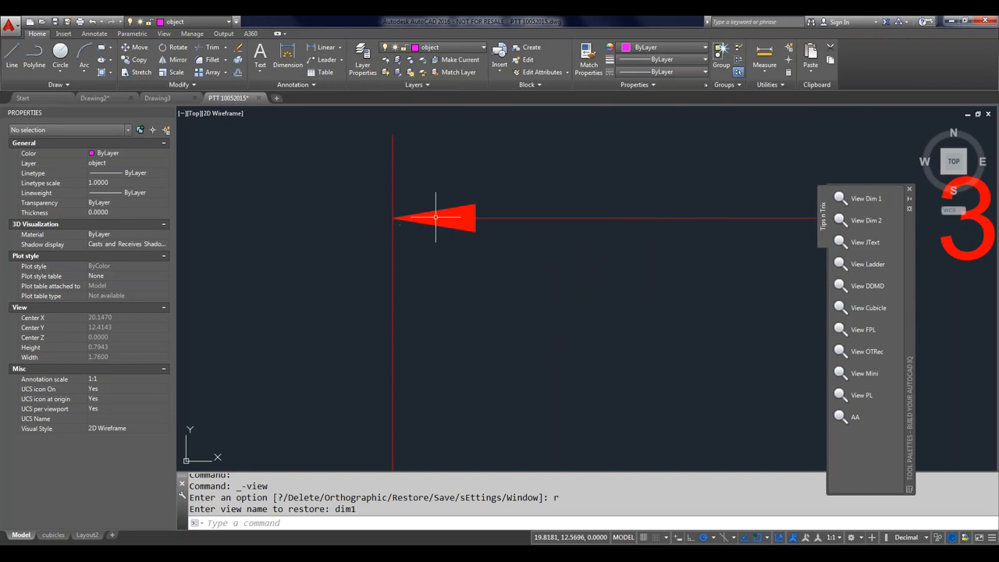
Open the Standard dimension style for modification and review the choices for its first arrowhead.
left_click(94, 35)
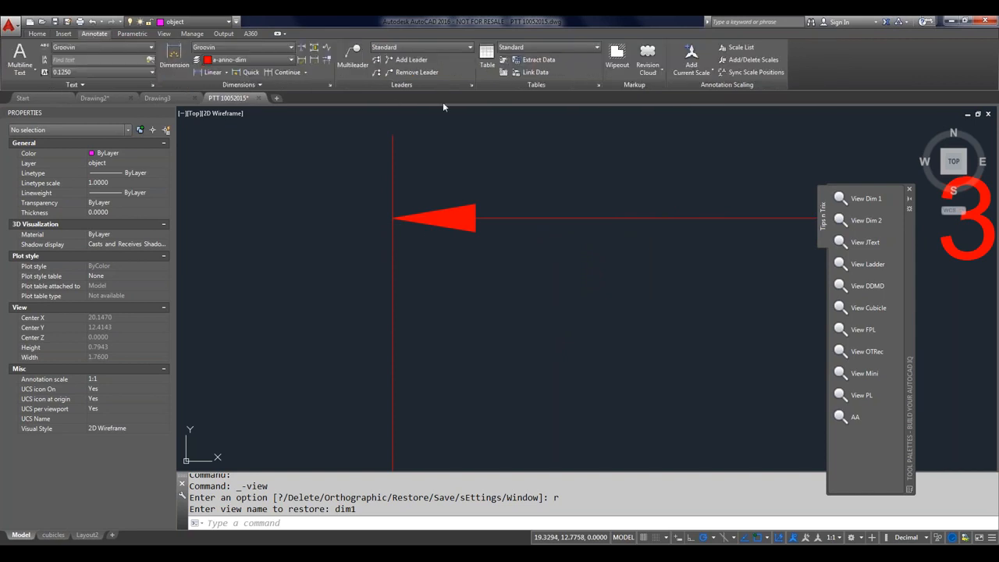
left_click(331, 86)
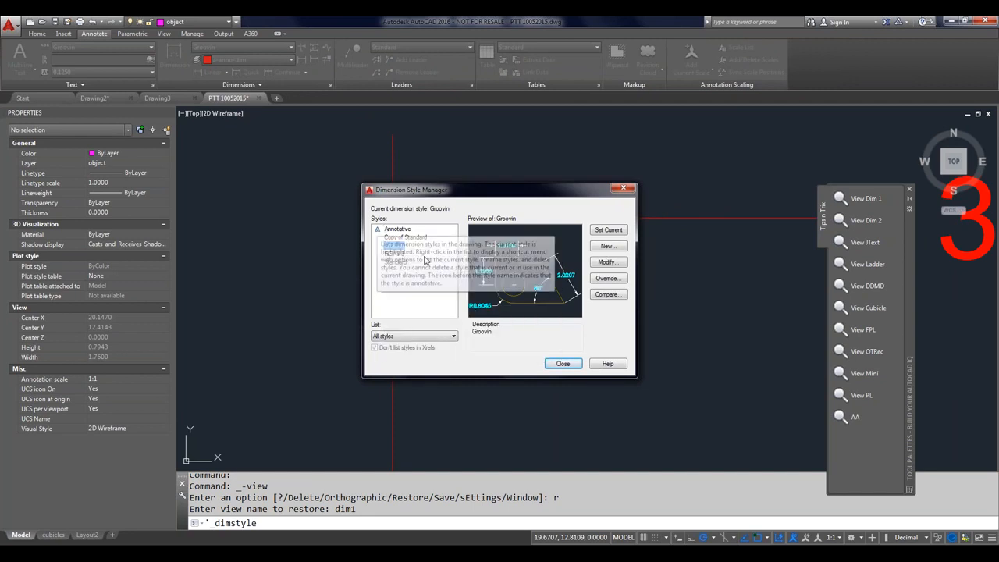
left_click(394, 263)
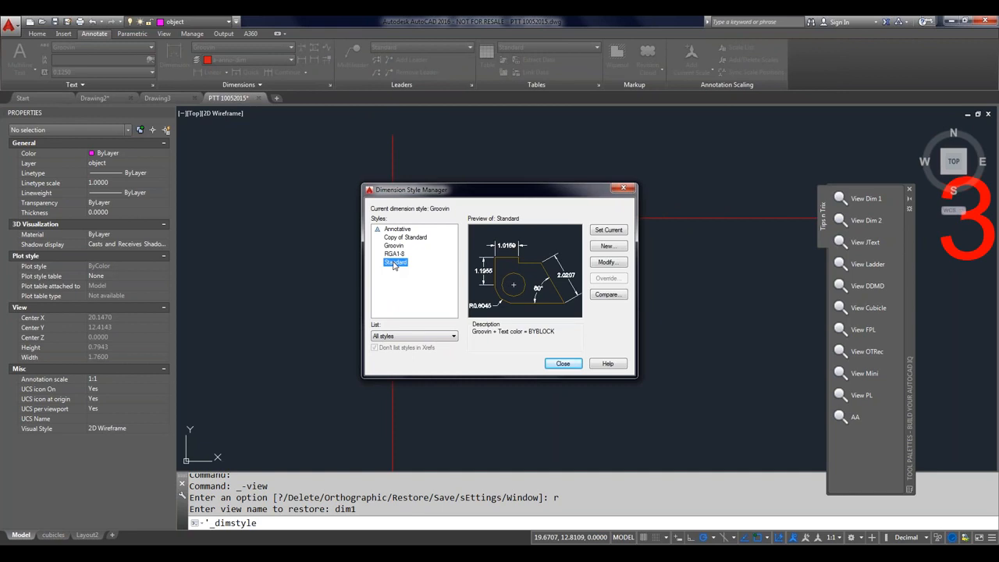
left_click(616, 266)
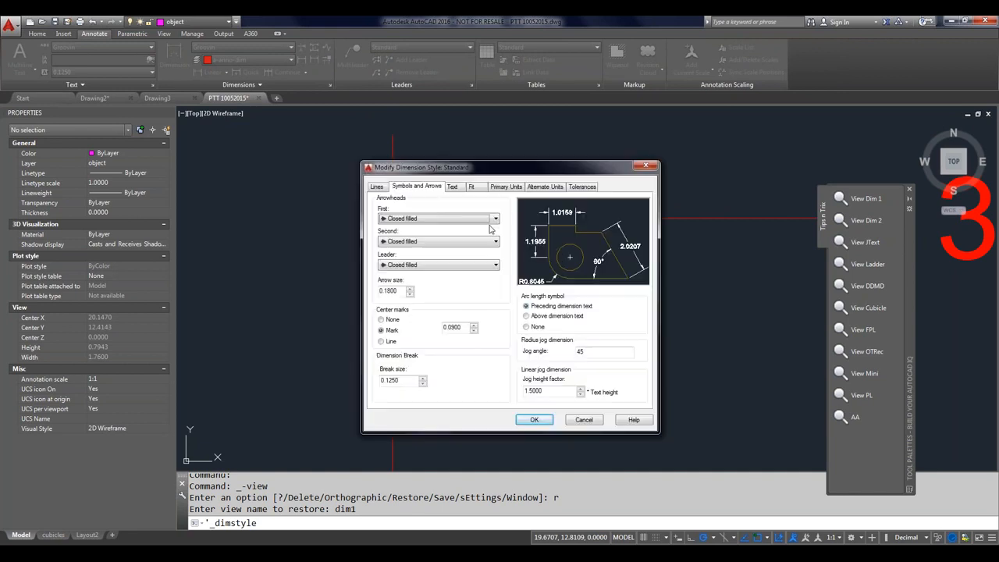
left_click(496, 219)
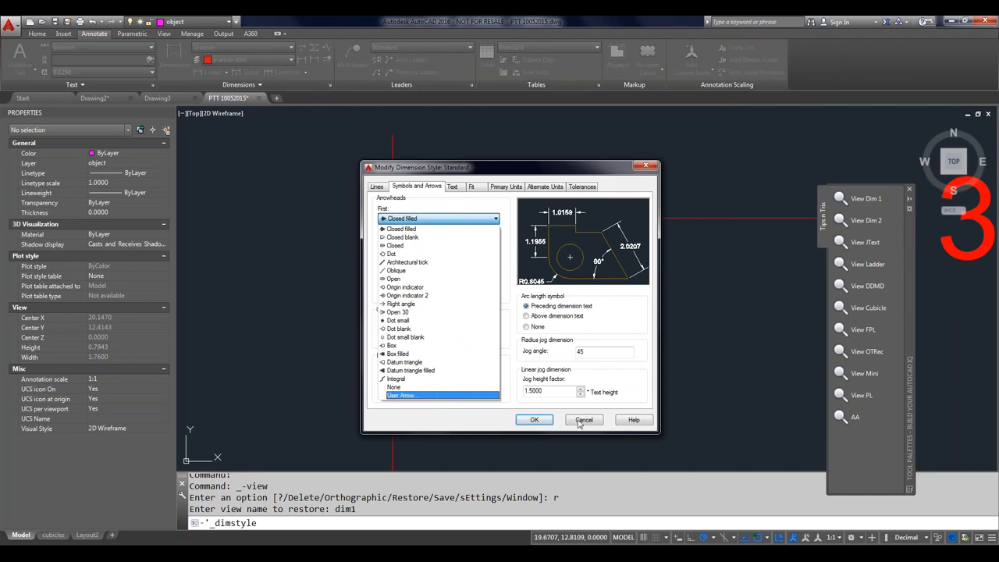
Review the drawing blocks available as a user arrow, and leave the dimension style settings without changing anything.
left_click(422, 395)
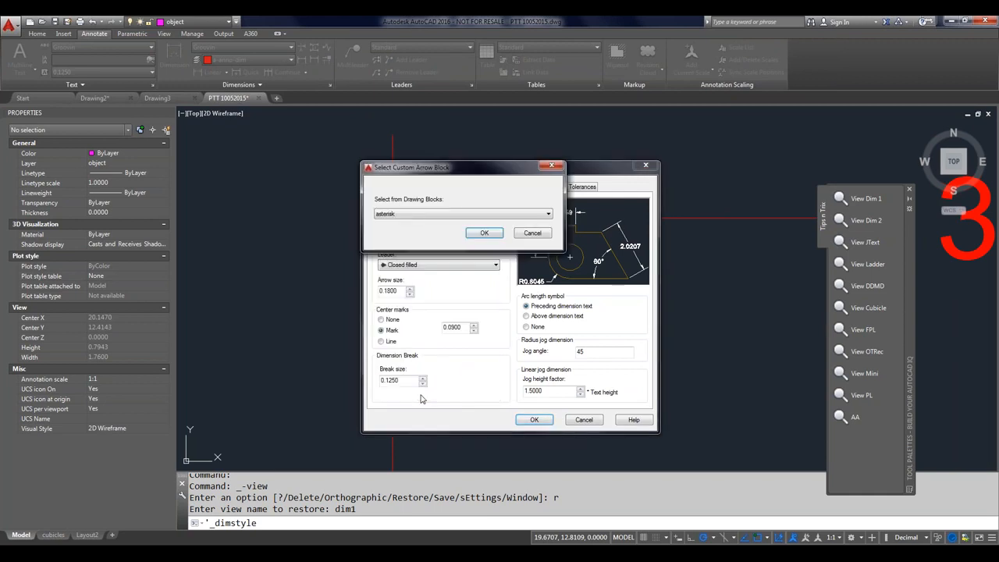
left_click(406, 214)
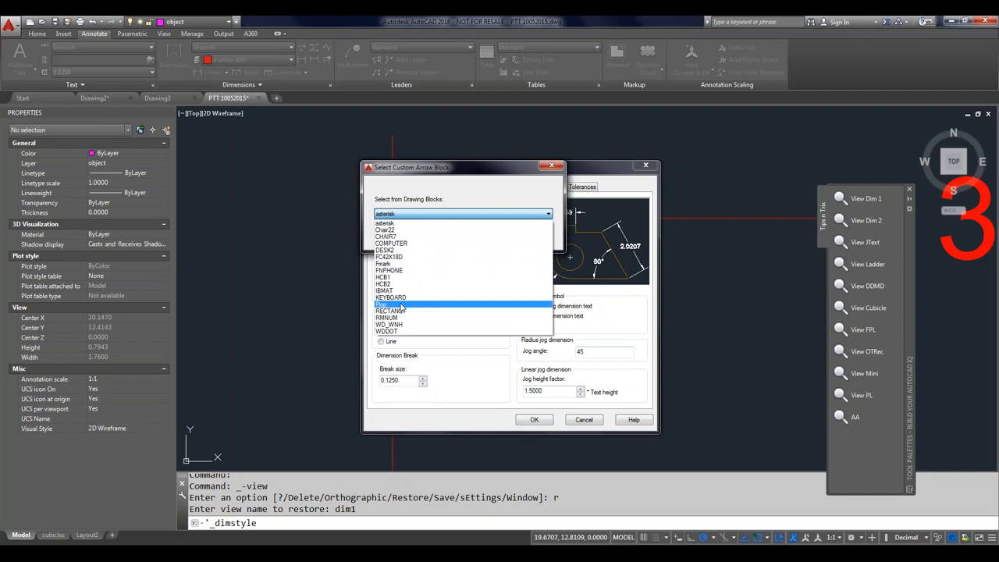
left_click(473, 414)
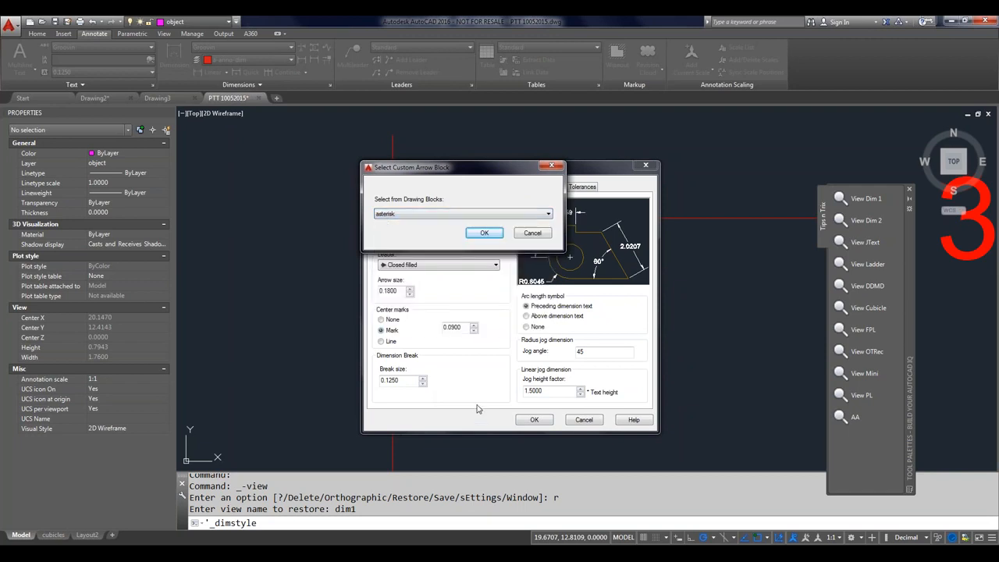
left_click(534, 235)
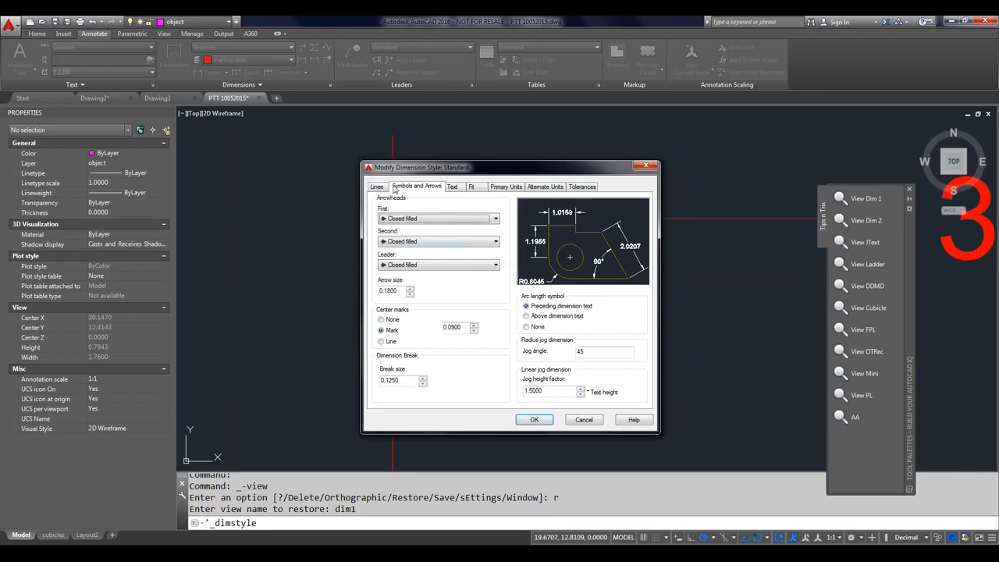
left_click(584, 420)
left_click(394, 246)
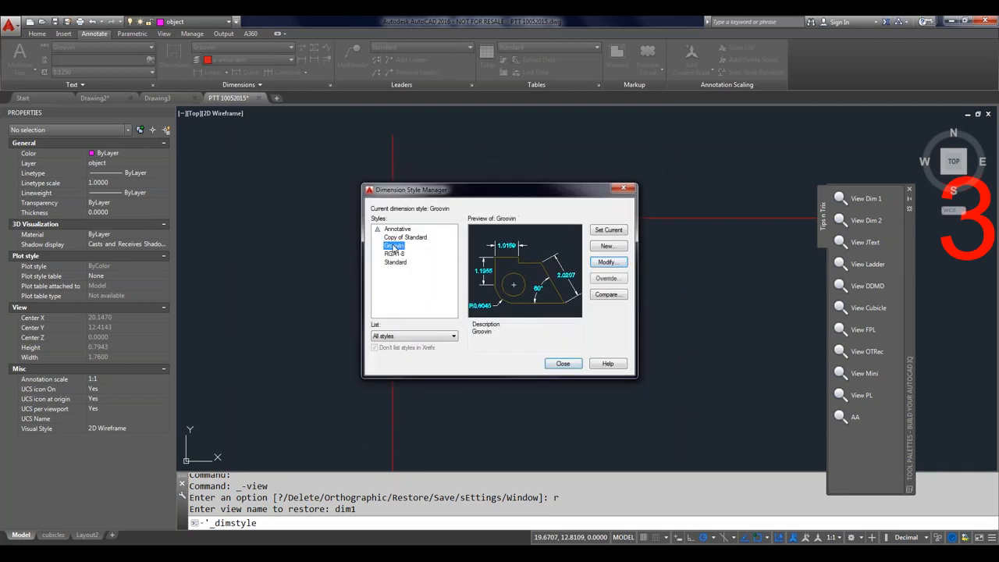
left_click(563, 364)
Check the Arrow 1 options of the red linear dimension and set its dimension style to Groovin.
scroll(522, 177, "down", 4)
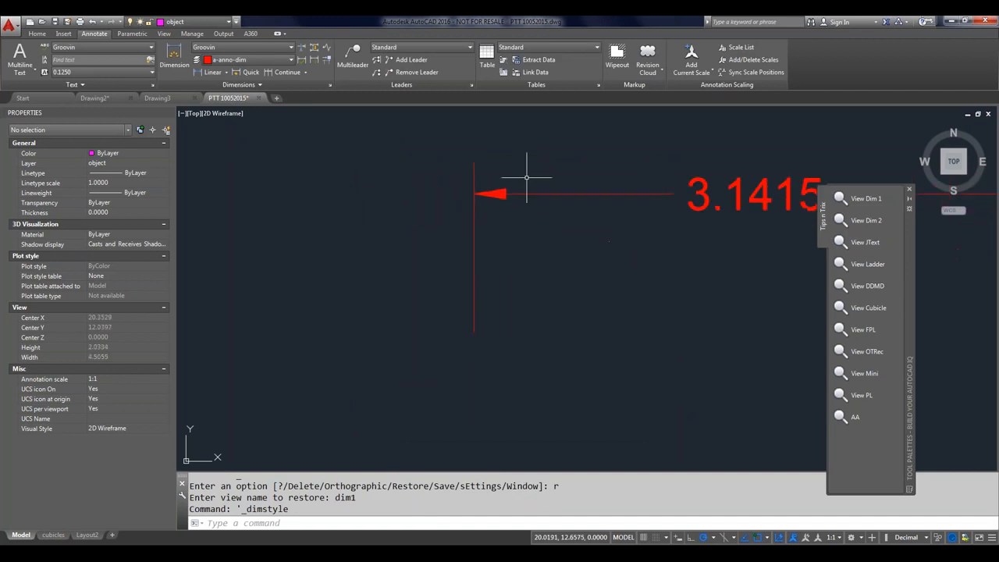
middle_click_drag(523, 178, 317, 170)
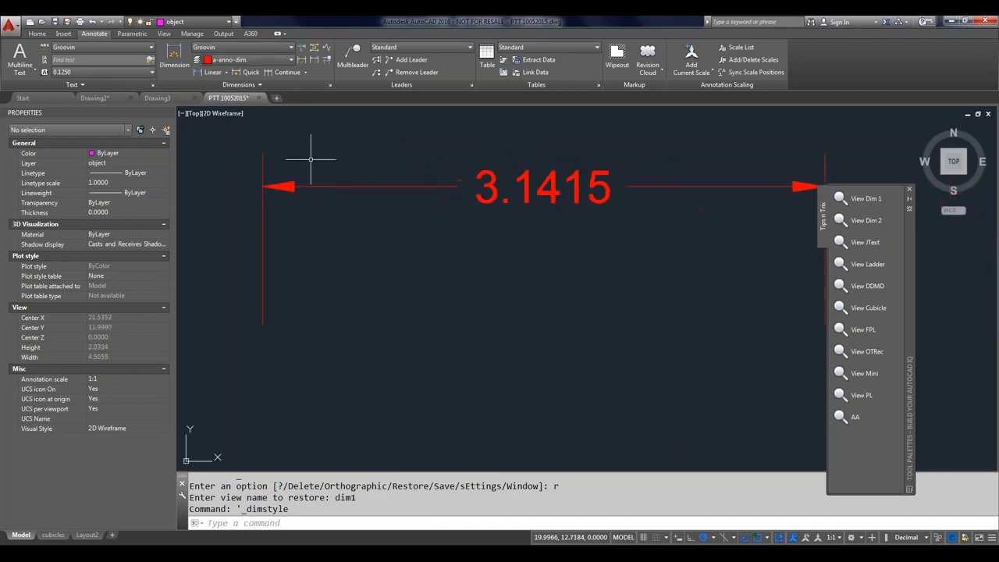
left_click(310, 159)
left_click(274, 209)
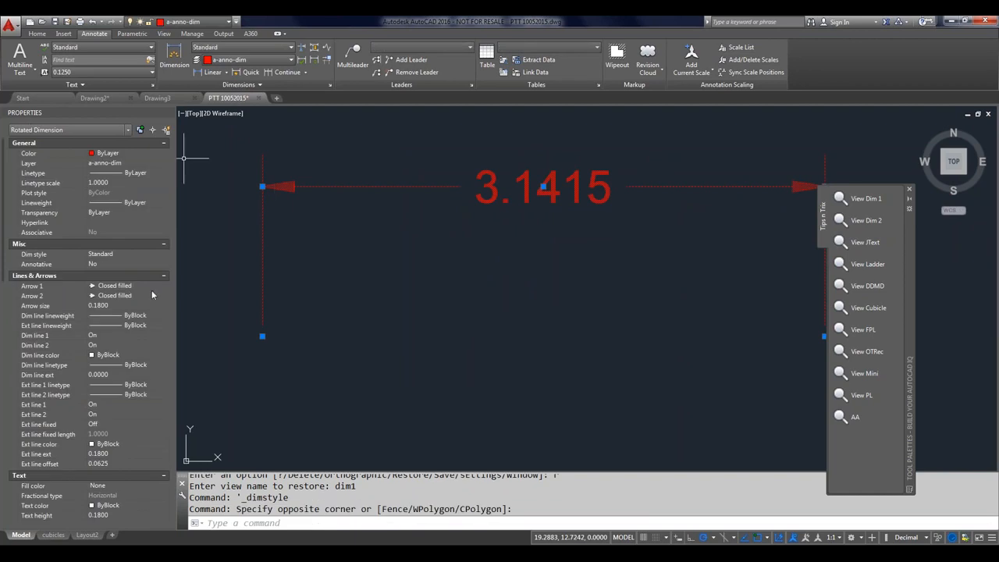
left_click(162, 285)
left_click(163, 287)
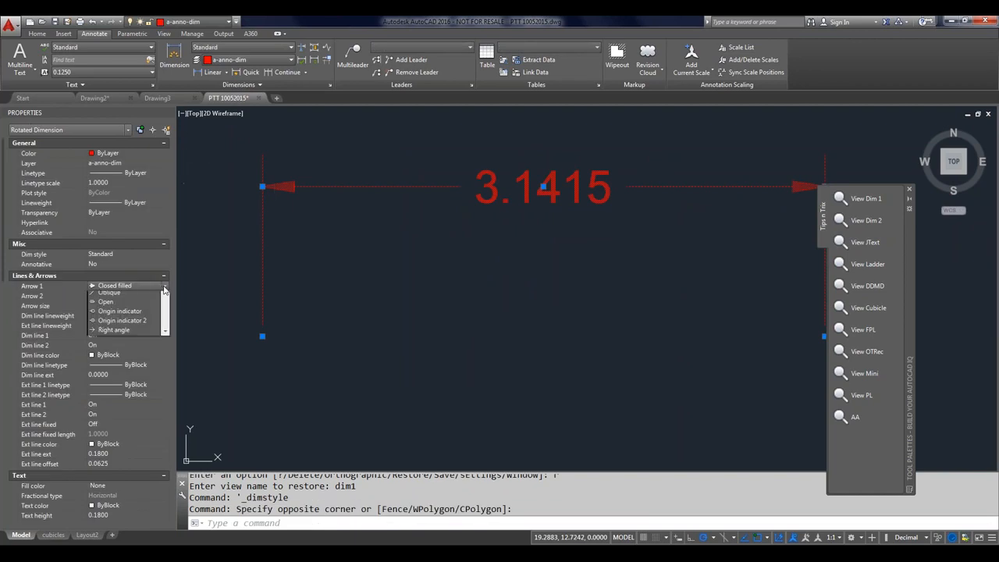
left_click(188, 253)
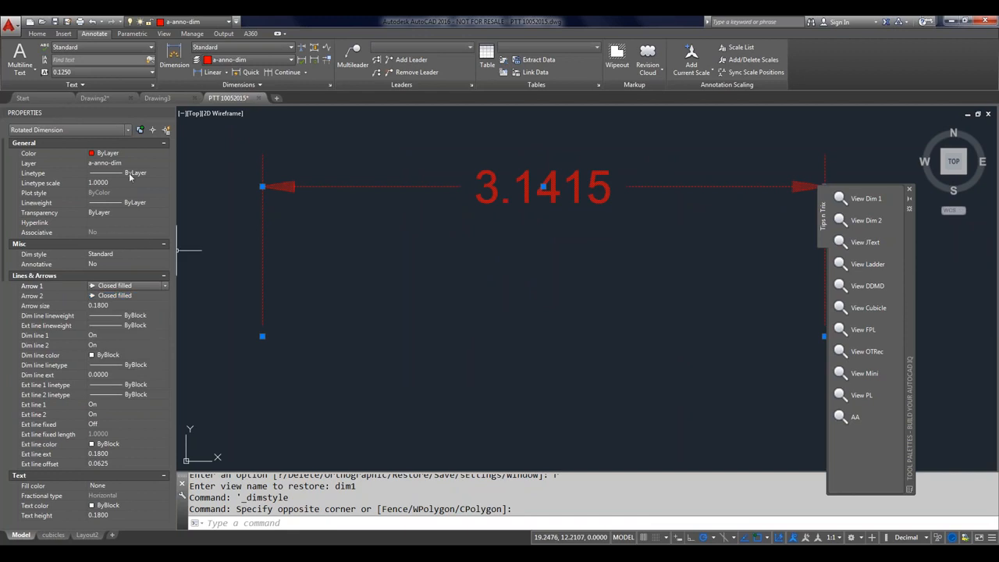
left_click(140, 255)
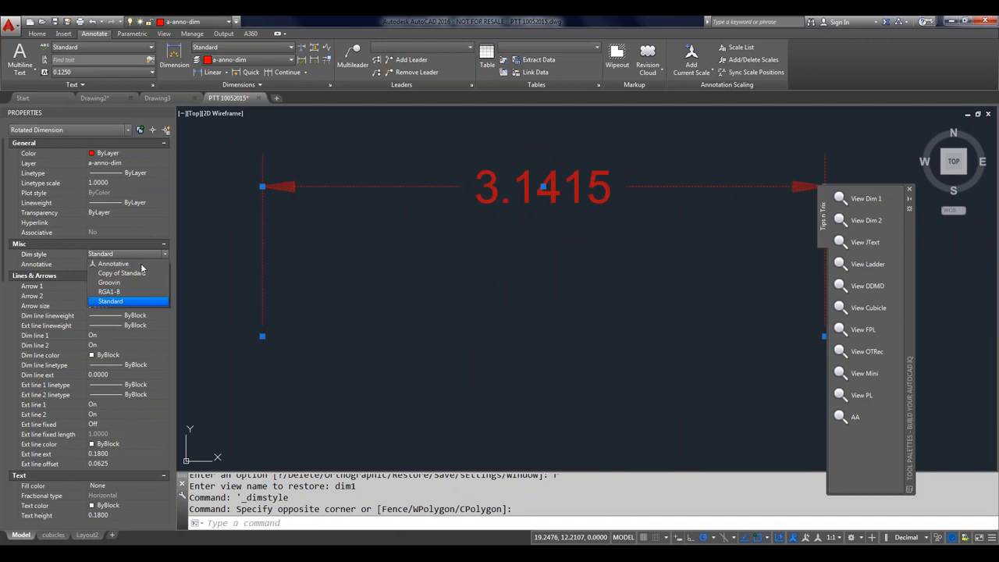
left_click(136, 284)
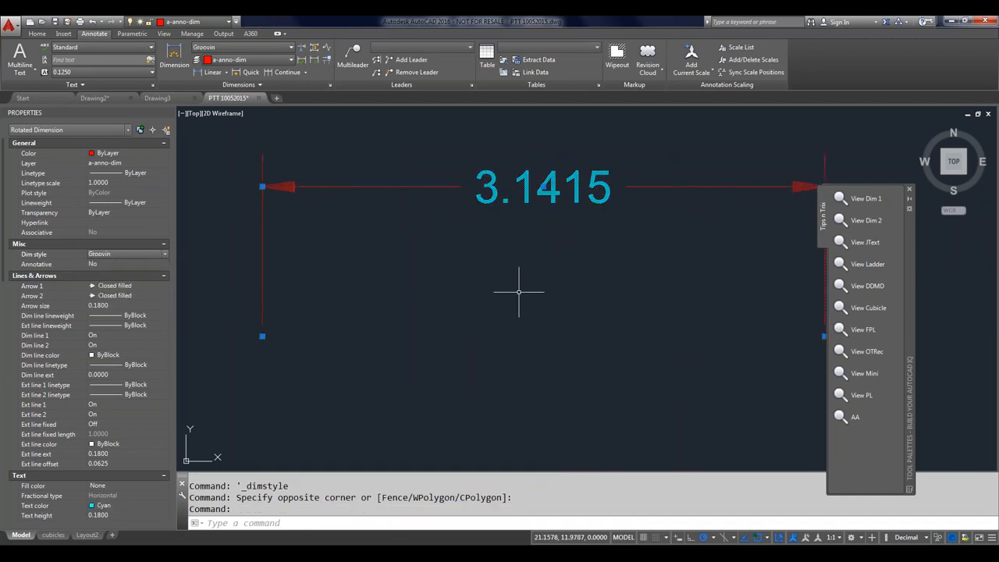
Modify the Groovin dimension style so its first and second arrowheads use the Plop block as a user arrow.
key("Escape")
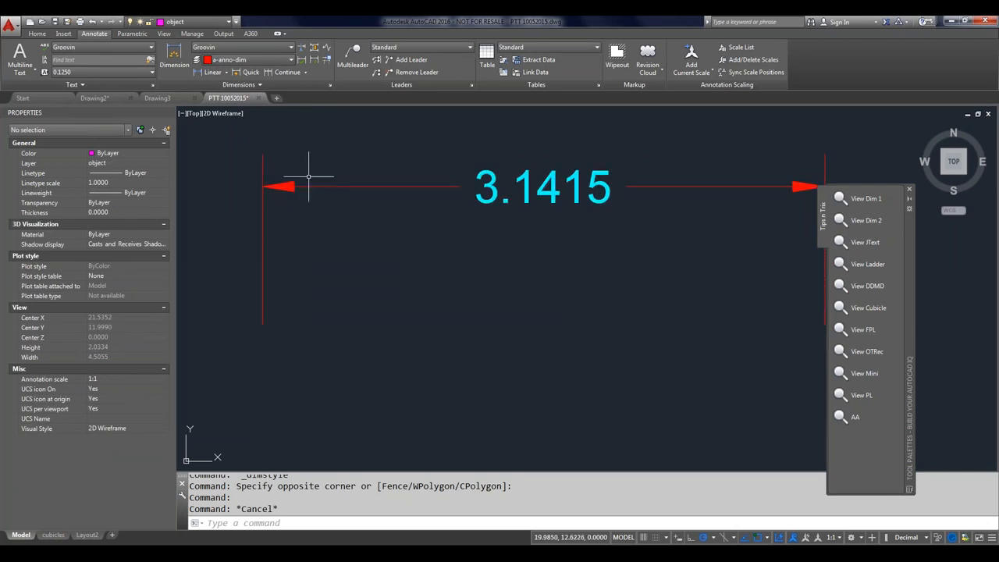
type("d")
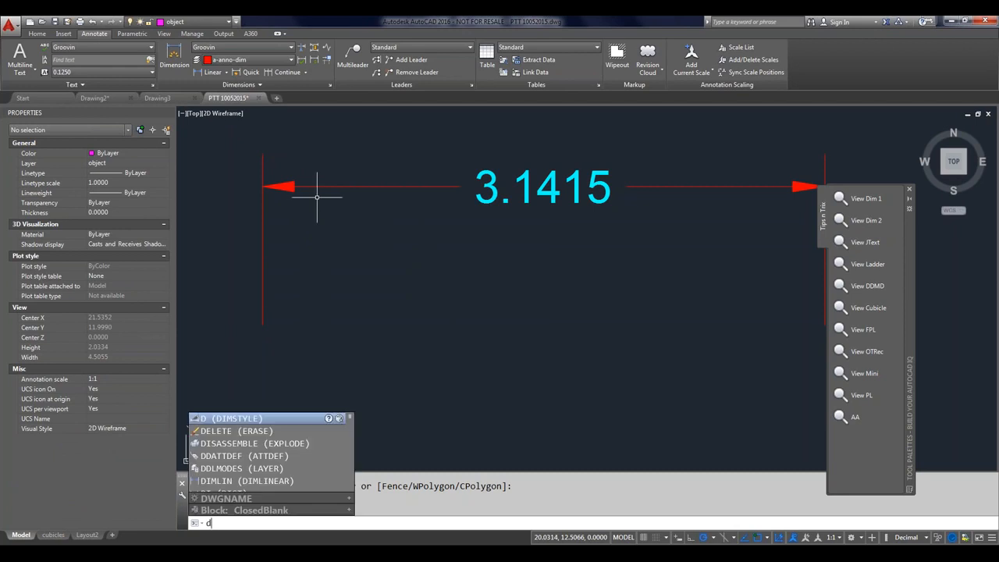
key("Return")
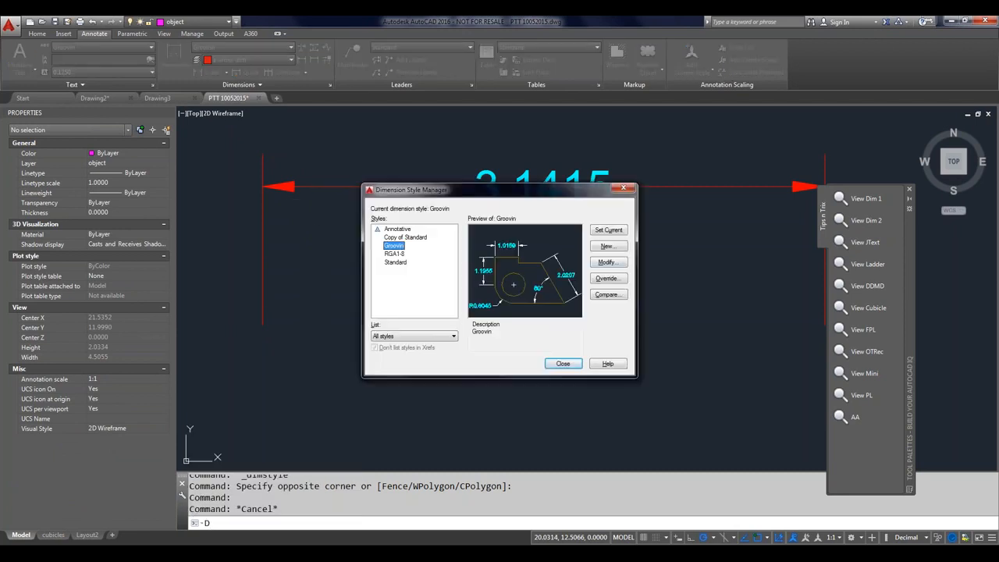
left_click(608, 262)
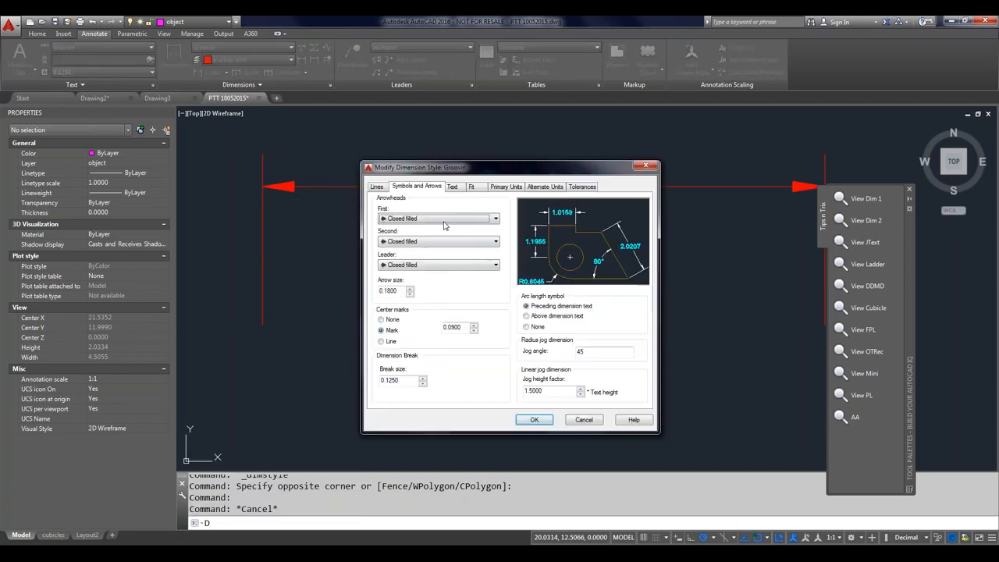
left_click(443, 221)
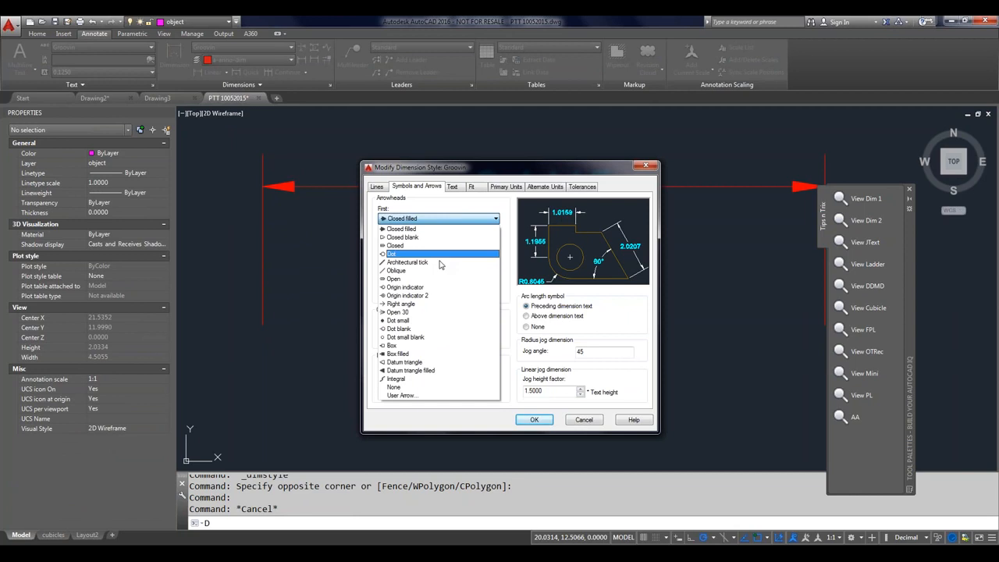
left_click(420, 396)
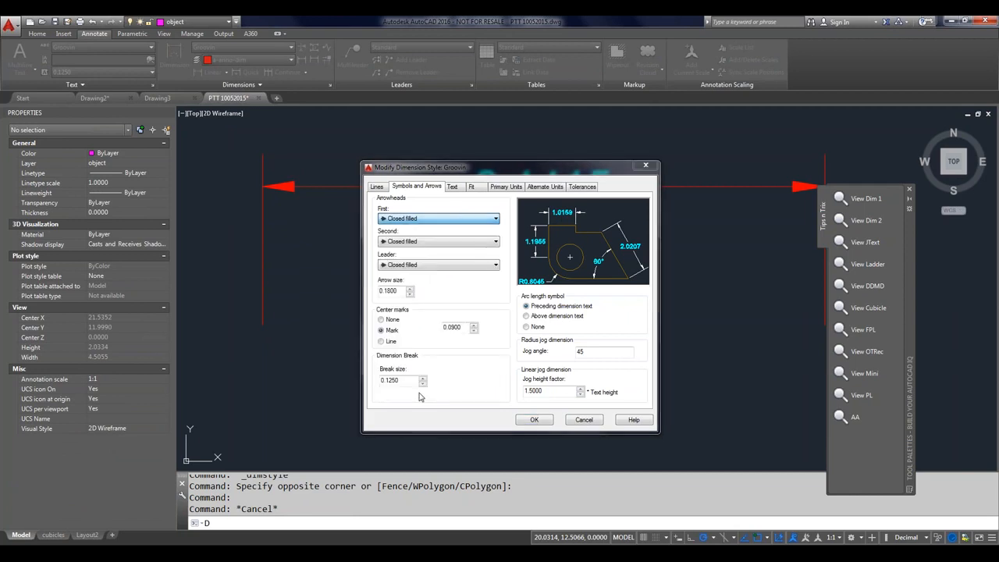
left_click(460, 213)
left_click(417, 311)
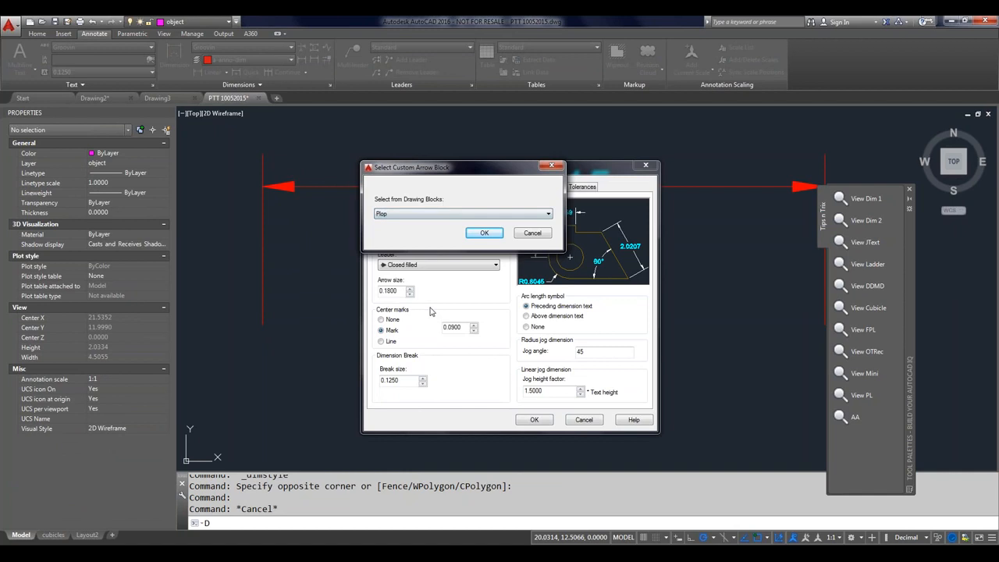
left_click(480, 234)
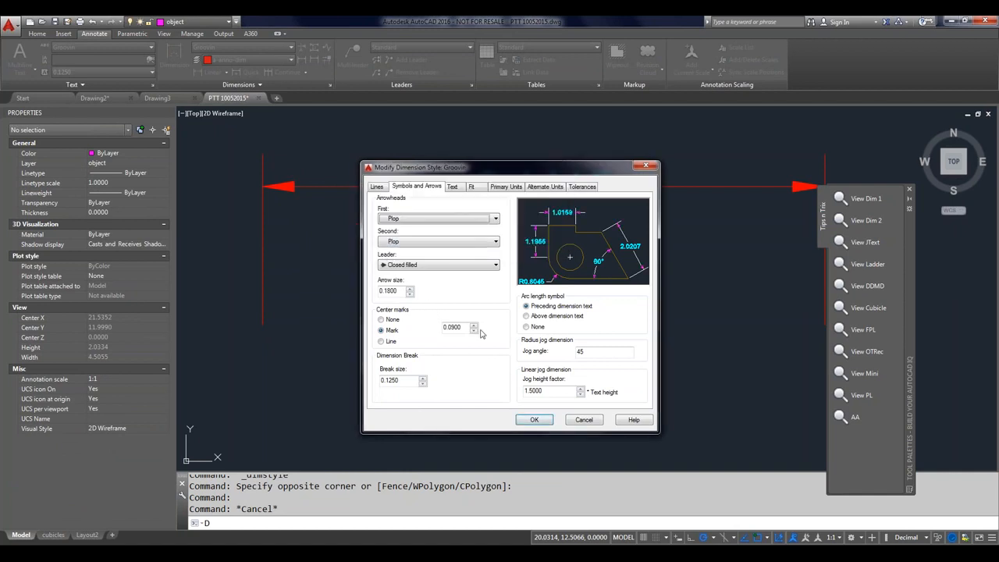
left_click(532, 421)
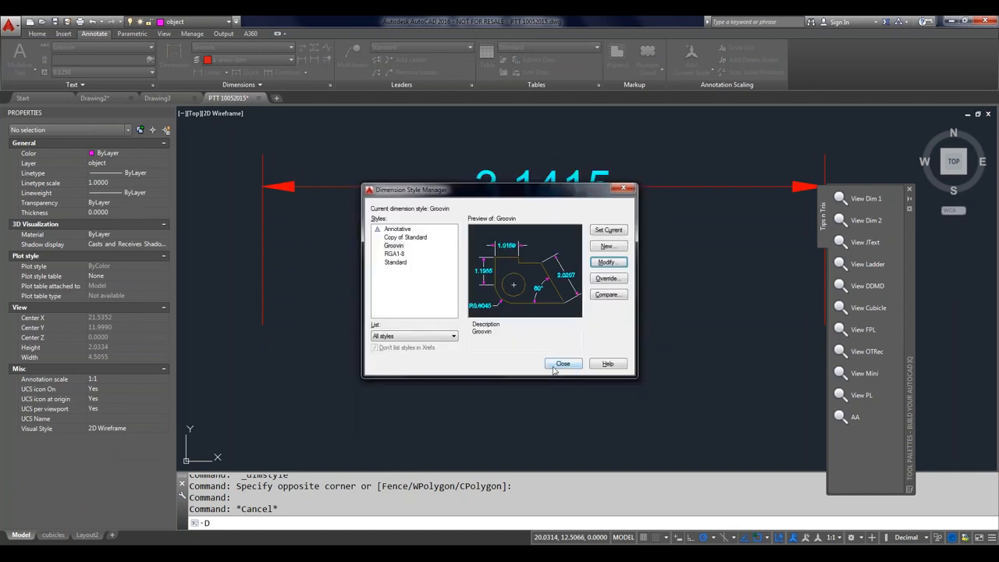
left_click(557, 364)
Examine the red dimension's left arrowhead up close and compare it with the source arrow geometry in the Dim 2 view, returning to Dim 1.
scroll(282, 185, "up", 7)
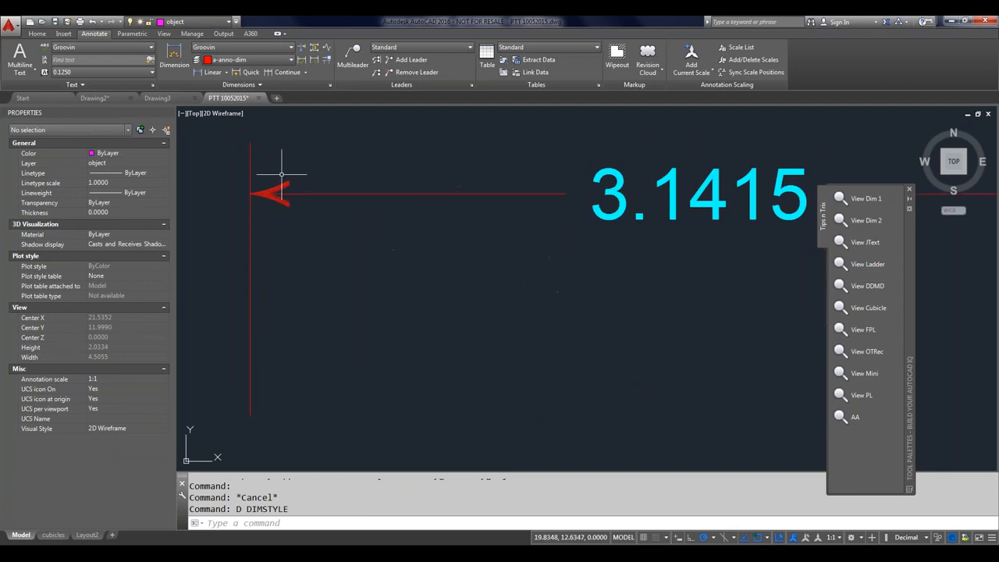
middle_click_drag(288, 205, 520, 232)
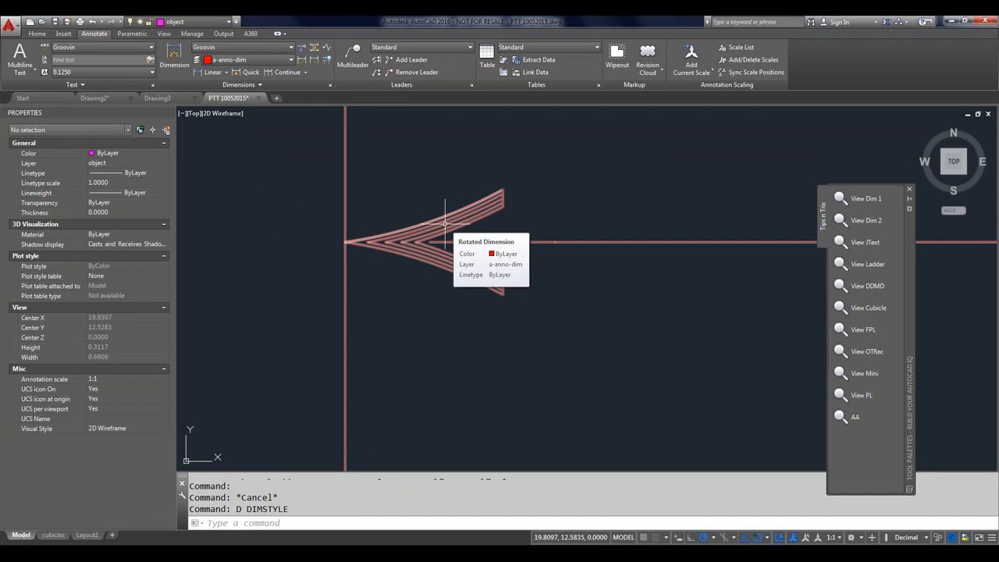
scroll(485, 289, "down", 4)
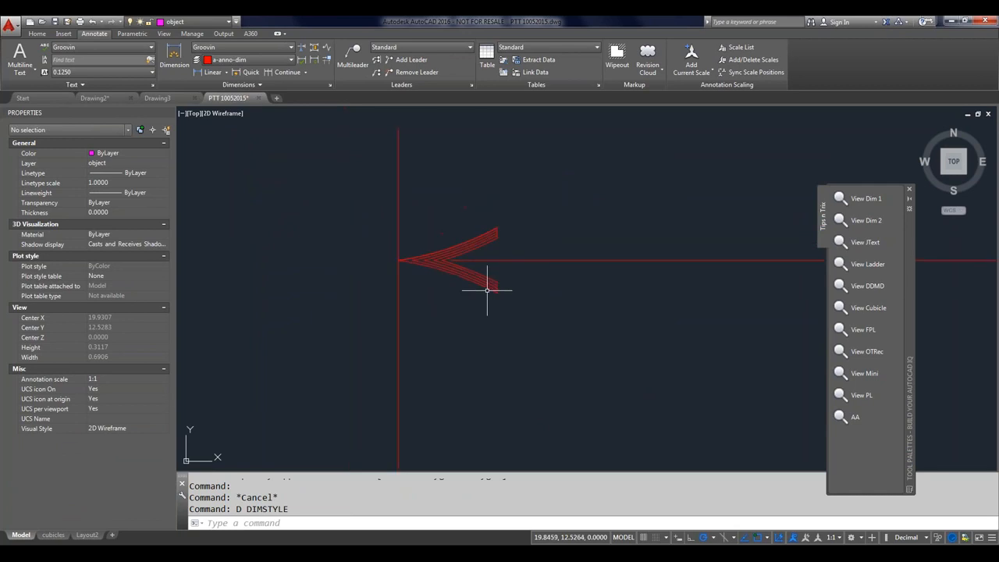
left_click(878, 220)
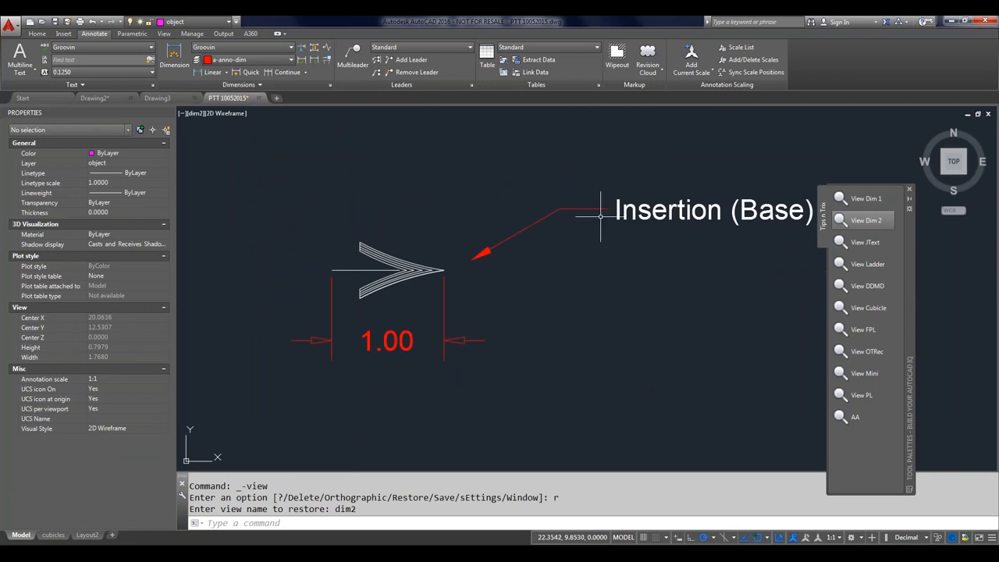
mouse_move(410, 269)
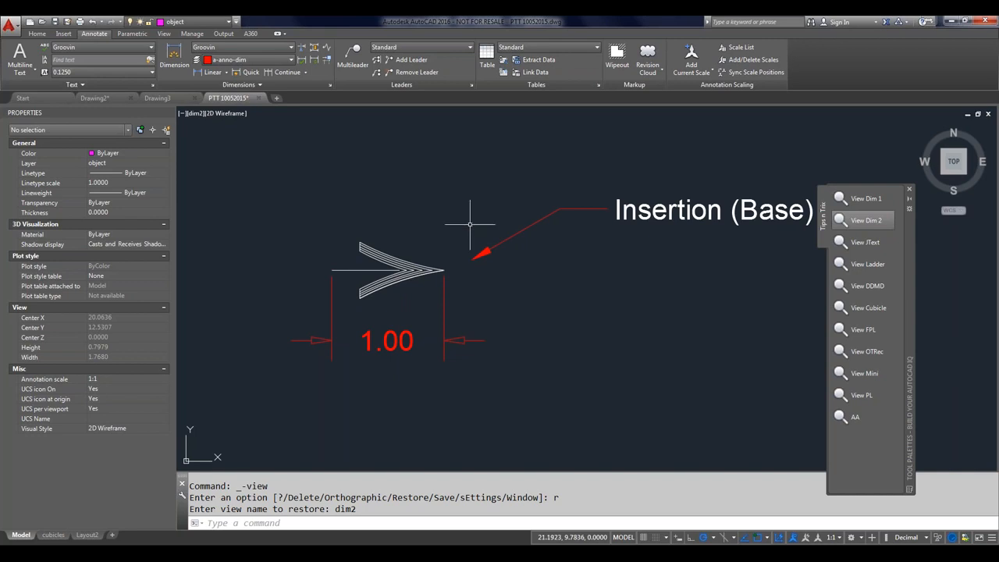
left_click(866, 198)
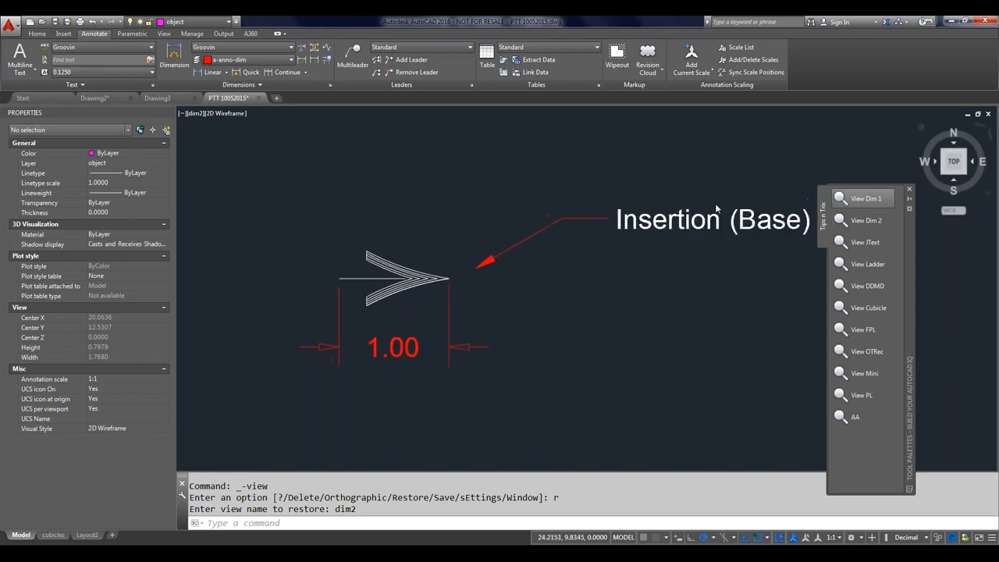
scroll(381, 225, "up", 4)
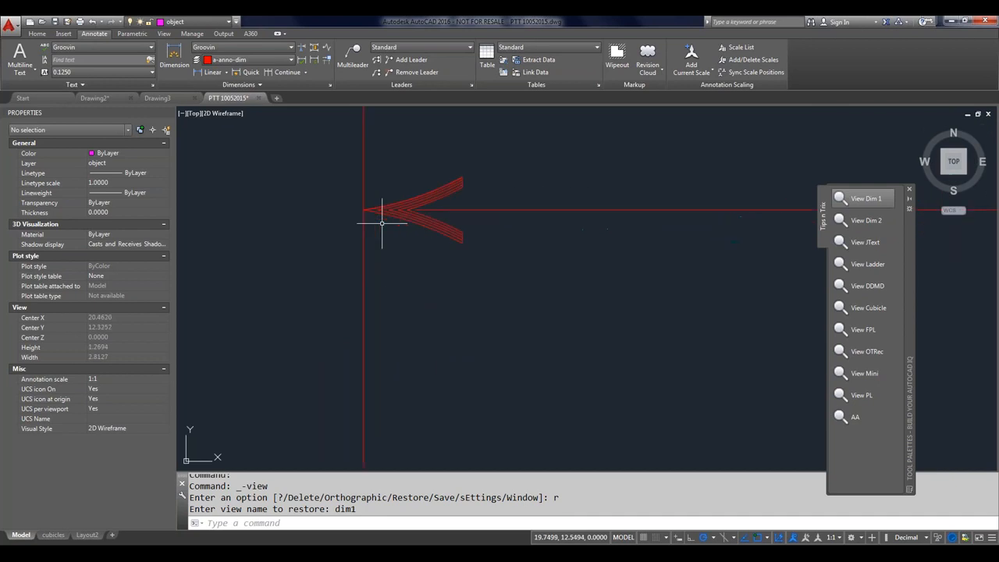
scroll(382, 224, "down", 4)
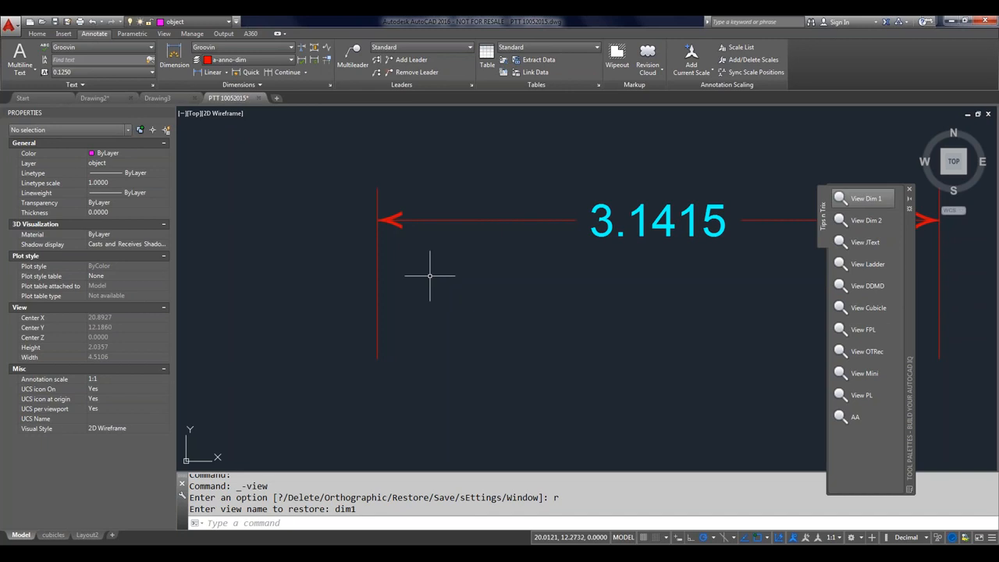
Restore the OTRec view and turn on the Geometric Center running object snap.
left_click(862, 353)
left_click(862, 353)
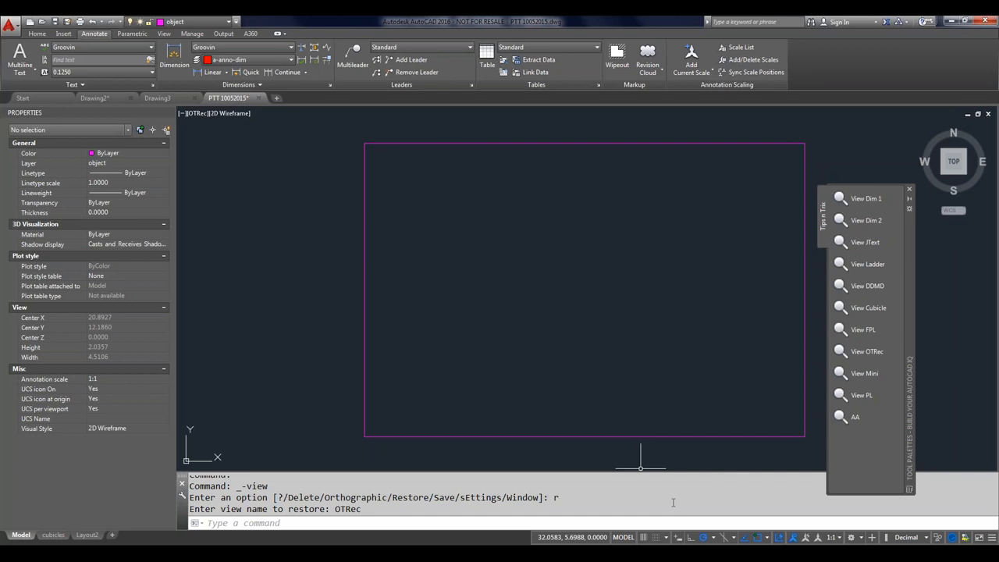
left_click(767, 537)
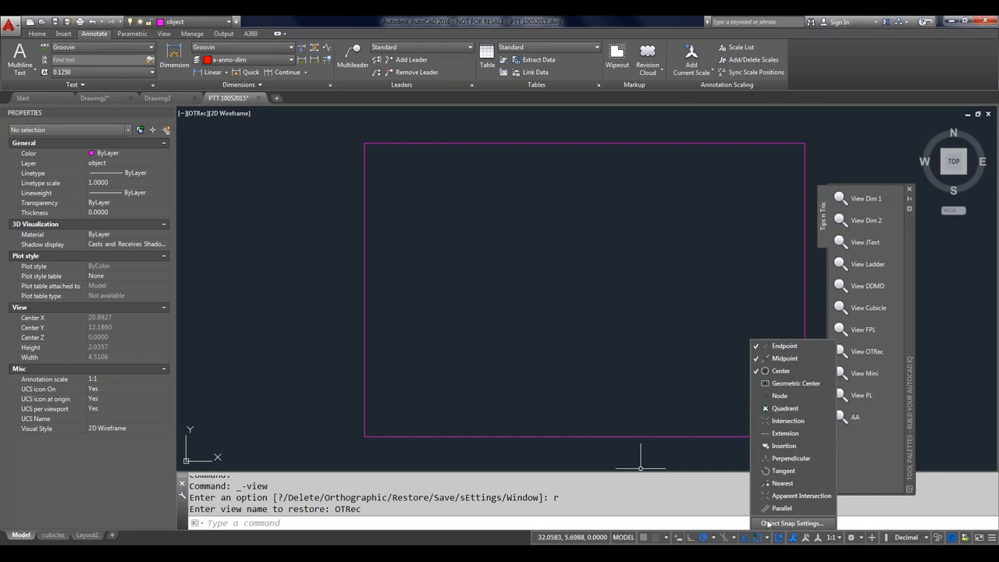
left_click(791, 523)
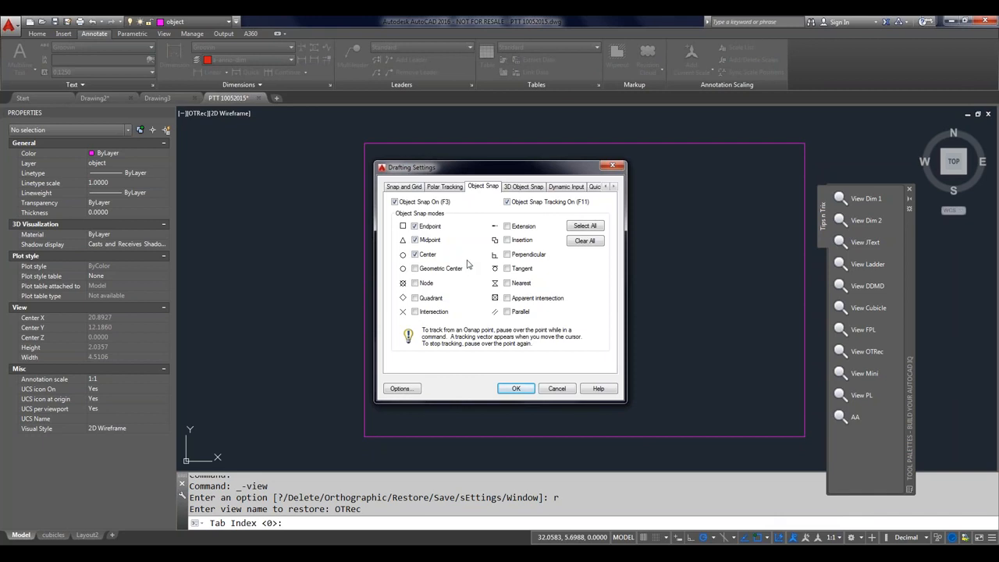
left_click(416, 268)
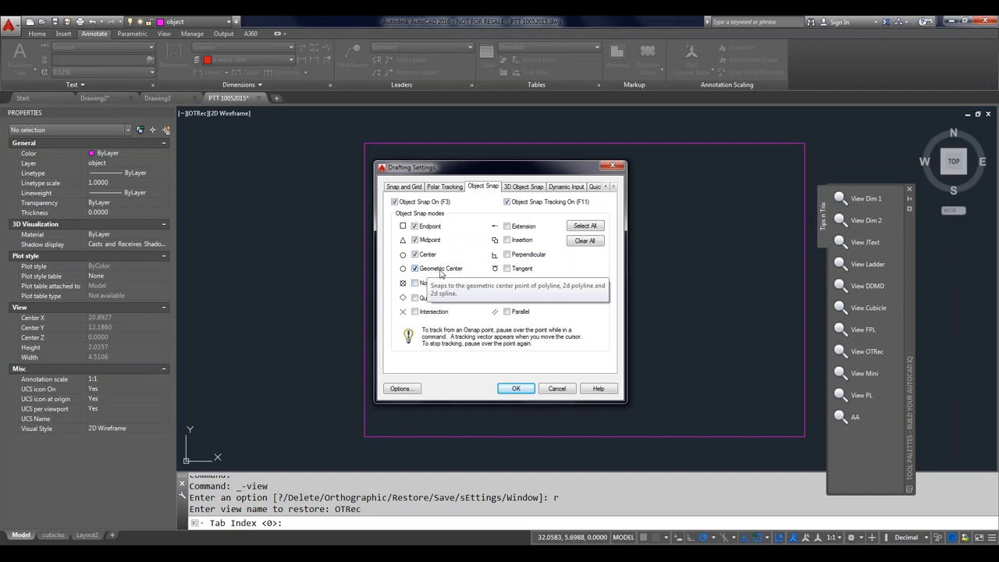
left_click(515, 390)
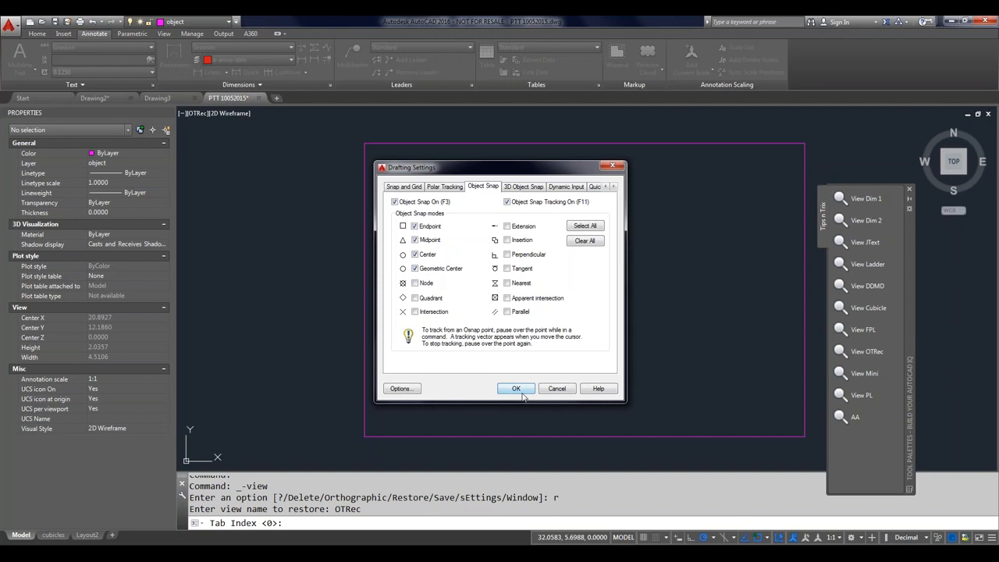
left_click(518, 390)
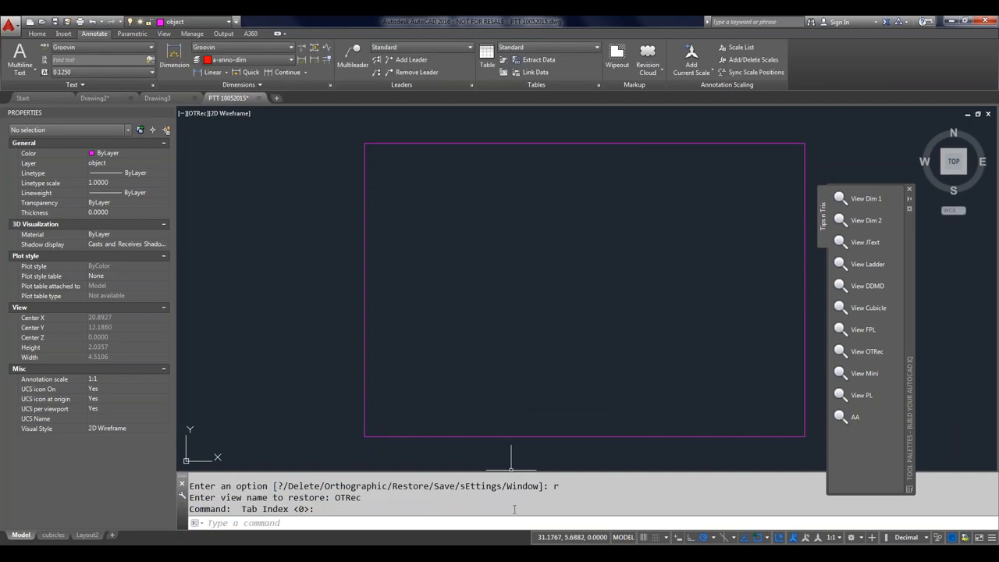
Set the OSMODE system variable to 15 and check which object snap modes it turns on in Drafting Settings.
type("osmode")
key("Return")
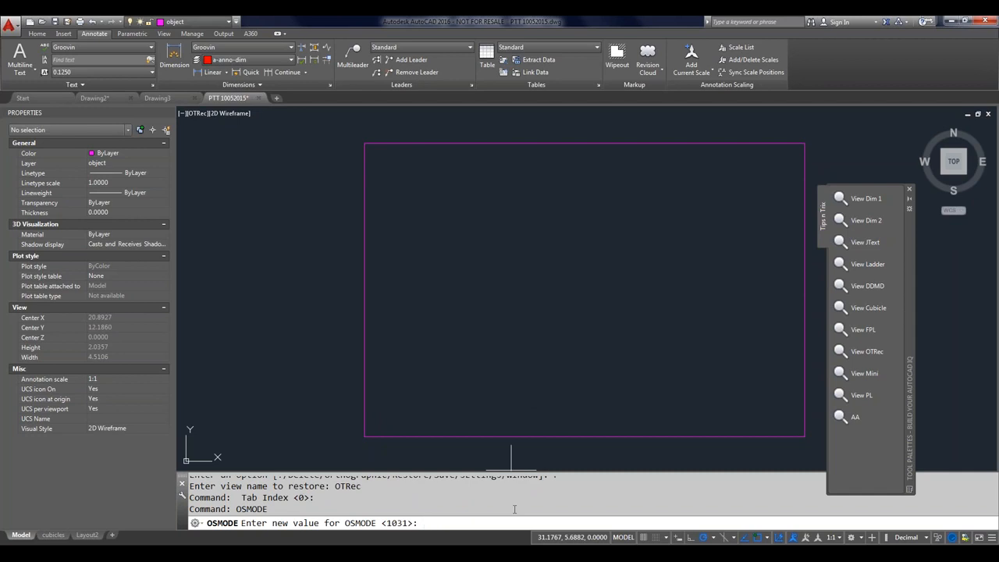
type("15")
key("Return")
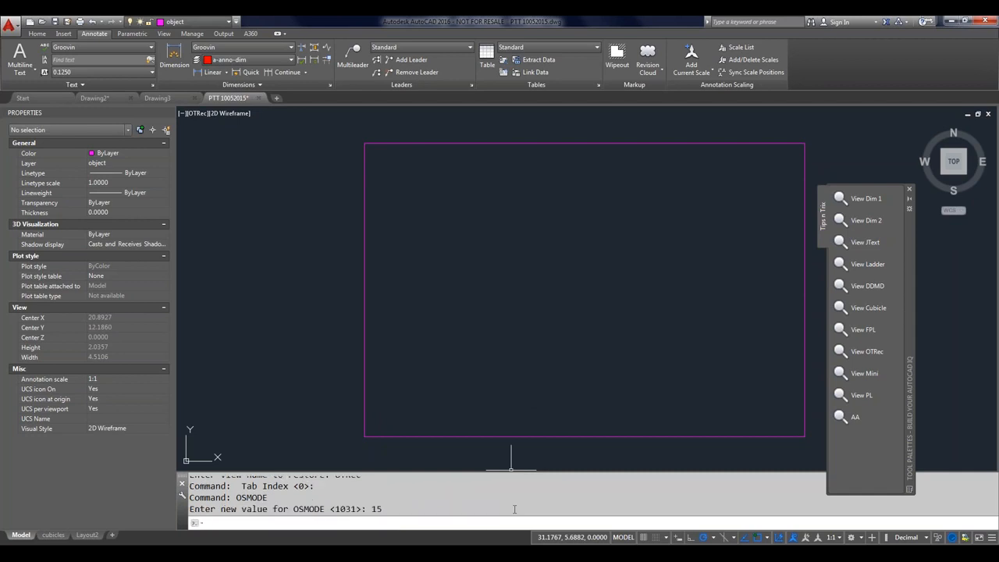
type("Os")
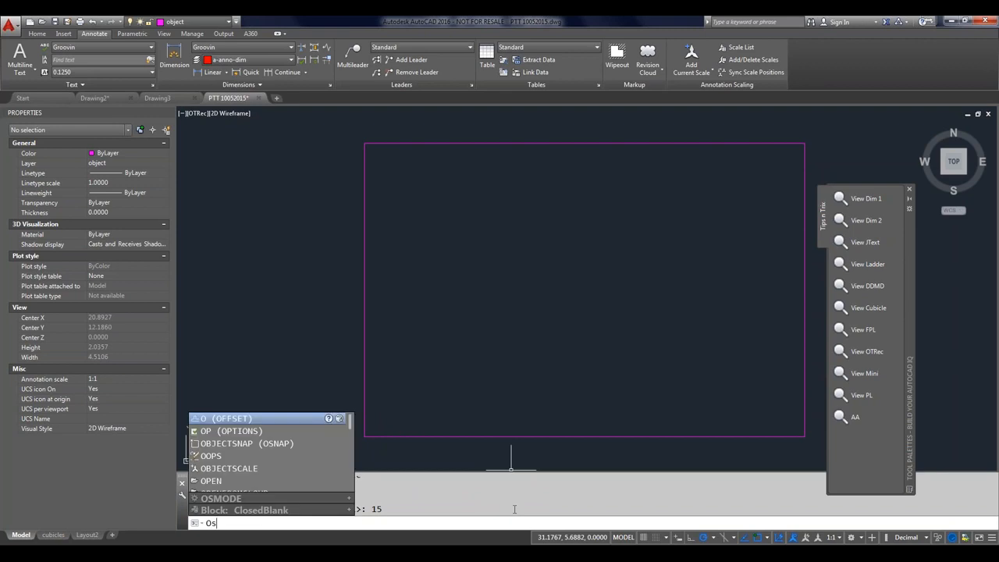
key("Return")
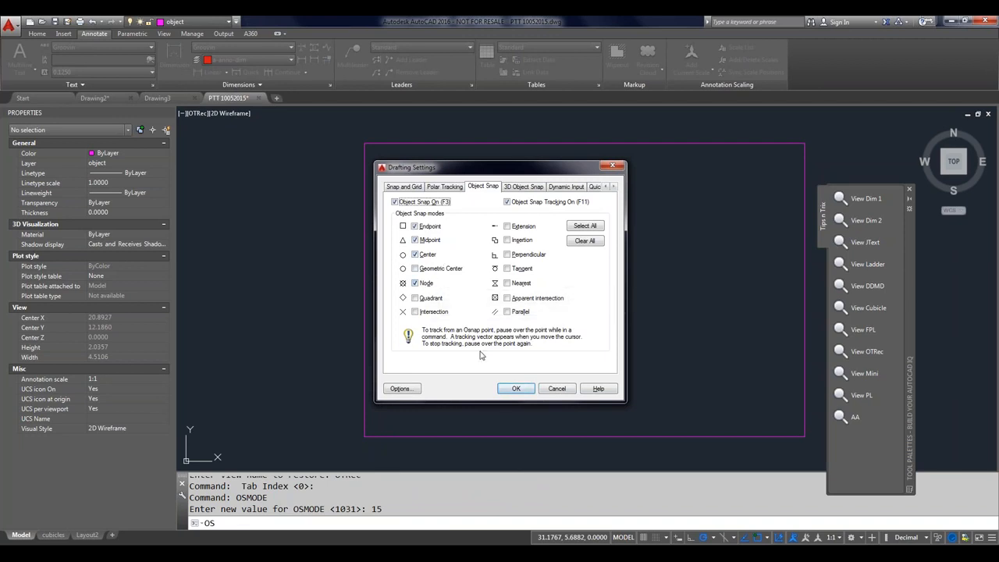
left_click(517, 396)
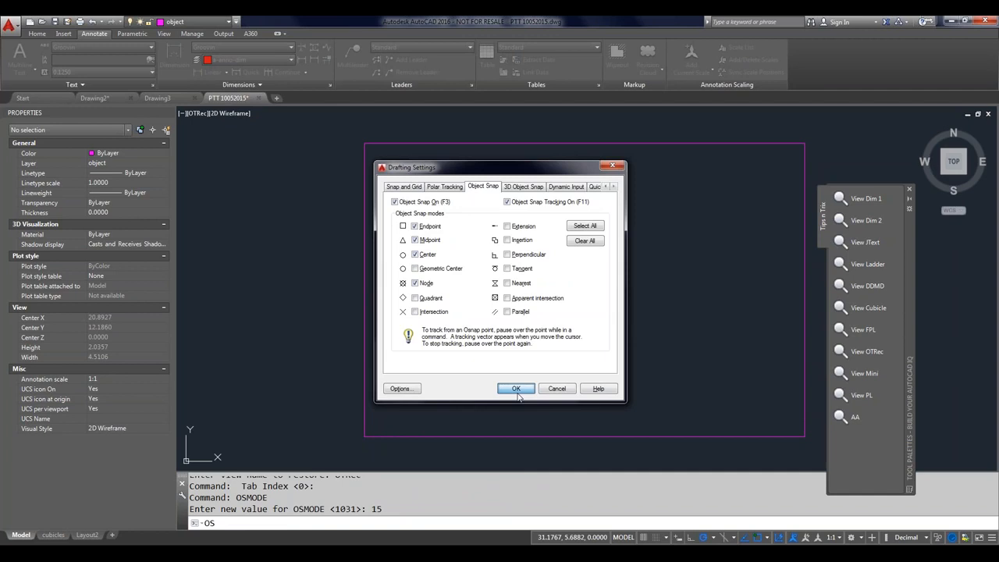
Set OSMODE to 1039, check the active object snap modes in Drafting Settings, and leave them as they are.
type("osmode")
key("Return")
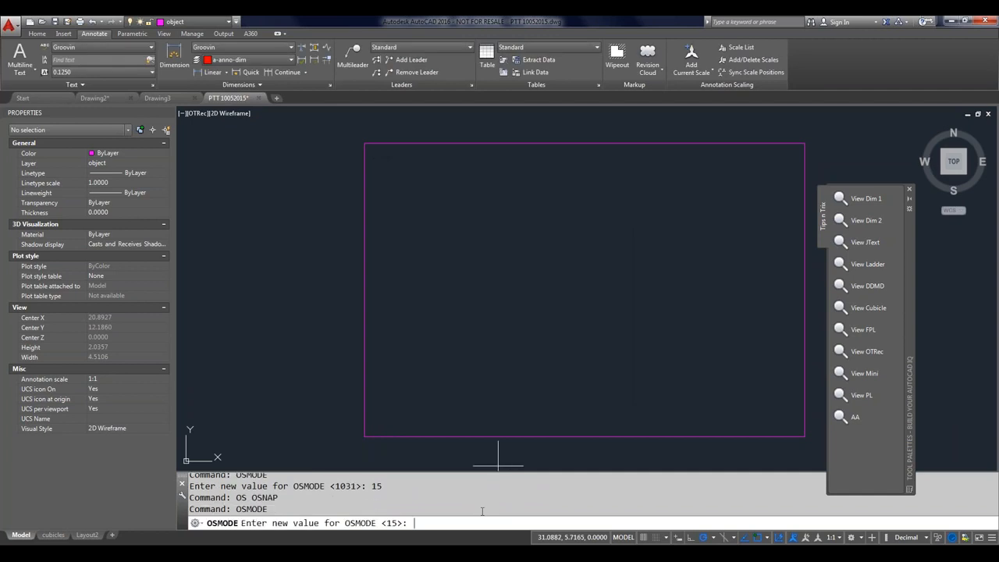
type("1039")
key("Return")
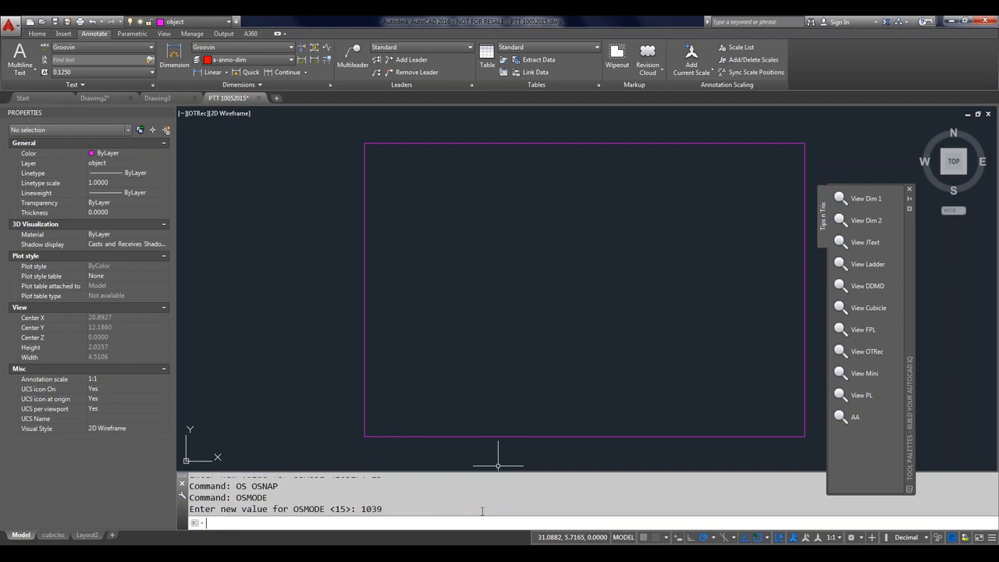
type("os")
key("Return")
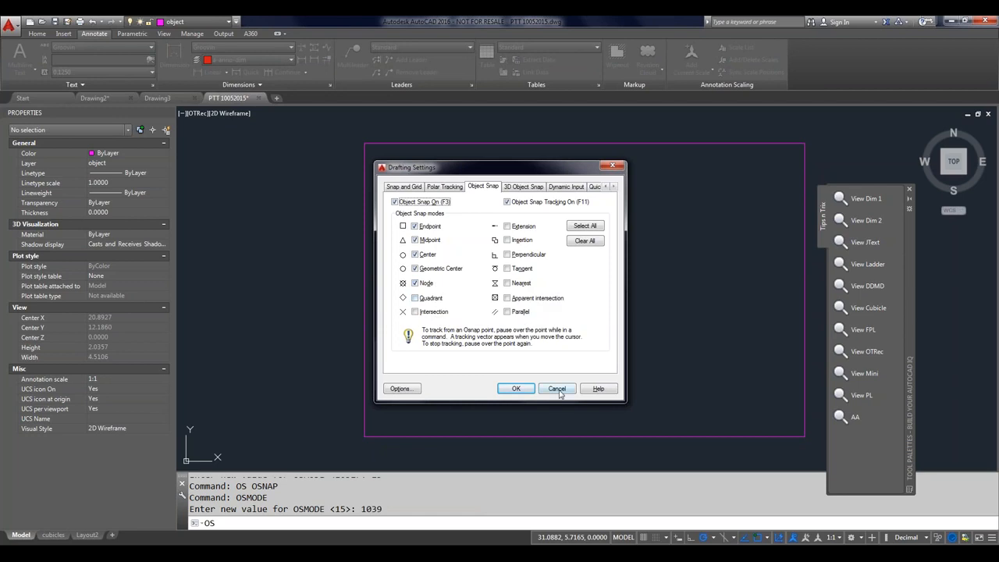
left_click_drag(558, 392, 520, 209)
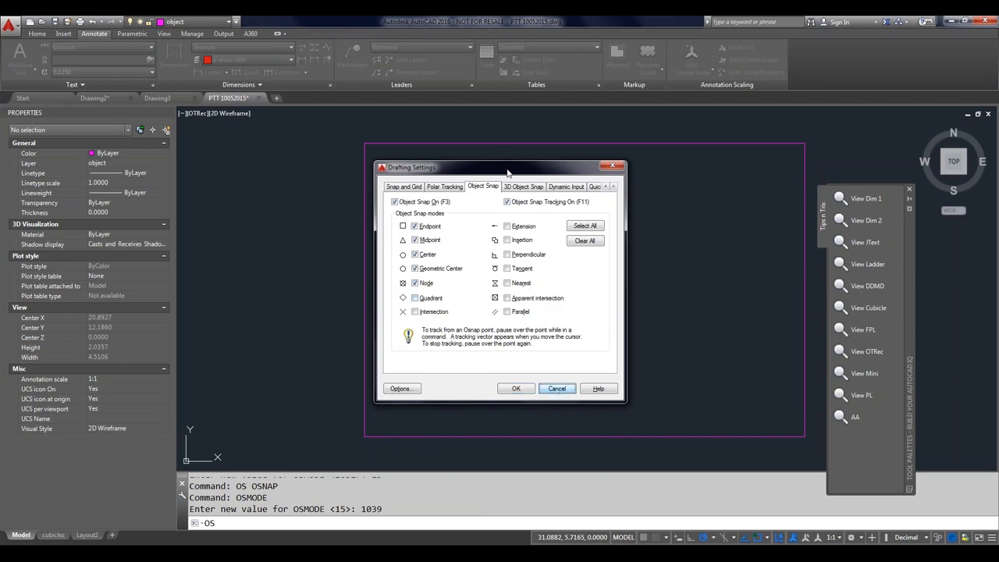
left_click(555, 389)
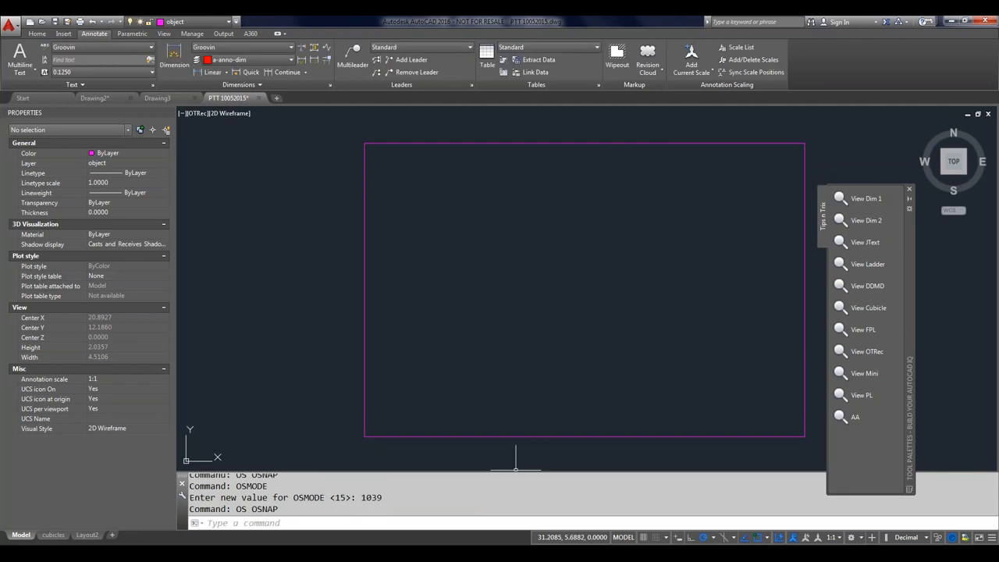
Look up OSMODE in Help, examine the bitcode values for each object snap, and leave the OSMODE value as it is.
type("OS")
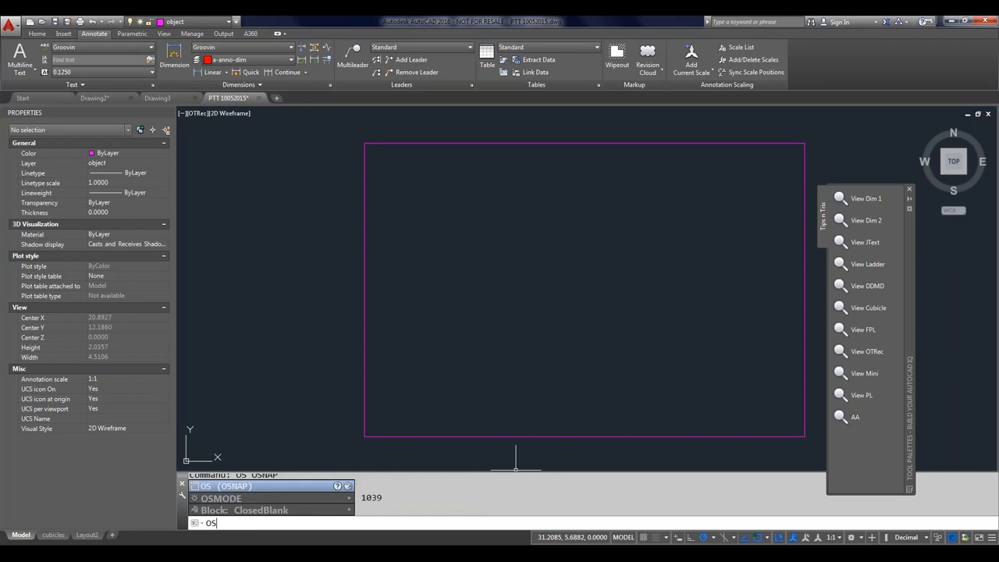
type("mode")
key("Return")
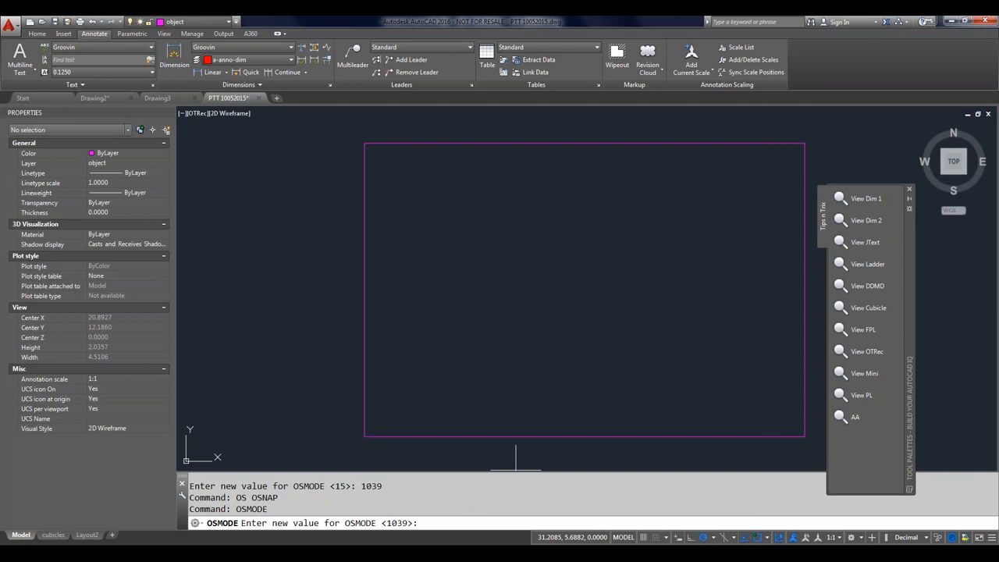
key("F1")
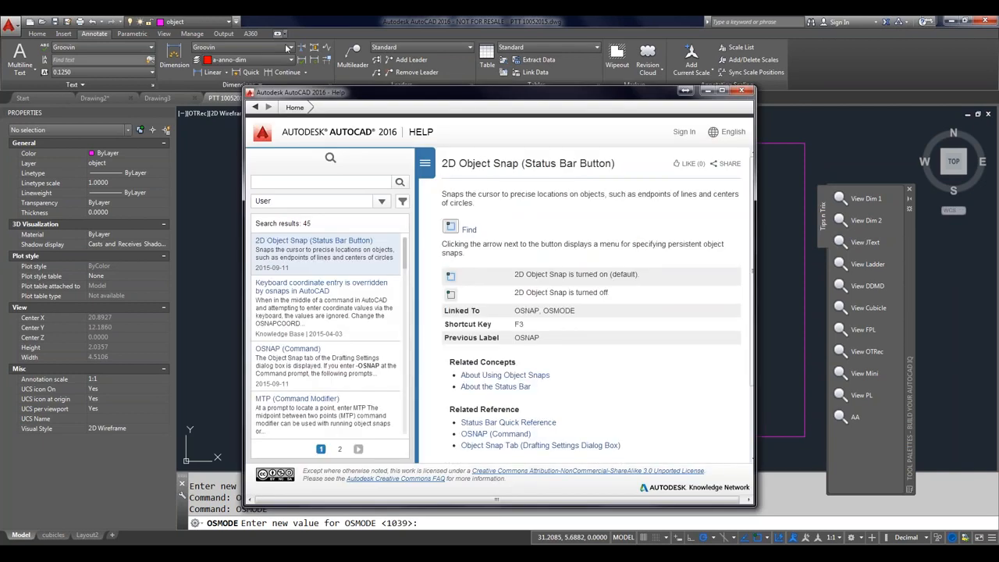
left_click(275, 179)
type("osmode")
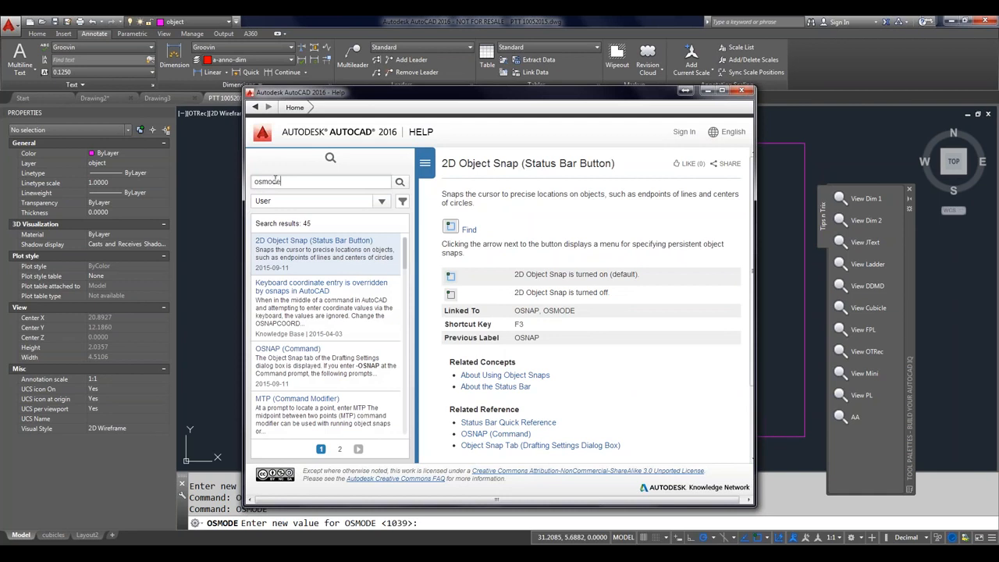
key("Return")
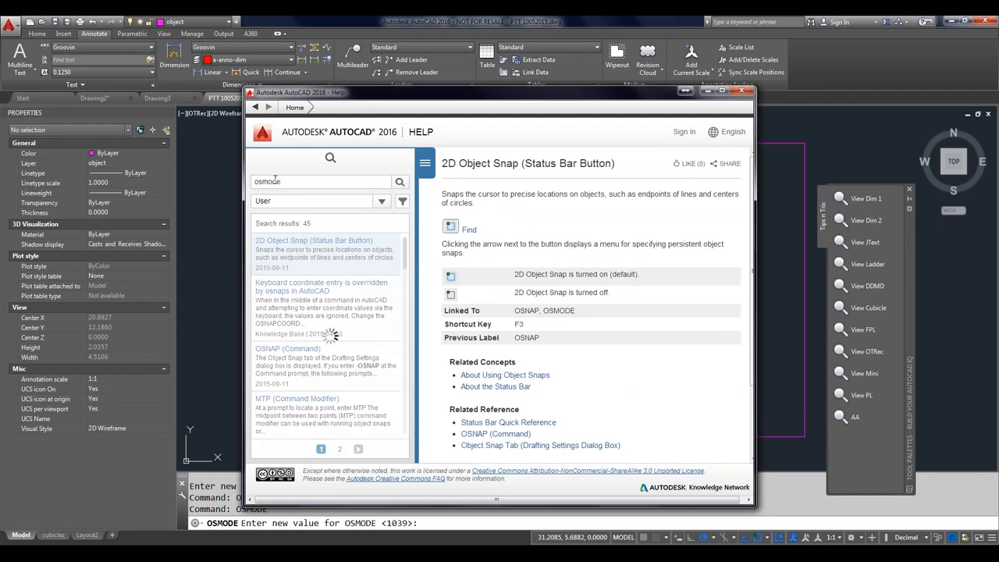
scroll(515, 332, "down", 3)
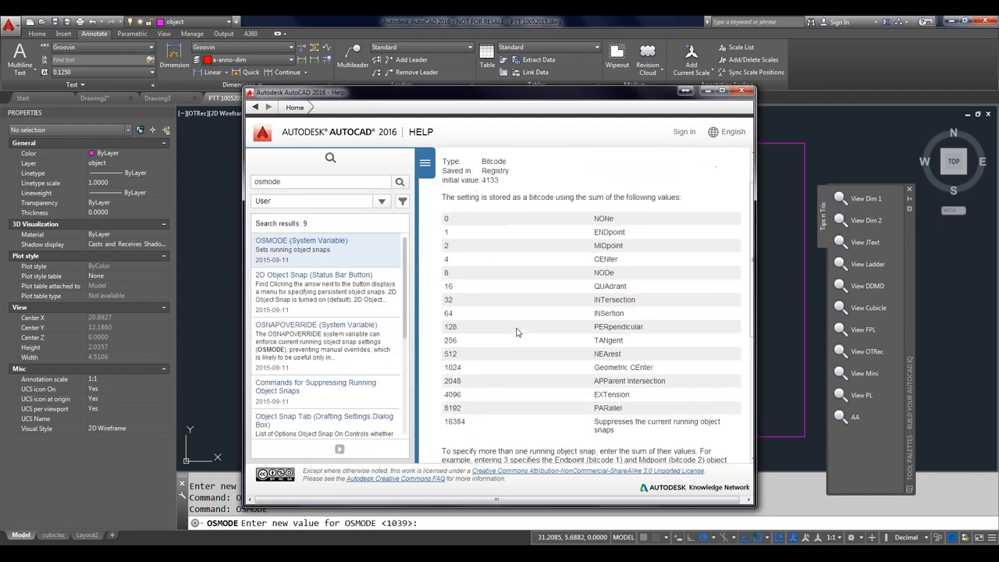
scroll(515, 333, "down", 1)
scroll(516, 332, "up", 3)
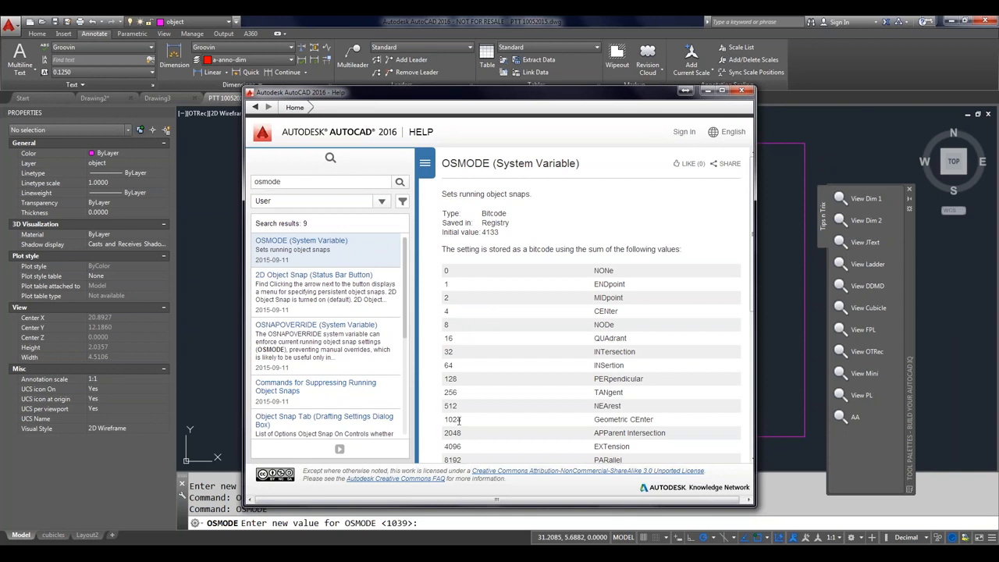
left_click(742, 90)
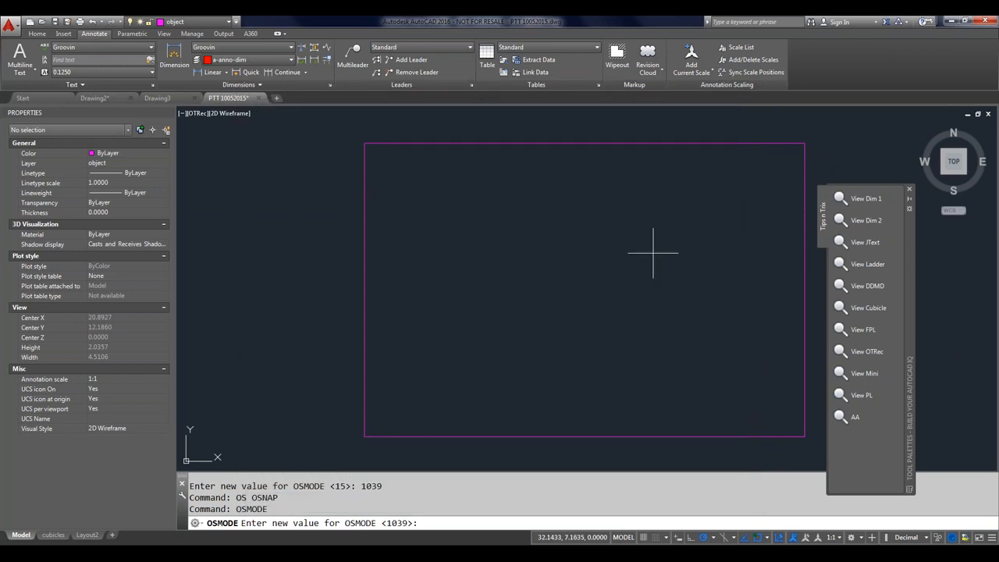
key("Return")
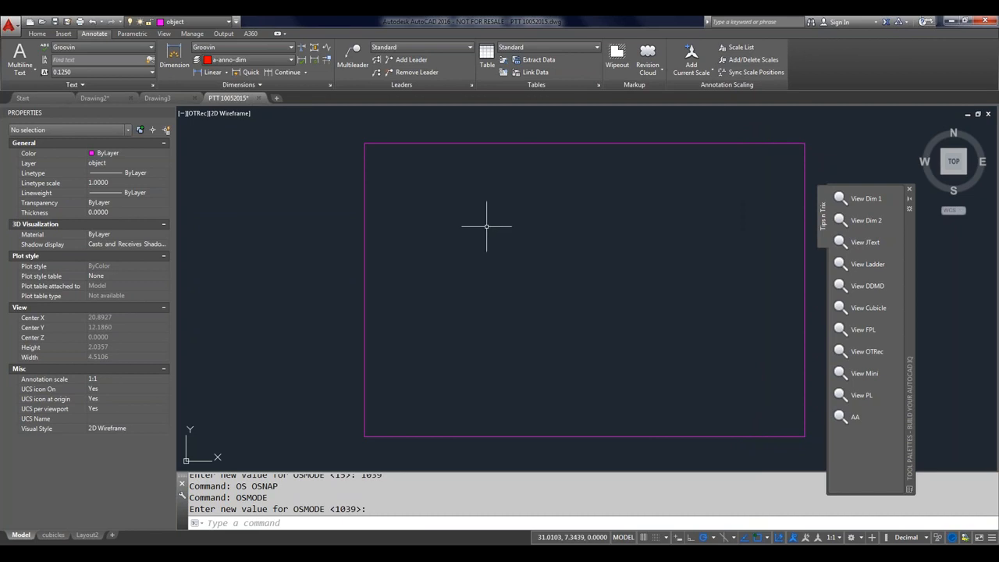
Try to draw a circle centered on the magenta rectangle's geometric center.
left_click(37, 33)
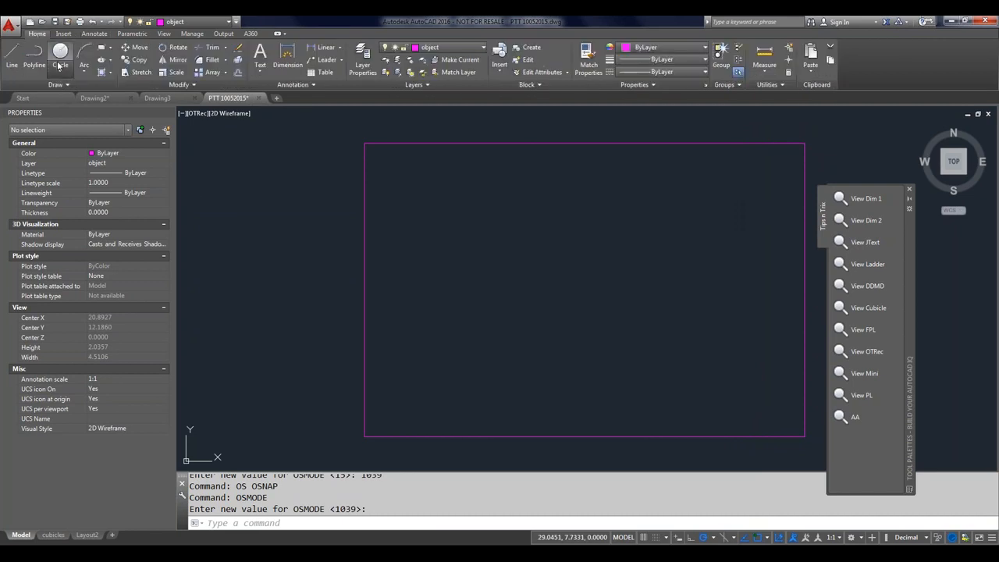
left_click(59, 67)
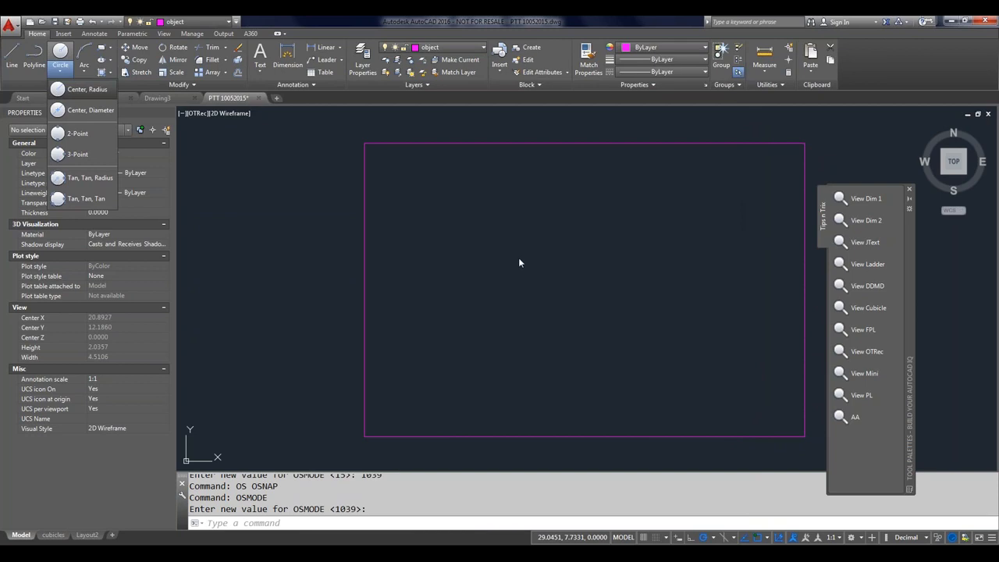
left_click(490, 301)
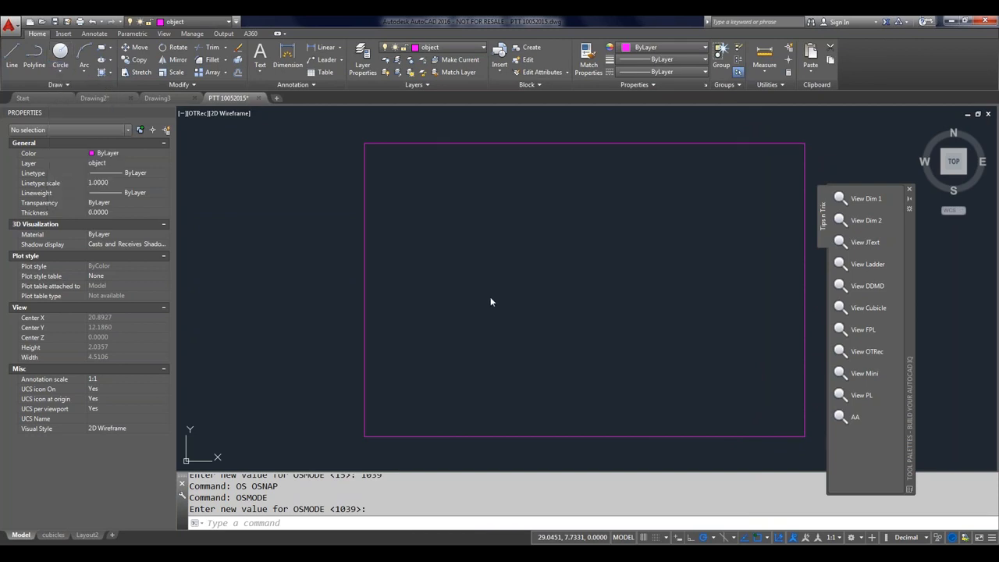
left_click(59, 51)
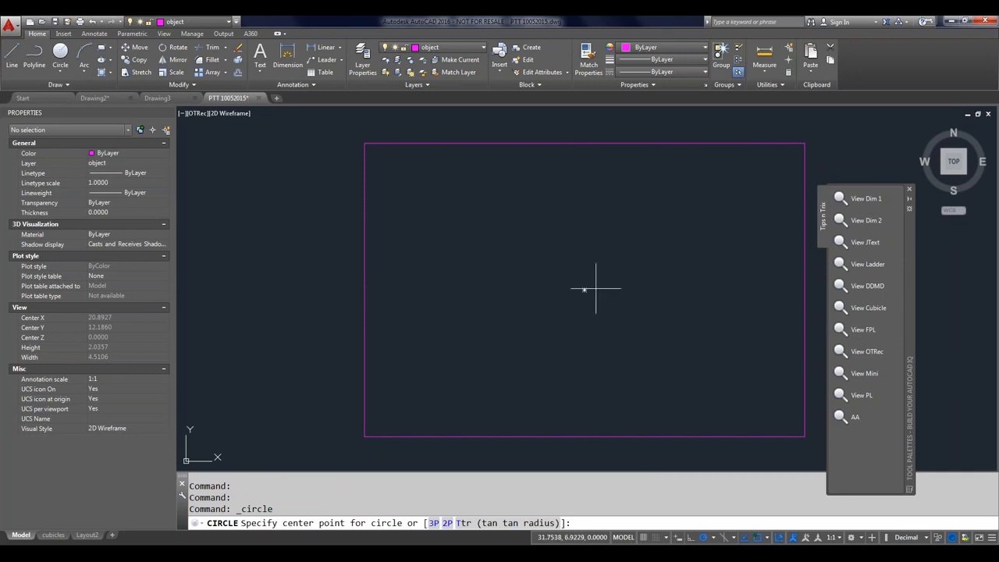
left_click(627, 225)
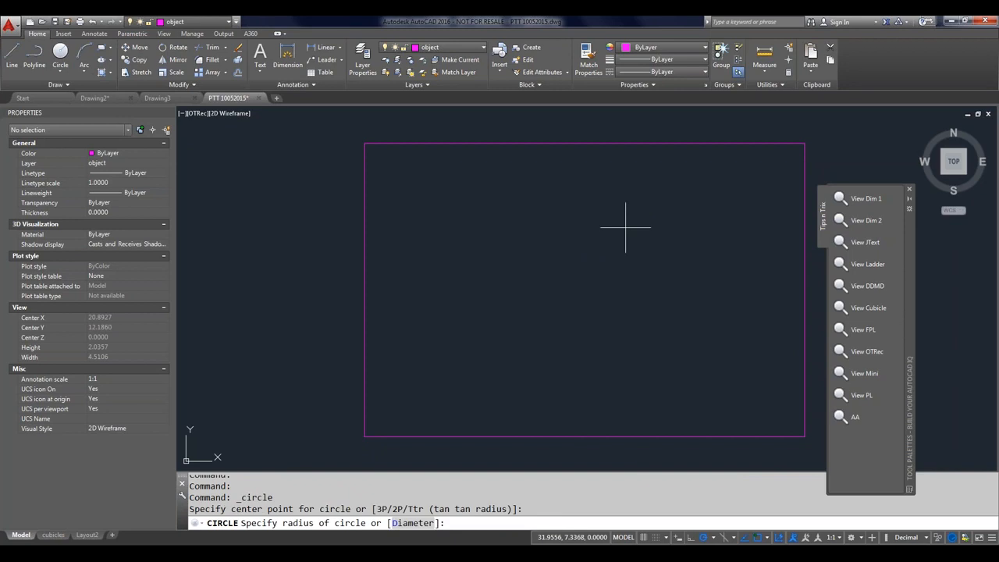
key("Escape")
key("Return")
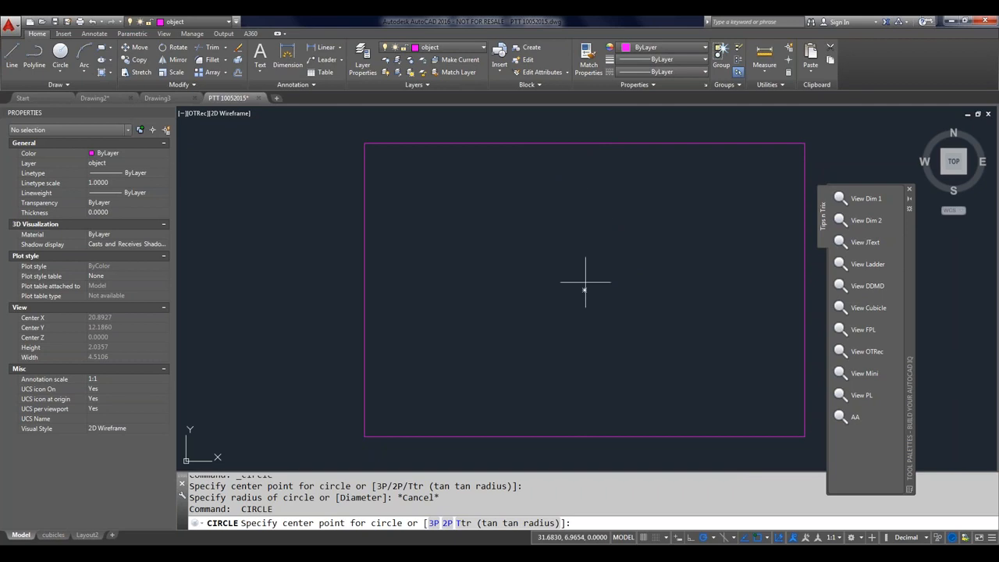
left_click(584, 290)
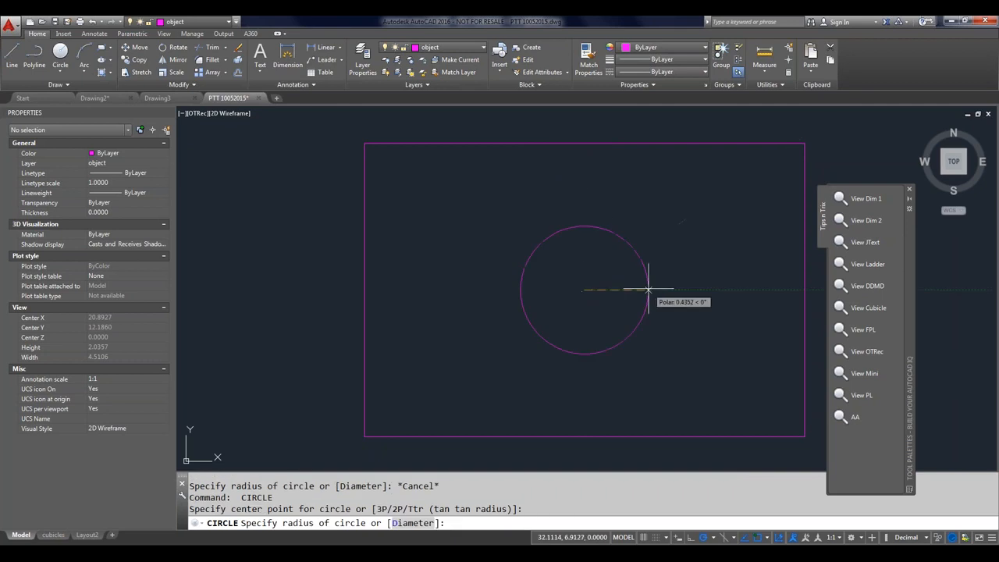
key("Escape")
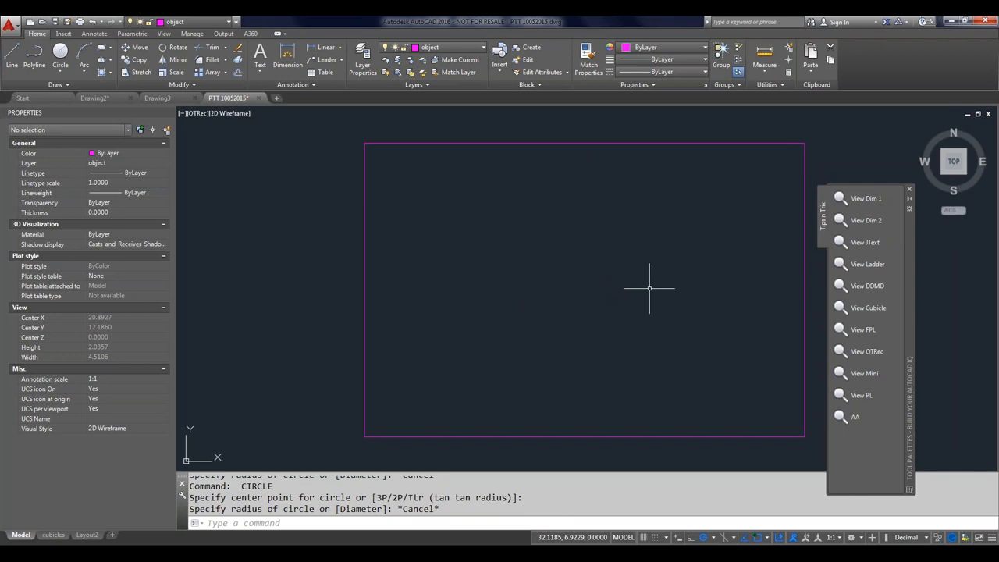
Explode the magenta rectangle into separate lines.
left_click(547, 144)
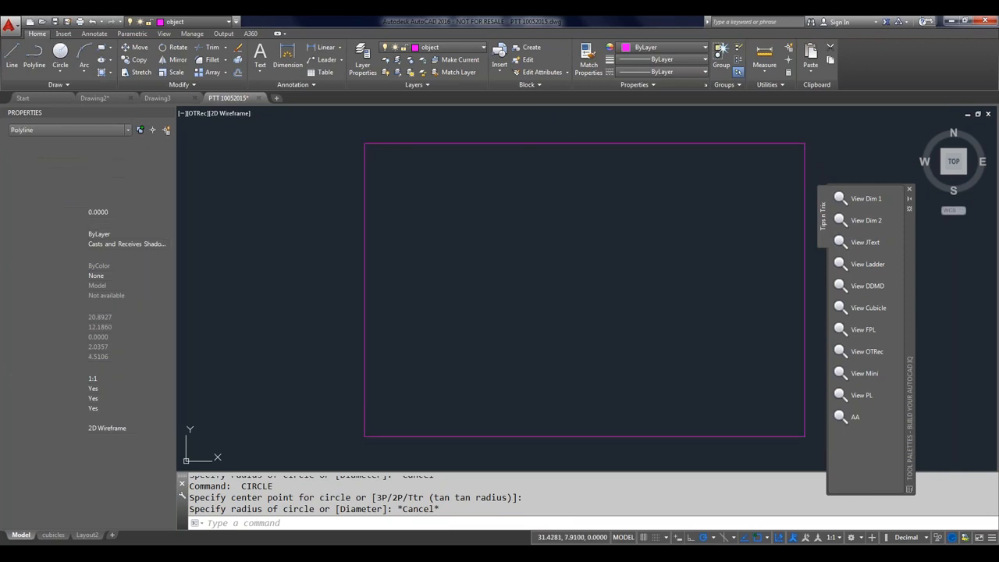
type("x")
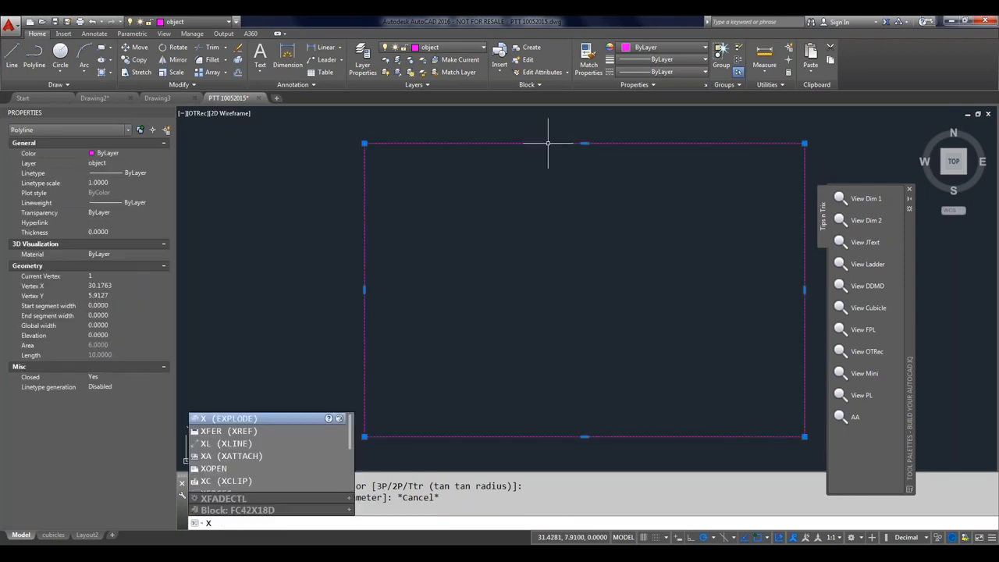
key("Return")
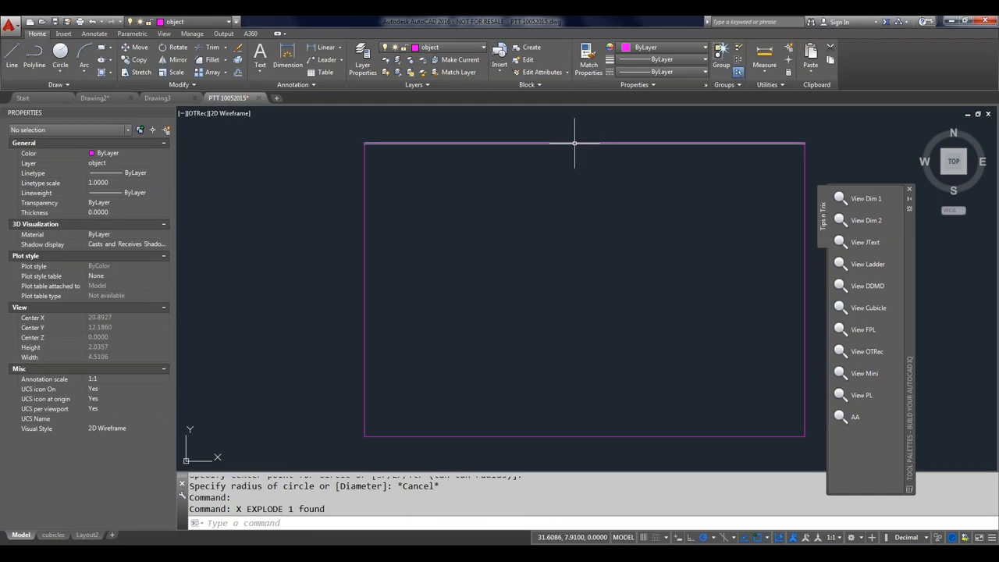
Move the rectangle's upper line up about 0.1 units and its left line a short distance outward, detaching both from the corners.
left_click(580, 142)
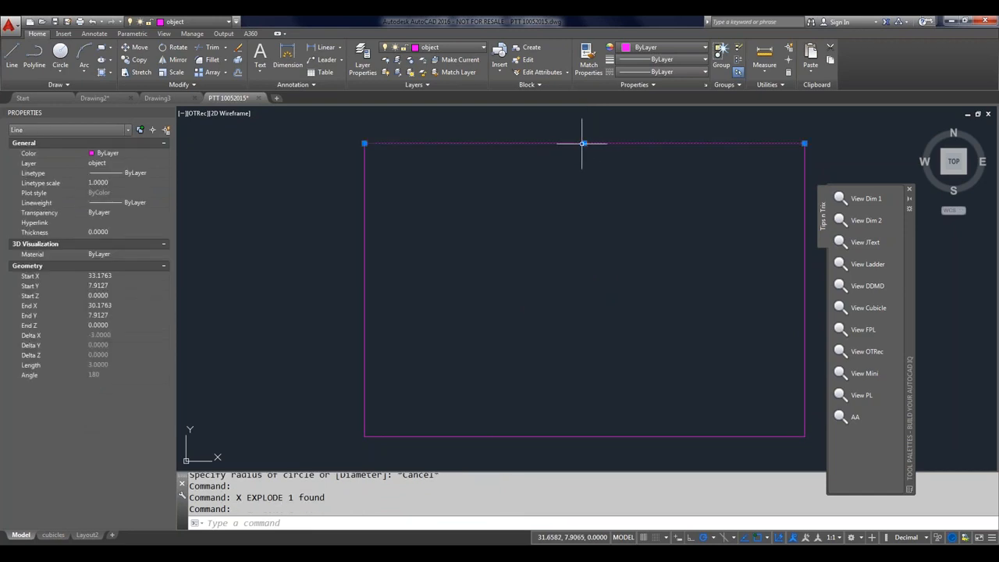
left_click(583, 143)
left_click(585, 127)
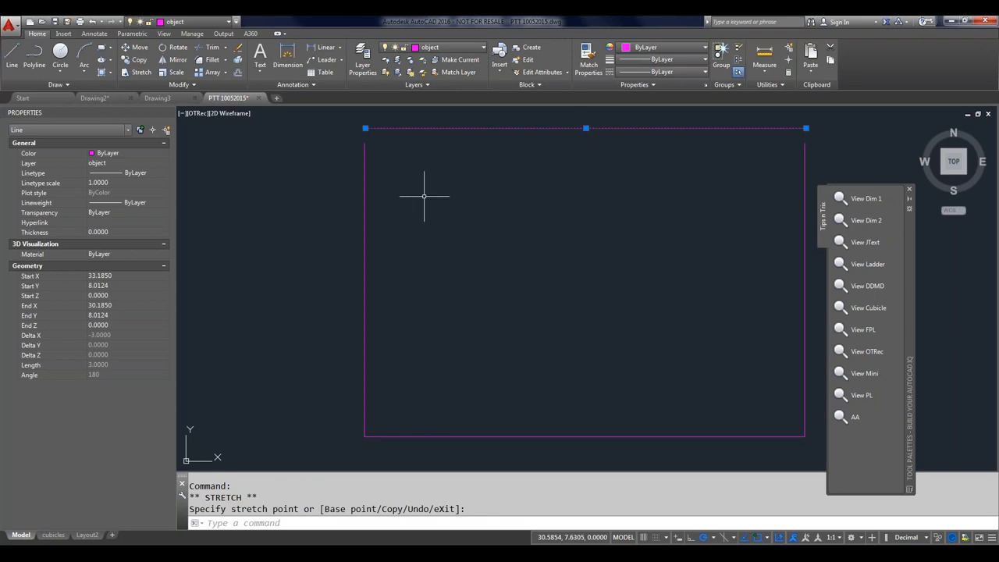
left_click(365, 212)
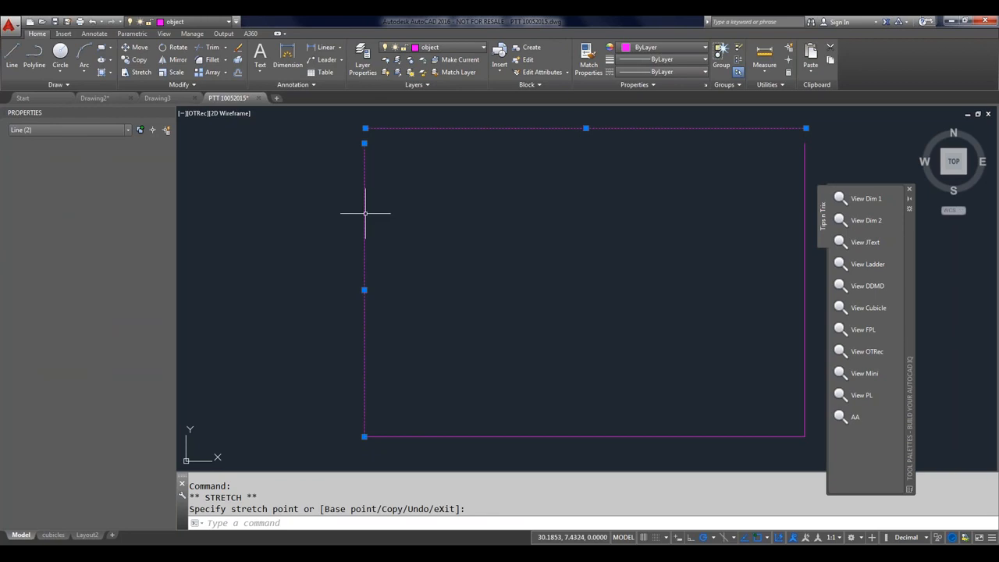
left_click(363, 290)
left_click(342, 284)
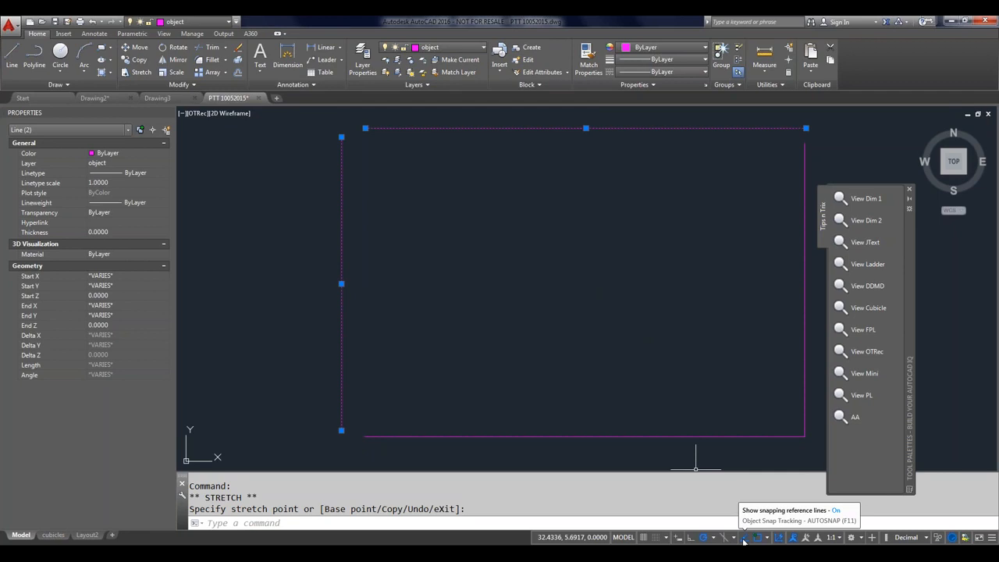
key("Escape")
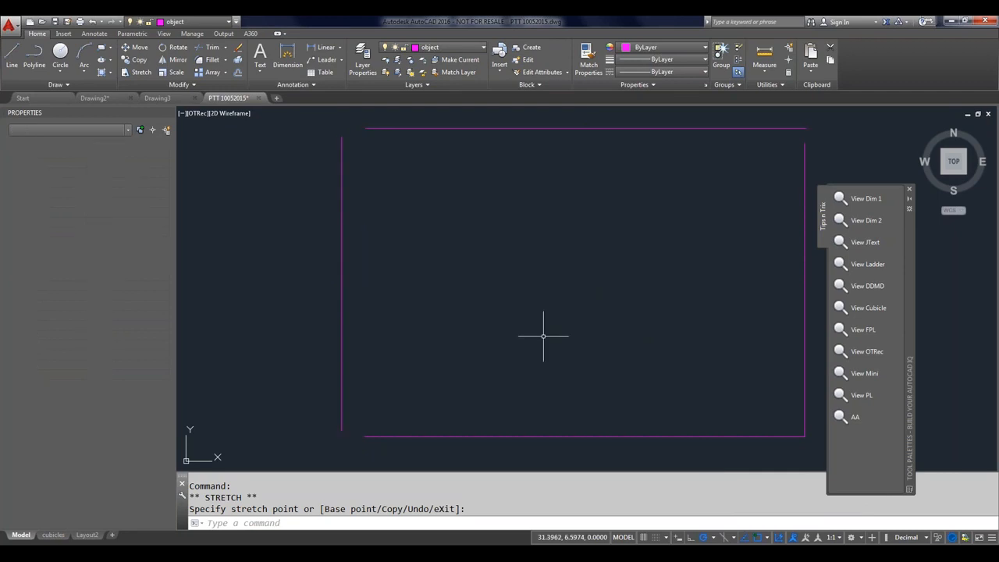
key("Return")
key("Escape")
Draw a circle with a radius of about 0.22, centered by object snap tracking from the midpoints of the displaced upper and left lines.
right_click(389, 224)
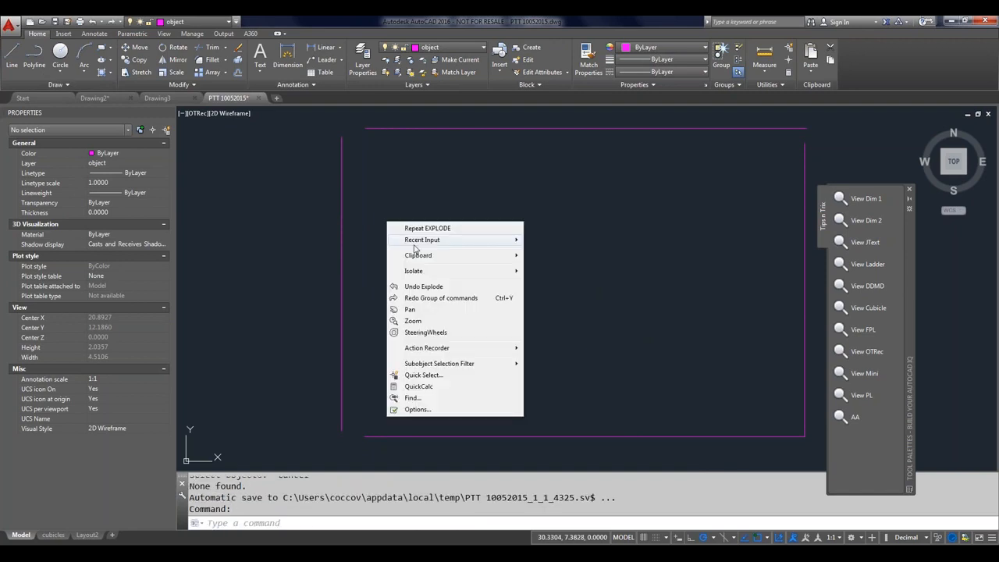
mouse_move(431, 242)
left_click(548, 250)
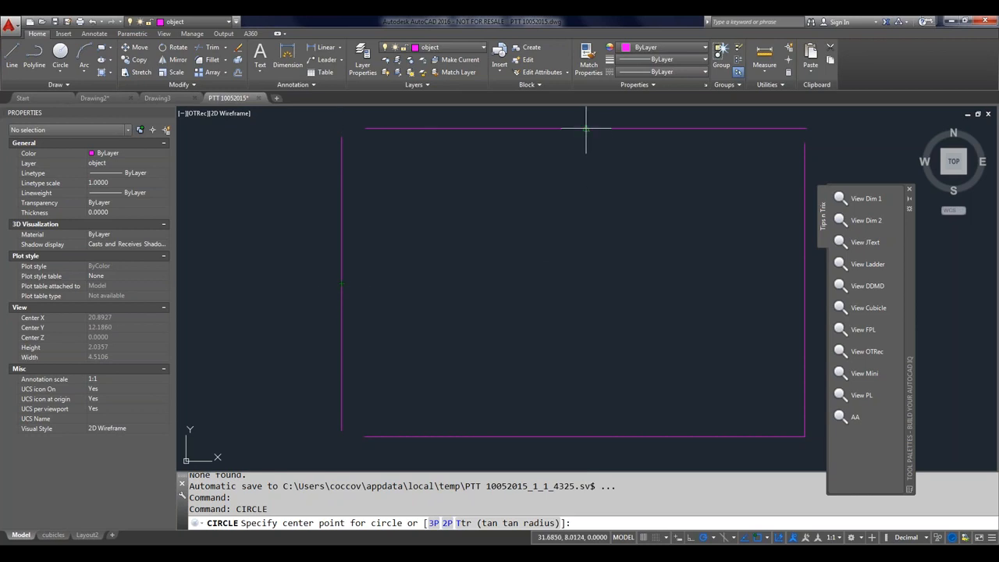
left_click(586, 282)
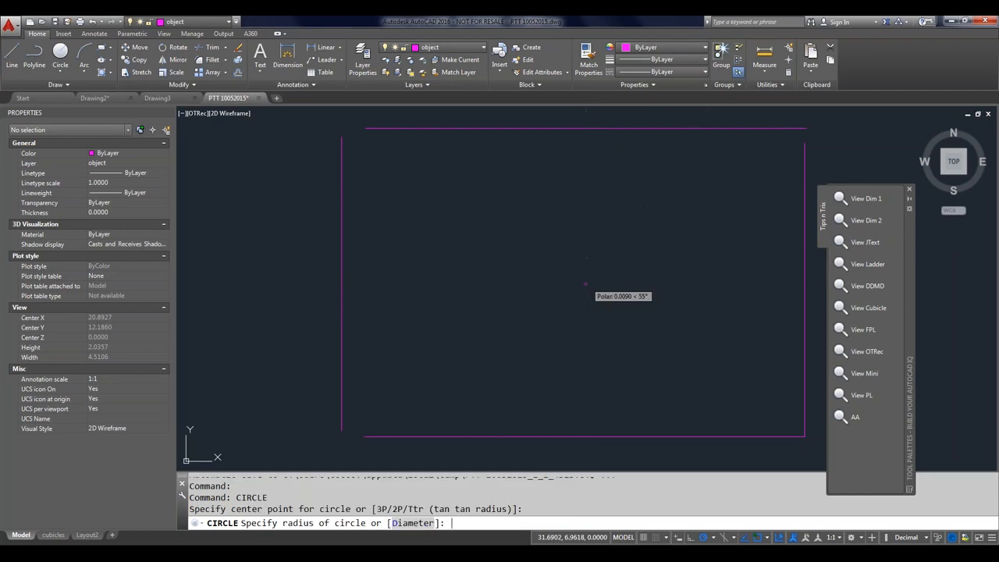
key("Return")
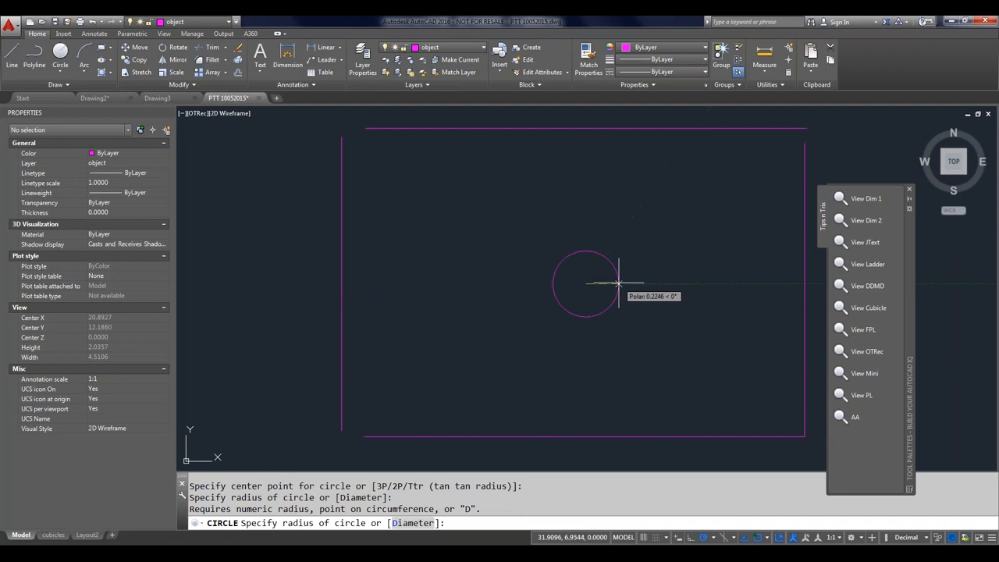
left_click(618, 284)
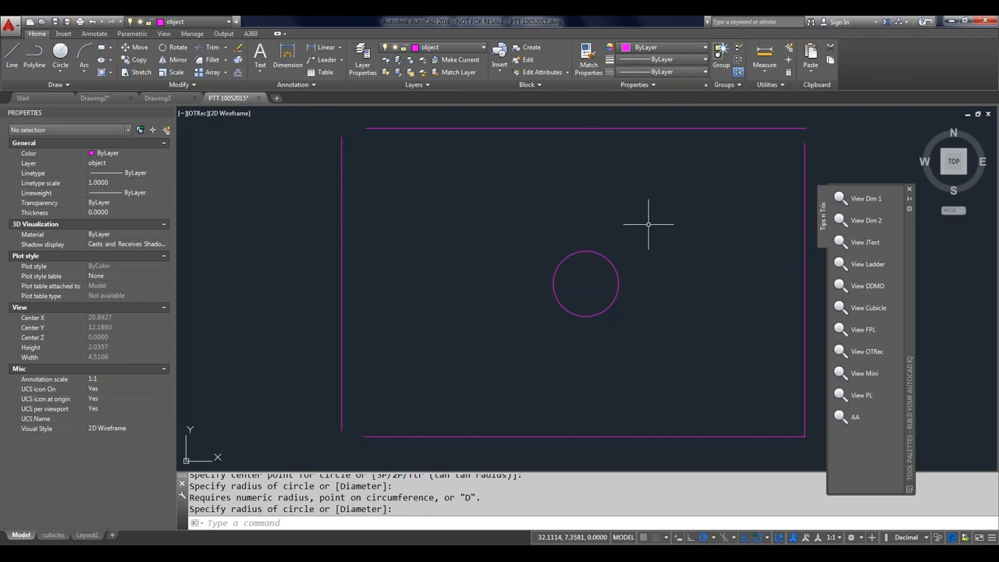
Restore the saved view mini and erase all objects in it with a crossing selection.
scroll(645, 209, "down", 2)
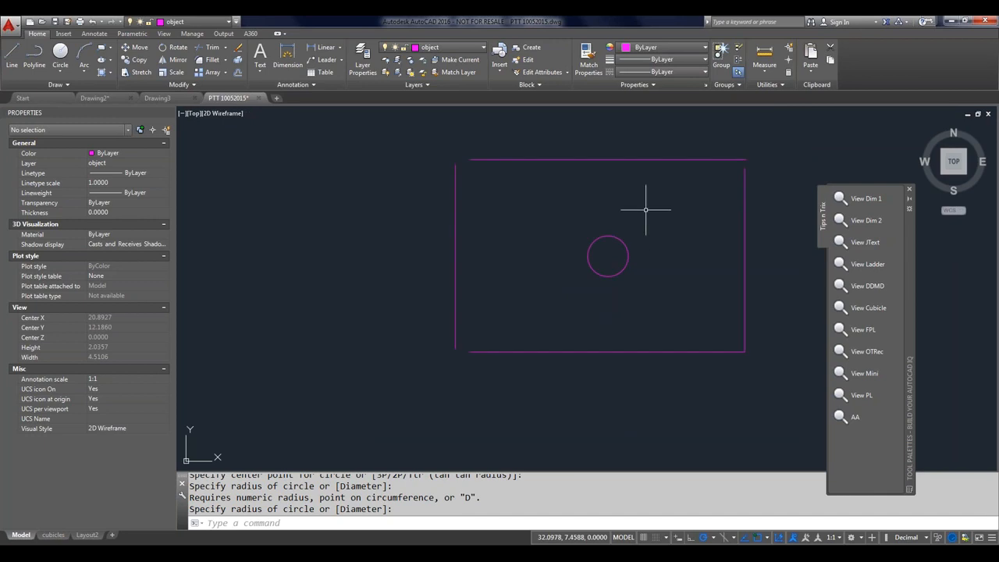
scroll(646, 210, "down", 2)
scroll(645, 209, "down", 3)
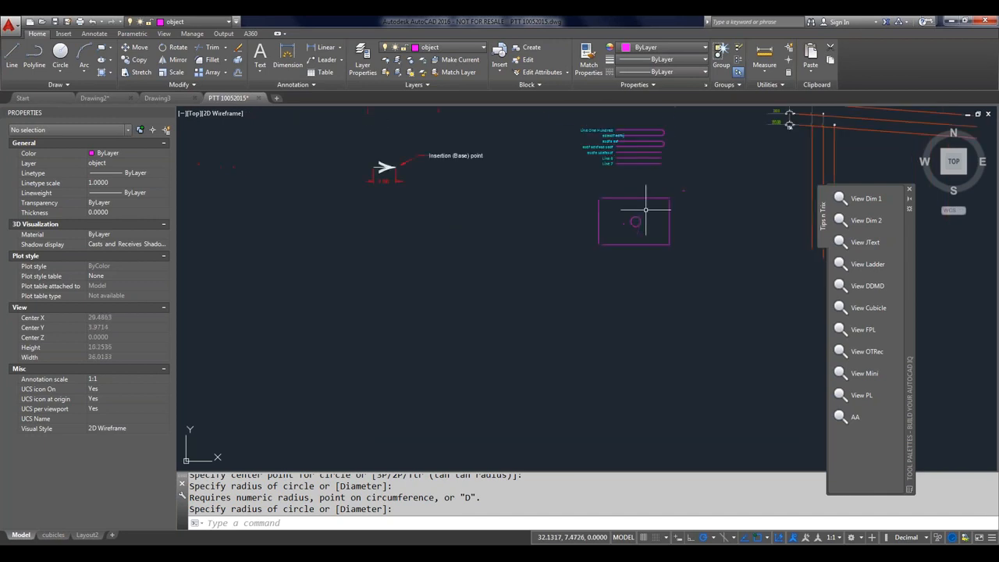
middle_click(287, 306)
middle_click(287, 306)
scroll(392, 301, "up", 2)
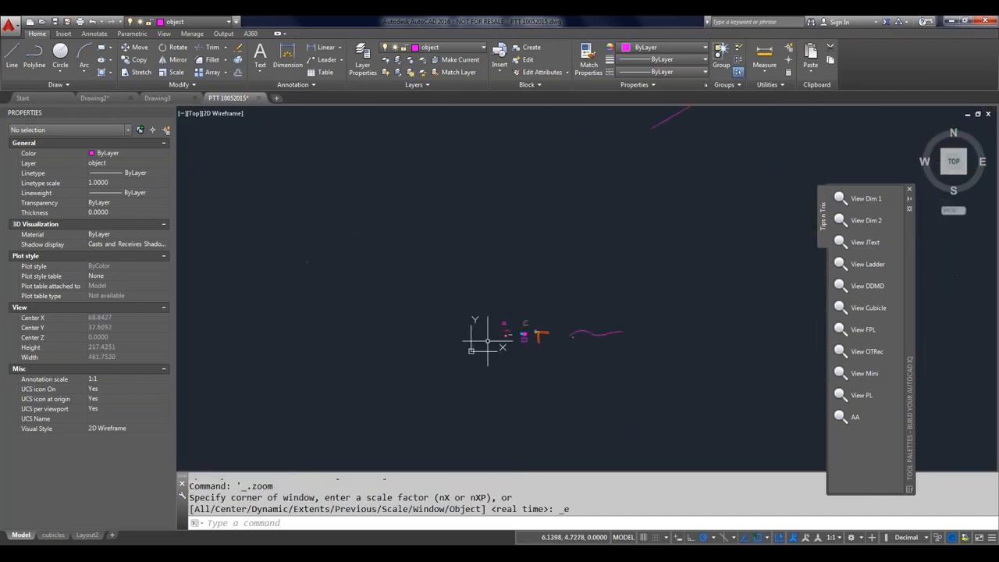
left_click(854, 373)
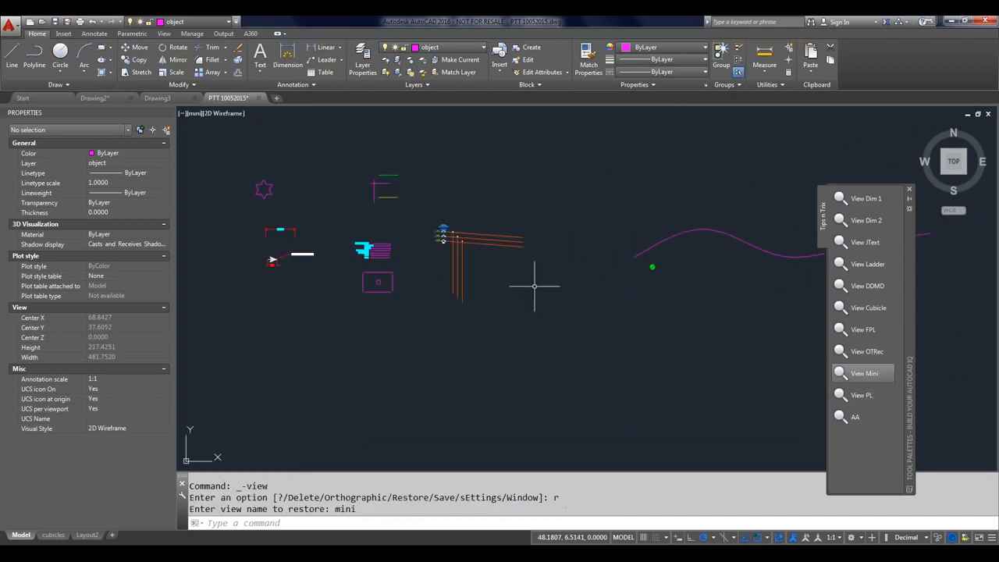
left_click(753, 132)
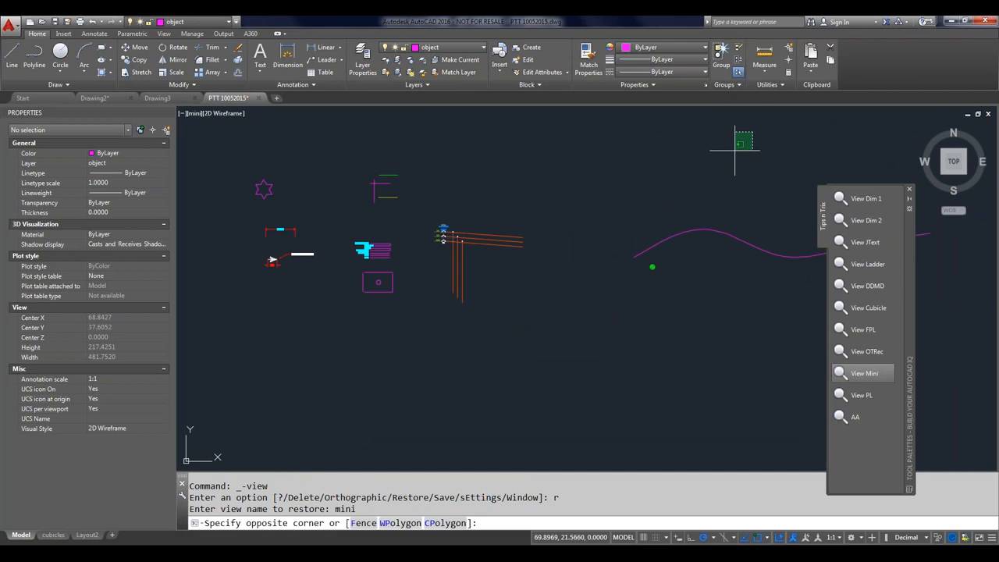
left_click(198, 316)
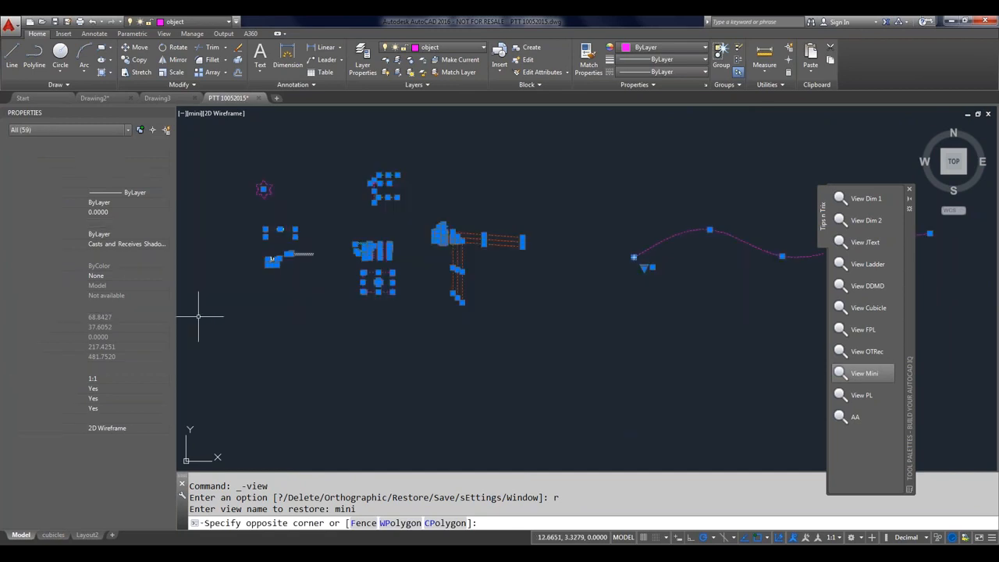
type("e")
key("Return")
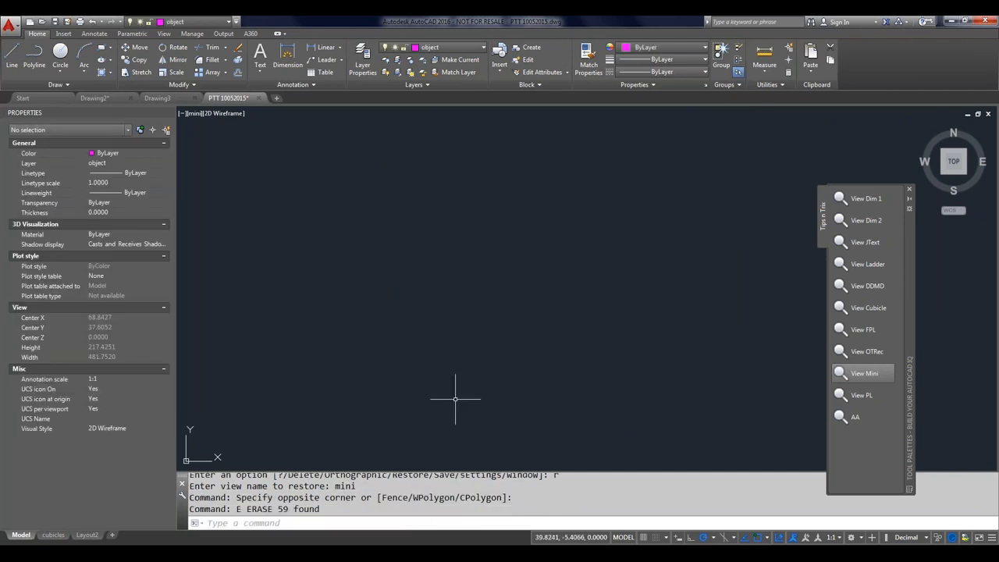
Draw five circles scattered across the empty view, the first four with radii of about 2.07, 2.12, 3.08 and 3.59.
type("c")
key("Return")
left_click(356, 286)
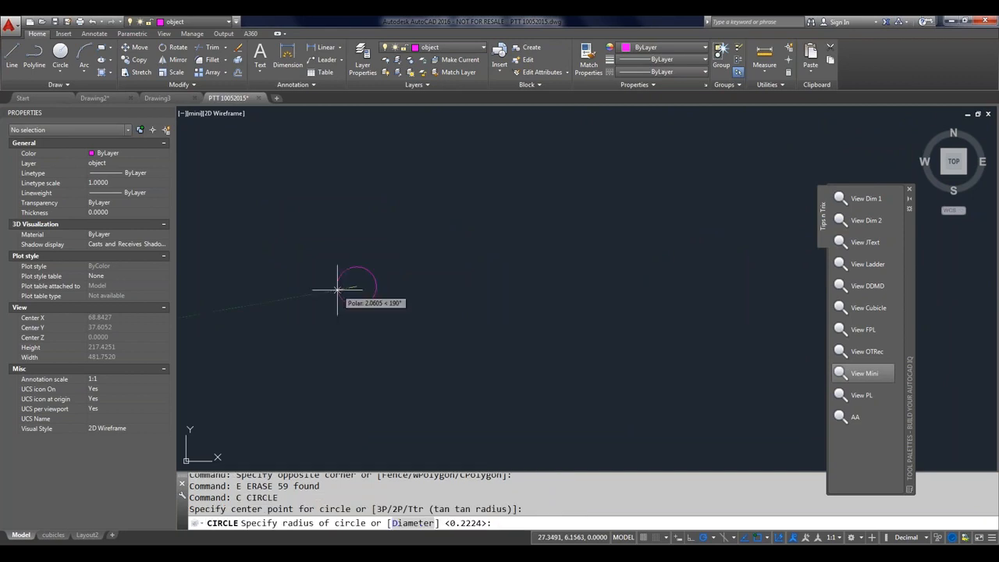
key("Return")
left_click(451, 264)
key("Return")
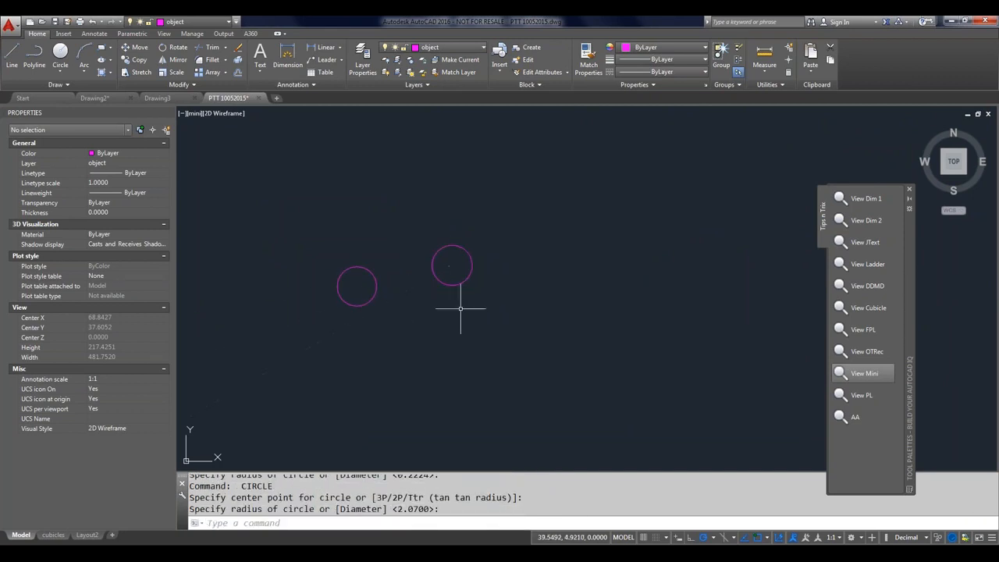
key("Return")
left_click(502, 338)
left_click(473, 337)
key("Return")
left_click(688, 251)
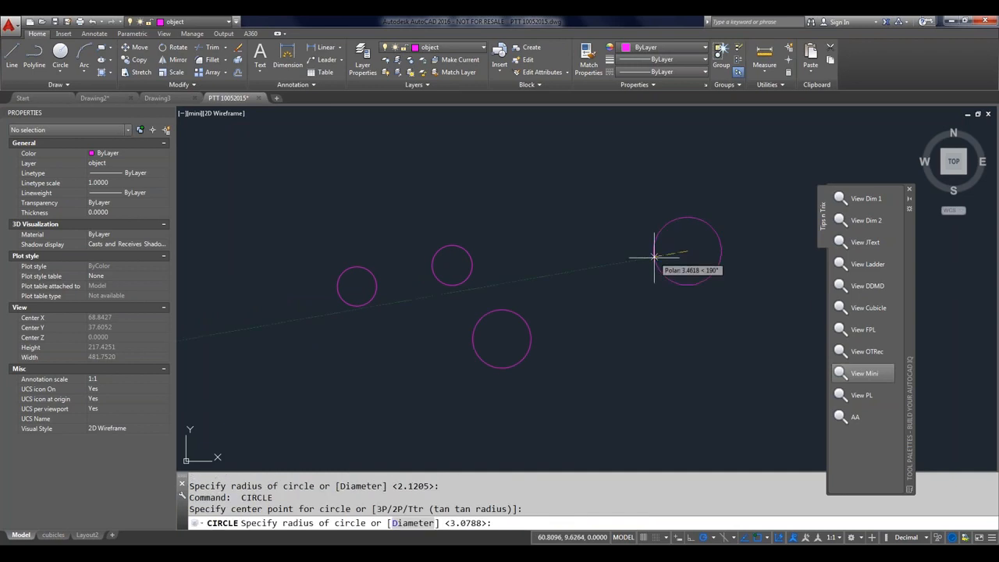
left_click(654, 256)
key("Return")
left_click(567, 223)
left_click(542, 246)
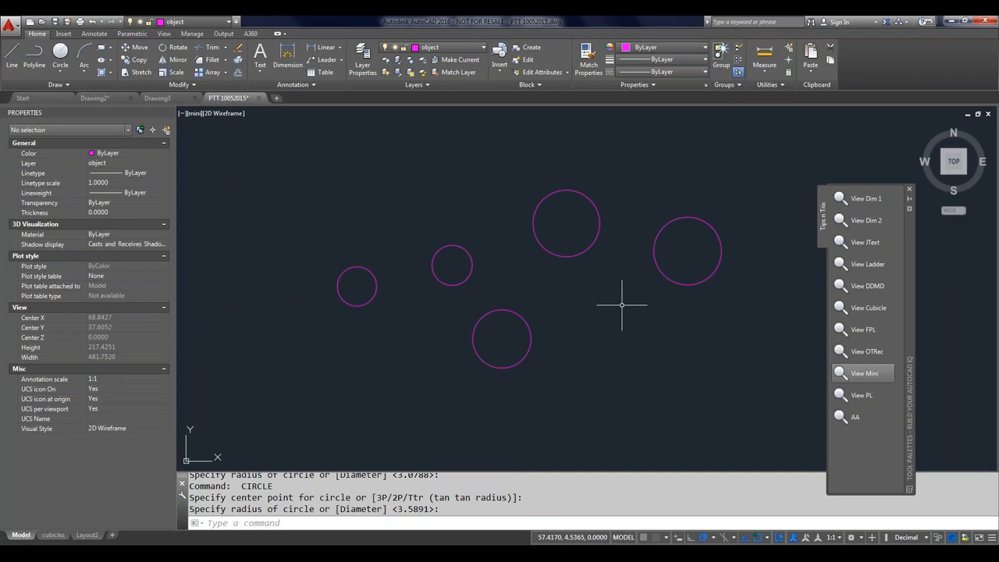
Bring back the erased objects with the OOPS command and delete the five new circles.
type("oops")
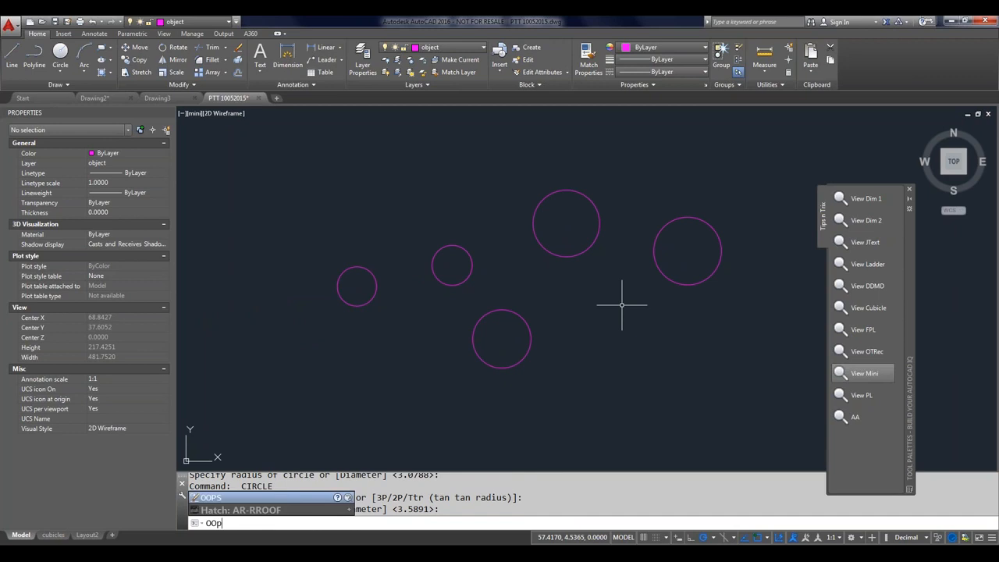
key("Return")
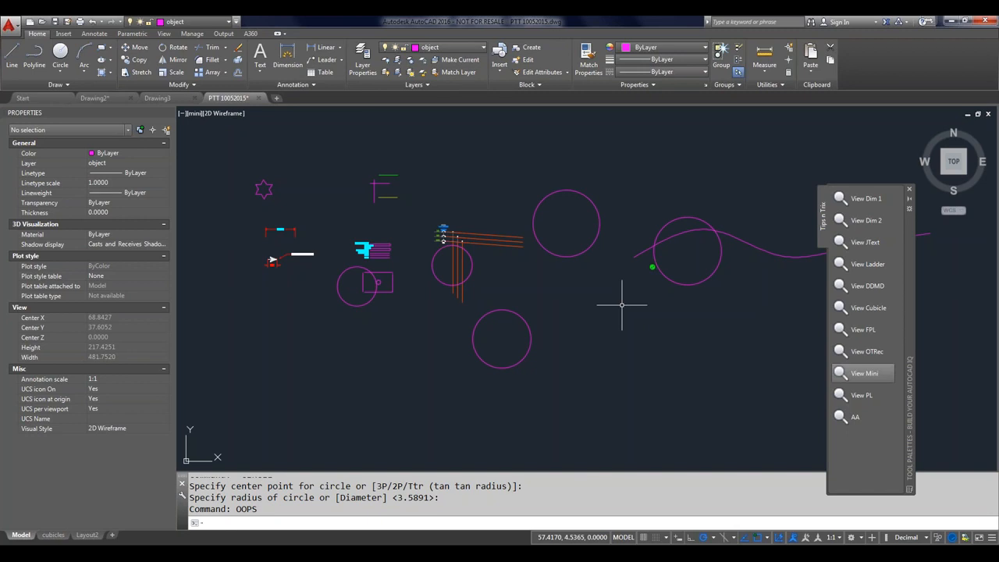
left_click(680, 283)
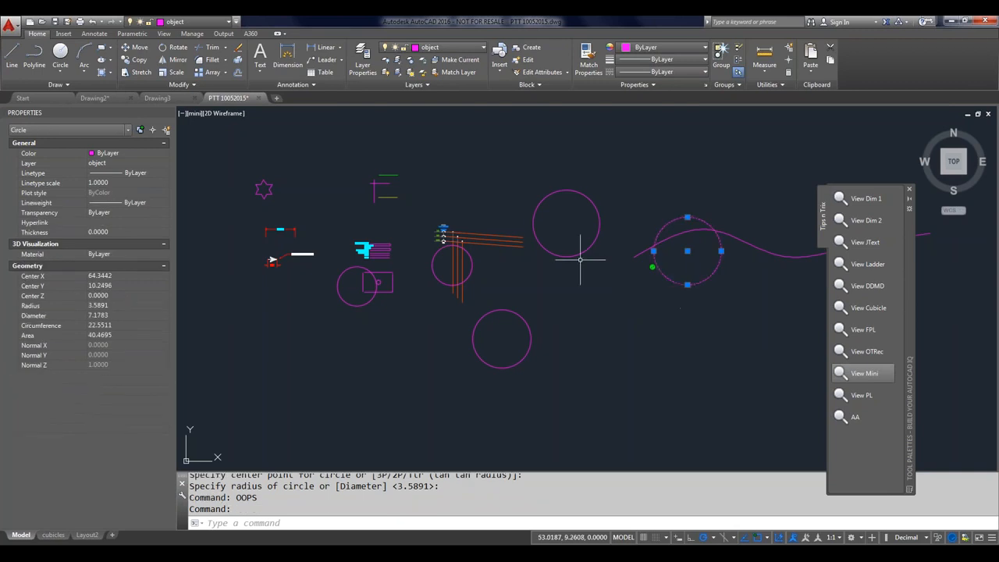
left_click(568, 258)
left_click(513, 312)
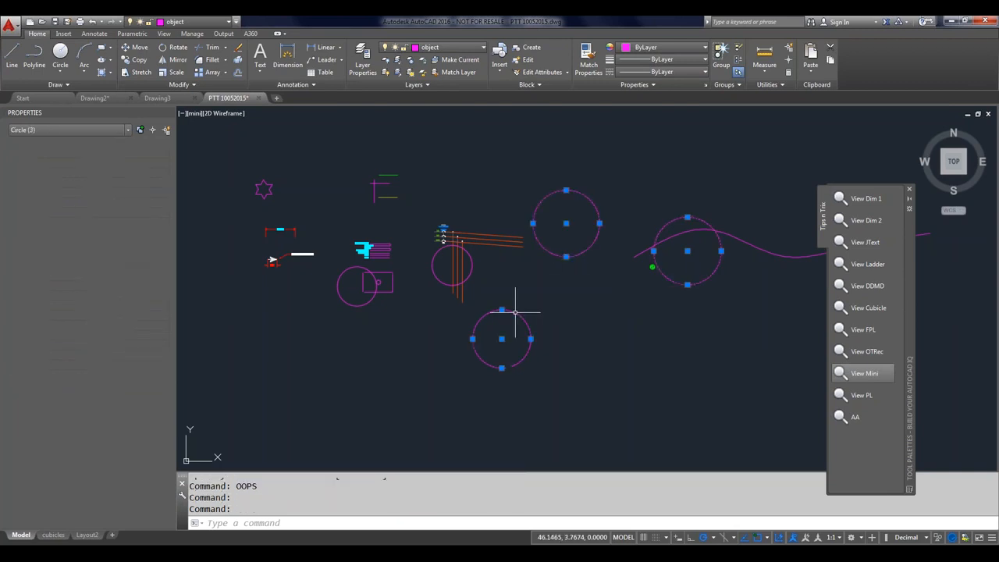
left_click(440, 282)
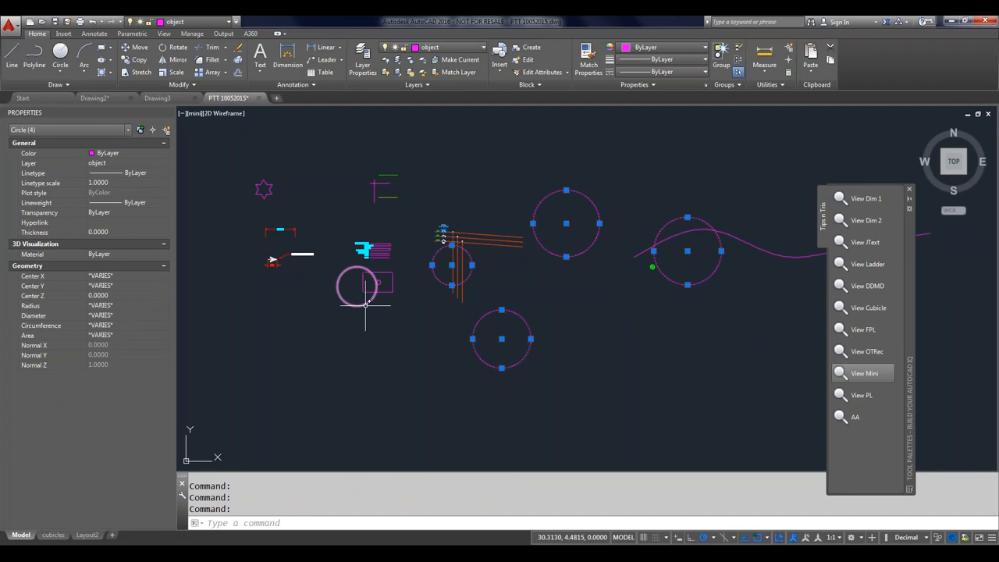
left_click(366, 304)
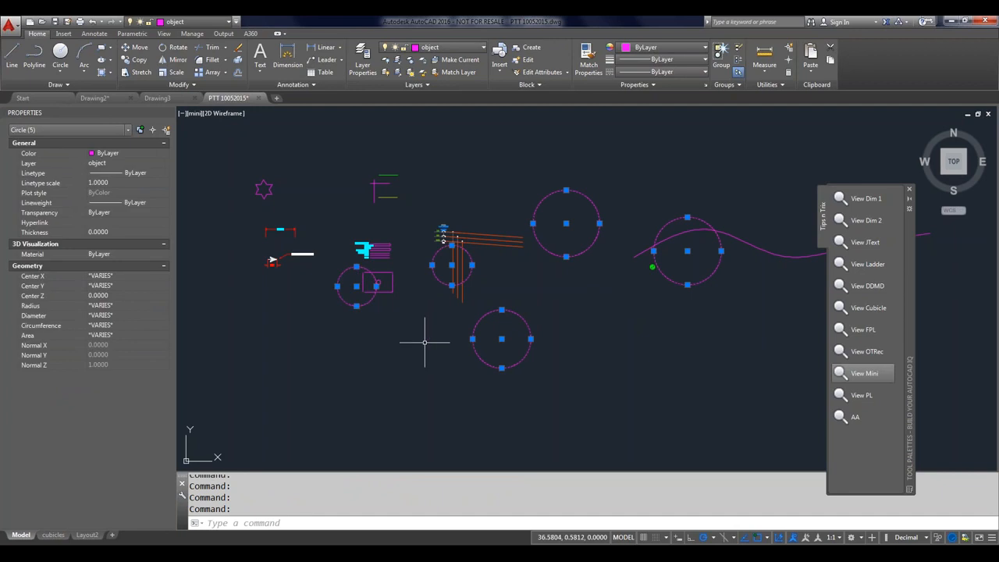
key("Delete")
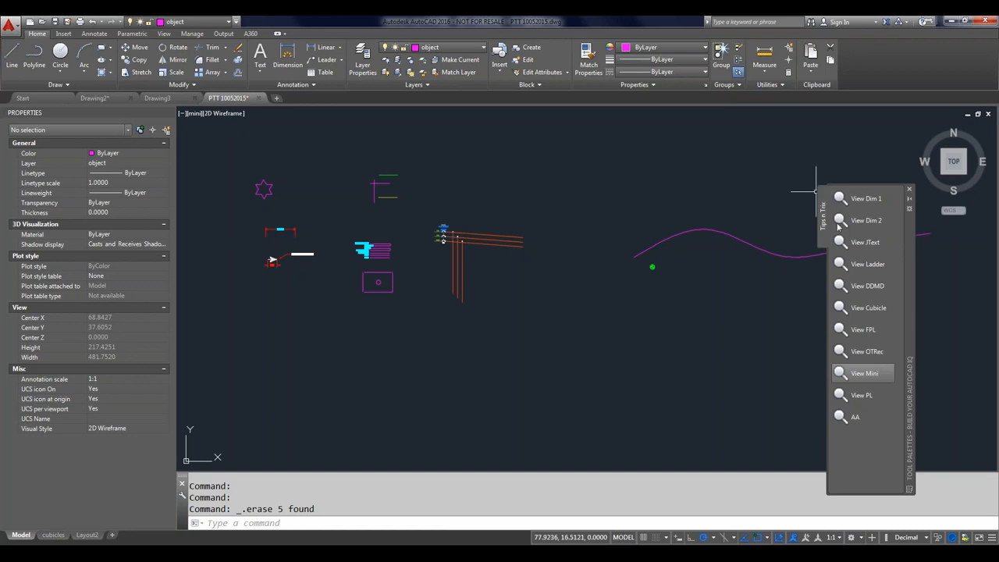
Restore the saved Ladder view, move the tool palettes clear of the wiring lines, and turn Ortho on.
left_click(866, 265)
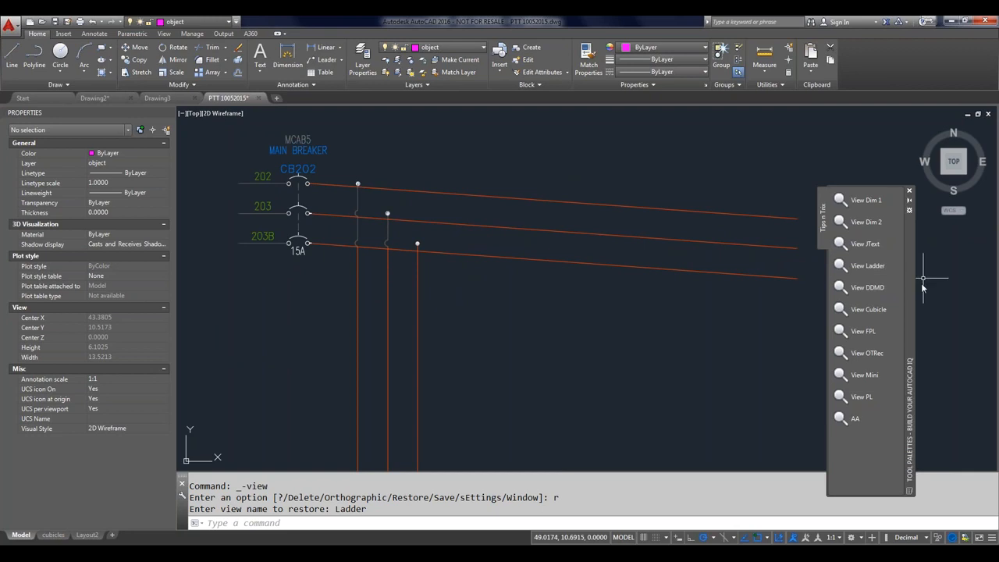
left_click_drag(913, 287, 981, 306)
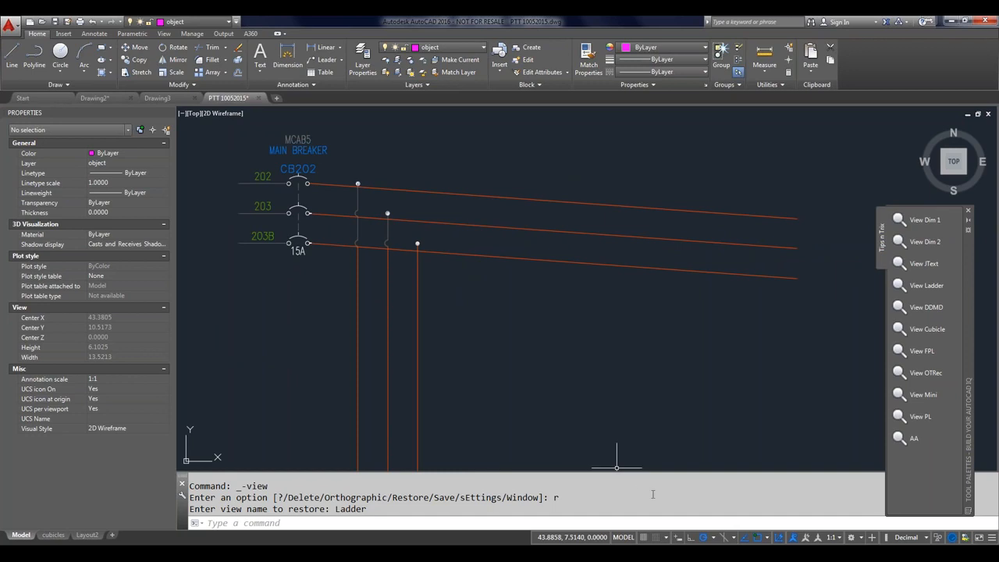
key("F8")
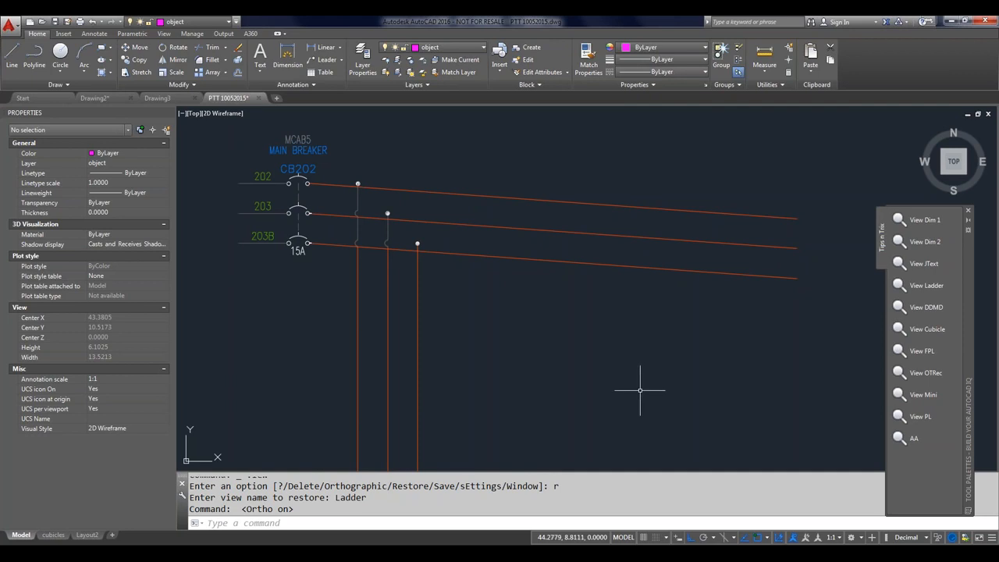
type("L")
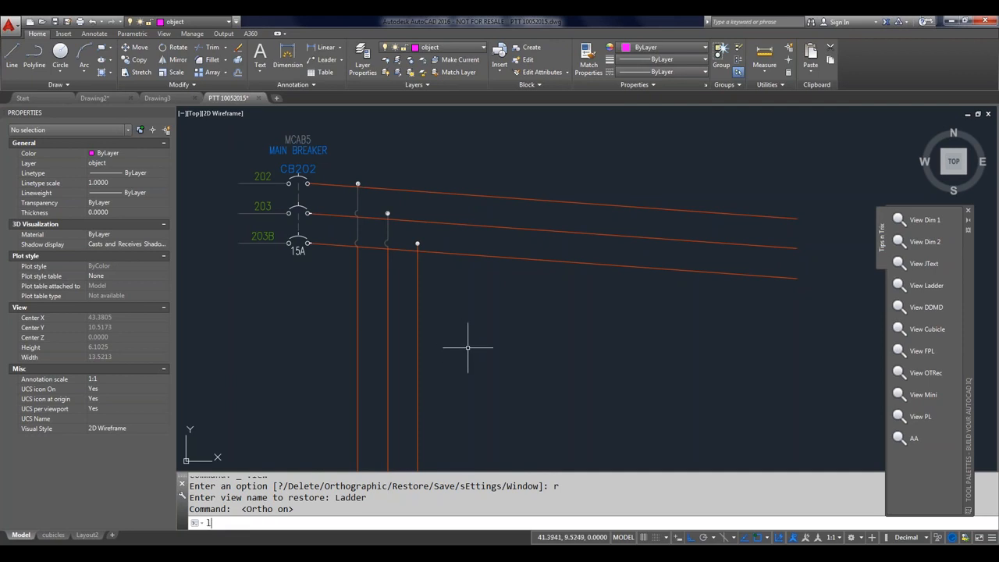
key("Return")
left_click(468, 347)
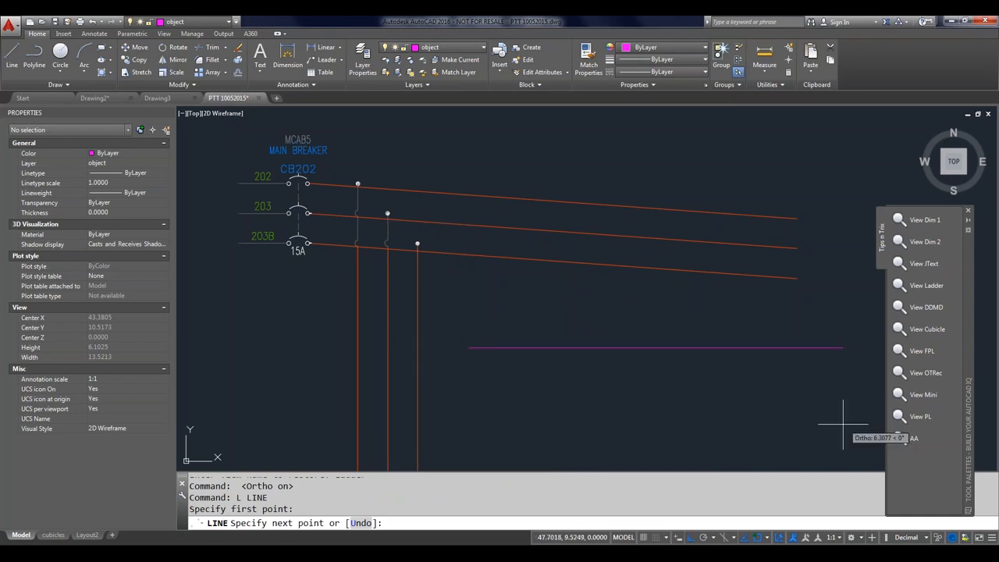
key("Escape")
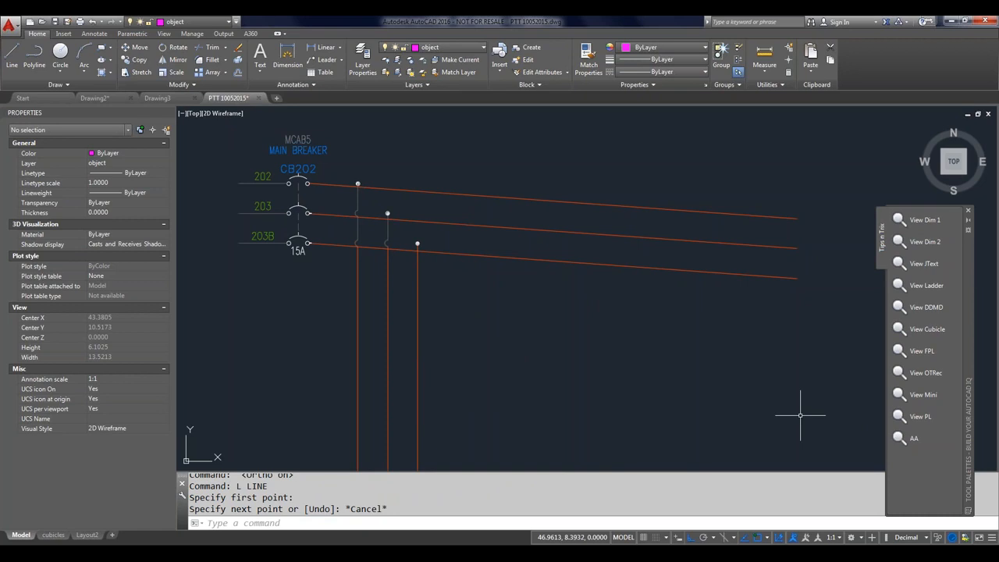
Straighten the three sloping orange lines to horizontal with the CHANGE command, using a change point just beyond their free ends.
type("change")
key("Return")
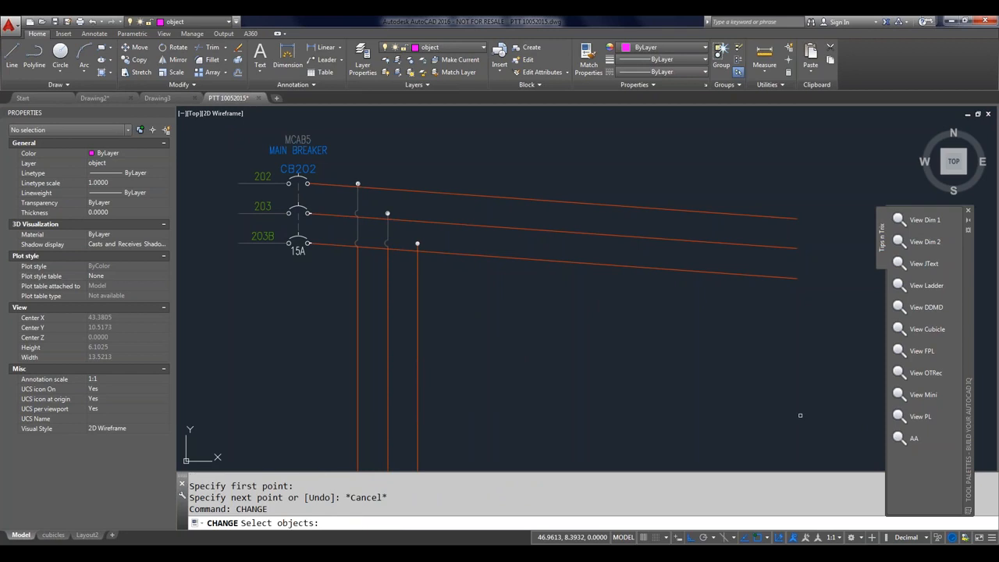
left_click(803, 178)
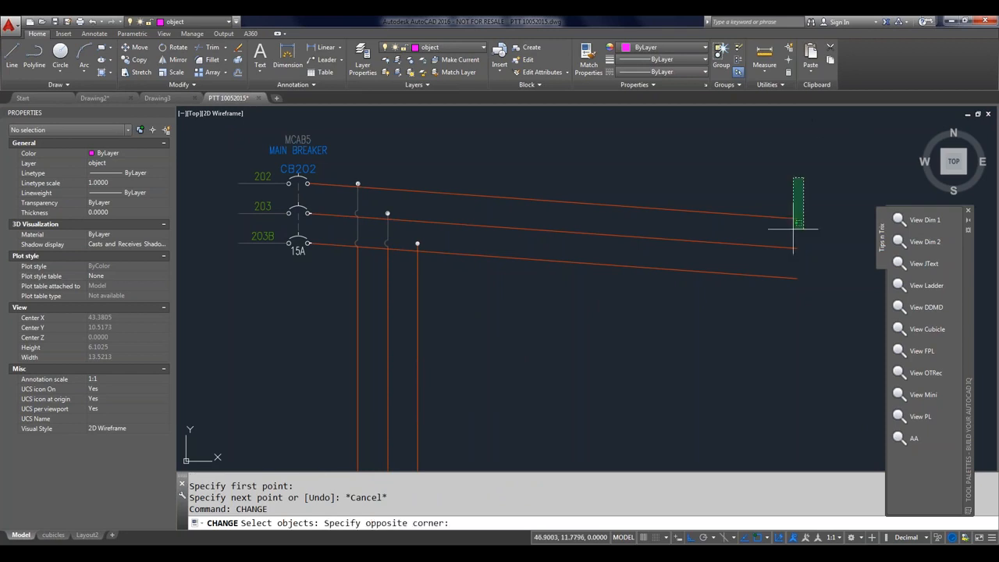
left_click(776, 317)
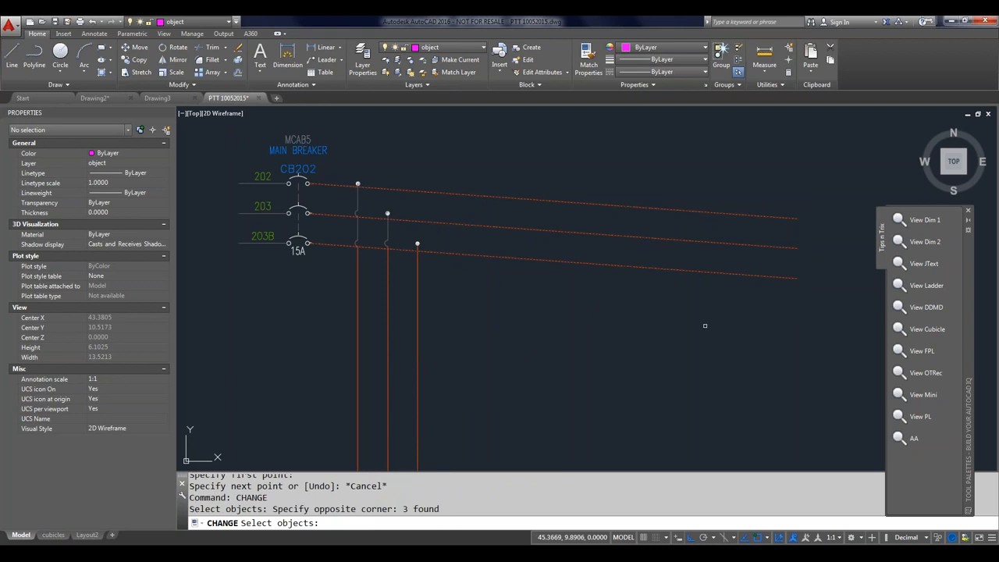
key("Return")
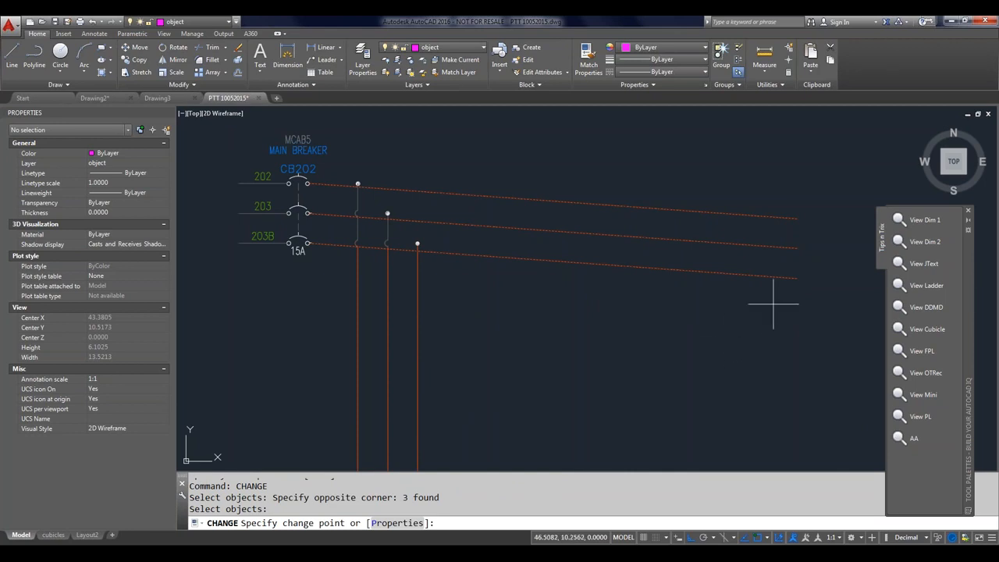
left_click(827, 218, "shift")
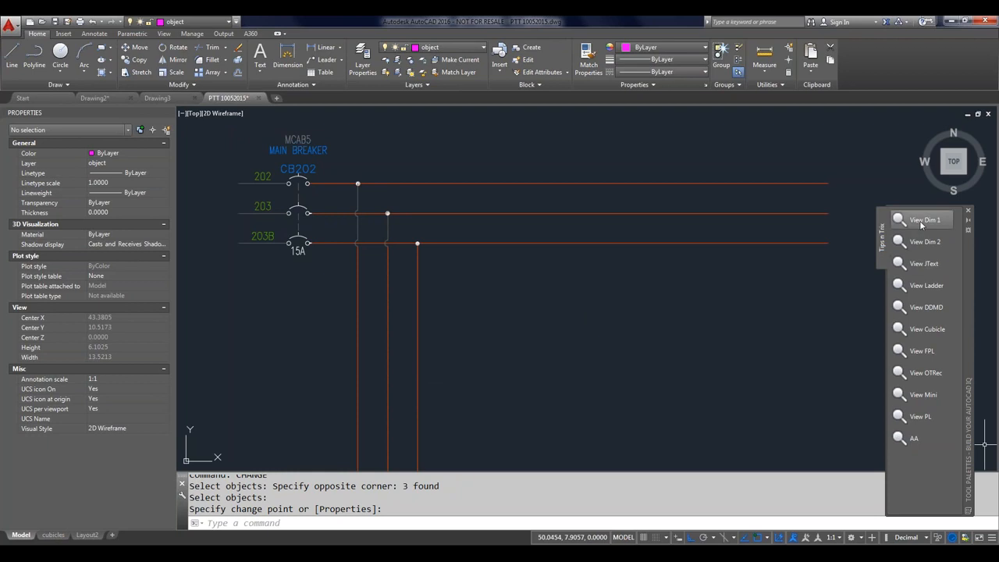
Create a new tool palette named Project1.
right_click(913, 478)
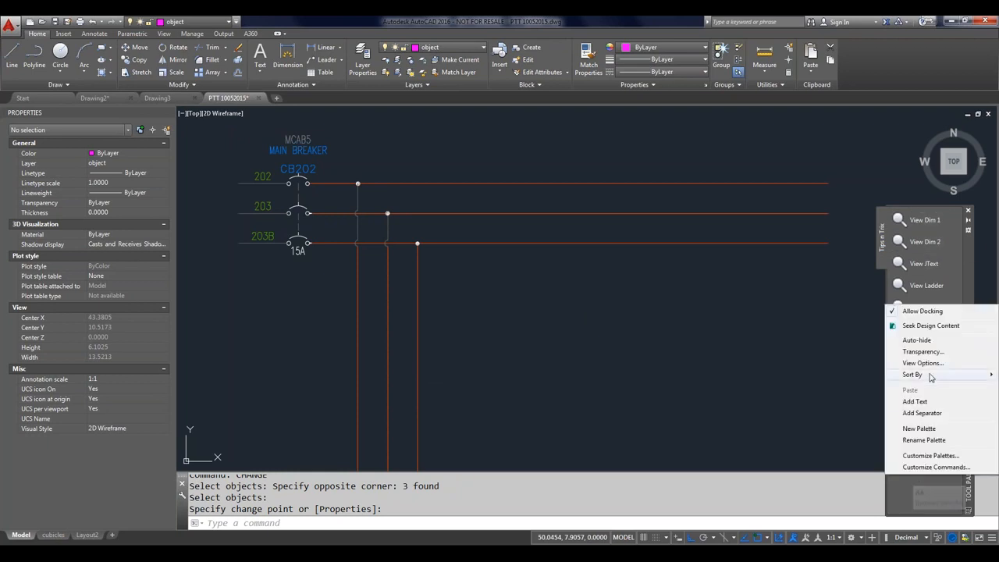
left_click(921, 429)
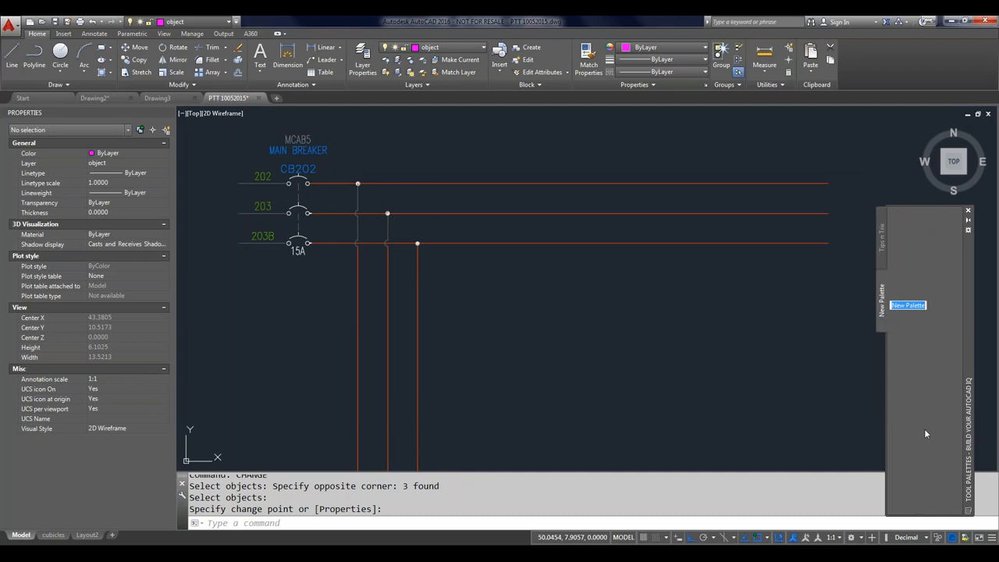
type("Project1")
key("Return")
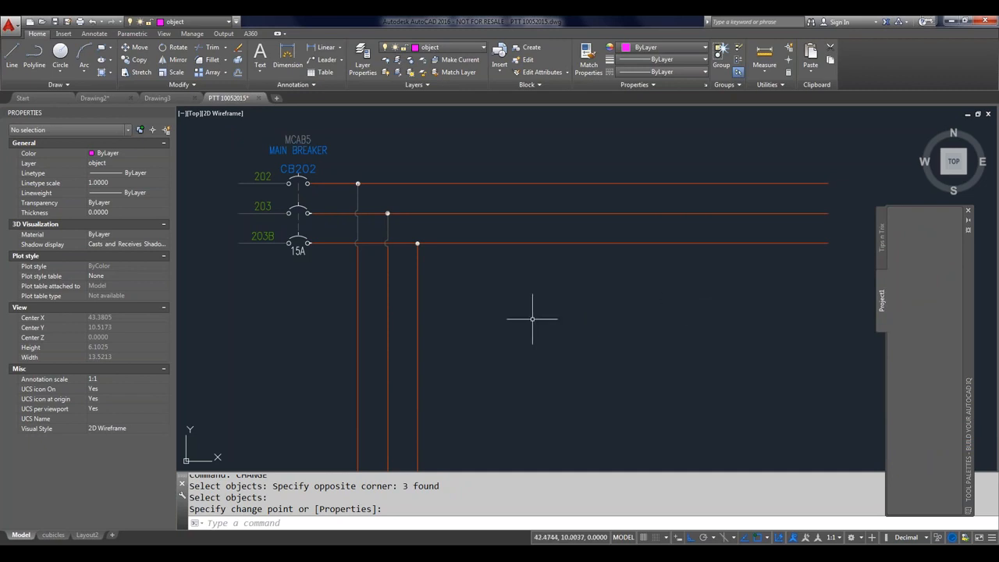
Restore the saved Cubicle view from the Tips n Trix palette and return to the empty Project1 palette.
left_click(882, 232)
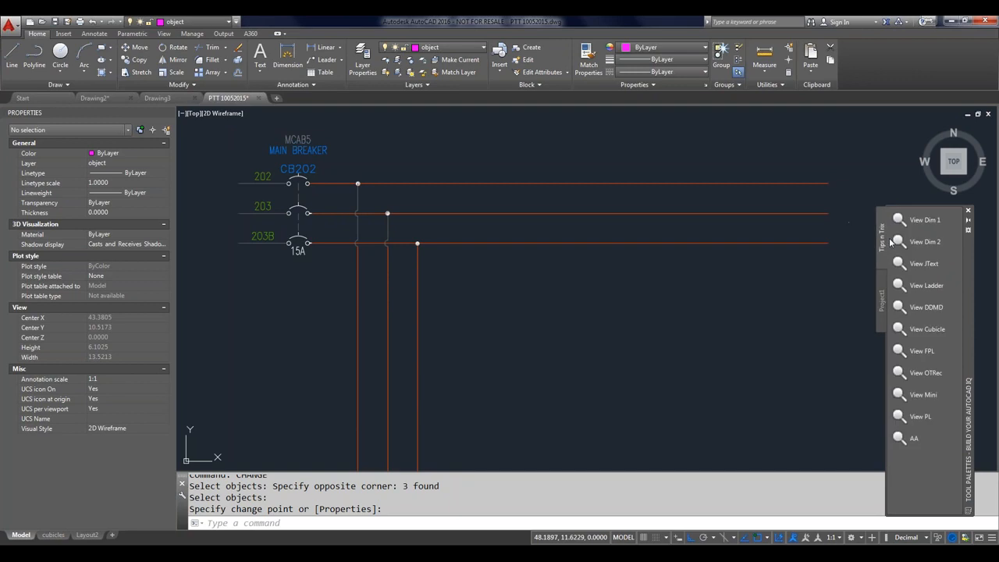
left_click(926, 329)
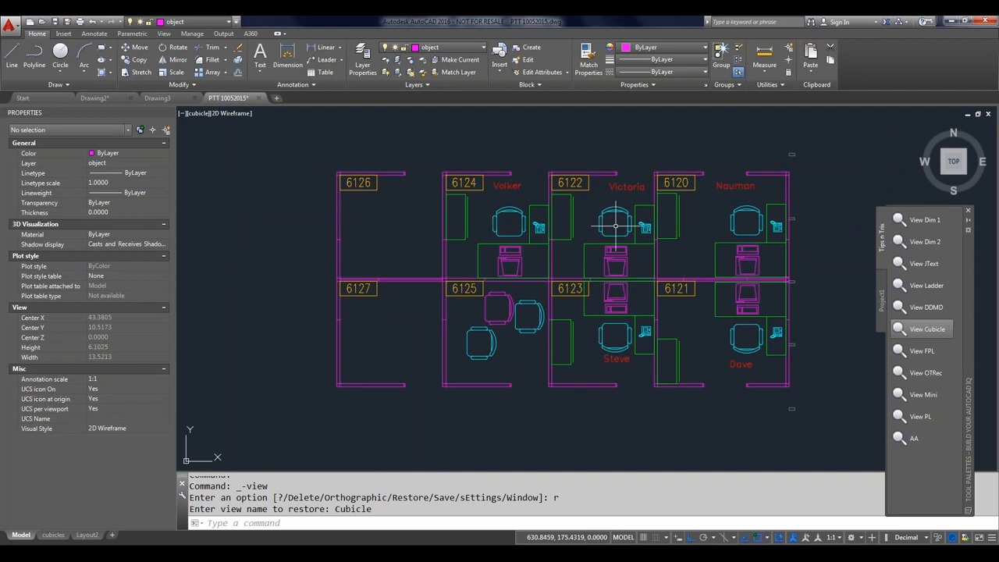
left_click(881, 299)
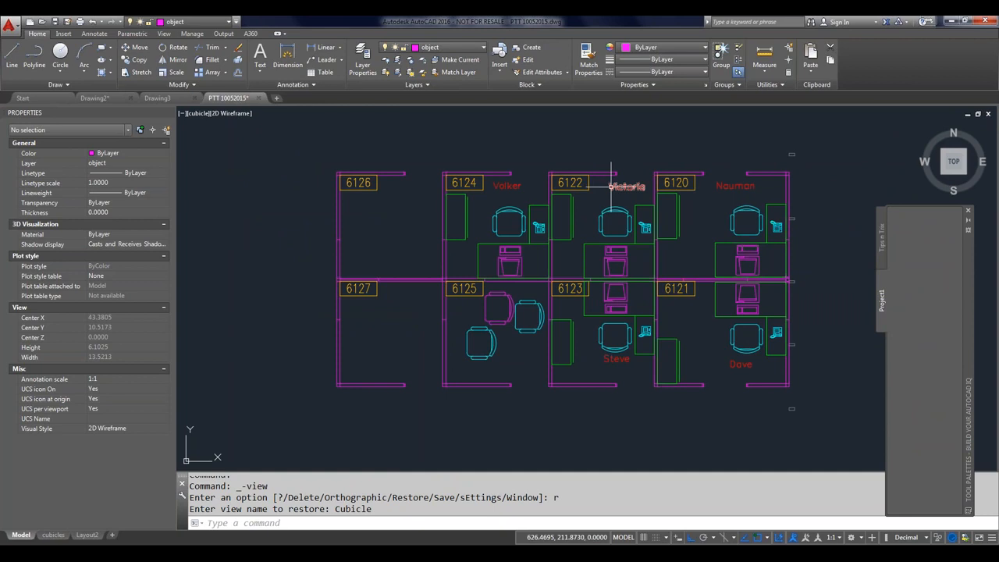
Add the chair block from cubicle 6124 to the Project1 palette as a tool.
mouse_move(612, 185)
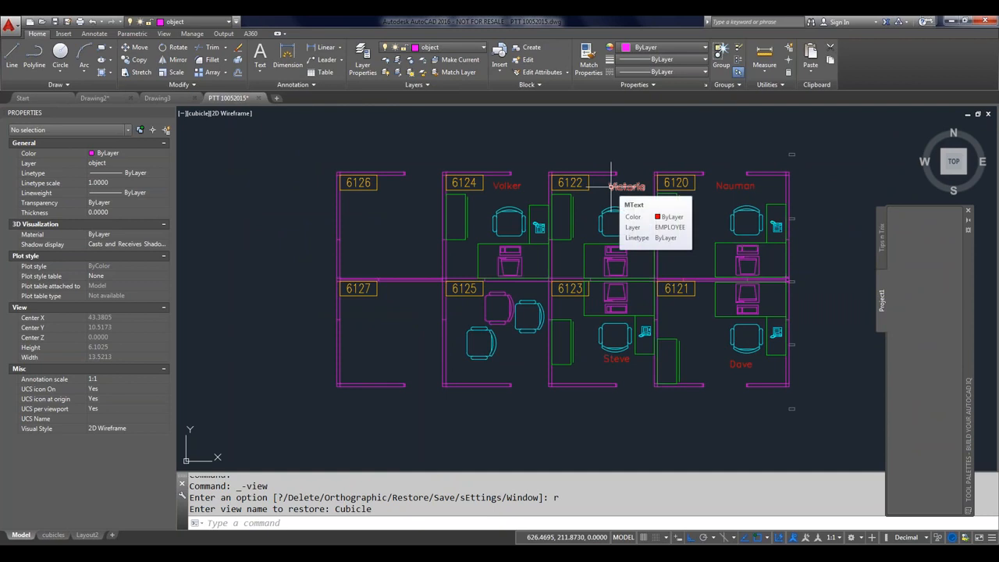
left_click(510, 209)
key("Escape")
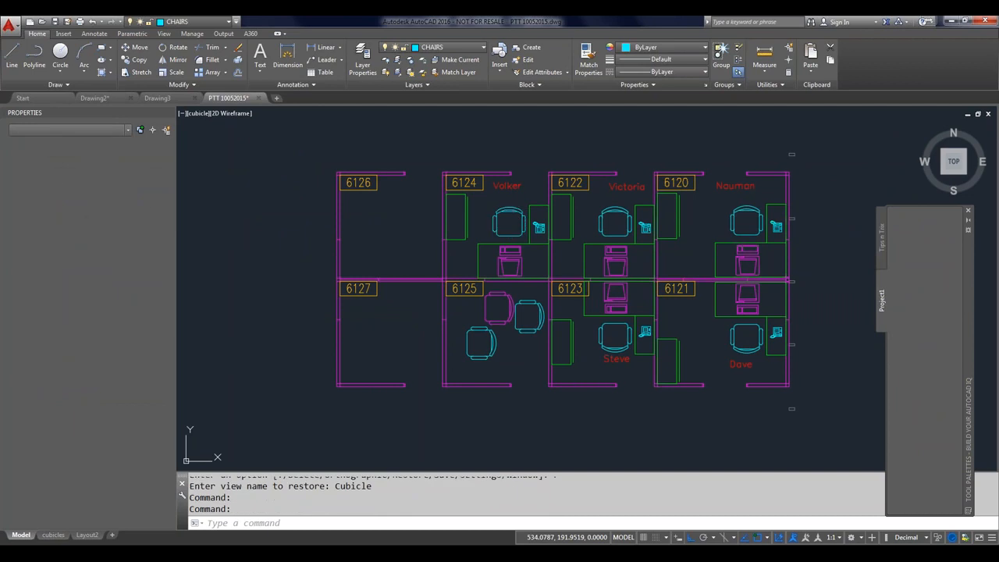
left_click(513, 214)
left_click_drag(513, 214, 939, 290)
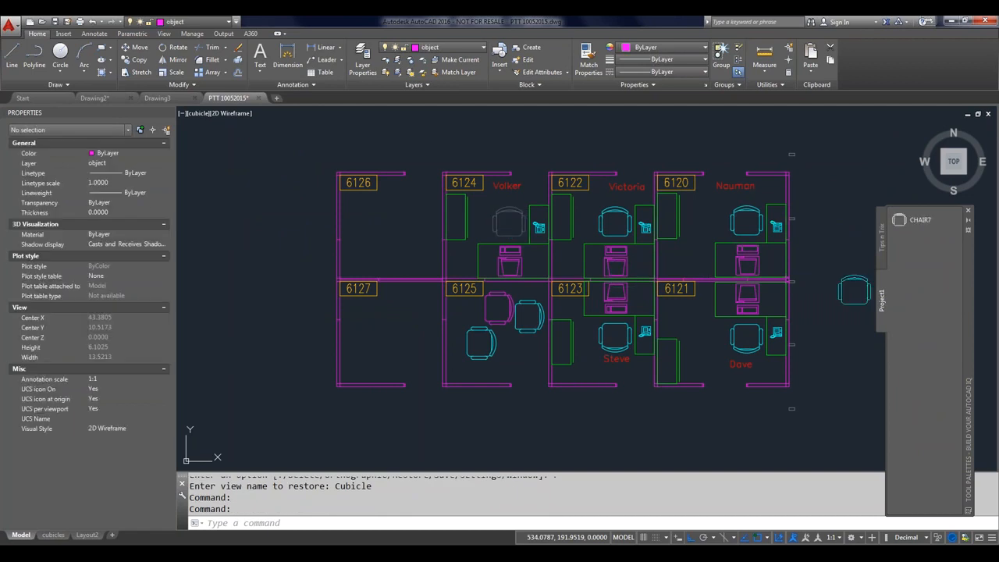
Examine the CHAIR7 tool's insertion and general properties, including its color choices, and close them without saving.
right_click(914, 221)
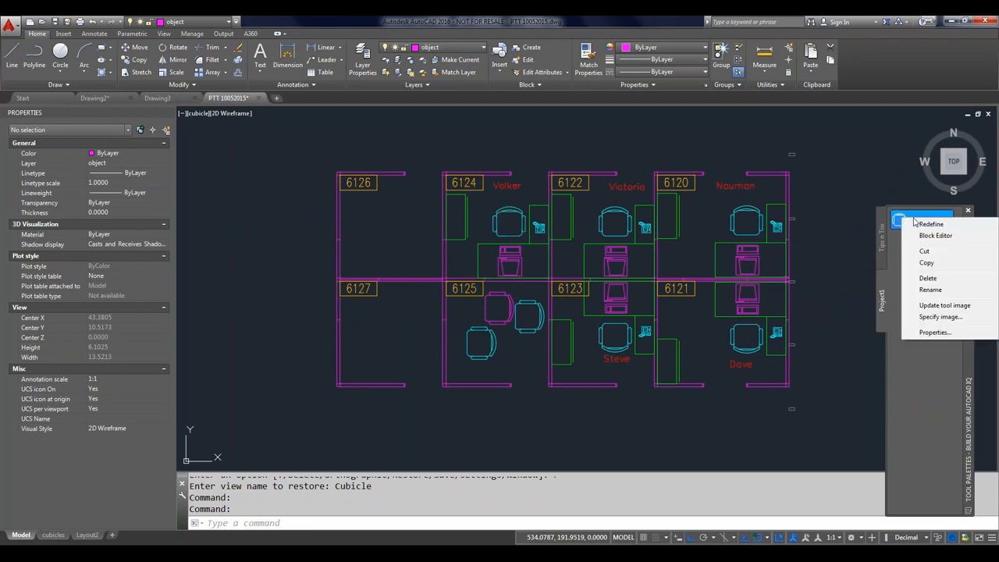
left_click(939, 331)
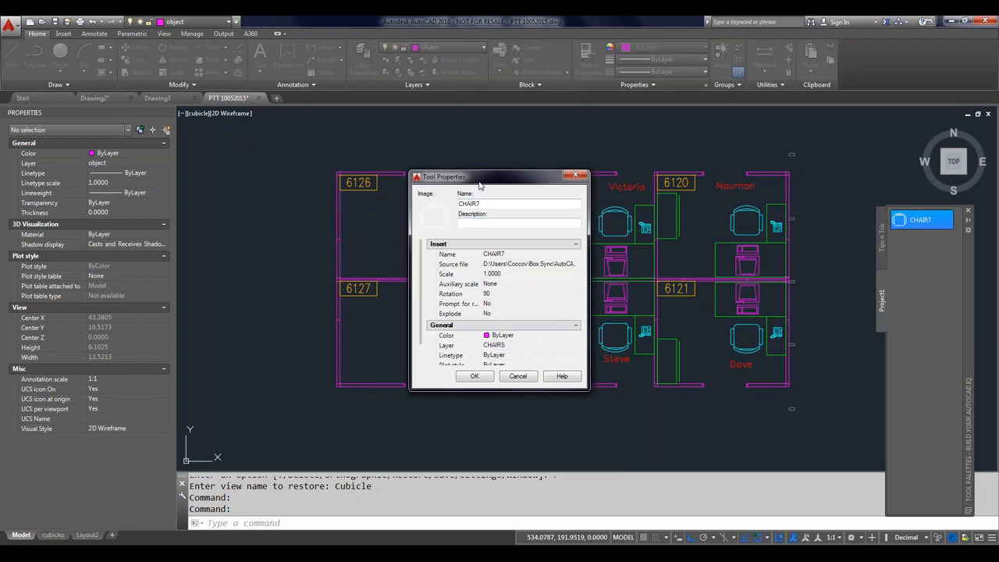
left_click_drag(478, 179, 652, 231)
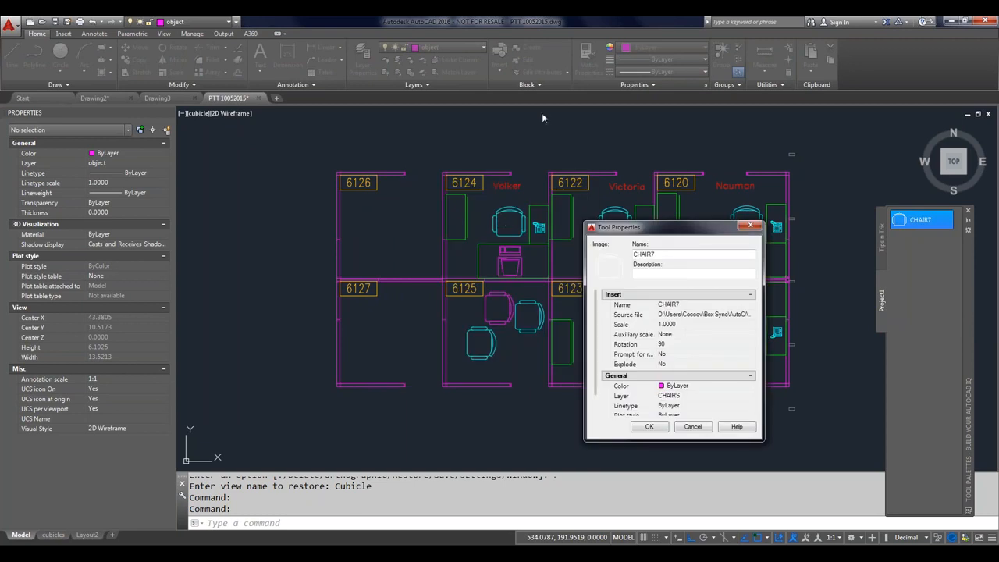
left_click(698, 388)
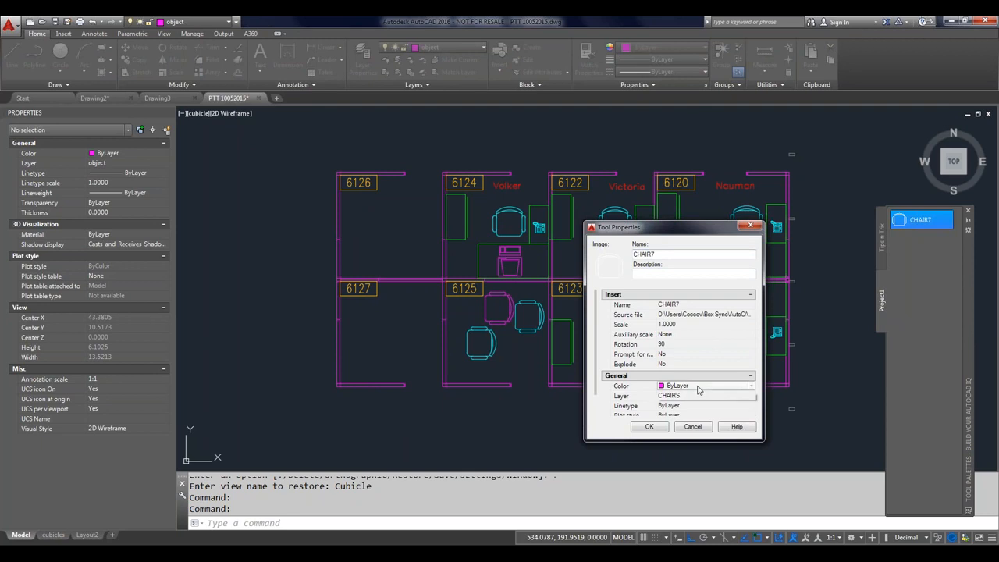
left_click(698, 388)
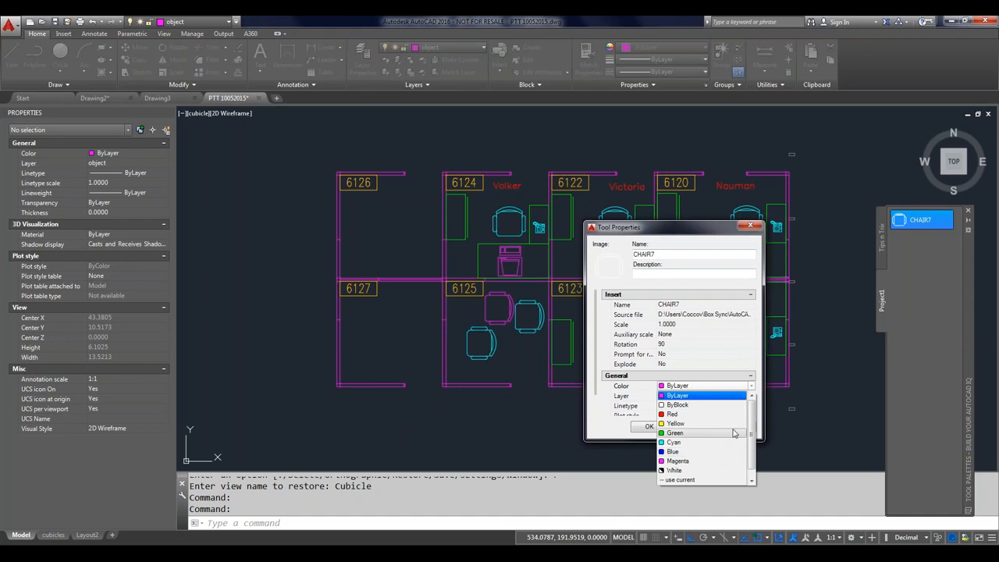
left_click(707, 385)
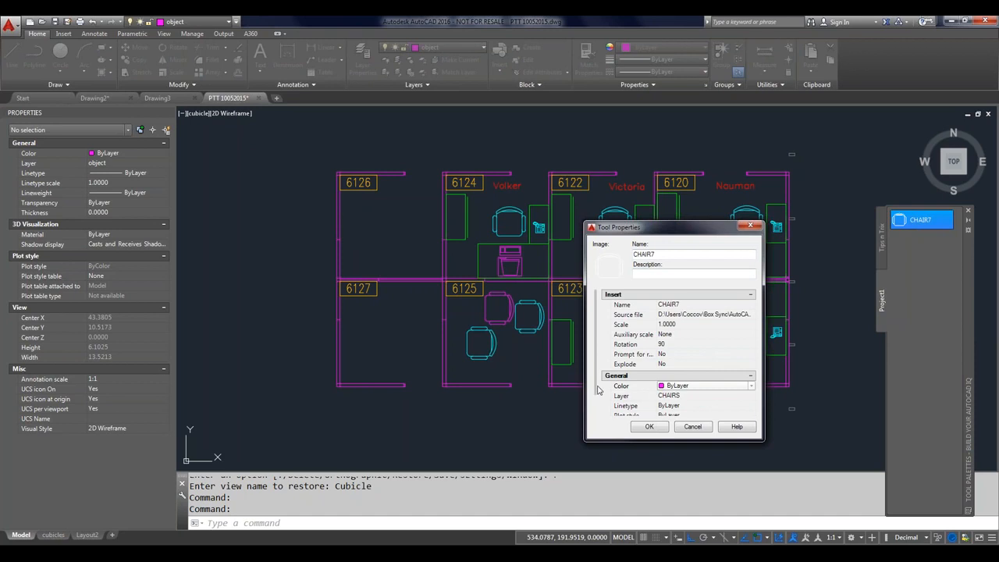
left_click_drag(597, 389, 601, 421)
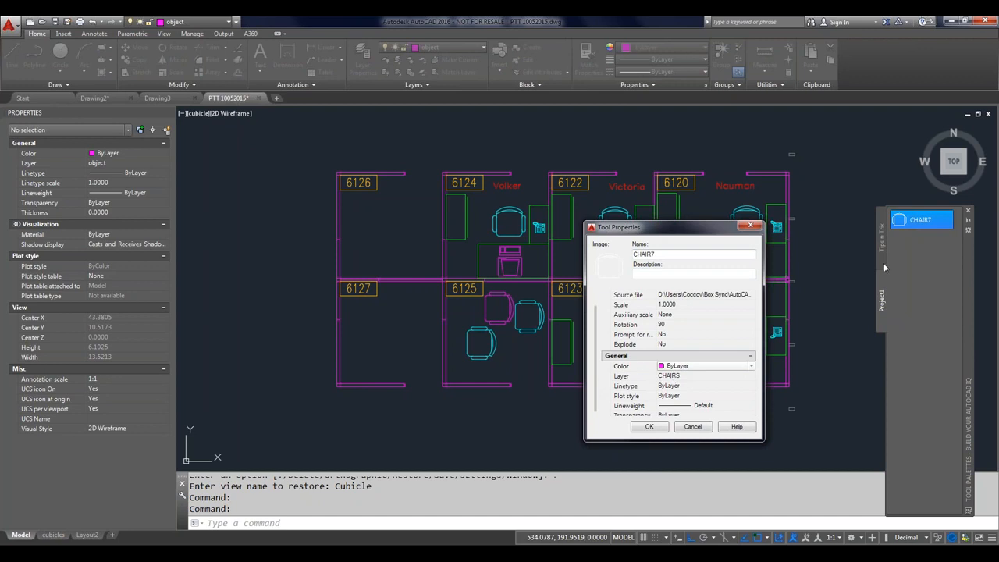
left_click(692, 426)
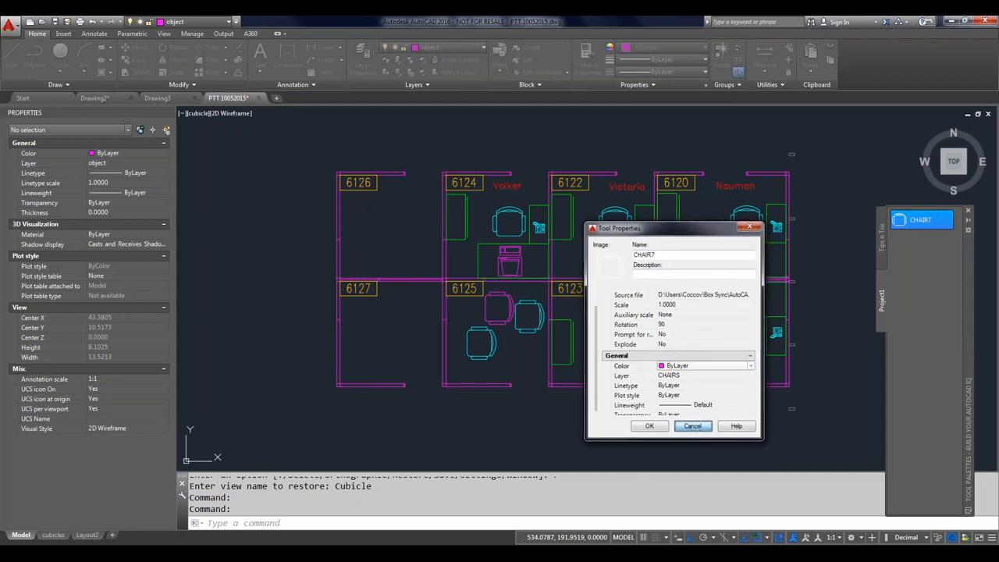
Add cubicle 6127's outer wall polyline to Project1 as a tool named Cubicle Wall with the description Project 1 Standard Cubicle.
left_click(341, 362)
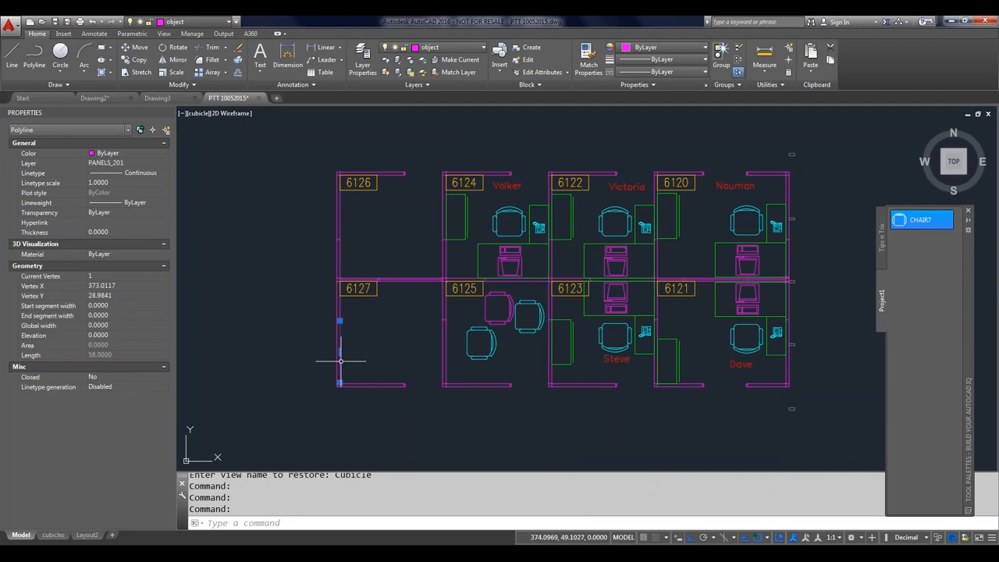
mouse_move(341, 361)
left_mouse_down()
mouse_move(678, 413)
mouse_move(951, 352)
mouse_move(914, 376)
mouse_move(921, 331)
left_mouse_up()
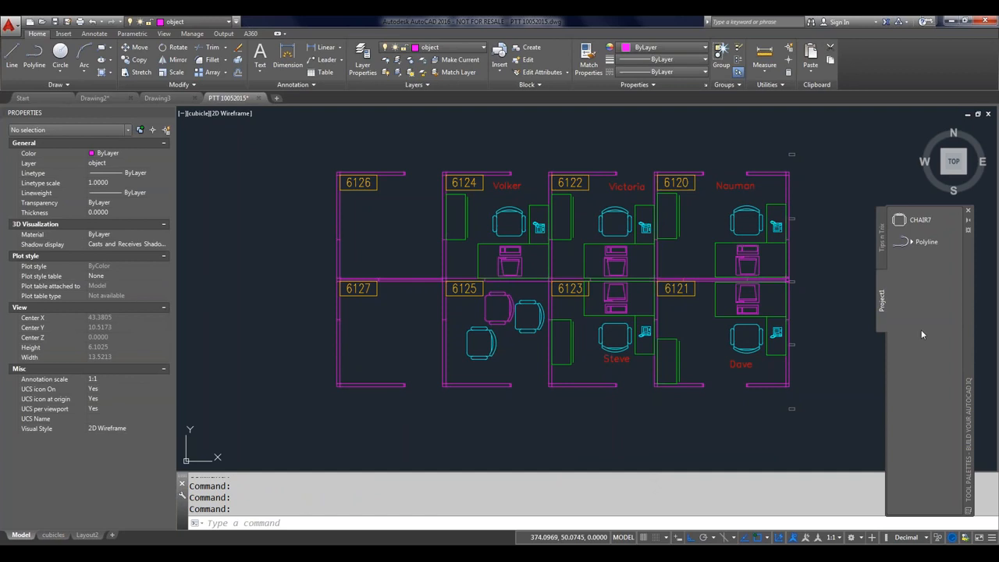
right_click(931, 243)
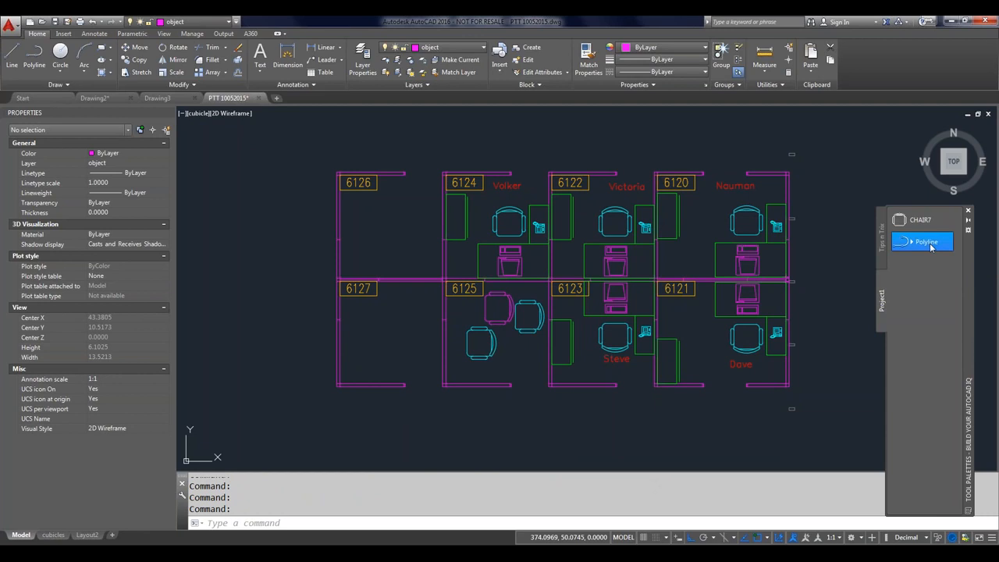
left_click(938, 321)
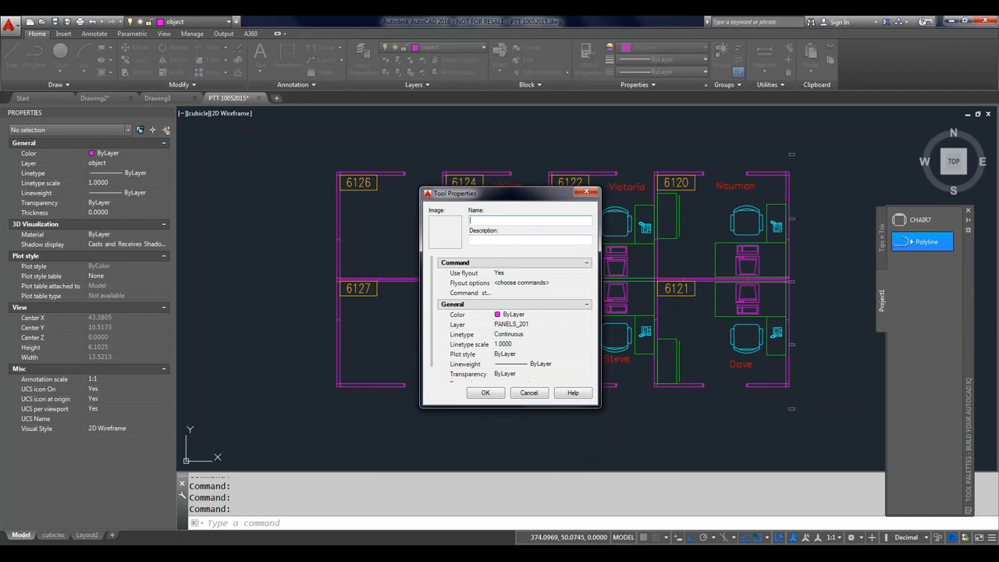
type("Cubicle Wall")
key("Tab")
type("Project")
type(" 1 St")
type("ands")
type("ard")
type(" Cu")
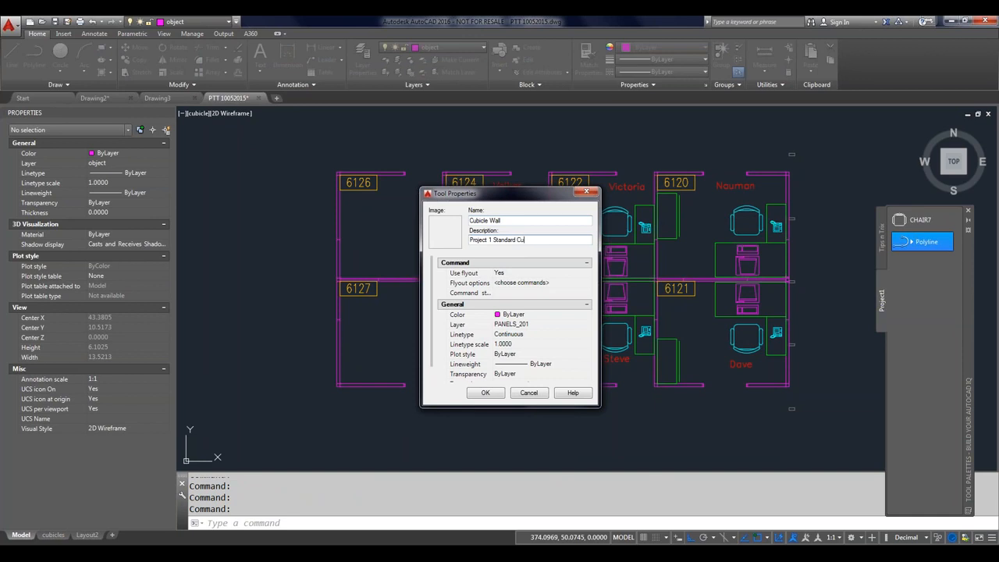
type("bicle")
Switch the Cubicle Wall tool's Use flyout option to No and back to Yes.
left_click(521, 274)
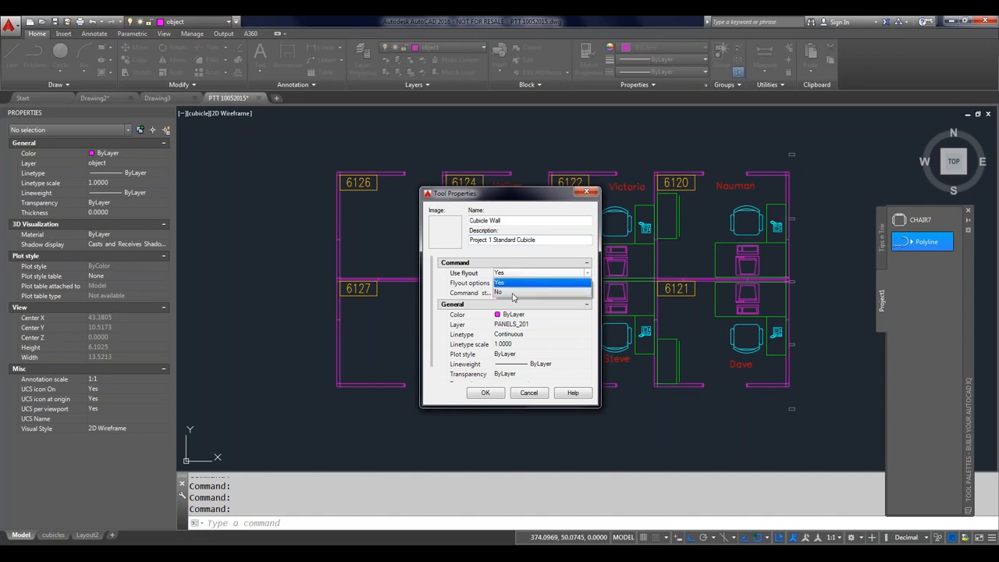
left_click(515, 292)
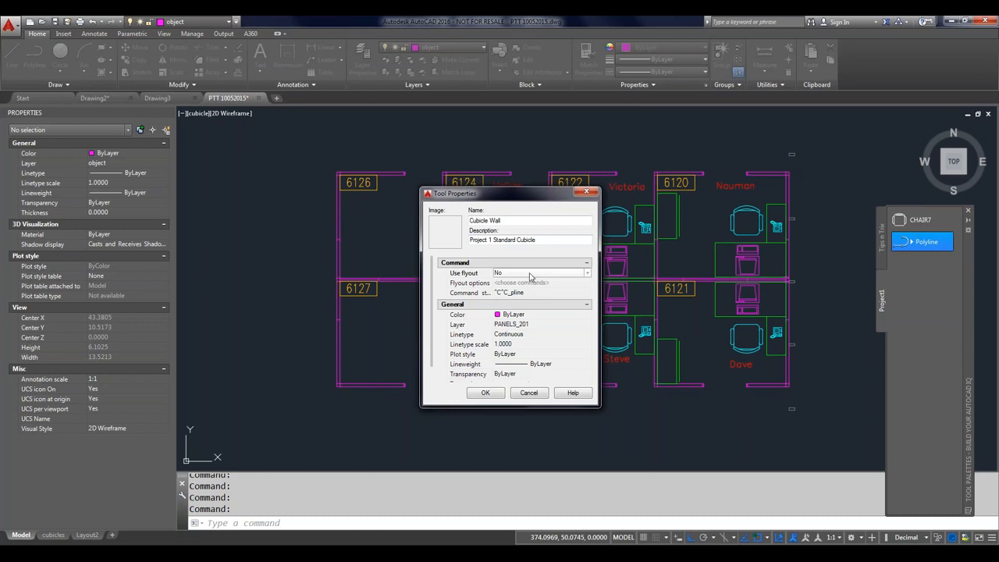
left_click(529, 273)
left_click(529, 274)
left_click(529, 274)
Limit the Cubicle Wall tool's flyout options to Line, excluding all other available shapes.
left_click(519, 284)
left_click(519, 285)
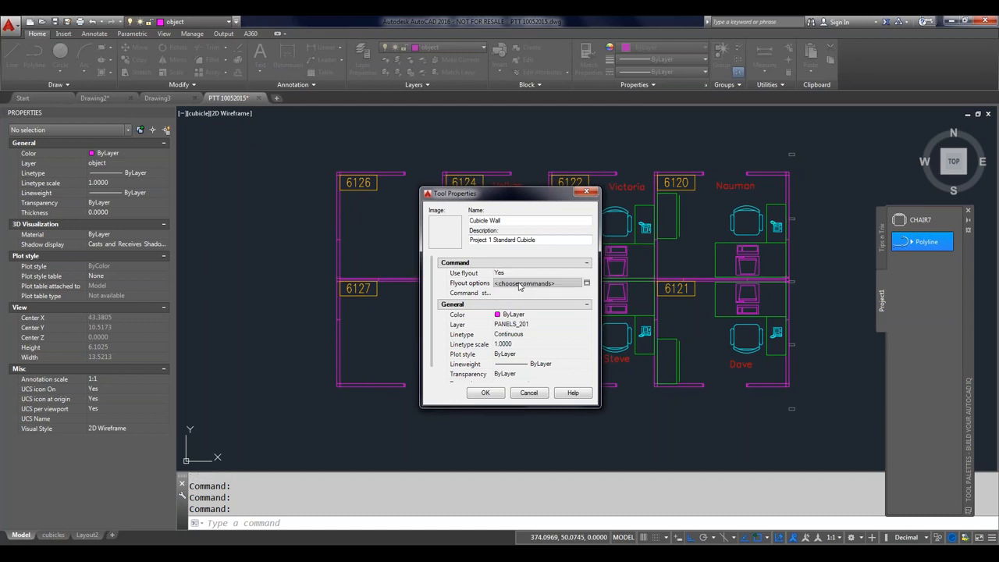
left_click(587, 285)
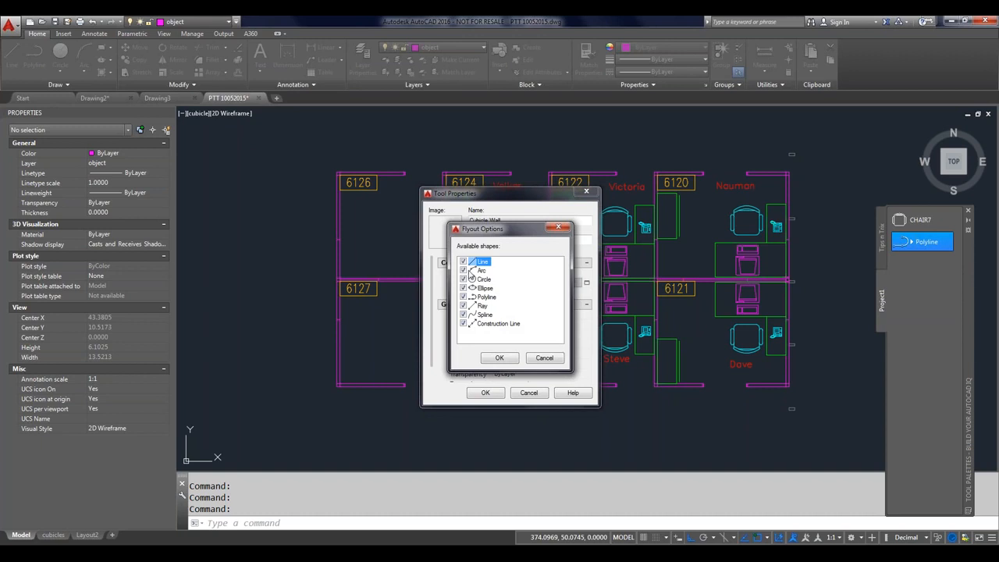
left_click(463, 270)
left_click(464, 278)
left_click(464, 288)
left_click(463, 296)
left_click(463, 306)
left_click(464, 315)
left_click(463, 323)
left_click(499, 357)
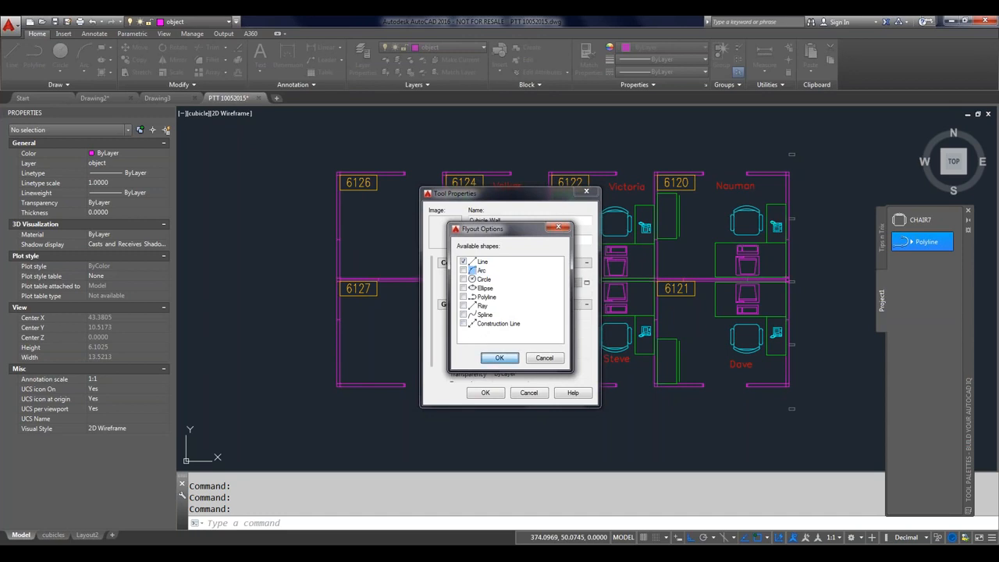
left_click(500, 358)
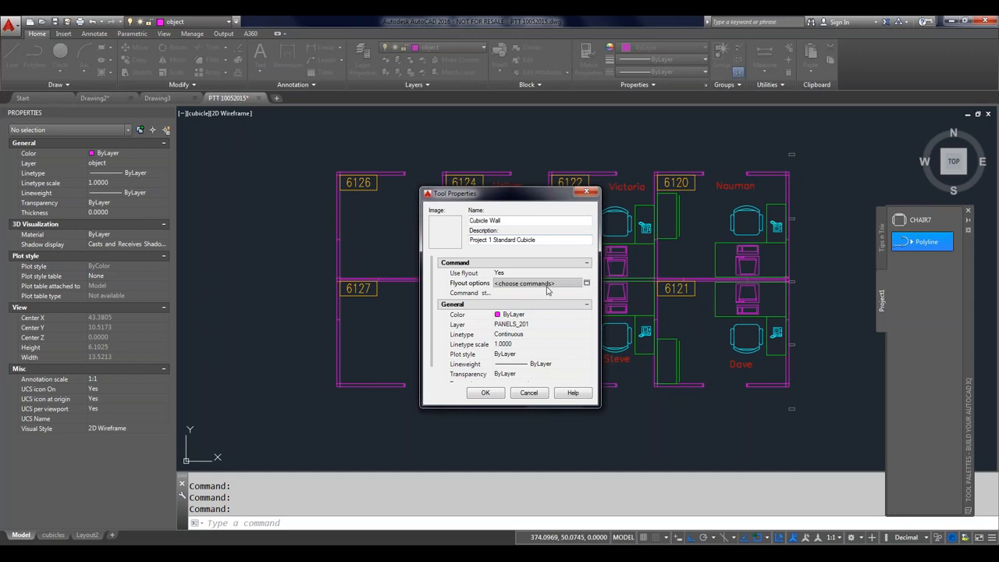
Set the Cubicle Wall tool's Use flyout option to No and save the tool properties.
left_click(507, 274)
left_click(507, 273)
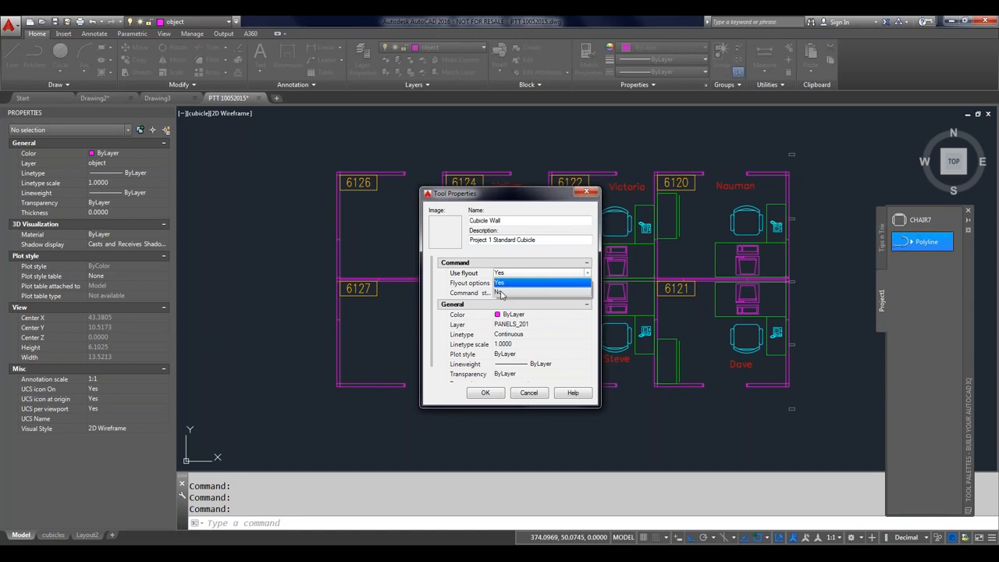
left_click(502, 292)
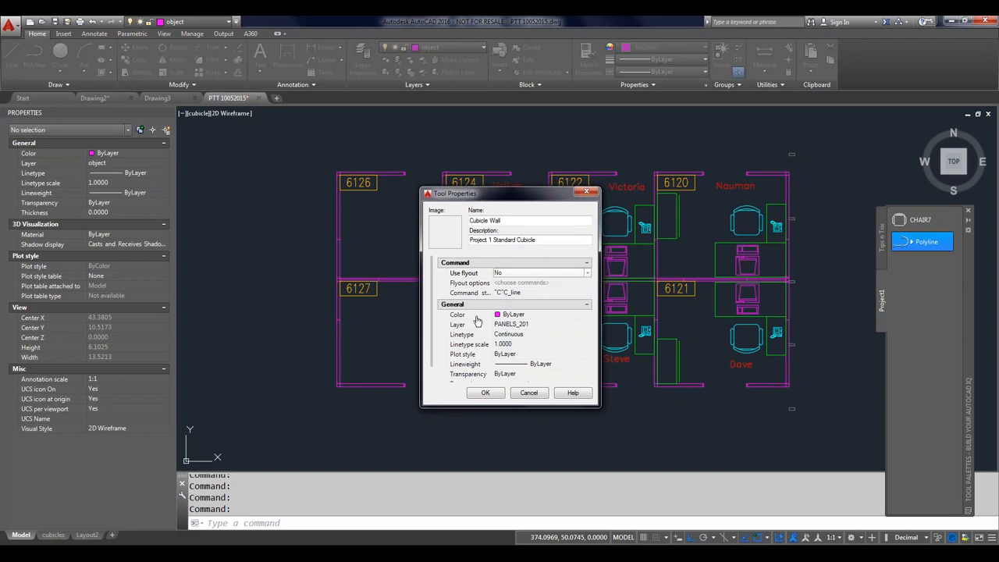
left_click(485, 394)
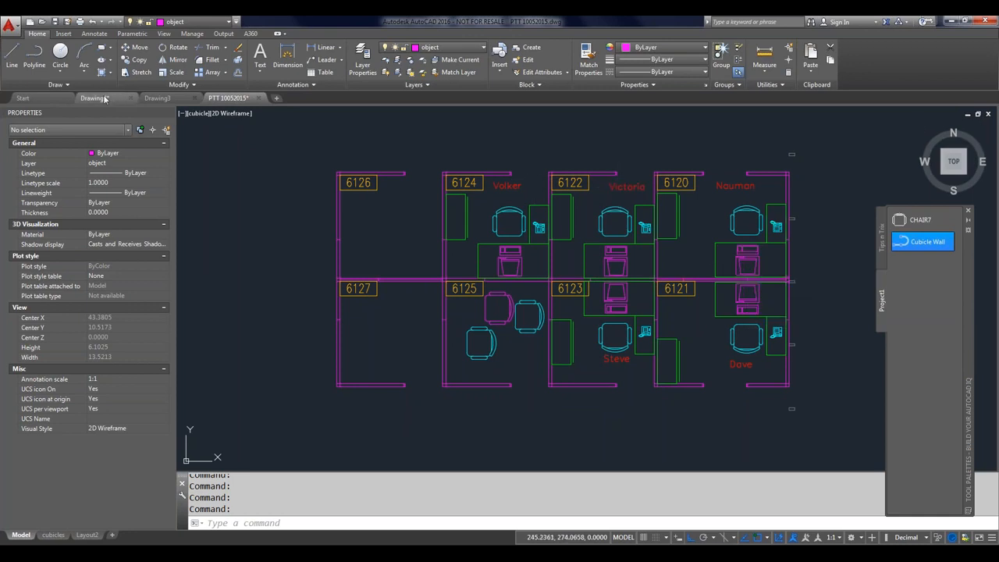
Insert the CHAIR7 block from the Project1 palette into Drawing3 and check the drawing's layer list for CHAIRS.
mouse_move(124, 97)
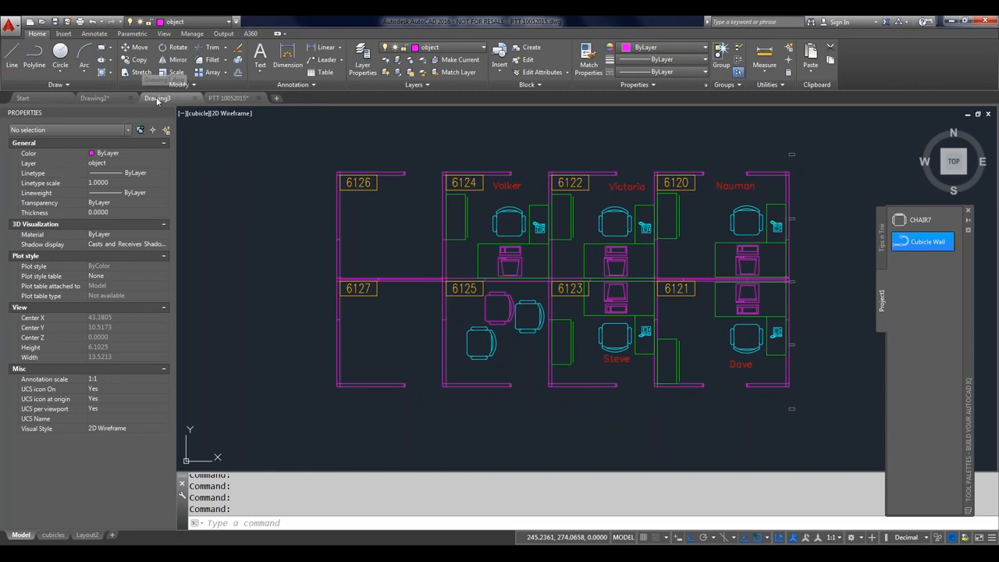
left_click(157, 98)
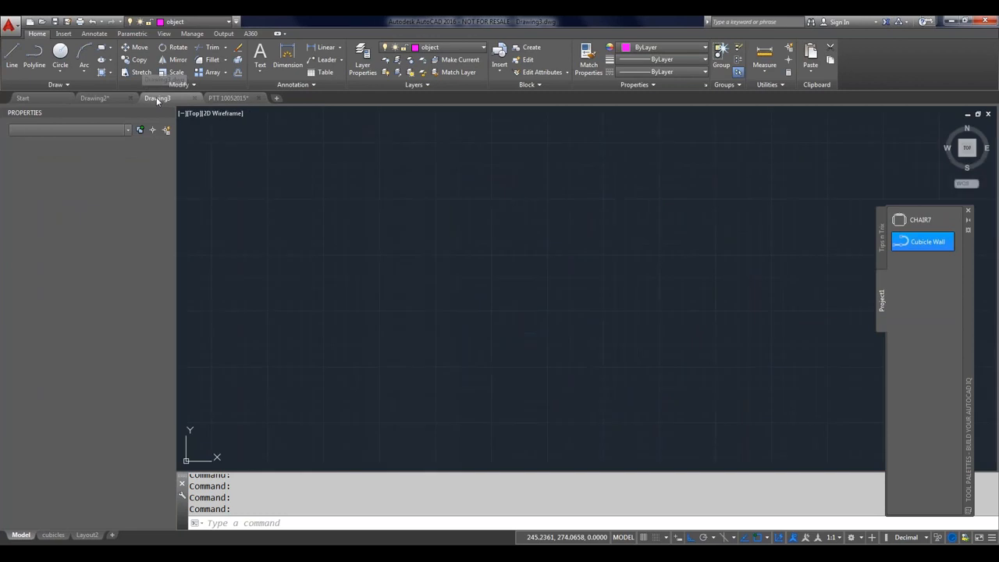
mouse_move(902, 221)
left_mouse_down()
mouse_move(424, 297)
mouse_move(340, 290)
left_mouse_up()
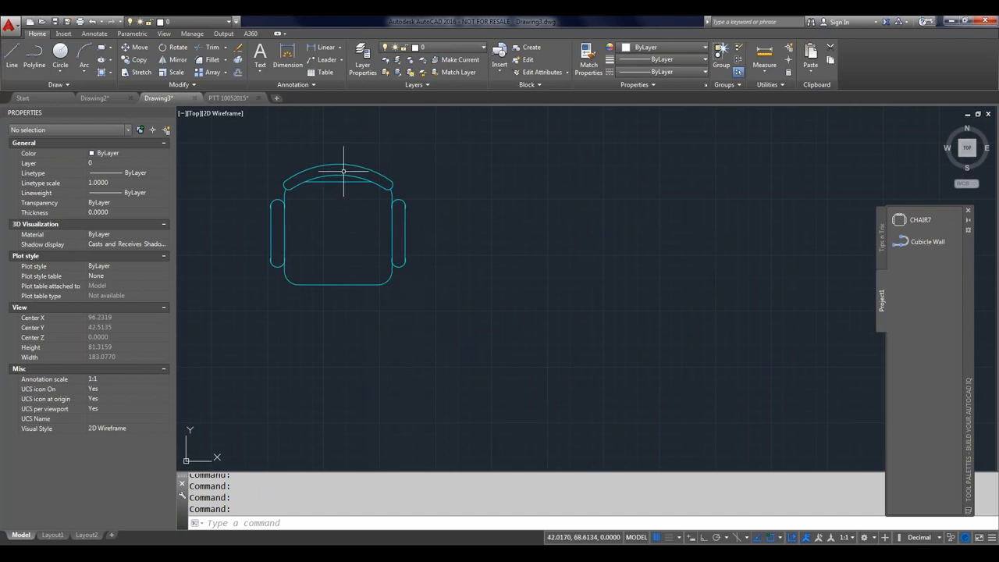
mouse_move(340, 175)
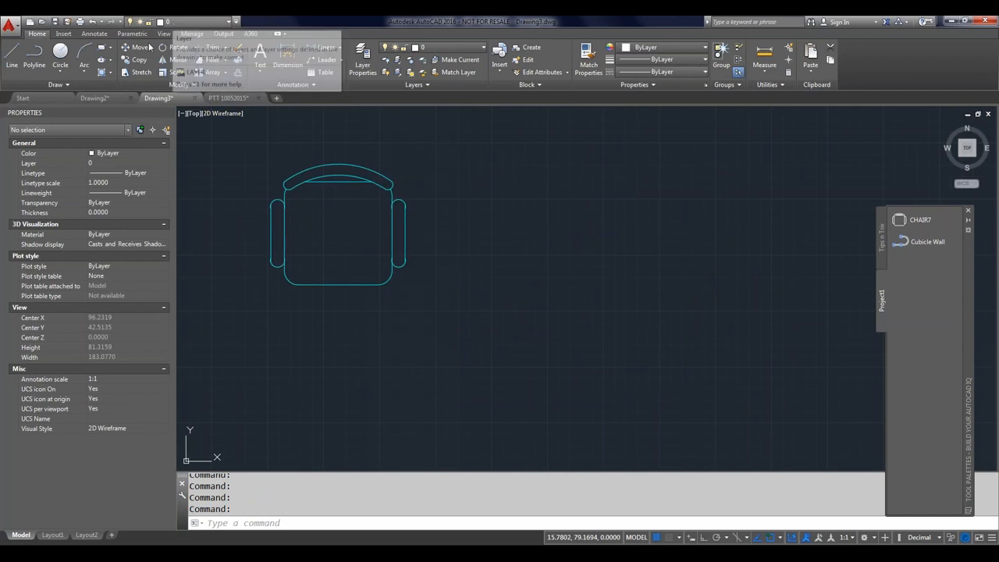
left_click(228, 21)
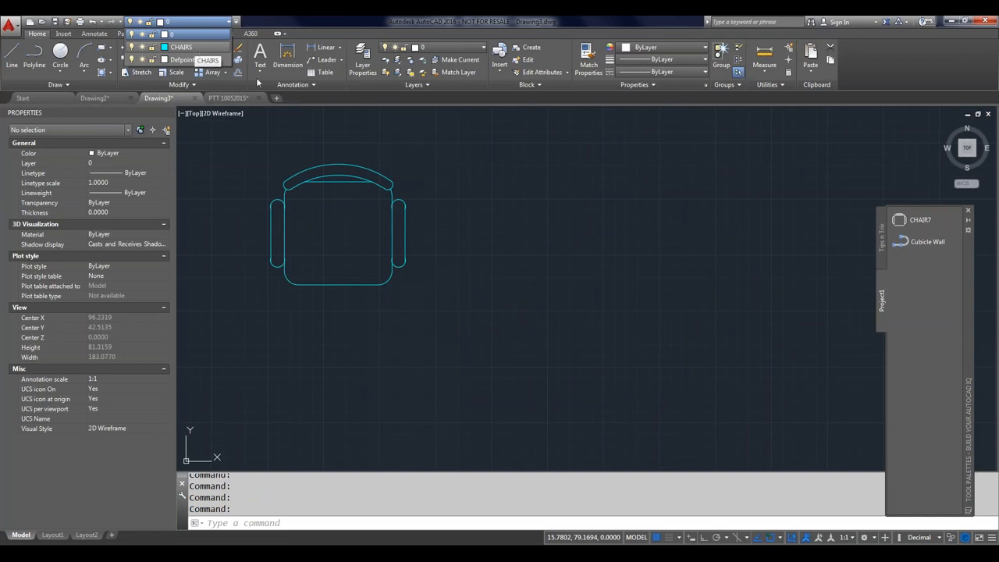
left_click(927, 295)
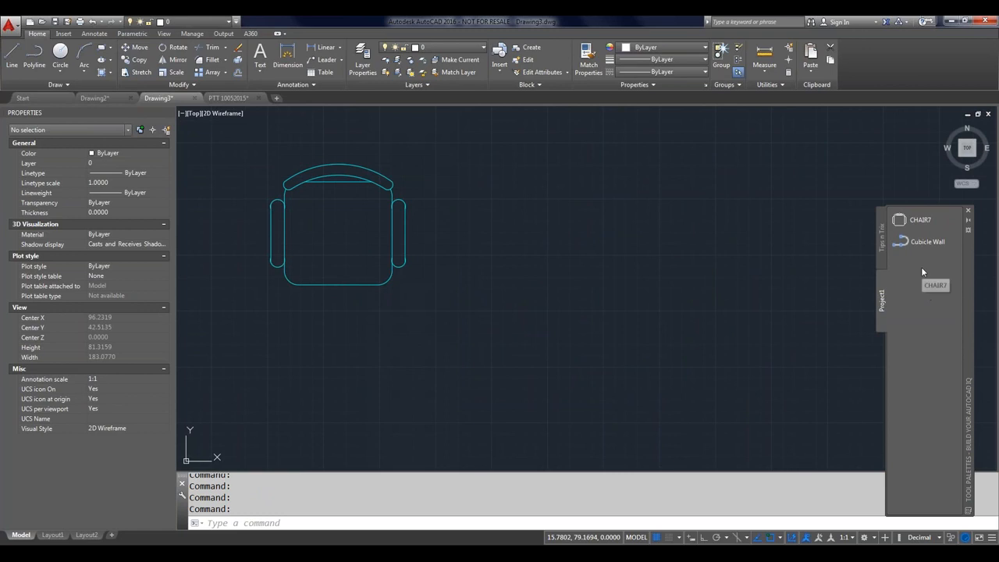
Draw an L-shaped pair of lines beside the chair using the Cubicle Wall tool with polar tracking on, and check the layer list for PANELS_201.
left_click(916, 242)
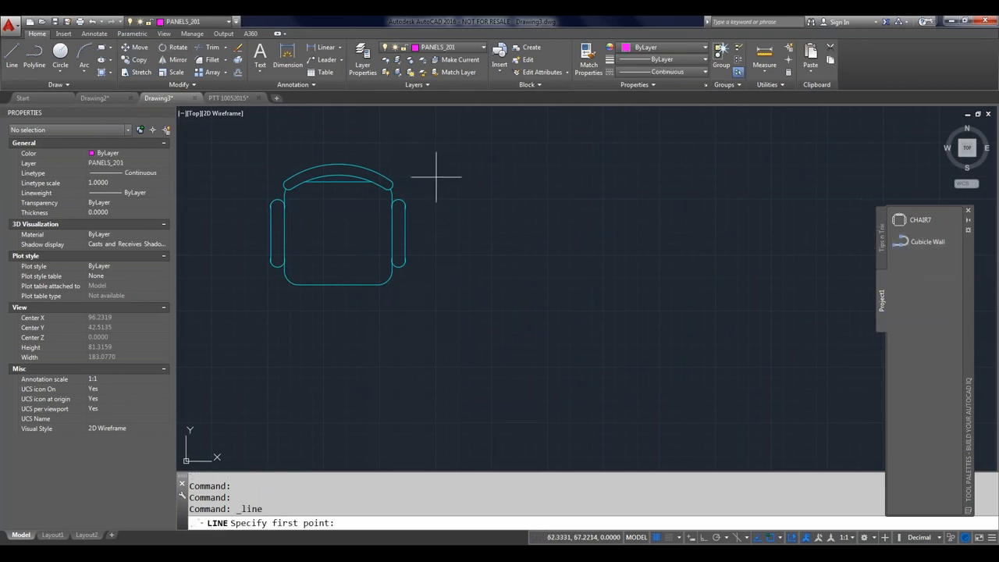
left_click(485, 139)
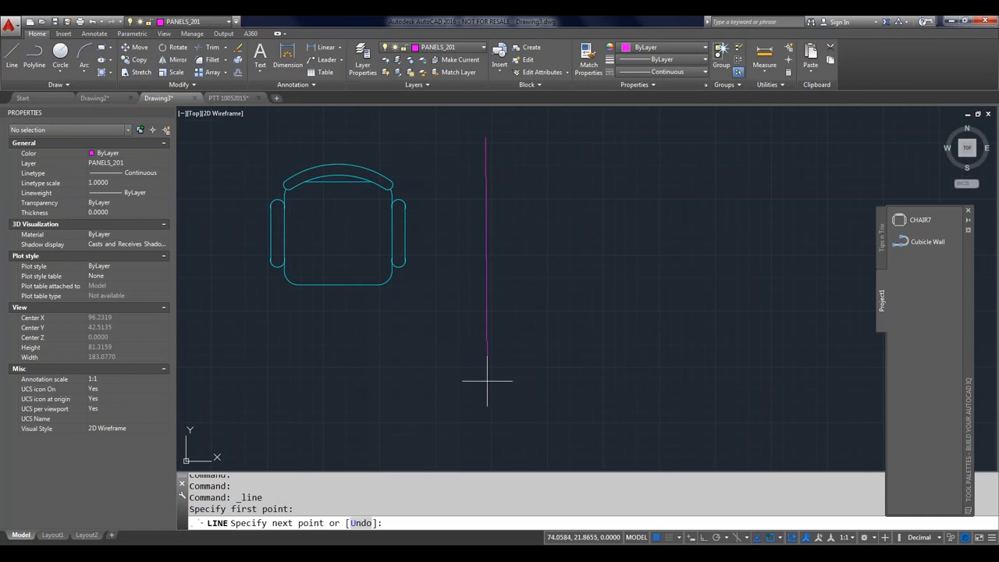
key("F10")
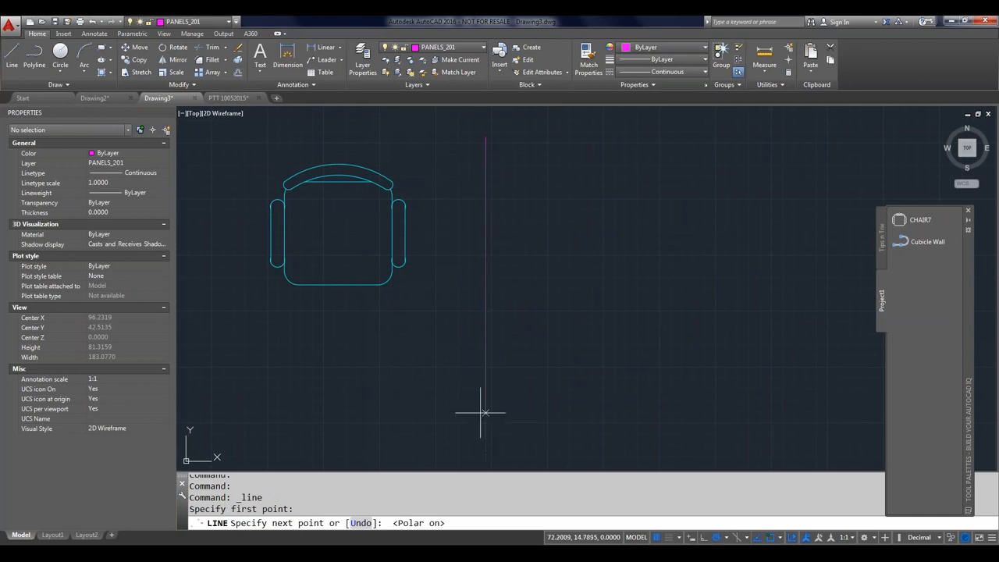
left_click(485, 412)
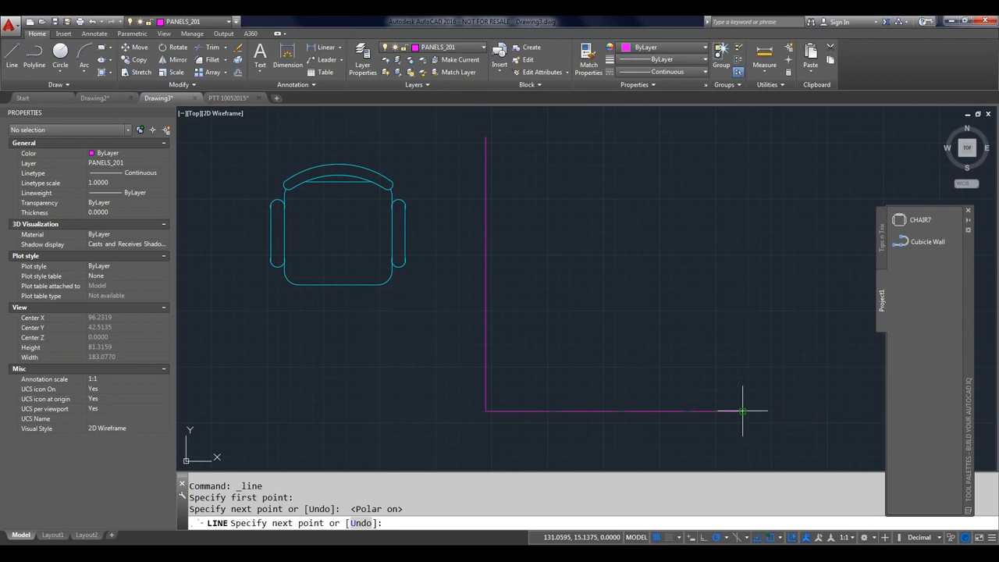
left_click(743, 410)
key("Return")
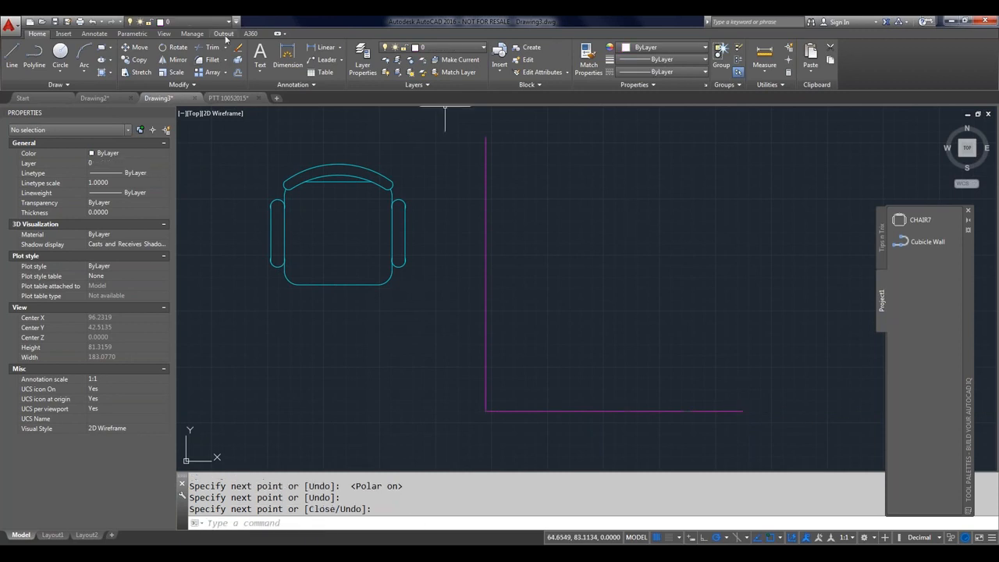
left_click(229, 22)
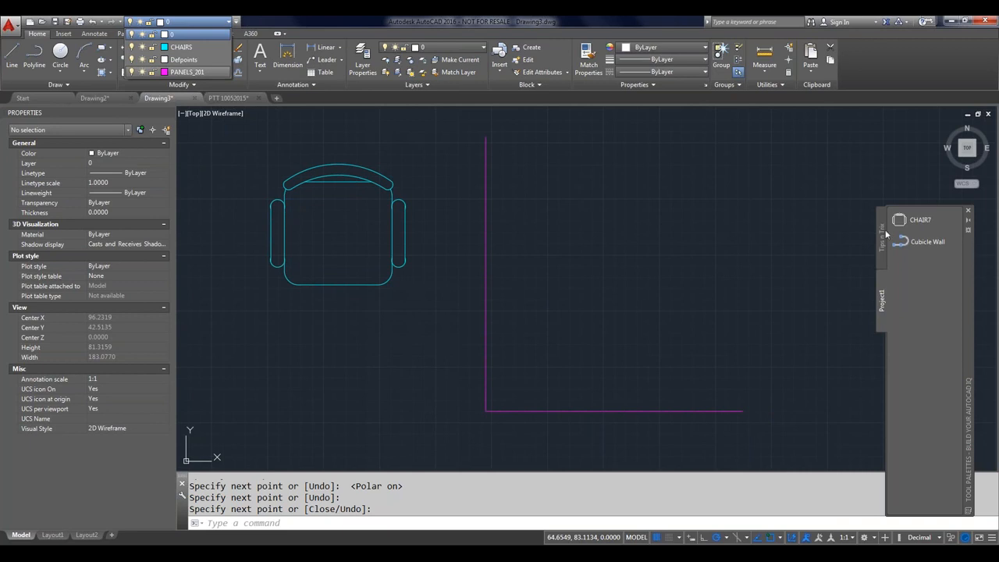
Review the layer choices in the Cubicle Wall tool's properties and cancel without changes.
left_click(911, 242)
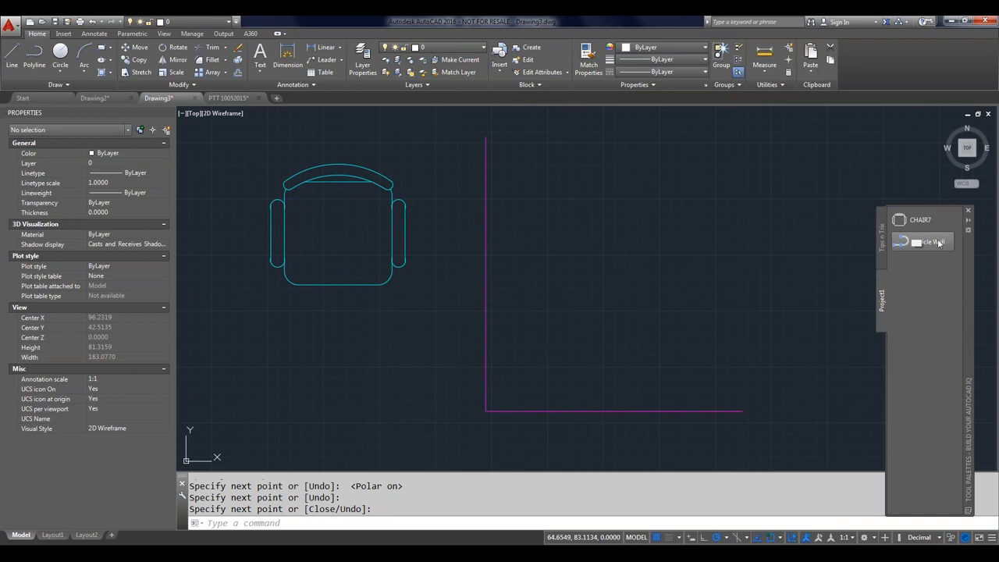
right_click(941, 243)
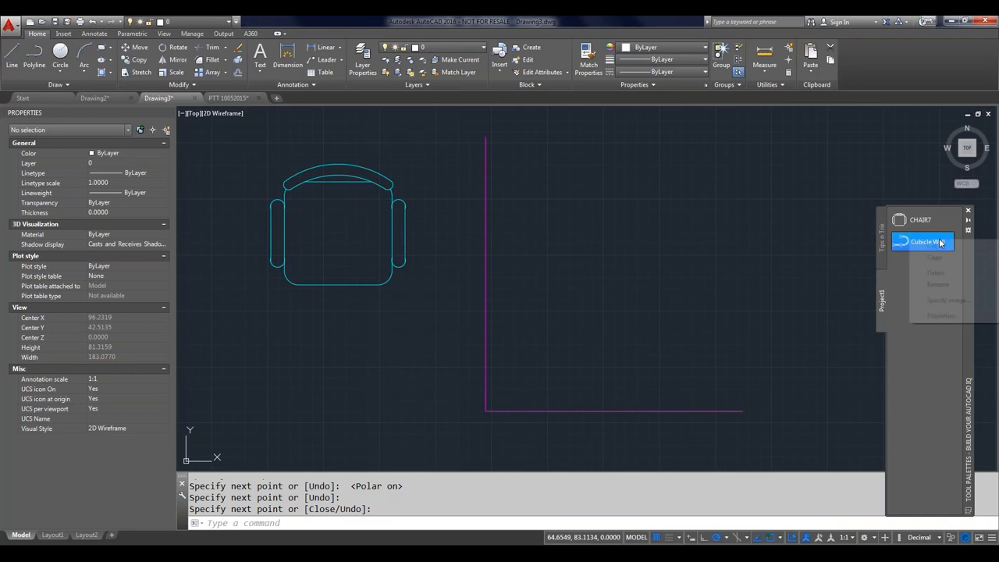
left_click(954, 315)
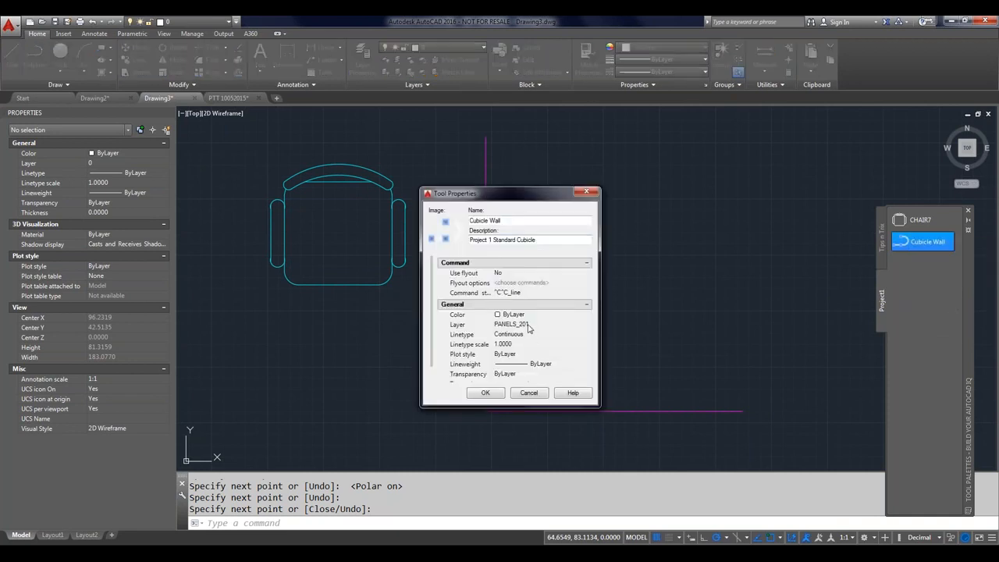
left_click(529, 326)
left_click(529, 325)
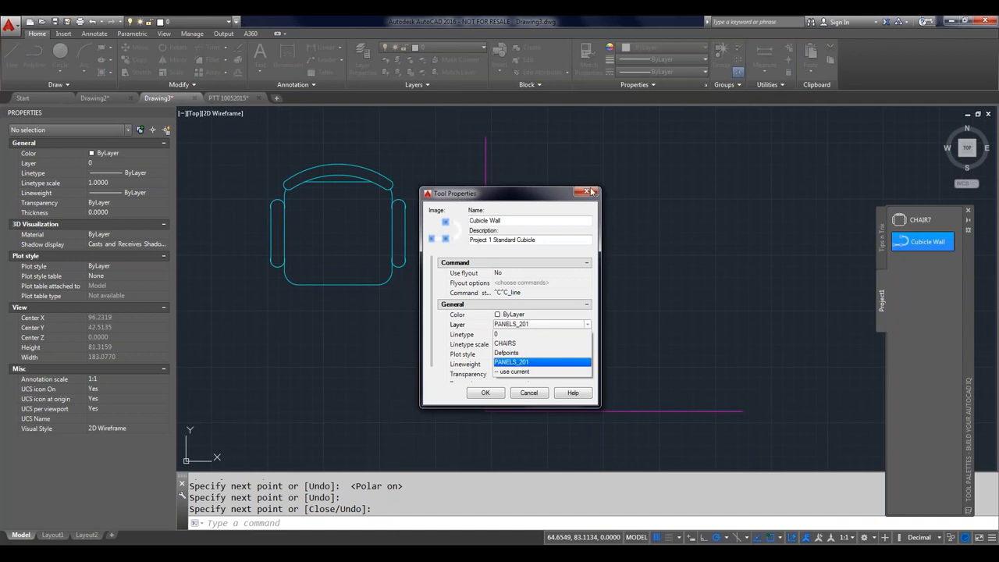
left_click(533, 400)
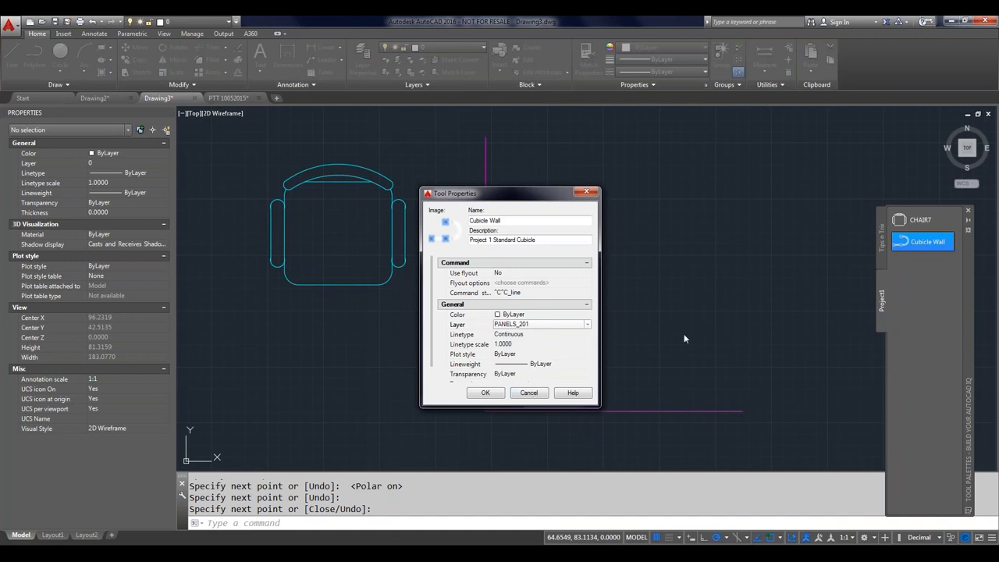
left_click(535, 396)
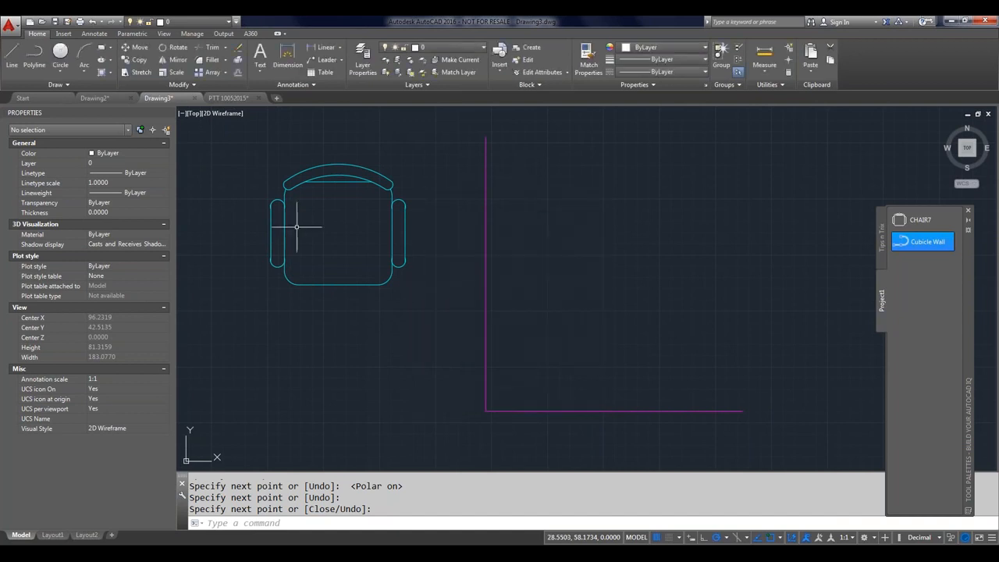
Switch to the PTT 10052015 drawing and restore the saved JText view from the Tips n Trix palette.
left_click(223, 98)
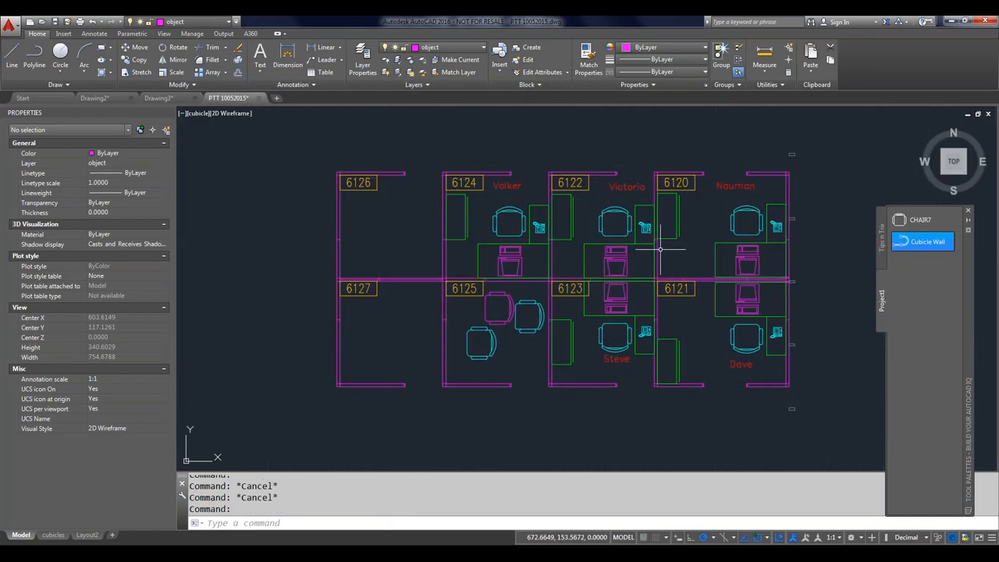
left_click(881, 236)
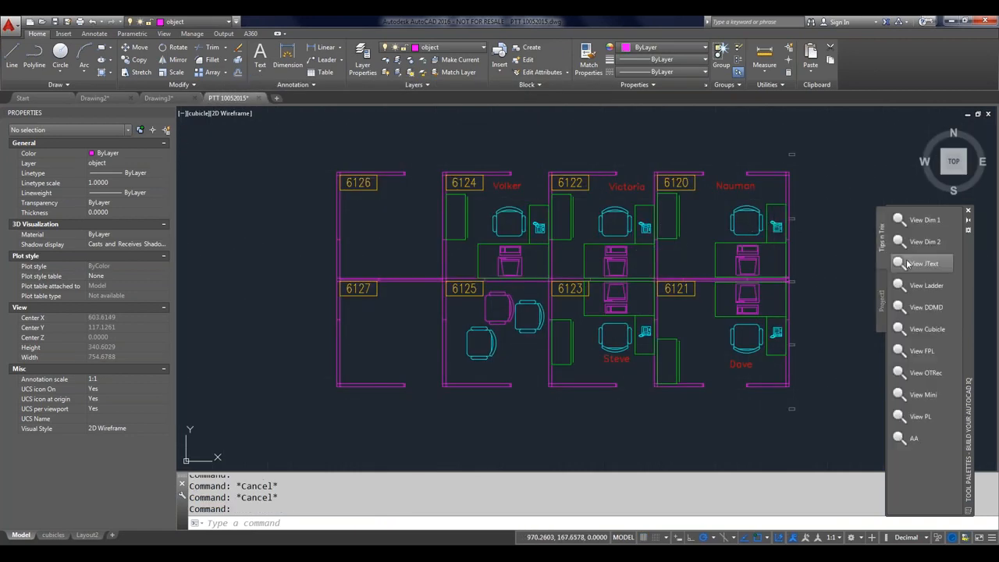
left_click(908, 264)
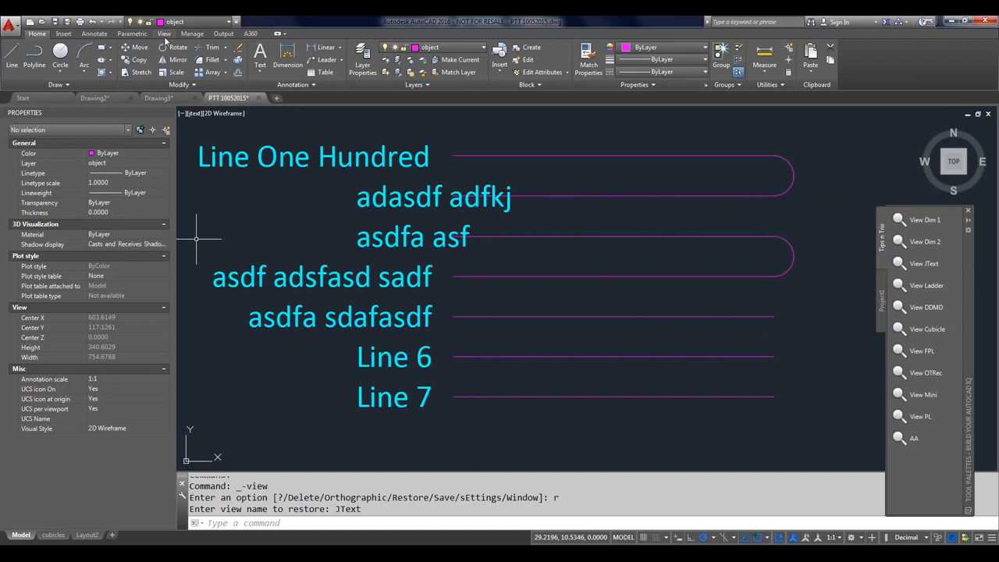
left_click(164, 36)
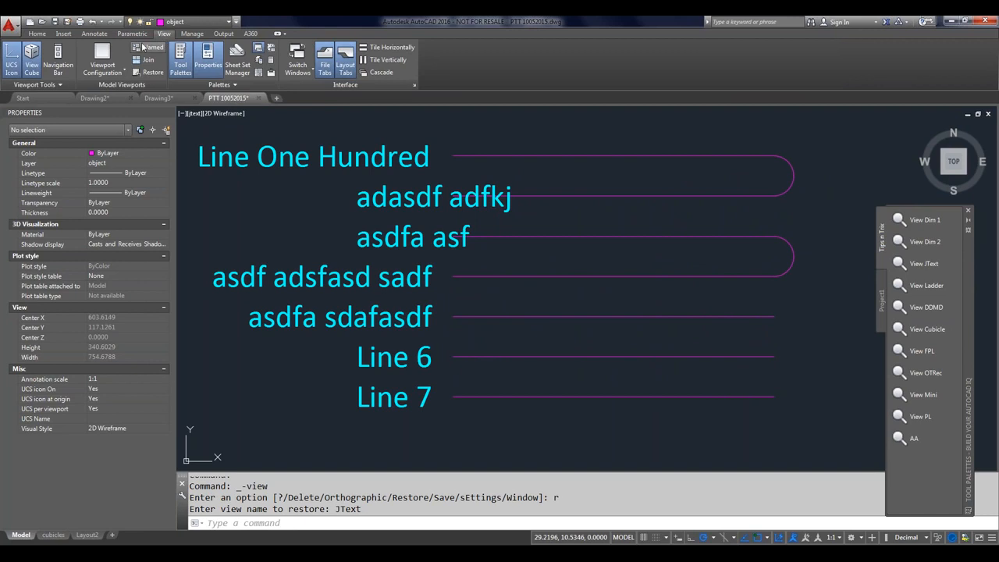
left_click(148, 48)
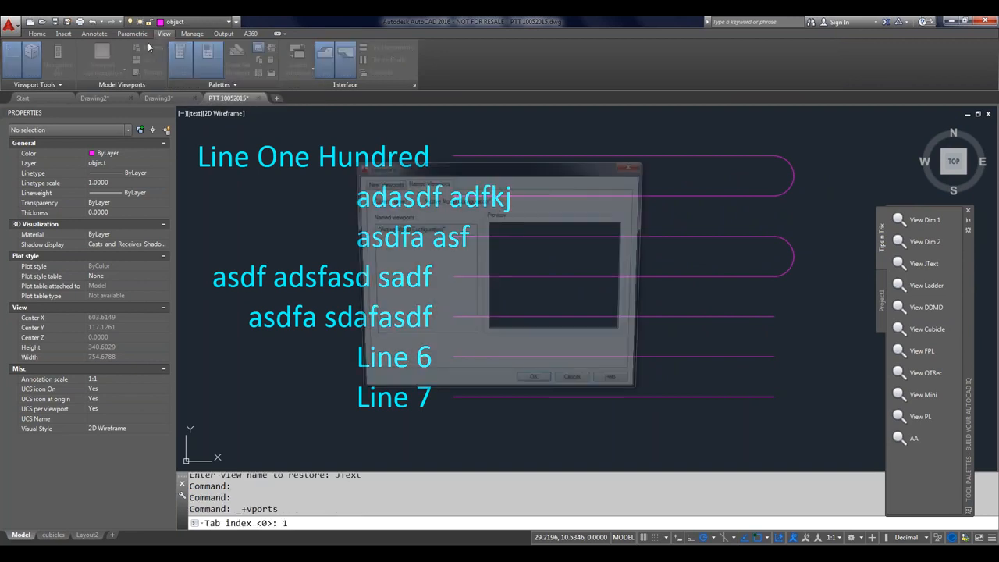
left_click(576, 394)
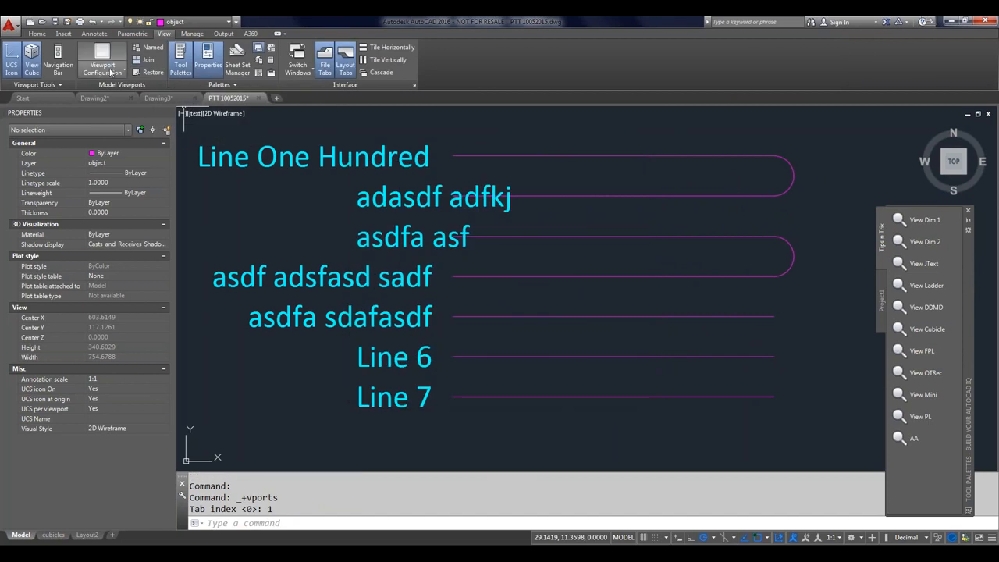
left_click(122, 71)
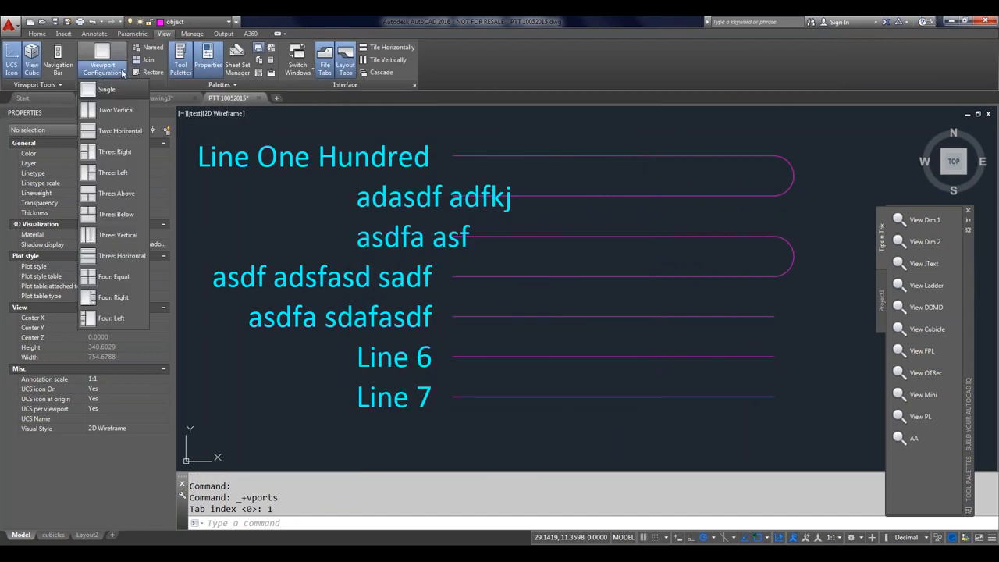
left_click(121, 84)
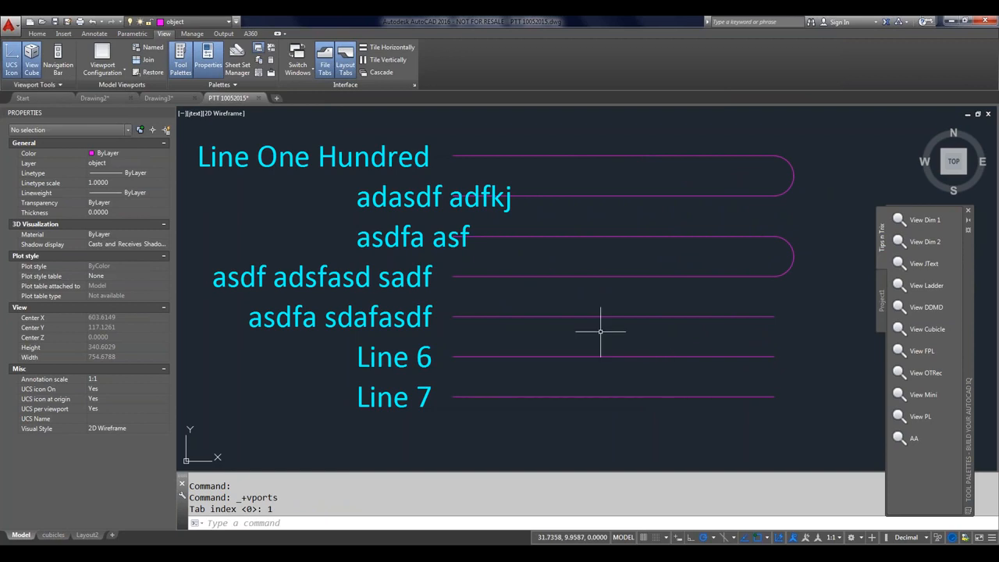
Examine the drawing's saved model views in the View Manager and close it without changes.
type("v")
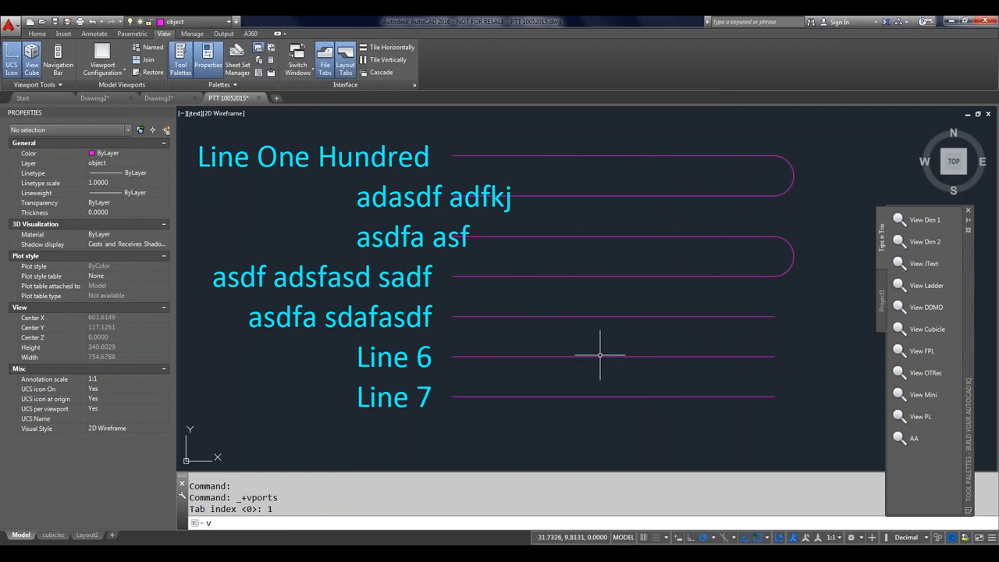
key("Return")
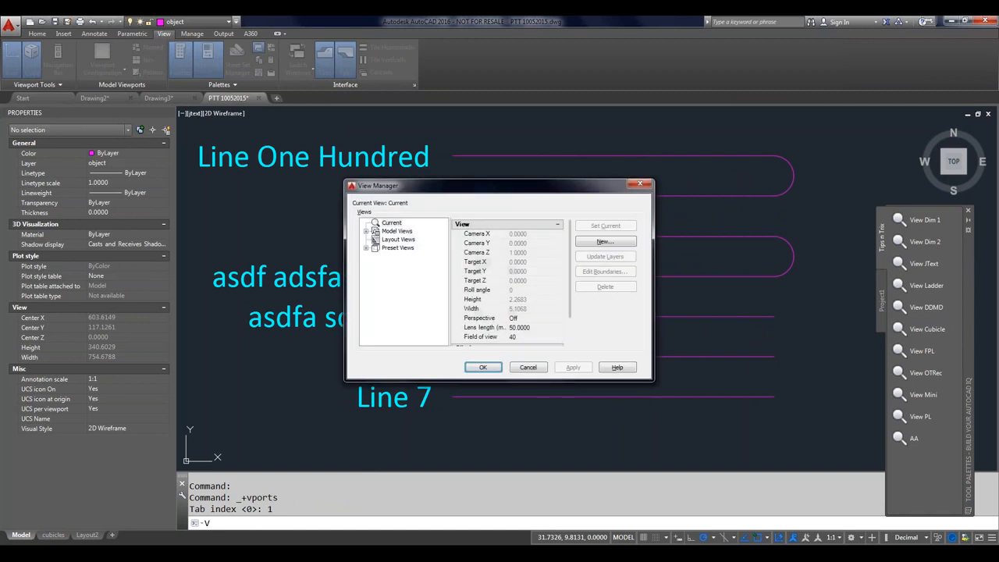
left_click(366, 231)
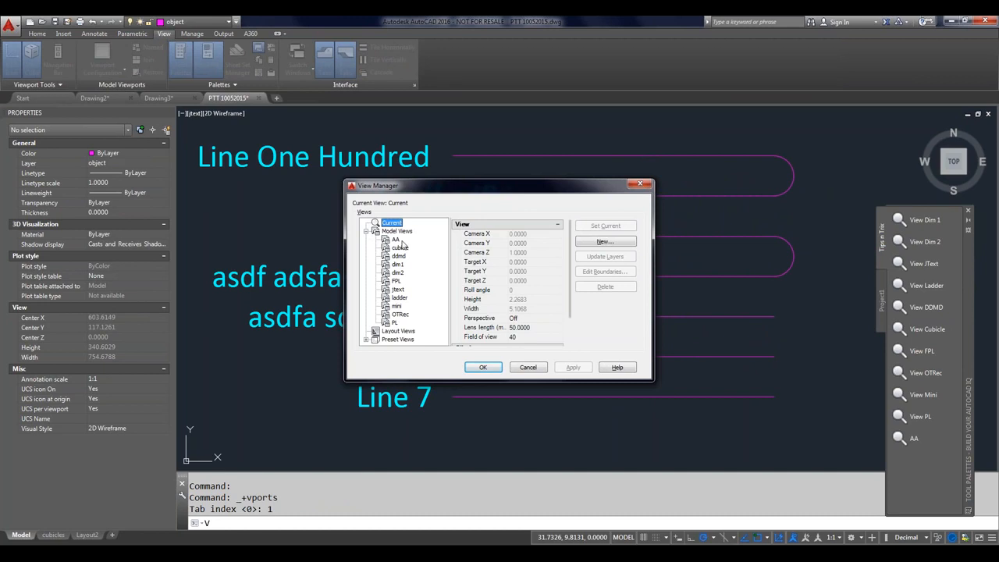
left_click(545, 368)
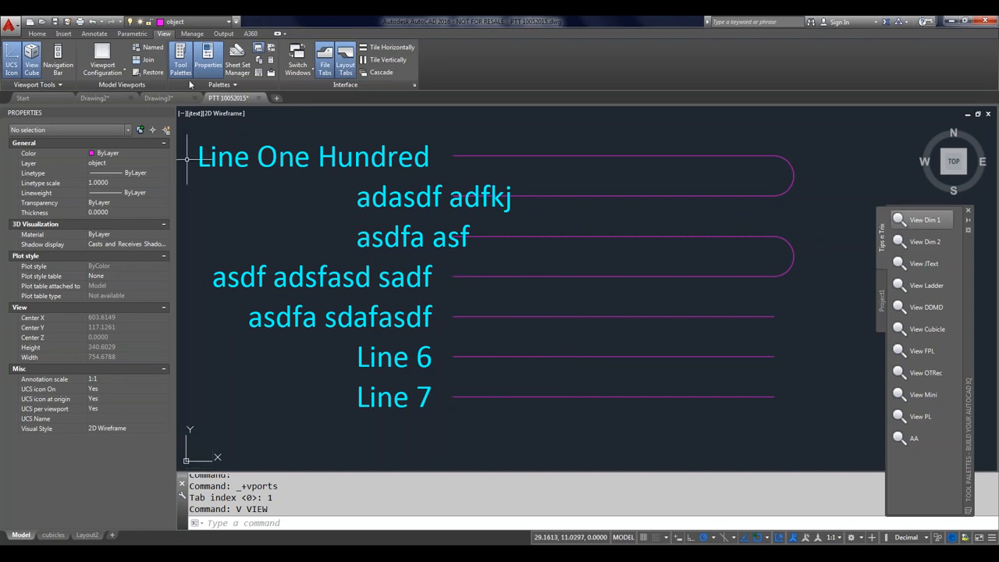
Set the plot area to View with the saved cubicle view in the model's plot settings, and cancel the plot.
type("pl")
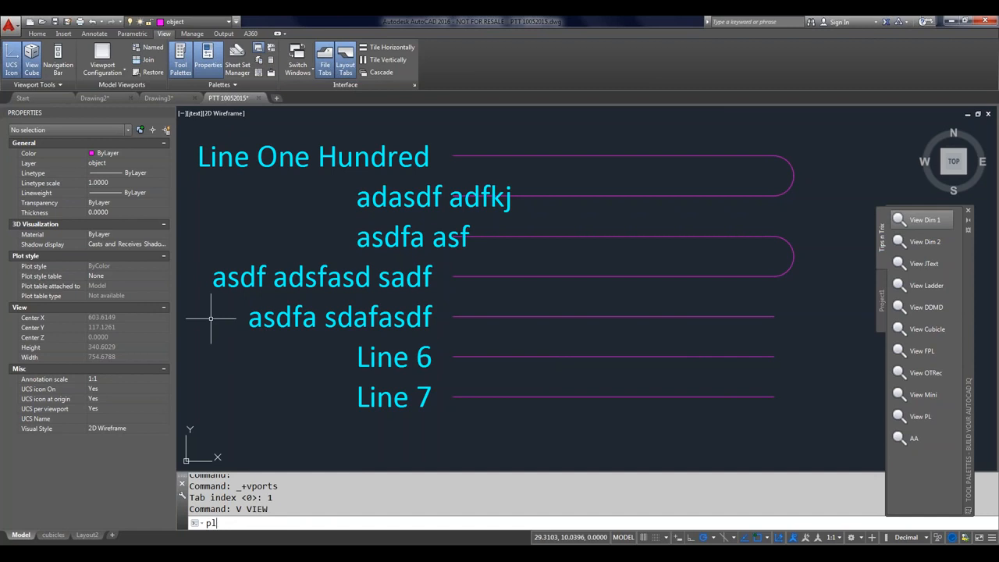
type("ot")
key("Return")
left_click(365, 337)
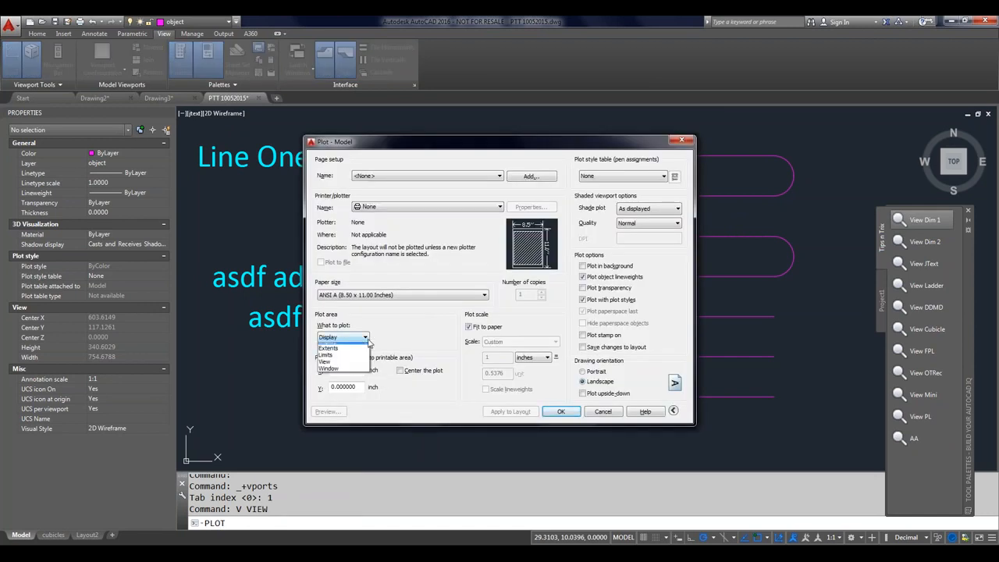
left_click(343, 361)
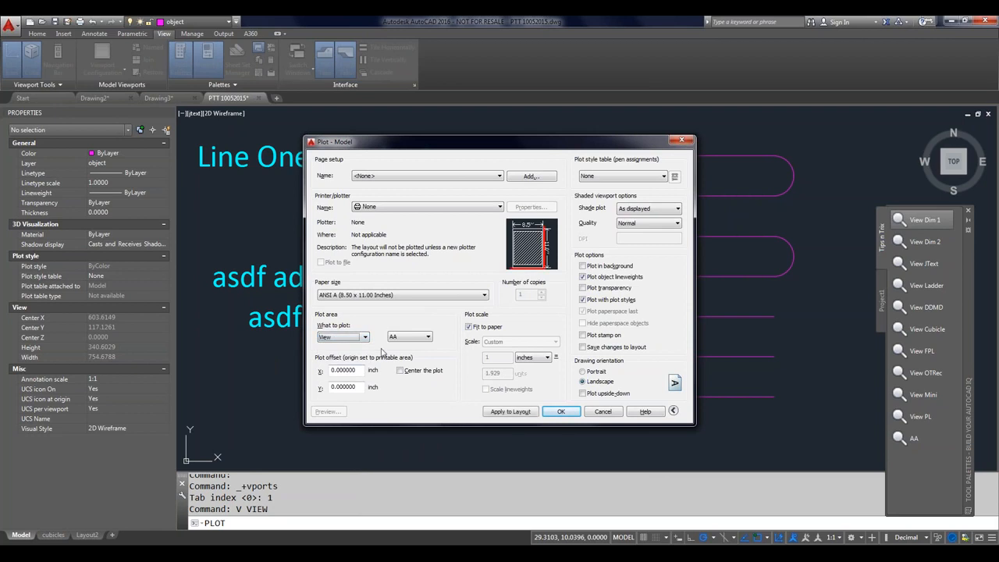
left_click(419, 339)
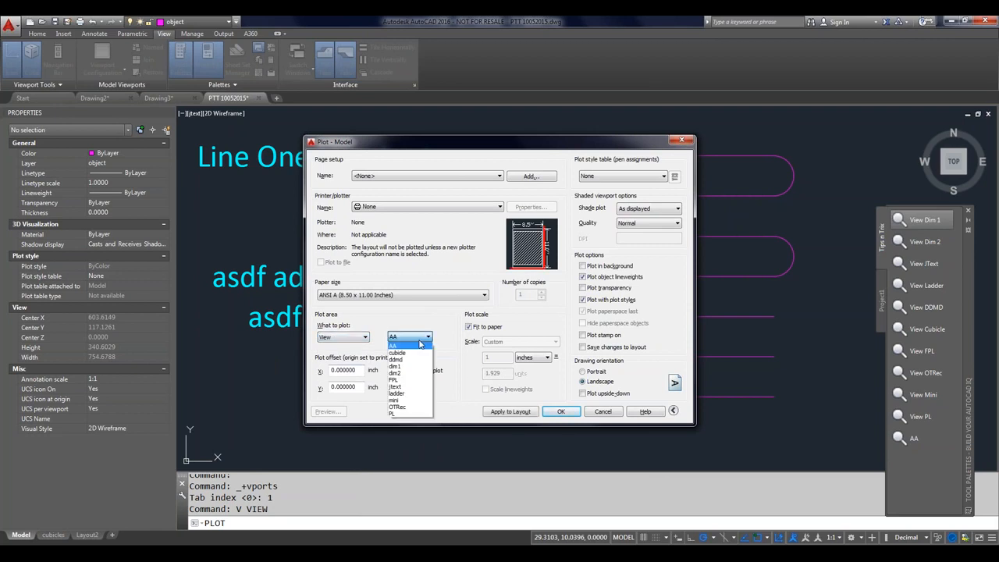
left_click(407, 349)
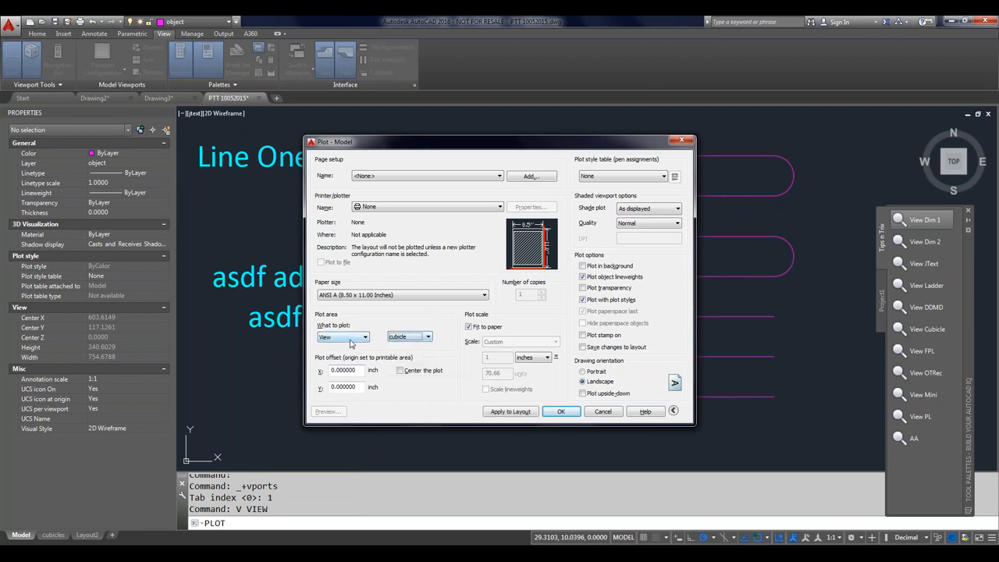
left_click(603, 412)
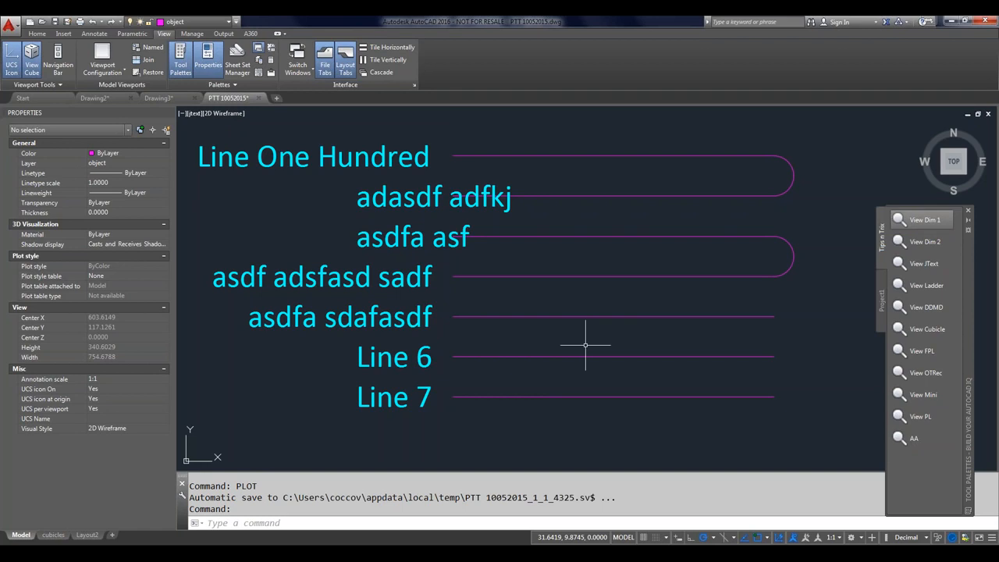
Save the current display as a view named v22 using the -VIEW command, and restore the saved DDMD view.
type("-V")
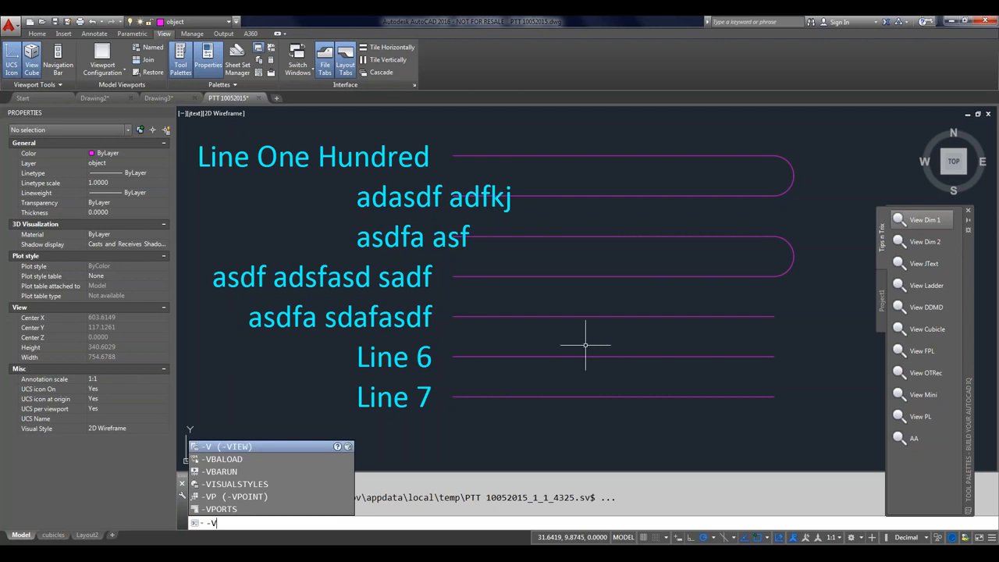
key("Return")
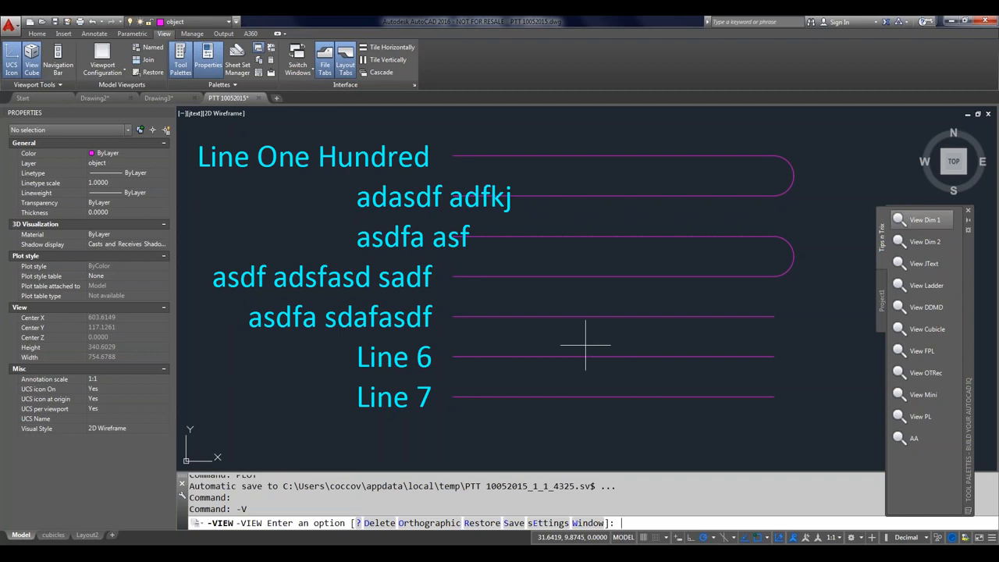
type("s")
key("Return")
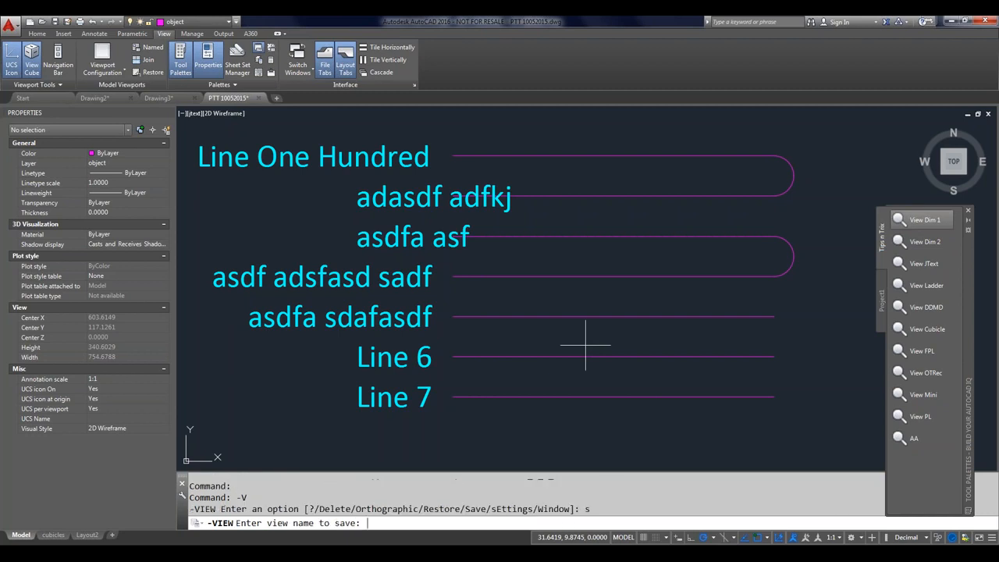
type("v22")
key("Return")
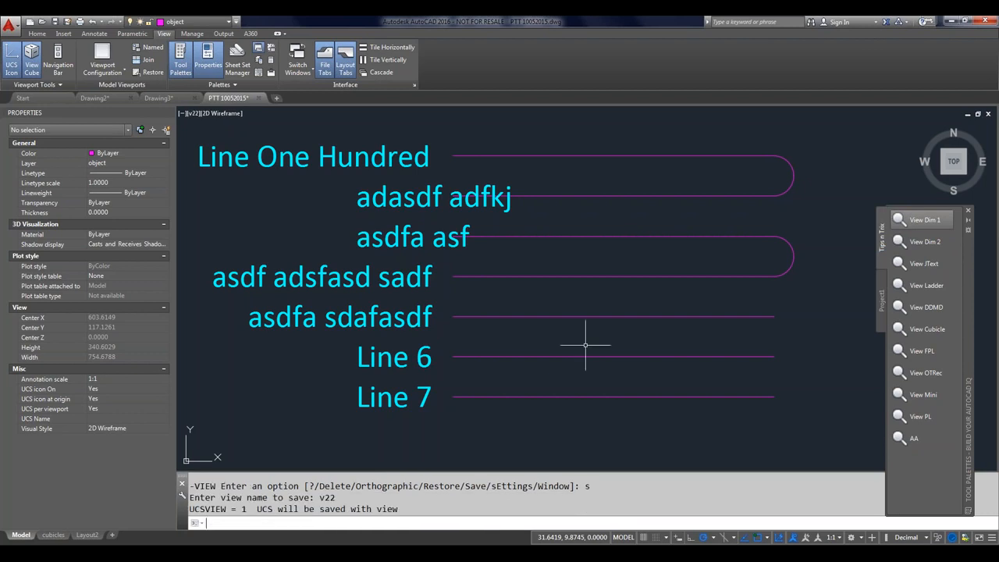
left_click(925, 306)
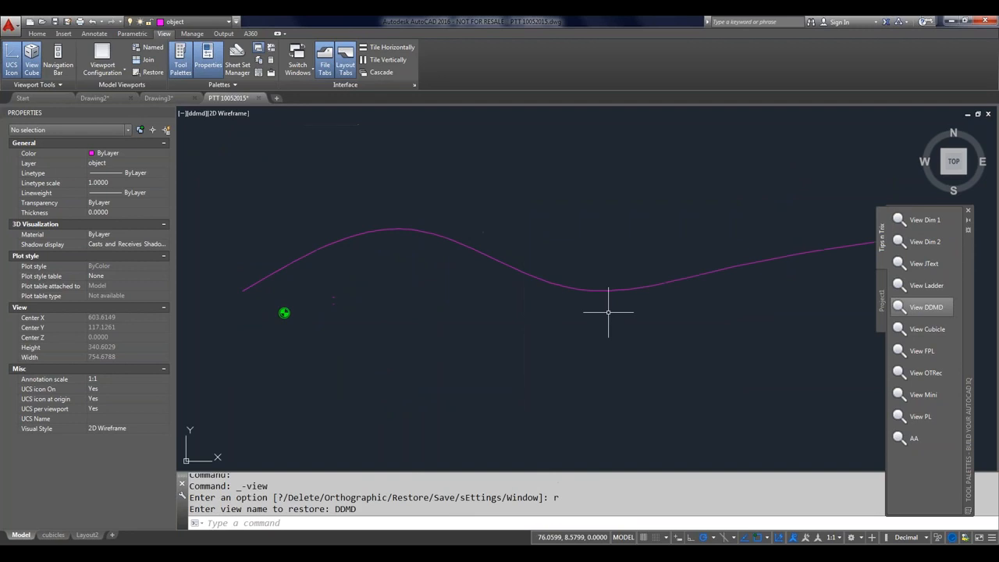
Restore the saved view v22 using the -VIEW command's Restore option.
type("-V")
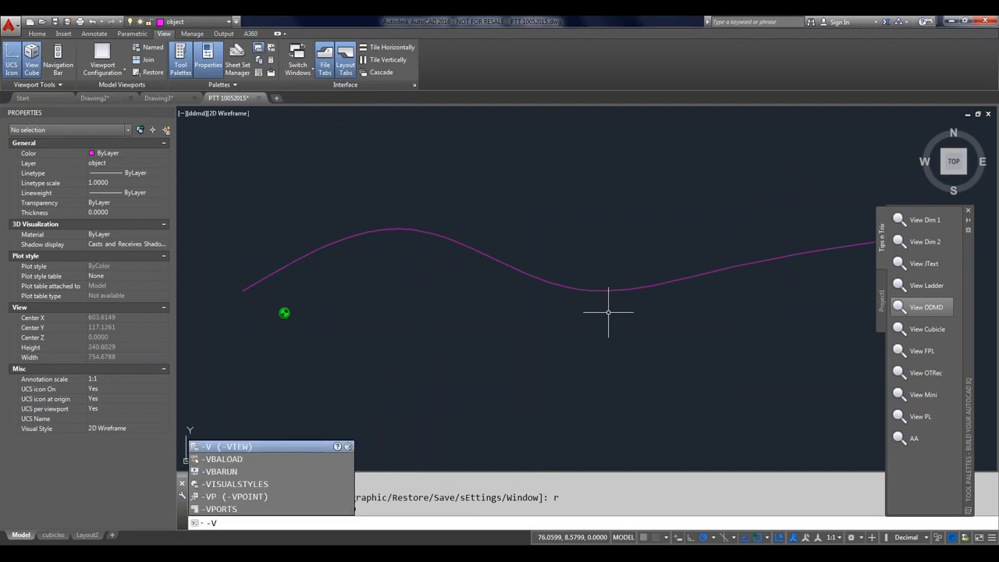
key("Return")
type("r")
key("Return")
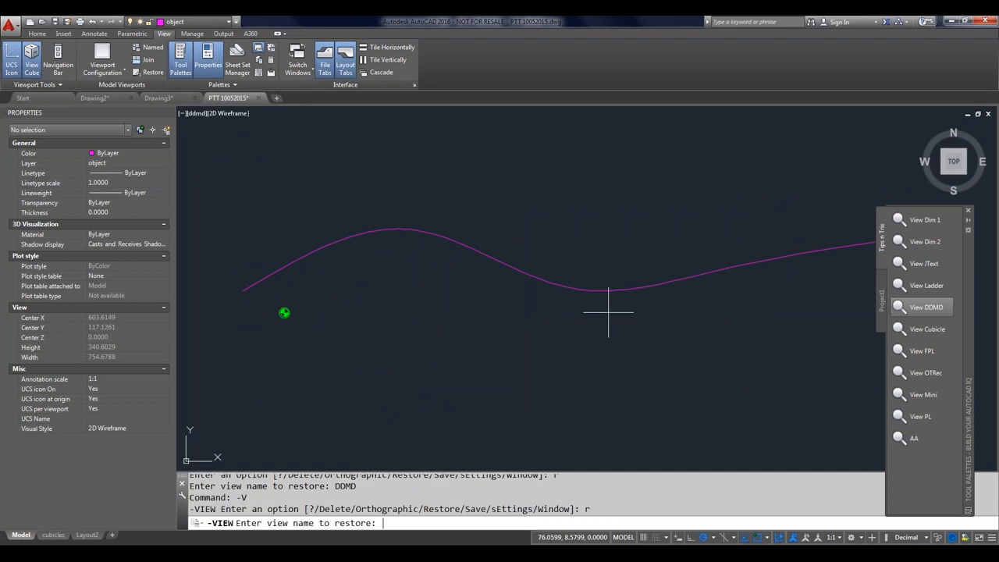
type("v22")
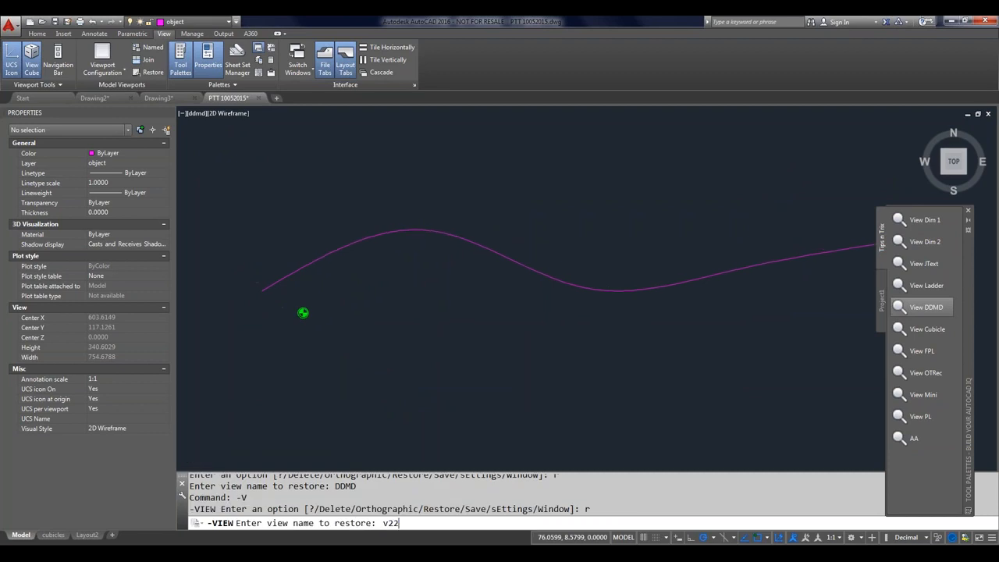
key("Return")
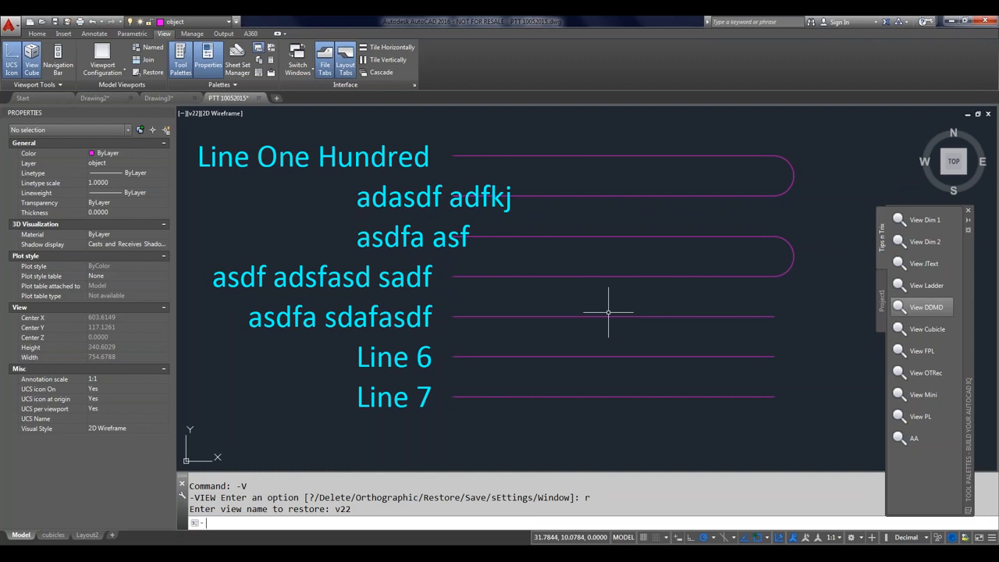
Examine the command string in the View DDMD tool's properties and close them without changes.
right_click(928, 312)
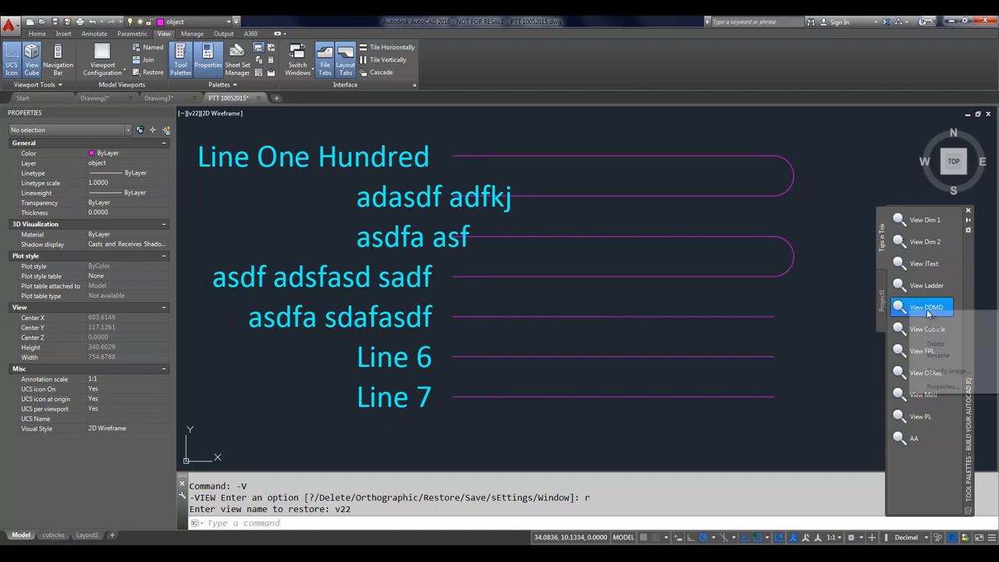
left_click(943, 387)
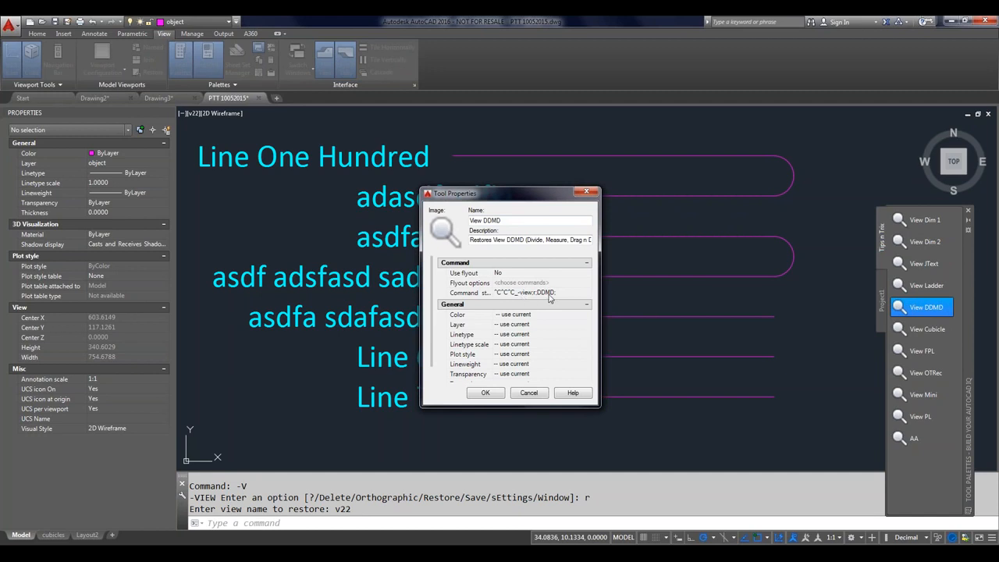
left_click(529, 395)
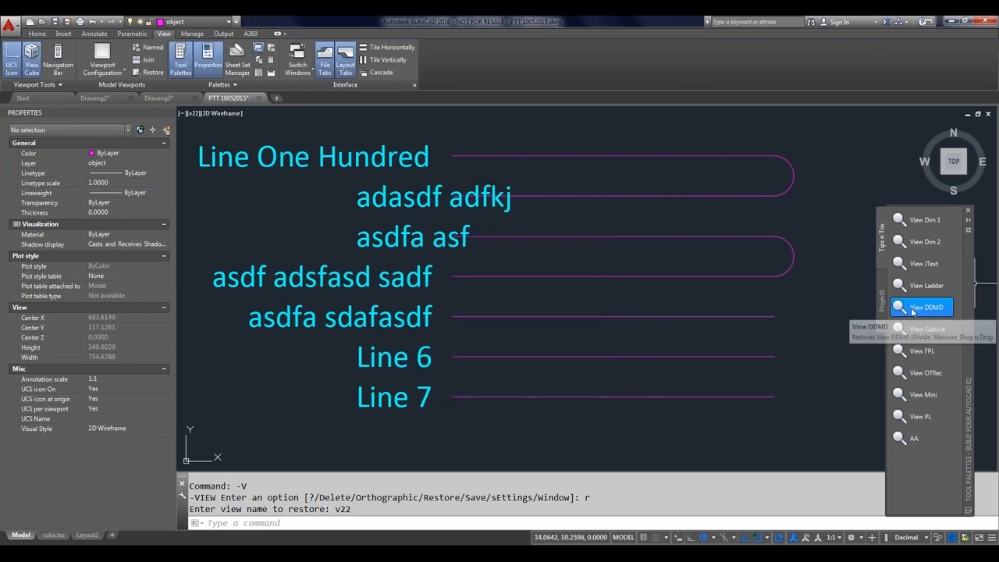
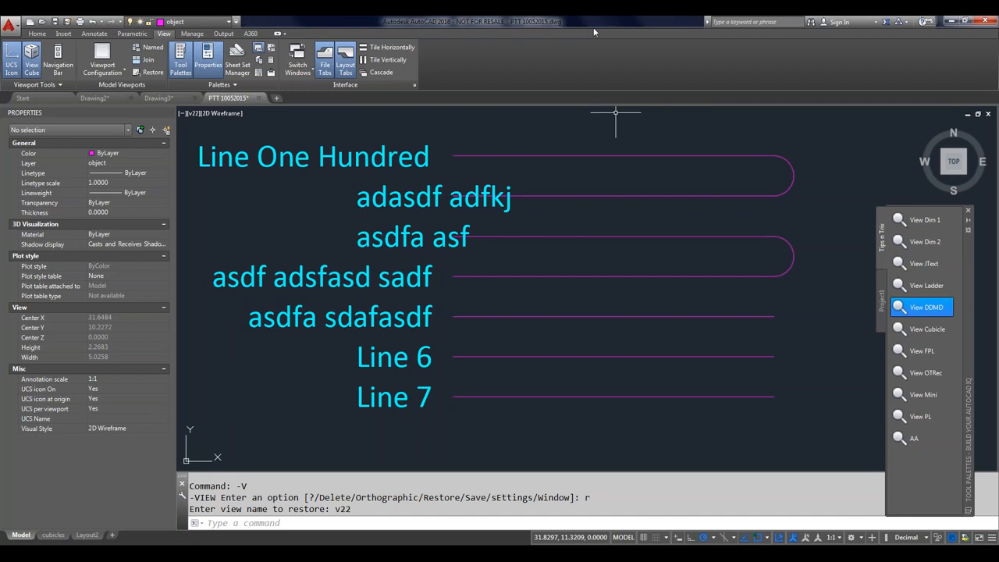
Enable Explode and turn off the on-screen insertion point in the block Insert settings, and cancel the insertion.
type("i")
key("Return")
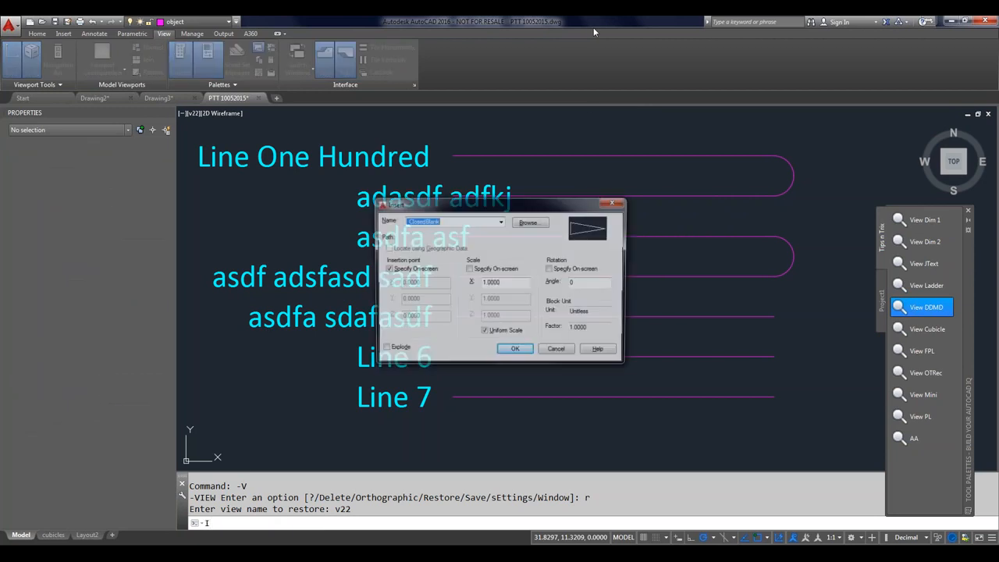
left_click(392, 352)
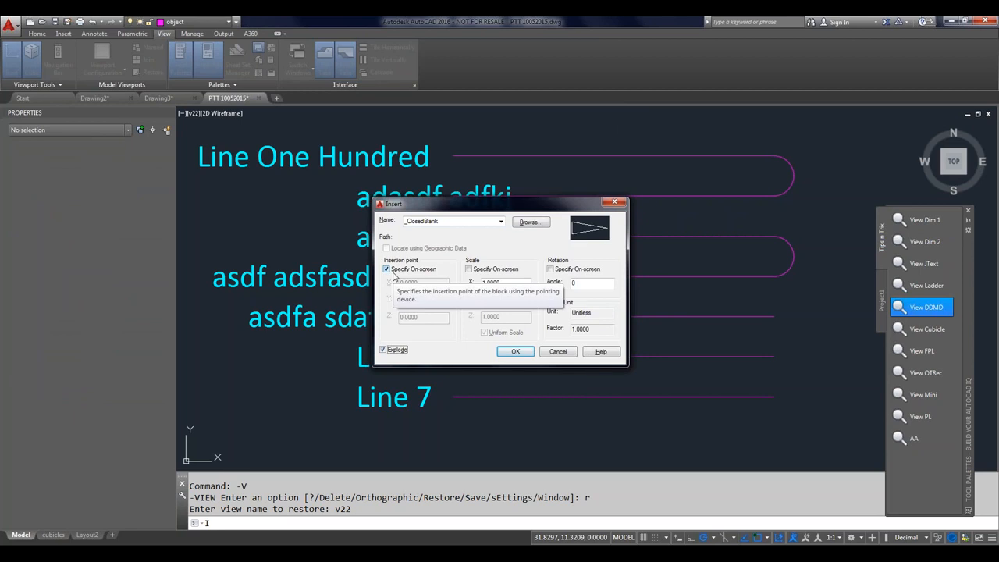
left_click(393, 273)
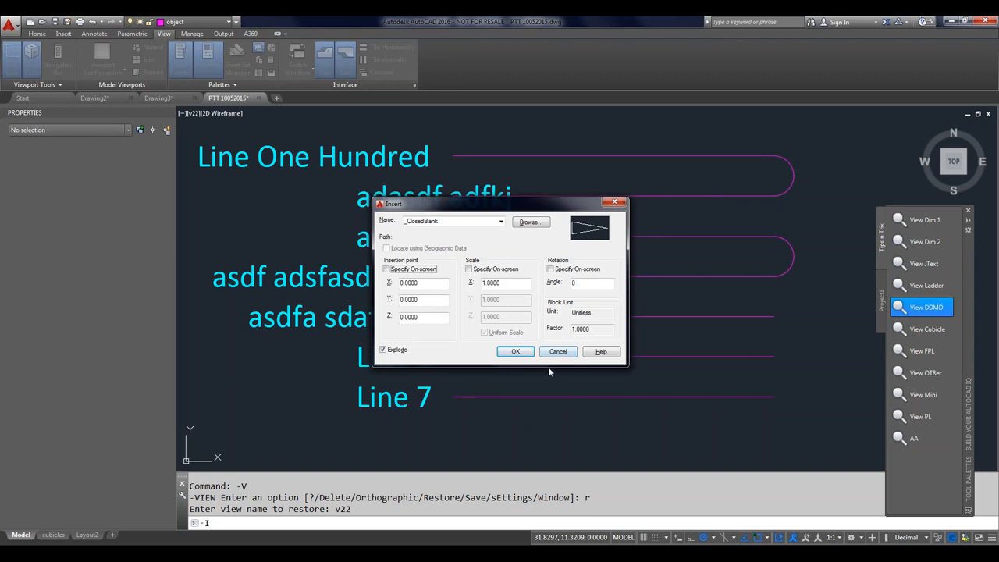
left_click(554, 355)
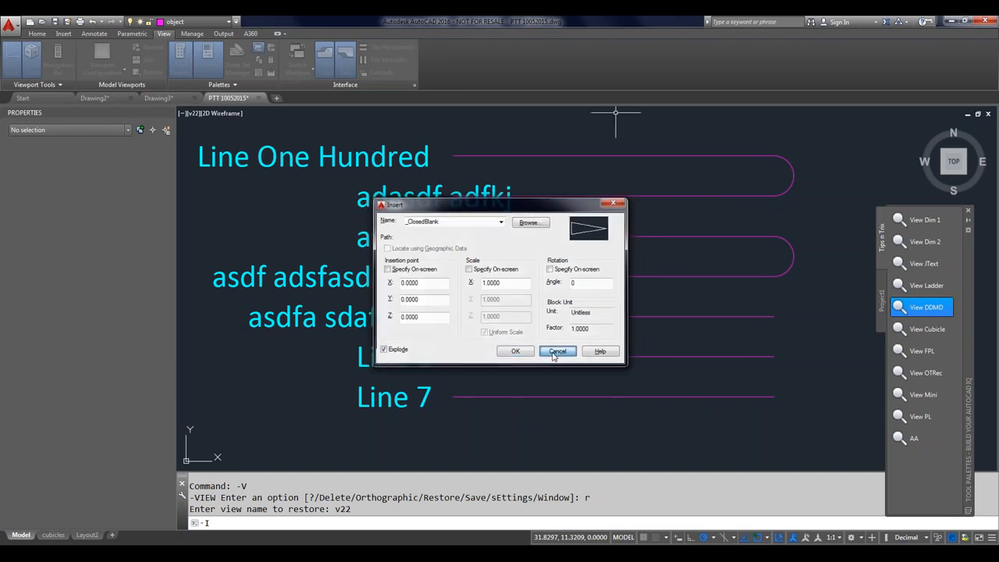
left_click(554, 355)
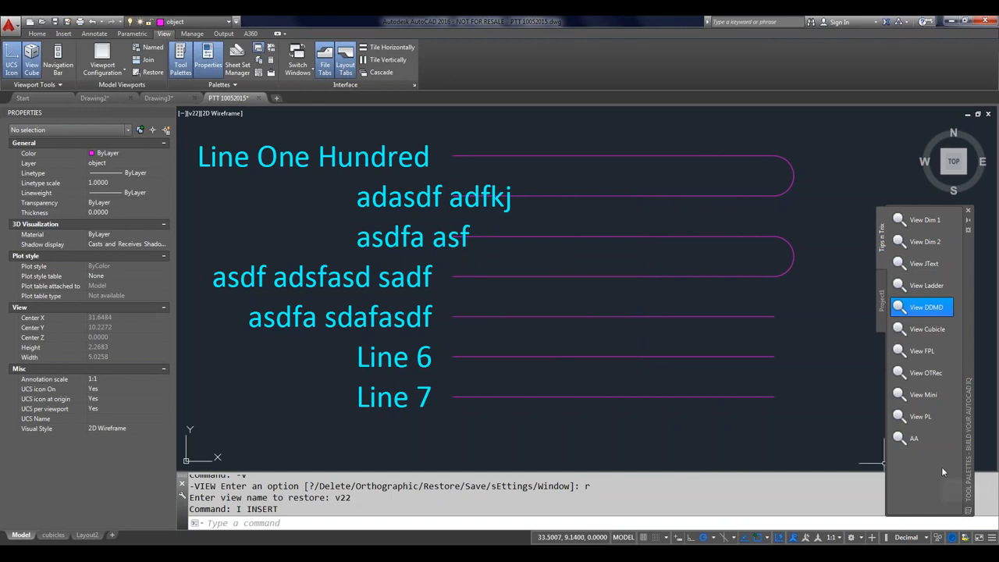
Reposition the tool palettes clear of the drawn lines, and add the Selection Cycling toggle to the status bar.
left_click_drag(972, 469, 797, 406)
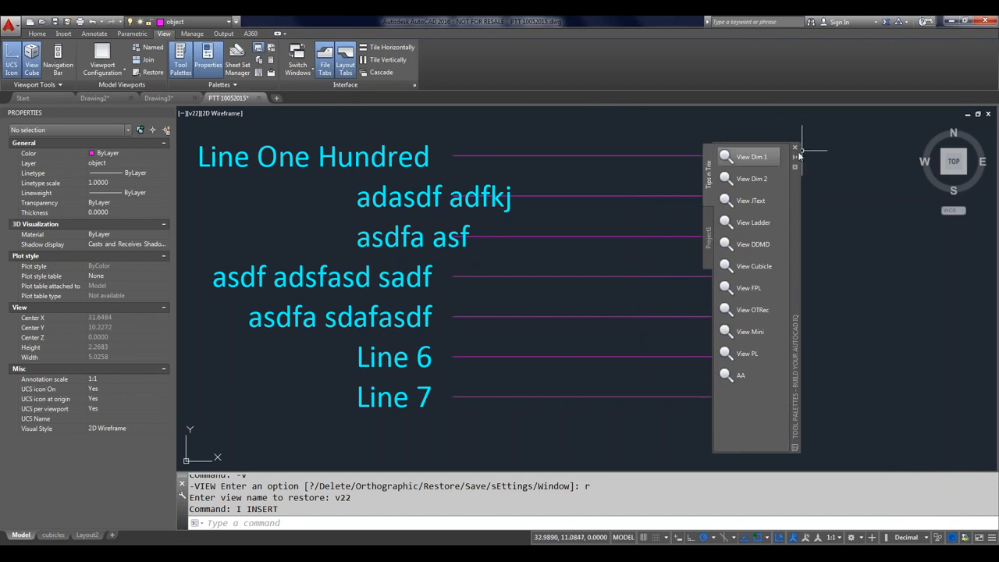
left_click_drag(797, 198, 930, 194)
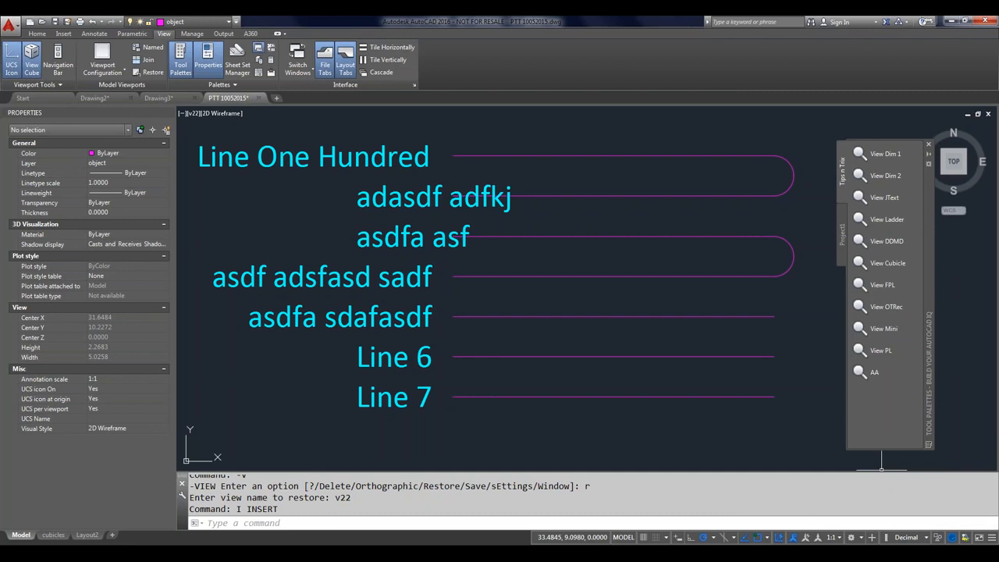
left_click(991, 538)
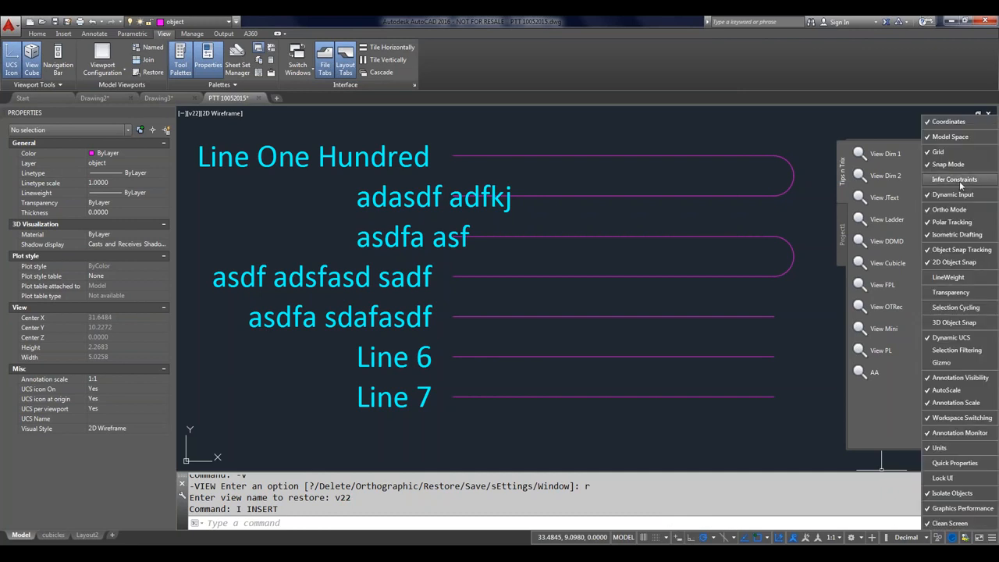
left_click(958, 235)
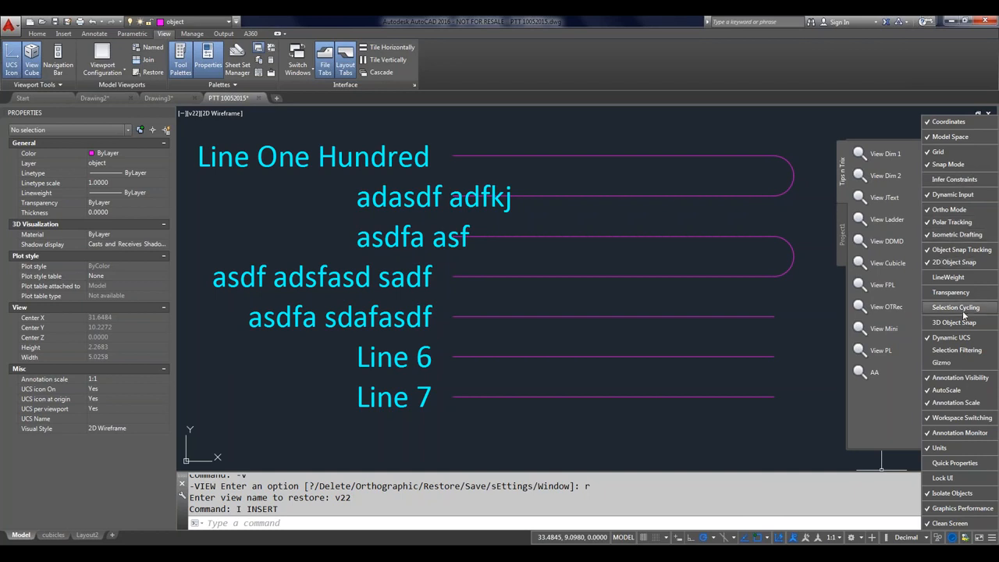
left_click(965, 314)
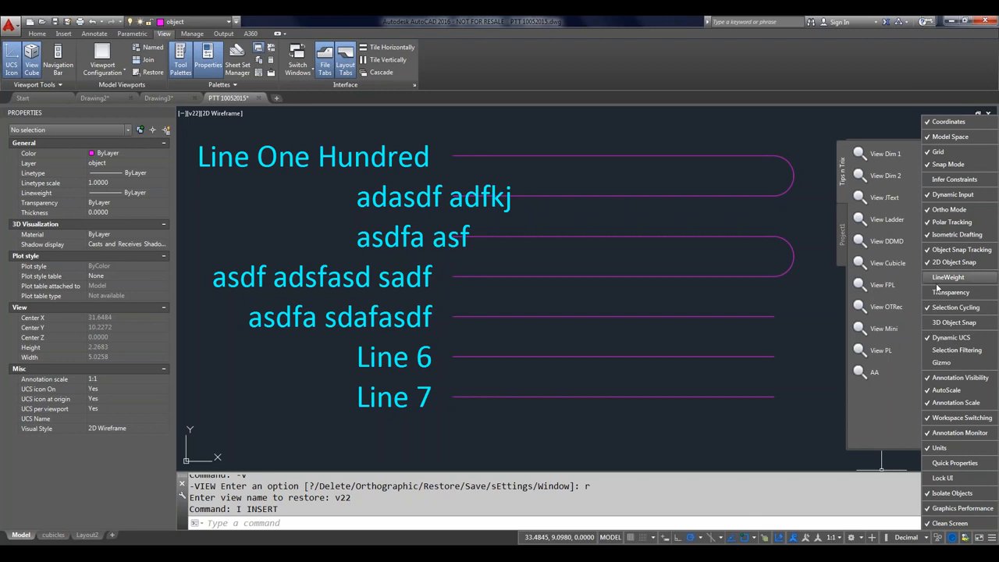
left_click(849, 525)
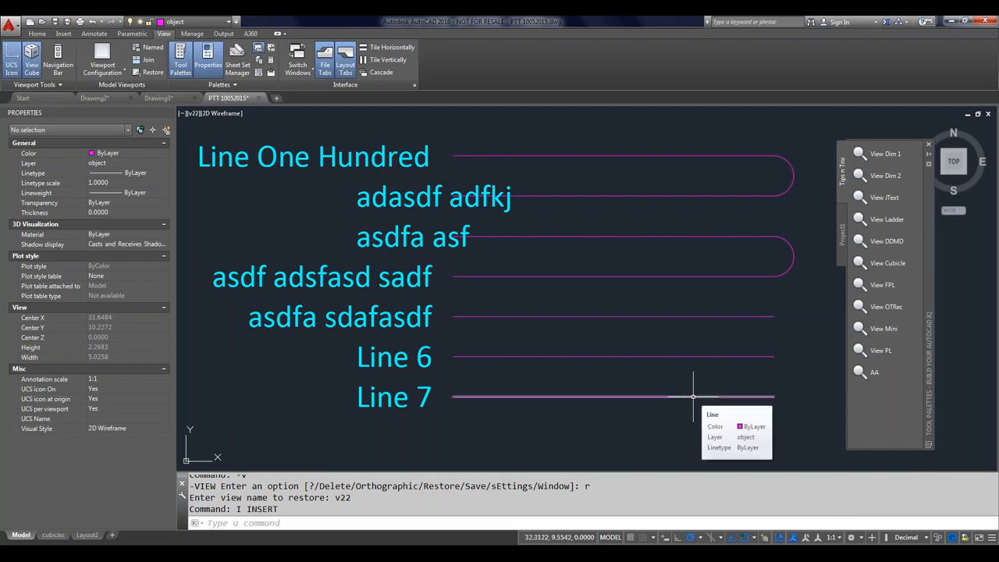
Draw a line about 1.07 units long over the line beside the Line 7 text, starting at its right endpoint.
type("l")
key("Return")
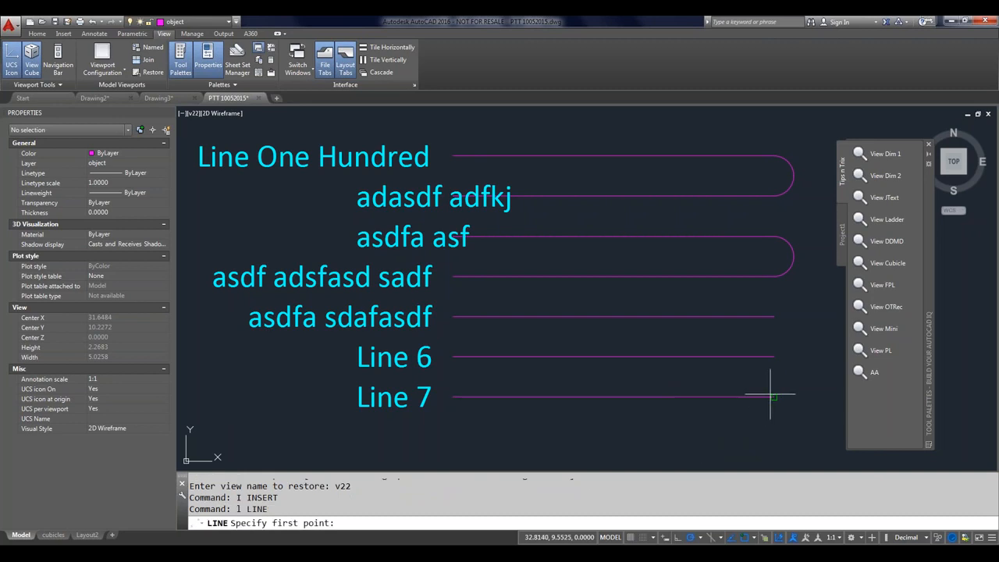
left_click(773, 397)
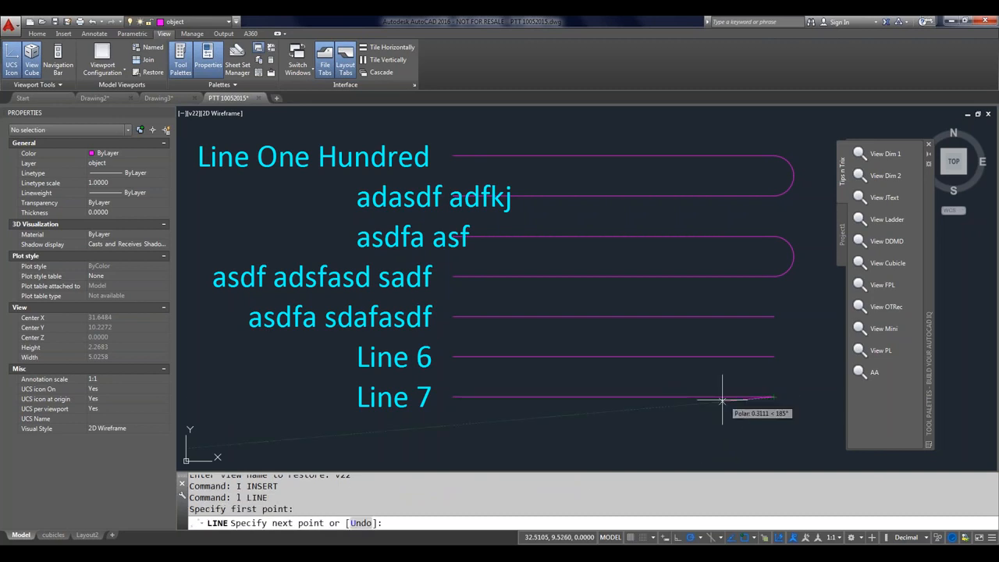
left_click(601, 397)
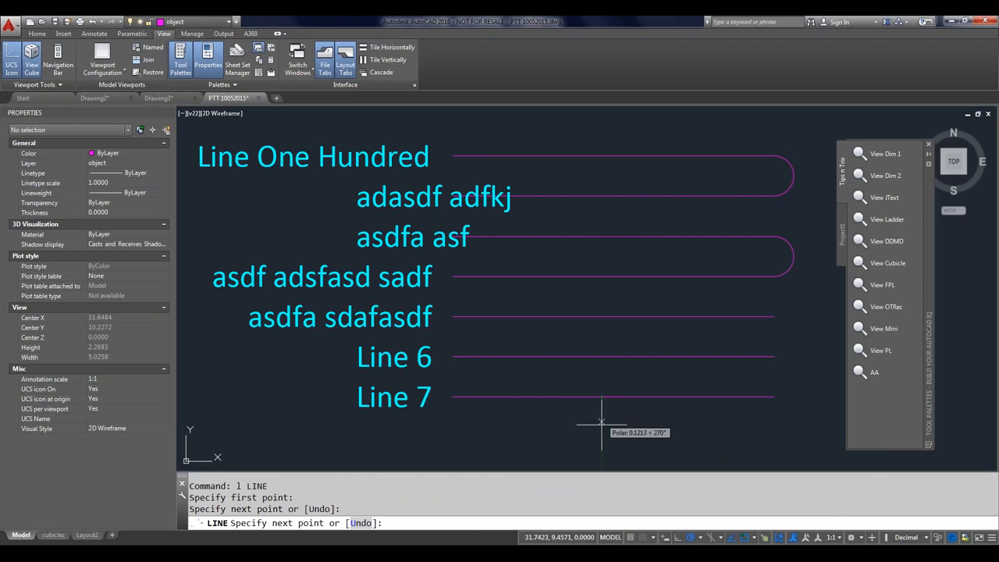
key("Return")
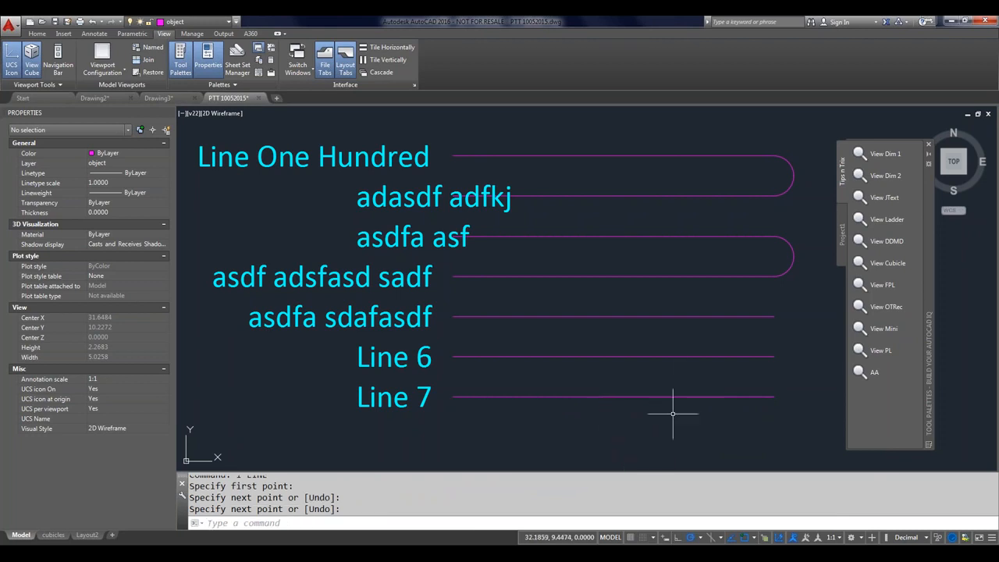
Turn on Selection Cycling, select the full-length line among the overlapping lines beside the Line 7 text, and clear the selection.
left_click(766, 538)
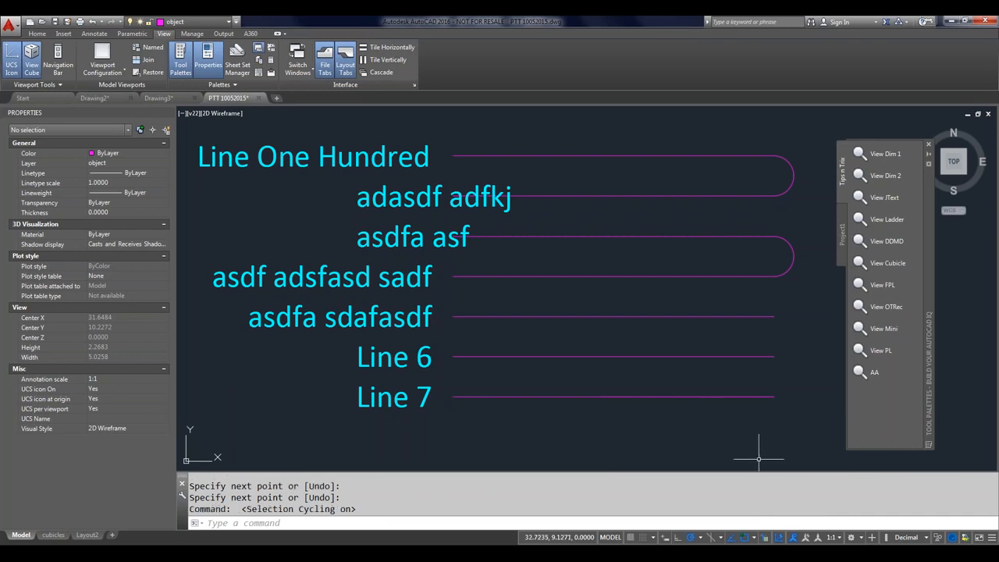
left_click(718, 397)
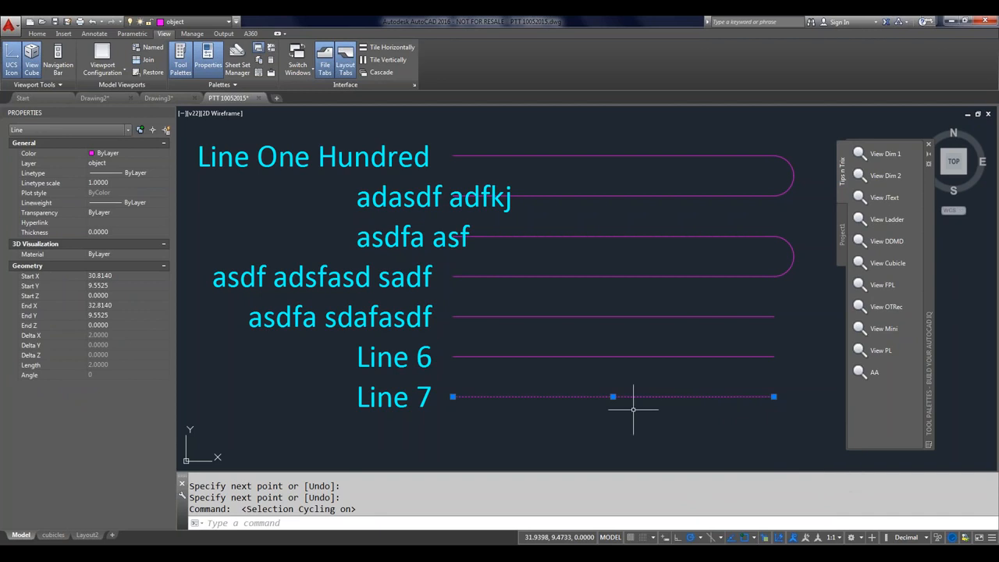
key("Escape")
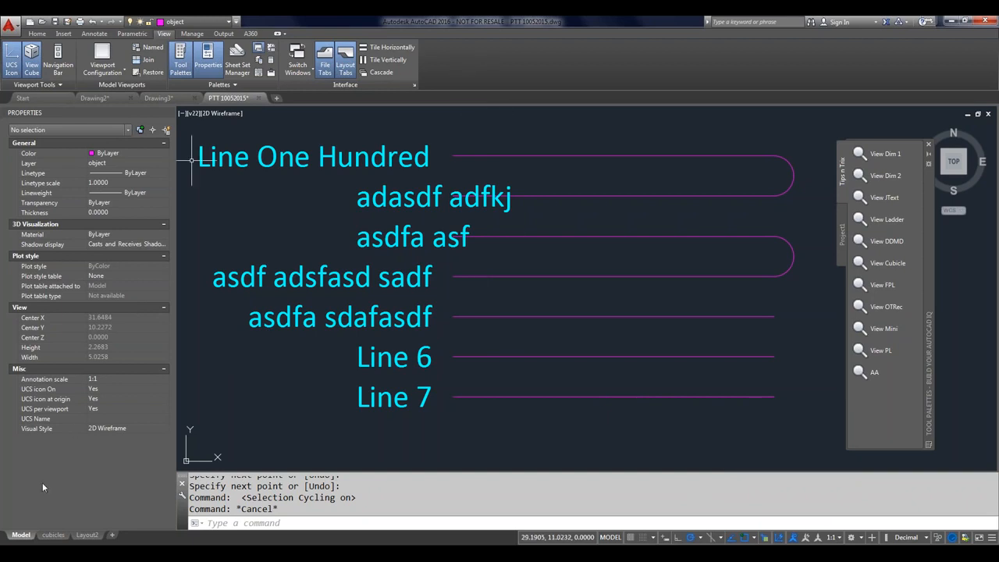
Shrink the viewport on the cubicles layout to about 3.44 by 3.28 by stretching its lower-right corner inward.
left_click(54, 535)
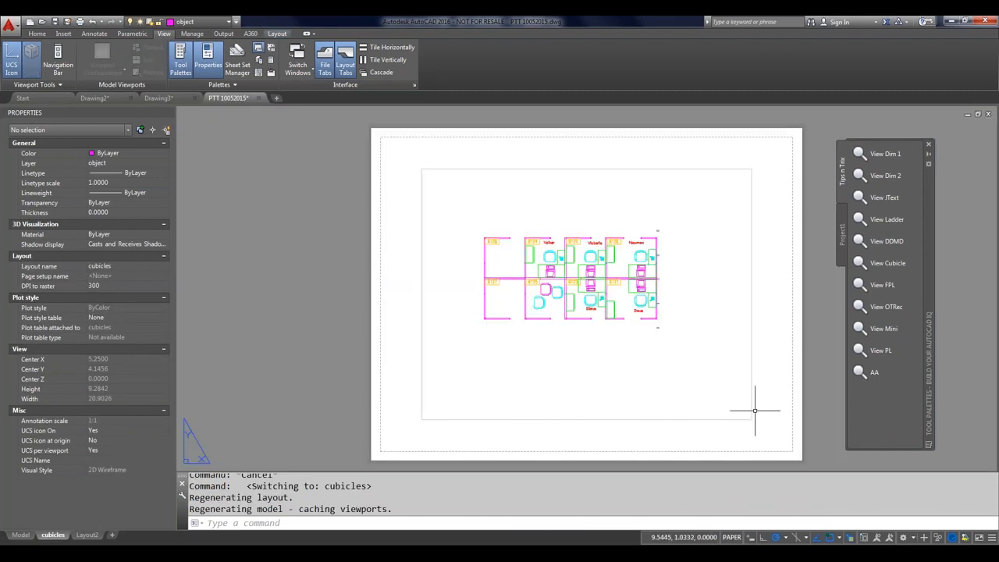
left_click(752, 412)
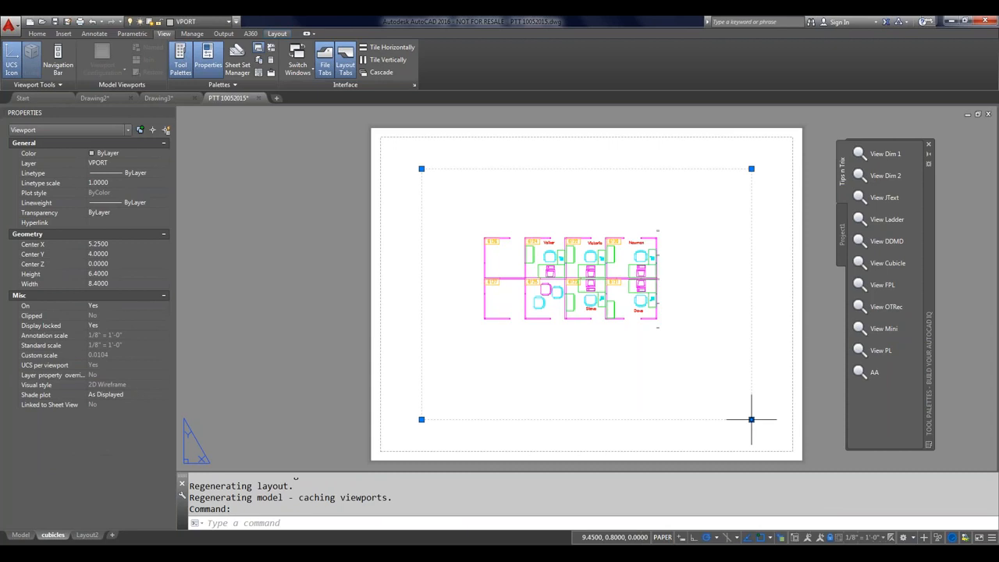
left_click(751, 419)
left_click(556, 296)
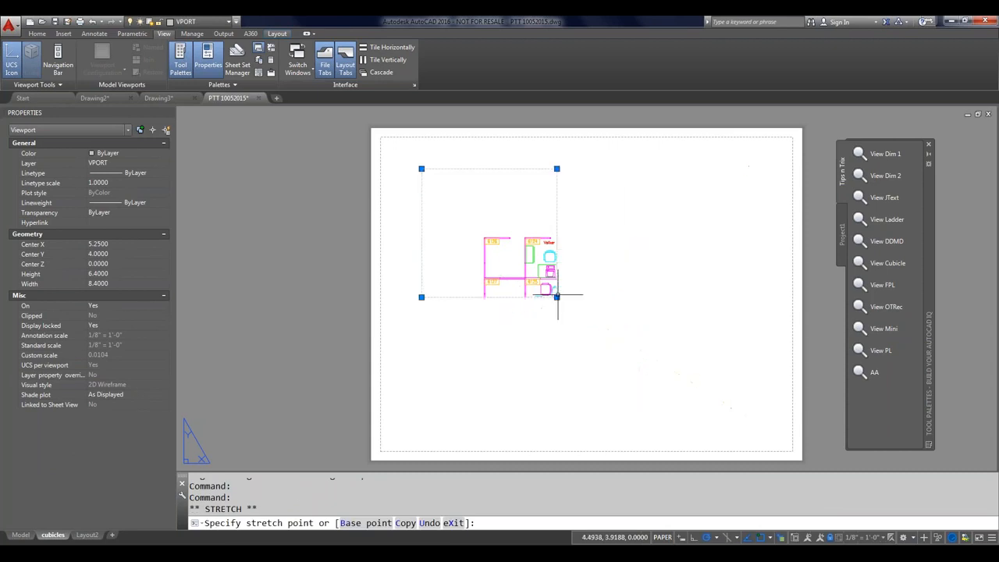
key("Escape")
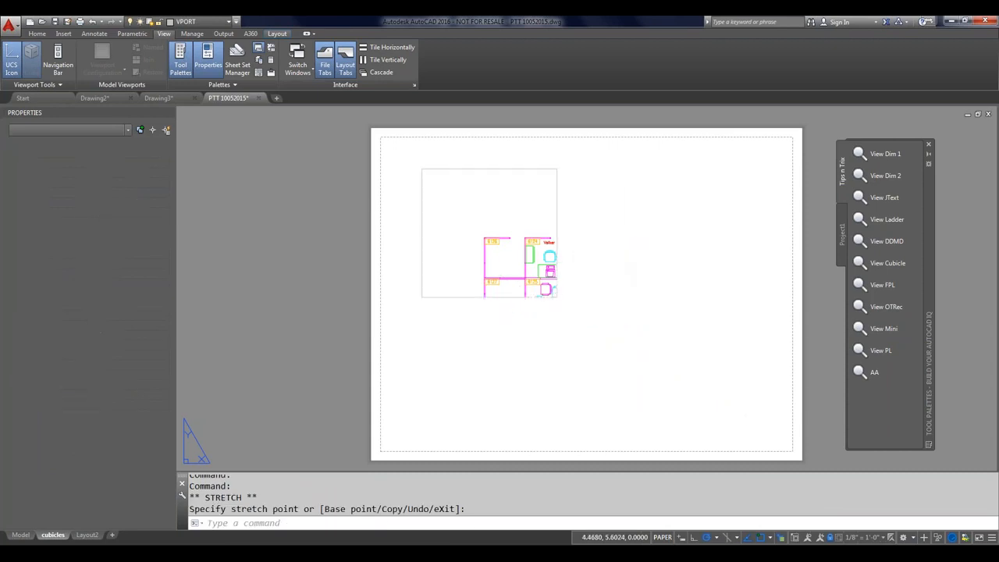
Copy the reduced viewport to the right side of the sheet, and place another copy directly below that one.
right_click_drag(558, 232, 741, 236)
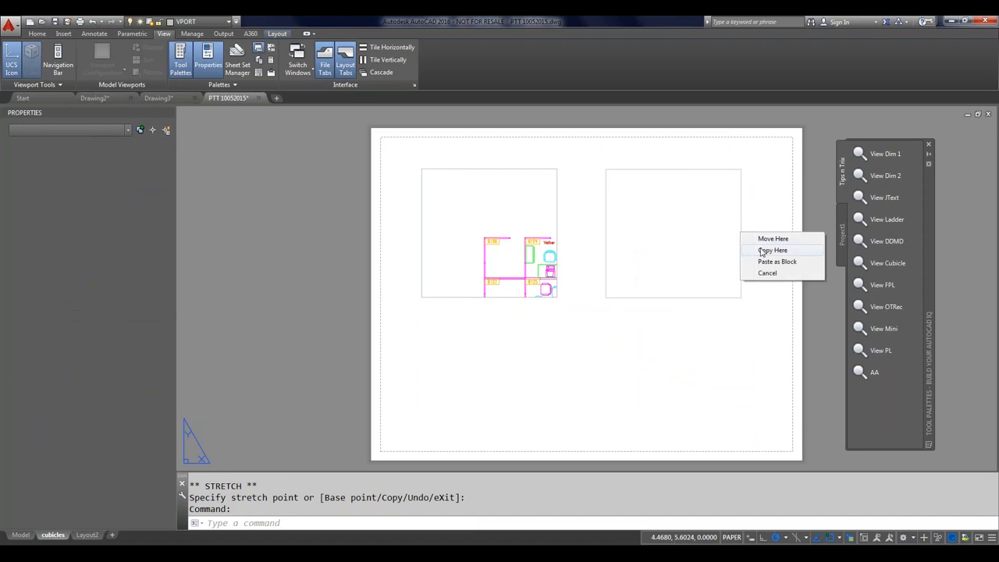
left_click(771, 250)
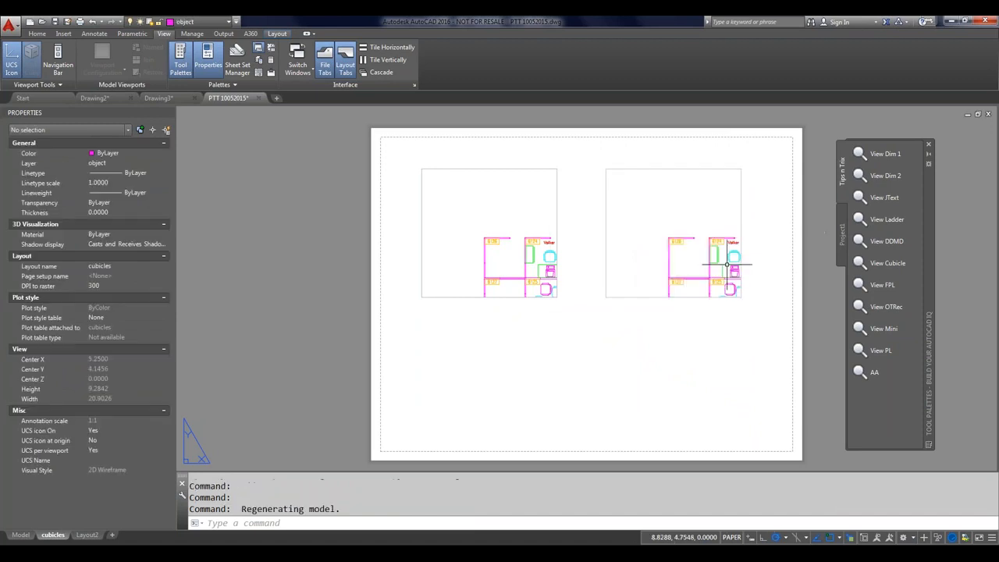
right_click(645, 297)
left_click(641, 296)
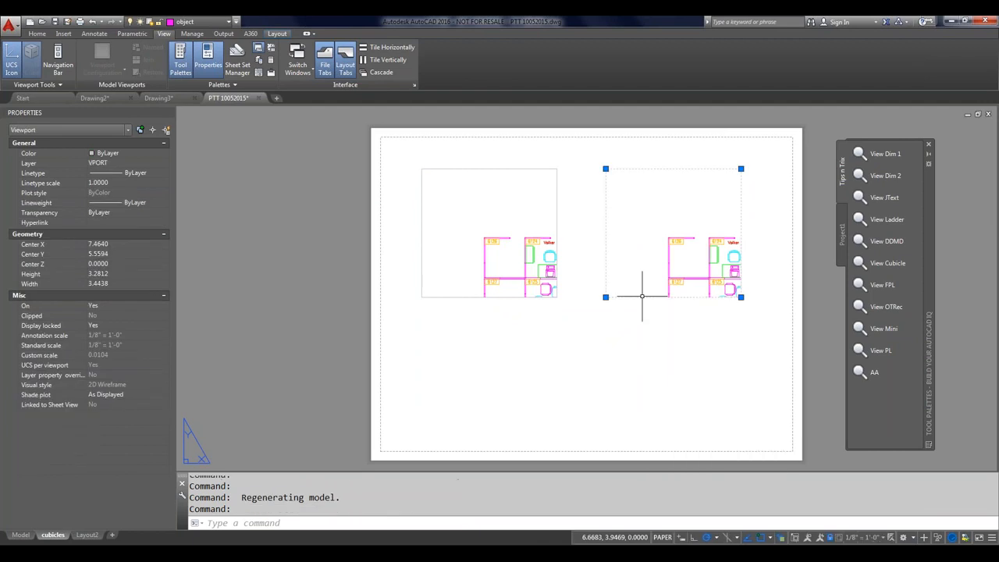
right_click_drag(642, 291, 646, 442)
left_click(674, 455)
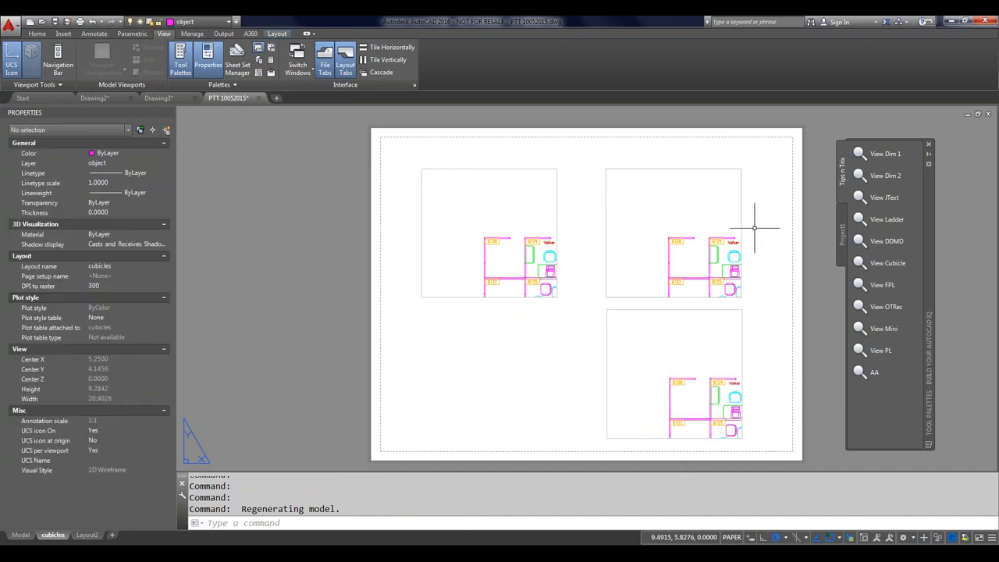